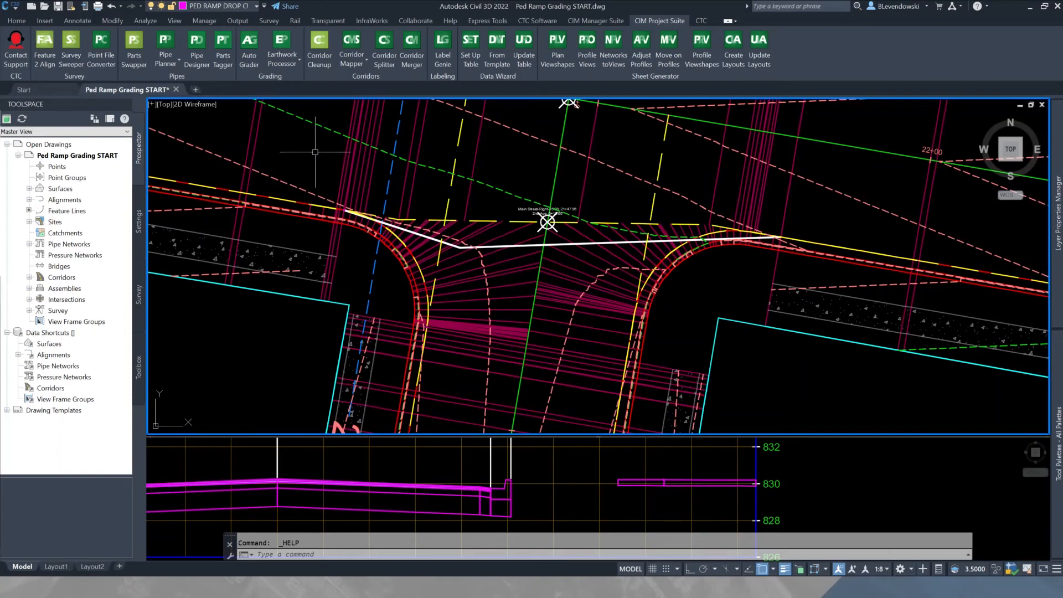
{"action": "scroll", "coordinate": [382, 294], "scroll_direction": "up", "scroll_amount": 2}
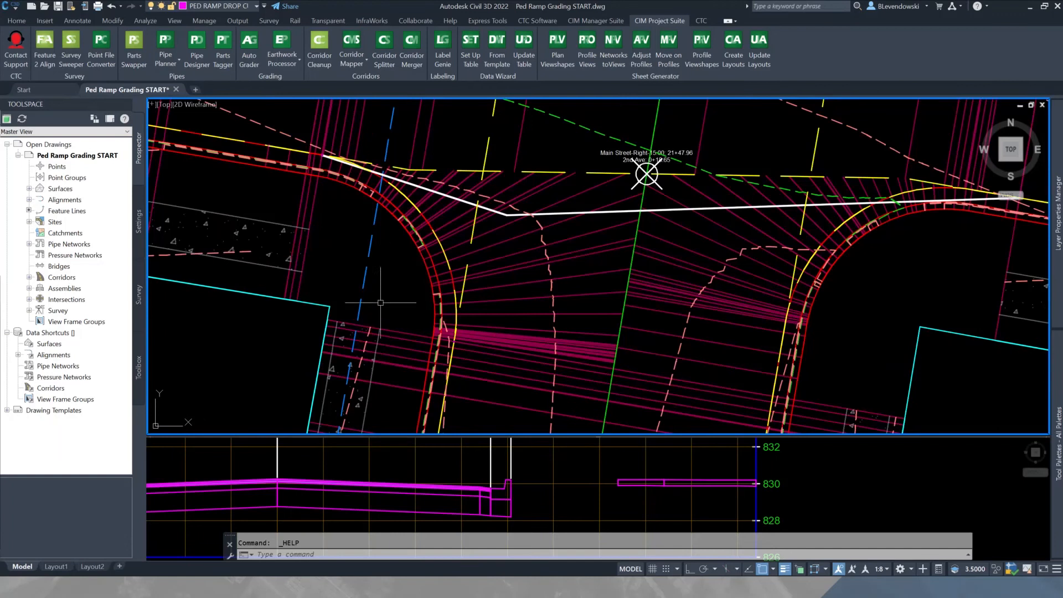
{"action": "middle_click_drag", "start_coordinate": [401, 286], "coordinate": [470, 303]}
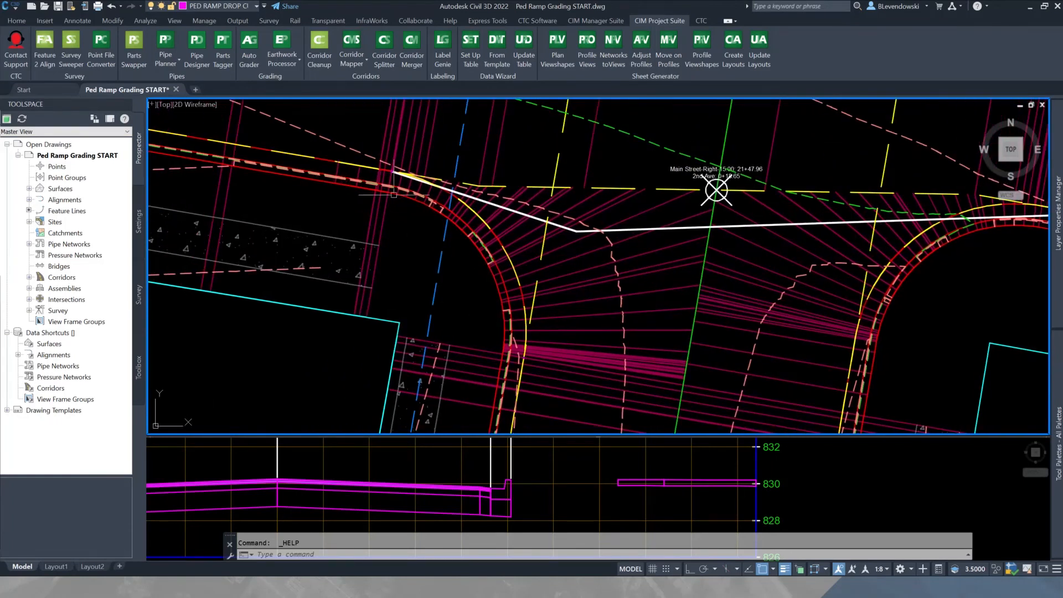
{"action": "left_click", "coordinate": [519, 220]}
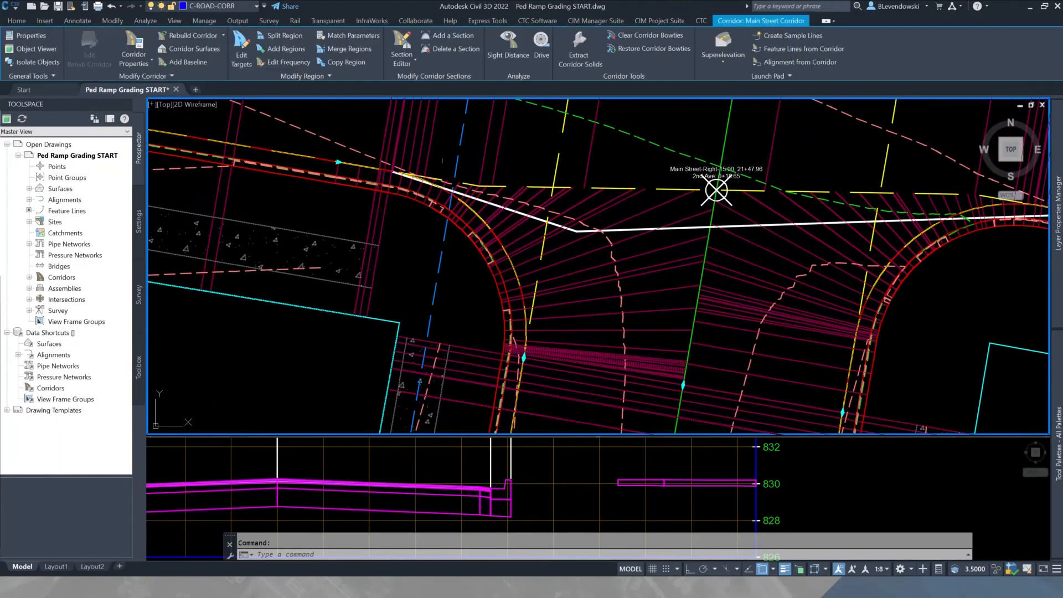
{"action": "left_click", "coordinate": [242, 50]}
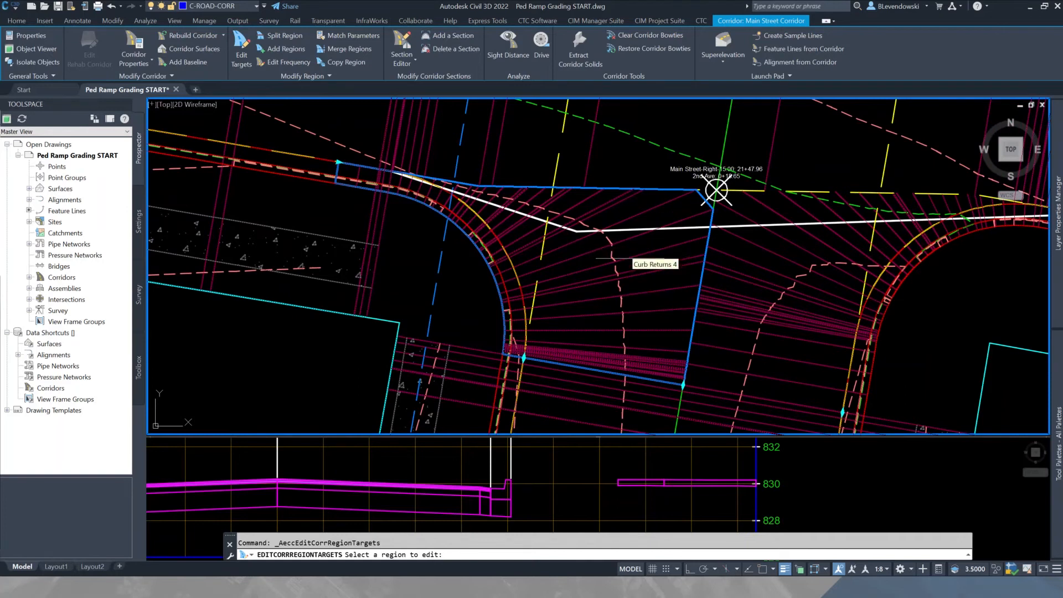
{"action": "key", "text": "Escape"}
{"action": "key", "text": "Escape"}
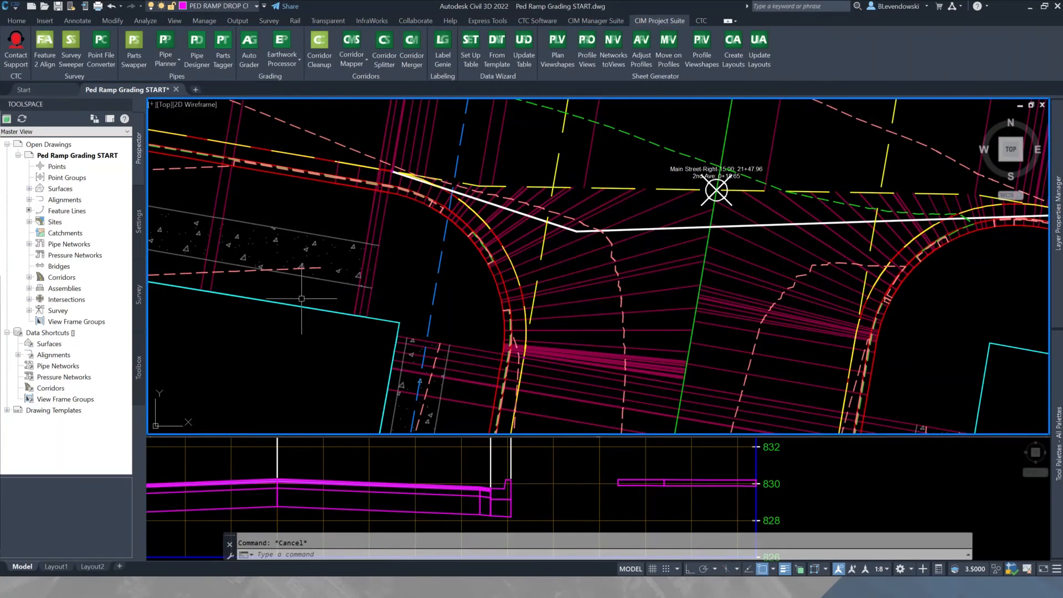
Extract polylines from the Sidewalk_In and Sidewalk_Out corridor feature lines along Main Street, west of the curb return.
{"action": "scroll", "coordinate": [343, 318], "scroll_direction": "down", "scroll_amount": 1}
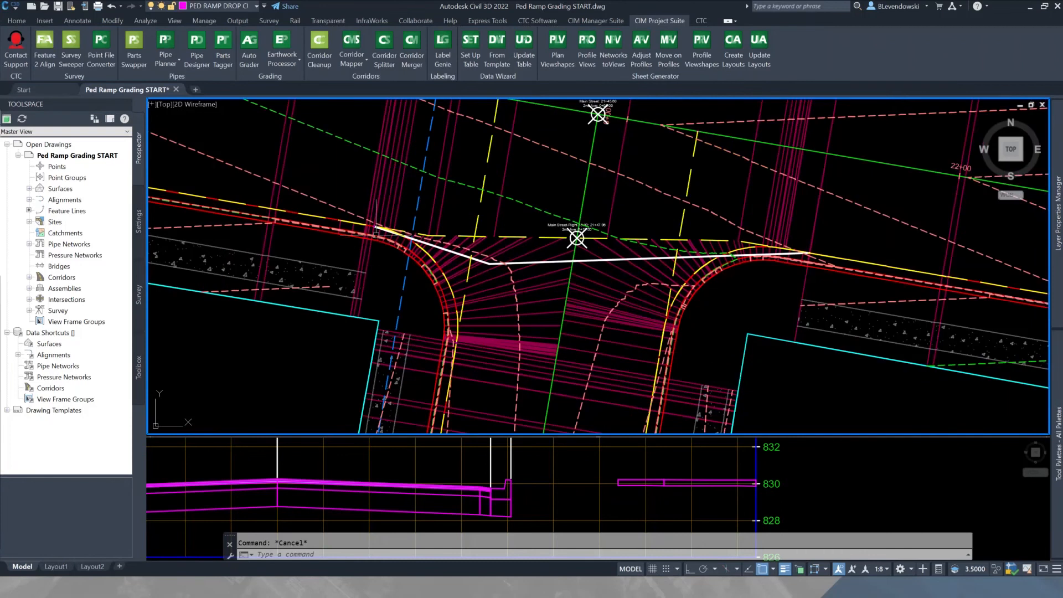
{"action": "middle_click_drag", "start_coordinate": [423, 345], "coordinate": [419, 328]}
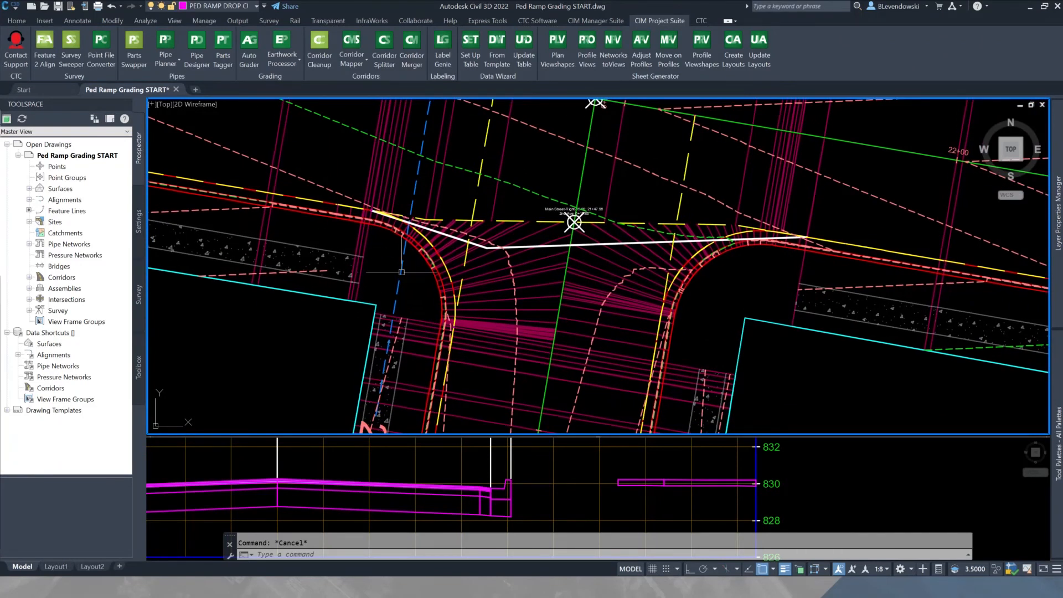
{"action": "scroll", "coordinate": [395, 271], "scroll_direction": "up", "scroll_amount": 2}
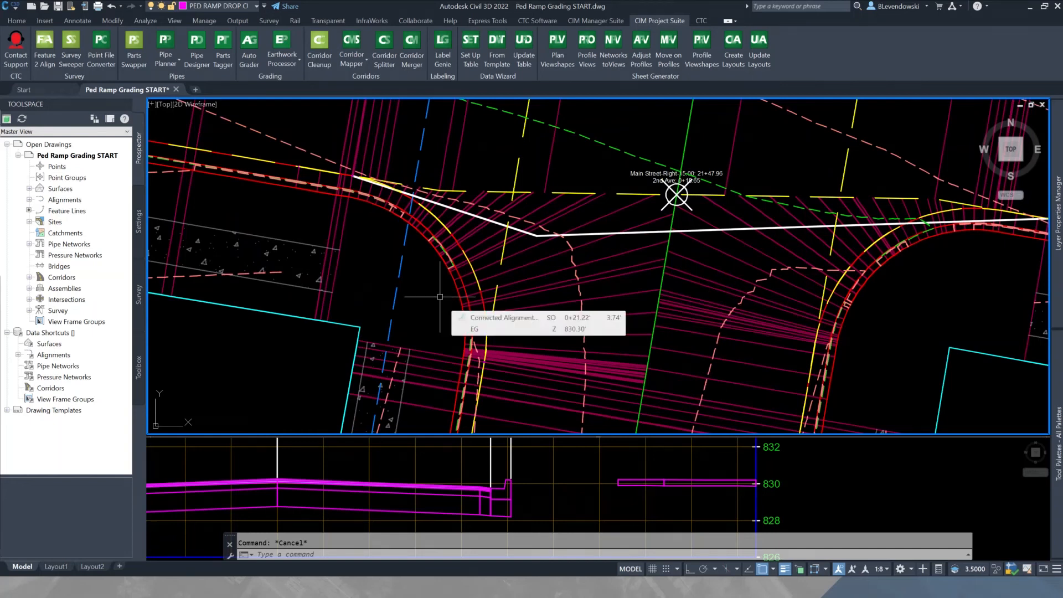
{"action": "middle_click_drag", "start_coordinate": [408, 305], "coordinate": [426, 291]}
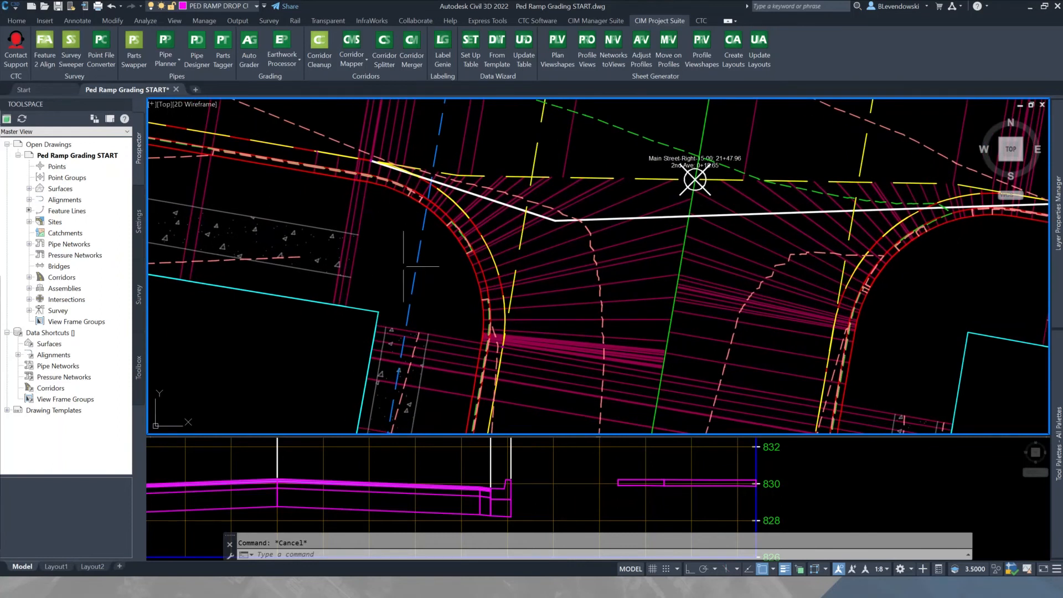
{"action": "mouse_move", "coordinate": [403, 266]}
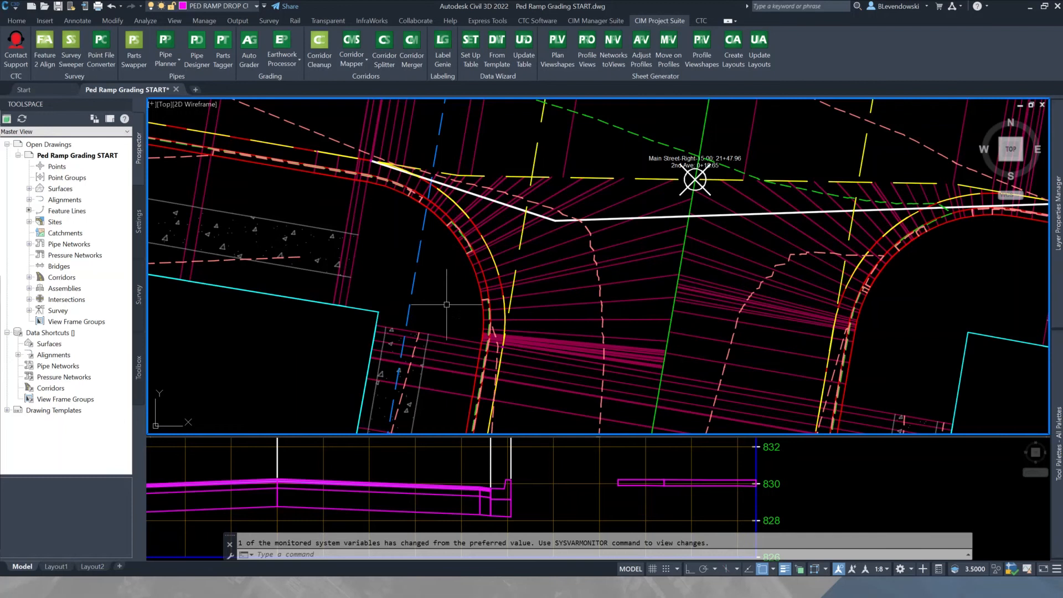
{"action": "mouse_move", "coordinate": [446, 304]}
{"action": "left_click", "coordinate": [310, 227]}
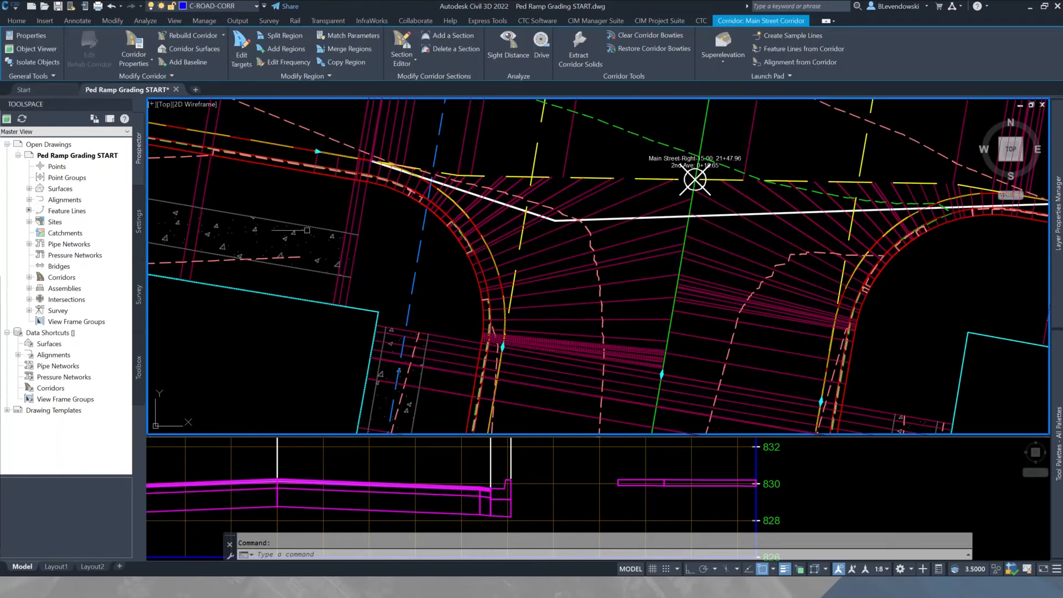
{"action": "left_click", "coordinate": [769, 76]}
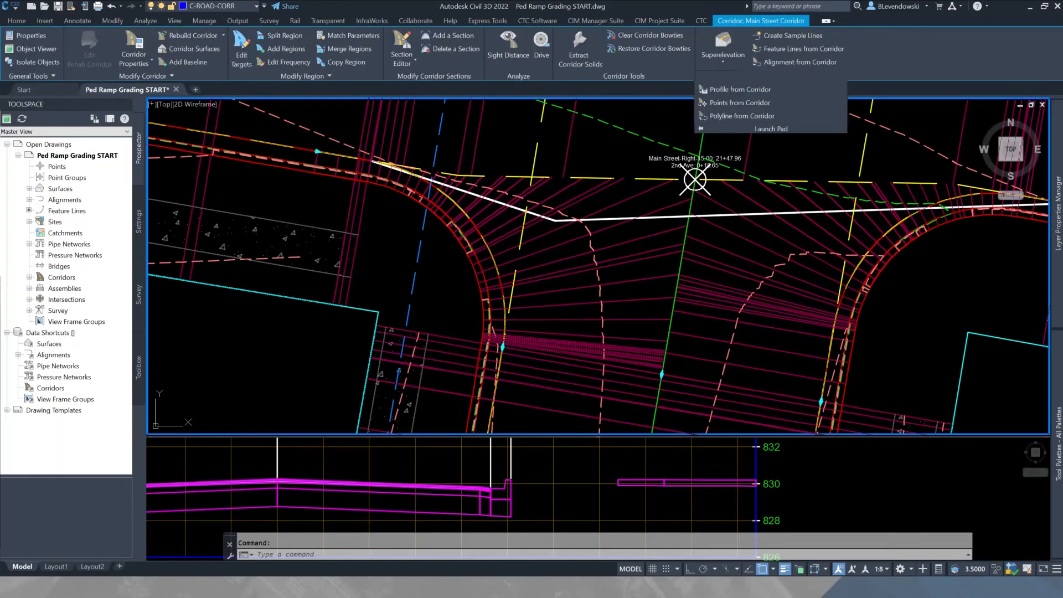
{"action": "left_click", "coordinate": [736, 116]}
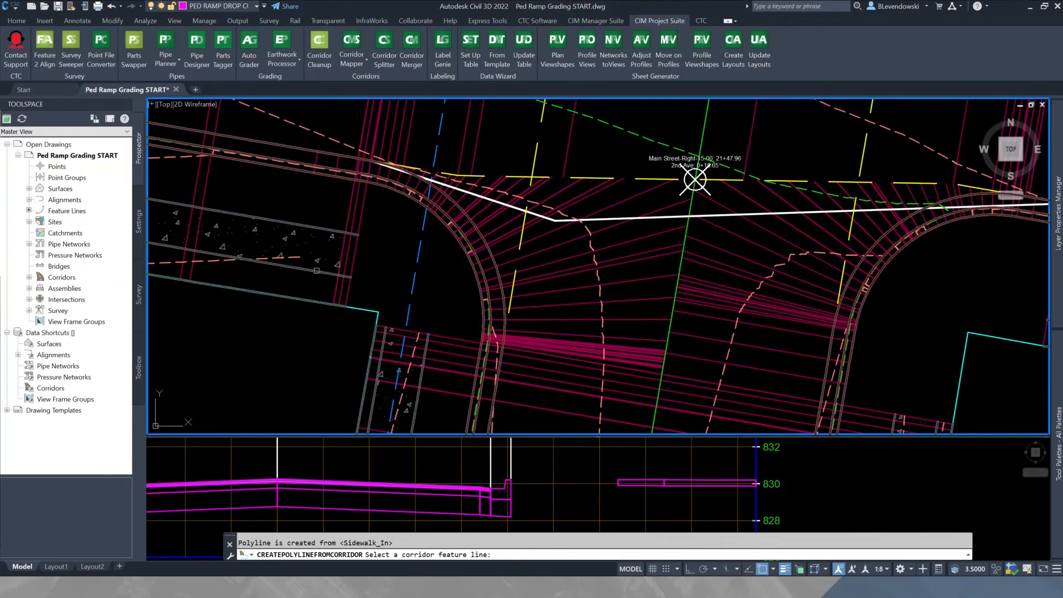
{"action": "left_click", "coordinate": [317, 270]}
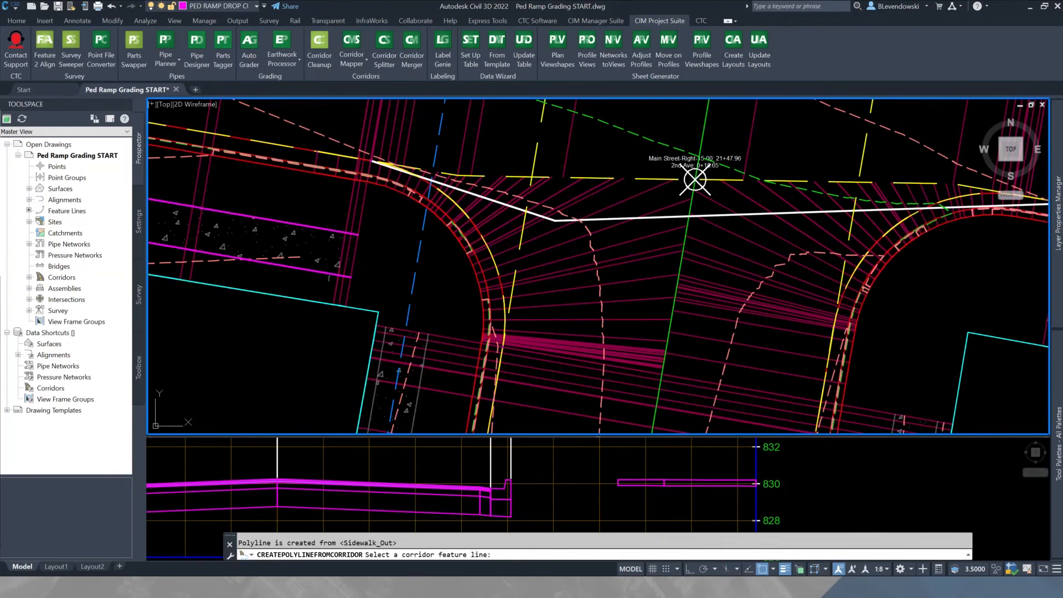
Extract polylines from both sidewalk edge feature lines on the 2nd Ave leg south of the curb return.
{"action": "scroll", "coordinate": [396, 352], "scroll_direction": "up", "scroll_amount": 2}
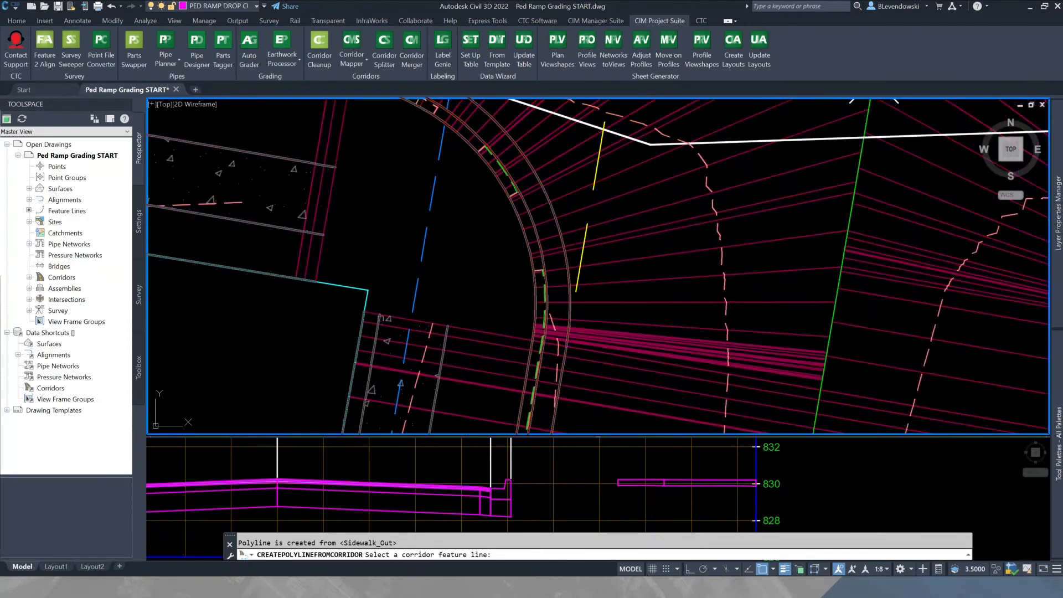
{"action": "left_click", "coordinate": [447, 328]}
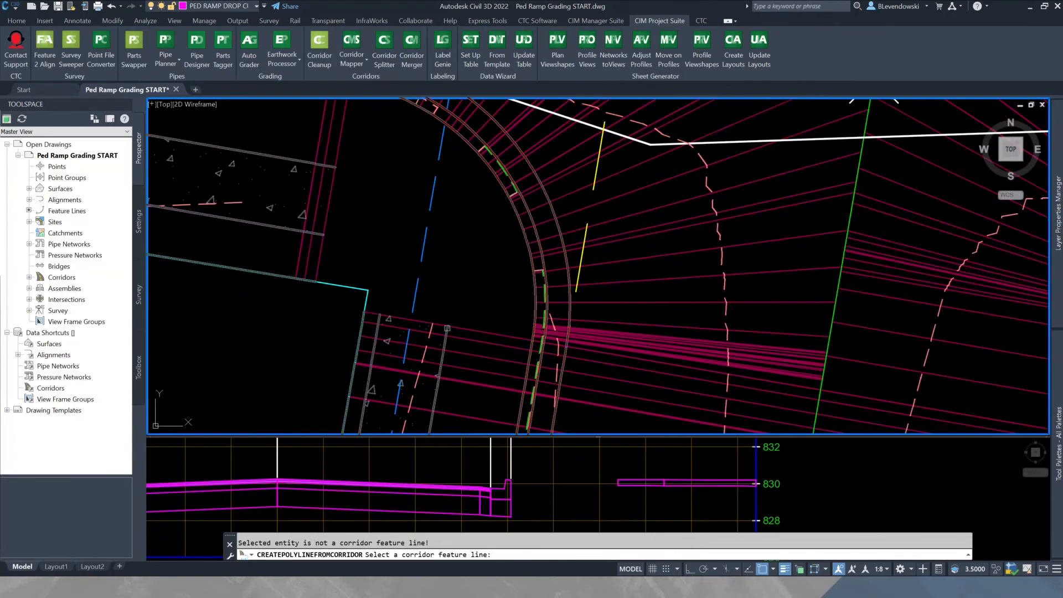
{"action": "left_click", "coordinate": [447, 329]}
{"action": "key", "text": "Return"}
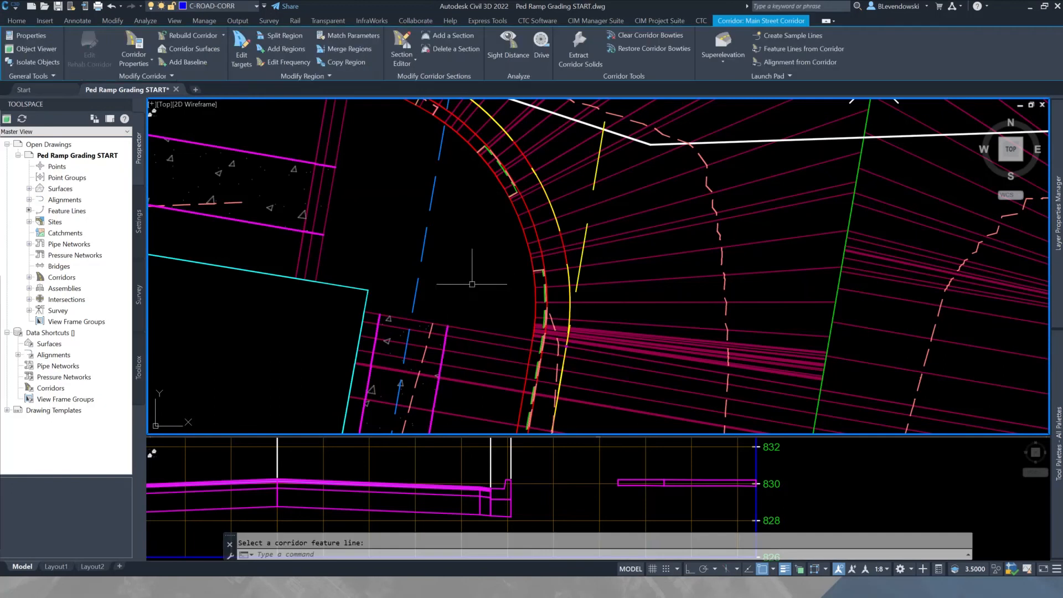
Draw a polyline from the Main Street back of curb to the cyan boundary line, diagonally across its corner, and over to the 2nd Ave curb.
{"action": "scroll", "coordinate": [472, 290], "scroll_direction": "down", "scroll_amount": 2}
{"action": "scroll", "coordinate": [435, 238], "scroll_direction": "up", "scroll_amount": 1}
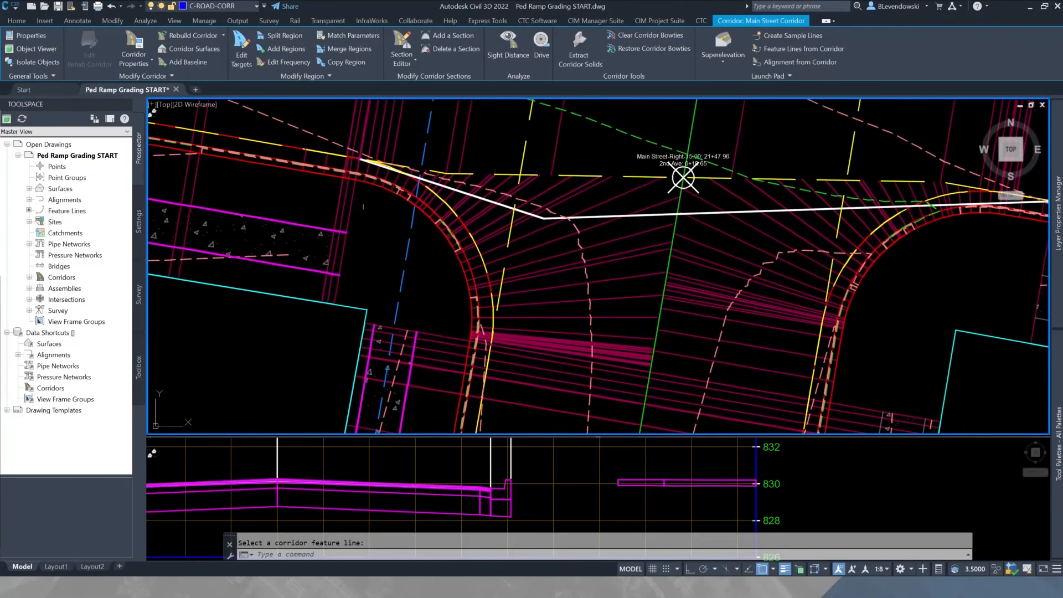
{"action": "scroll", "coordinate": [359, 211], "scroll_direction": "up", "scroll_amount": 1}
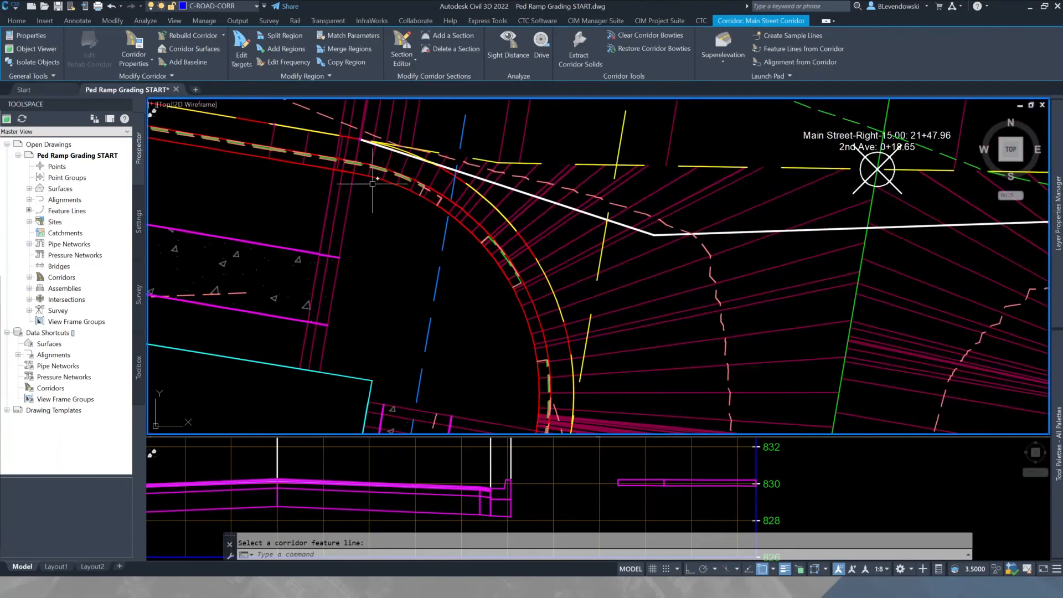
{"action": "middle_click_drag", "start_coordinate": [477, 312], "coordinate": [480, 295]}
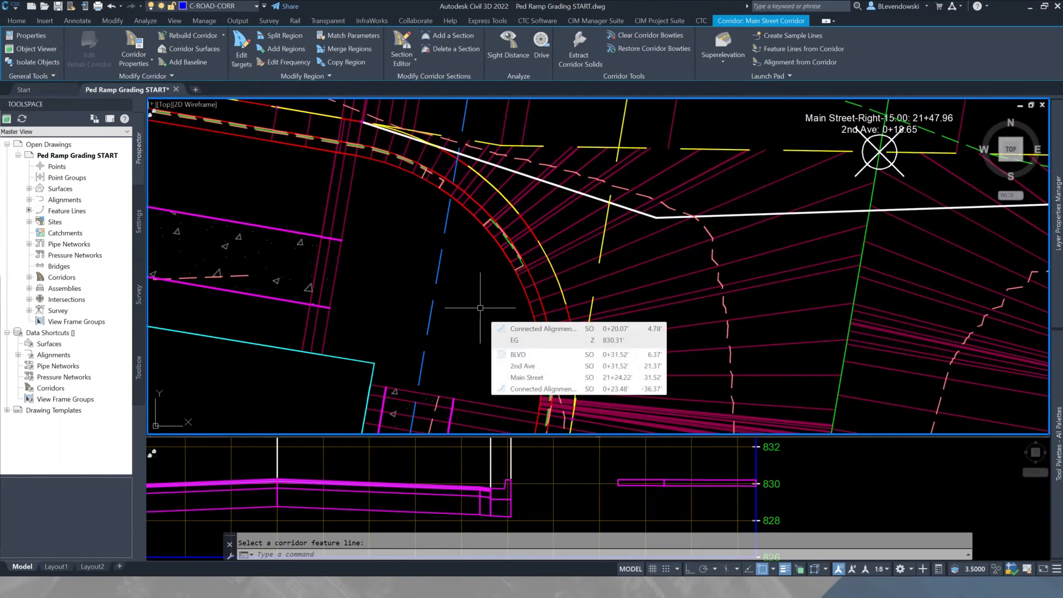
{"action": "middle_click_drag", "start_coordinate": [380, 295], "coordinate": [397, 275]}
{"action": "type", "text": "pl"}
{"action": "key", "text": "Return"}
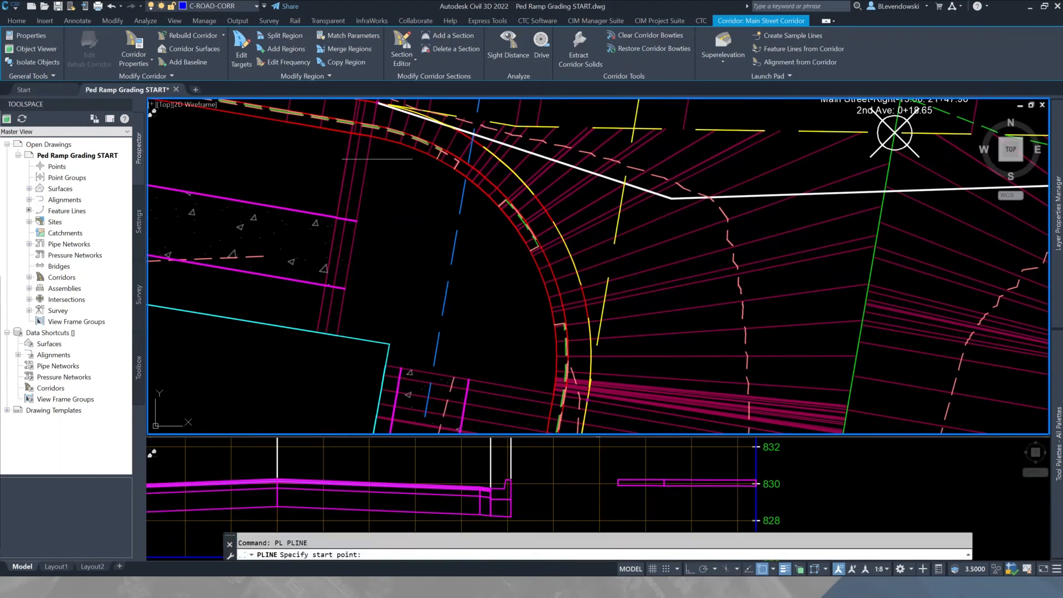
{"action": "left_click", "coordinate": [370, 138]}
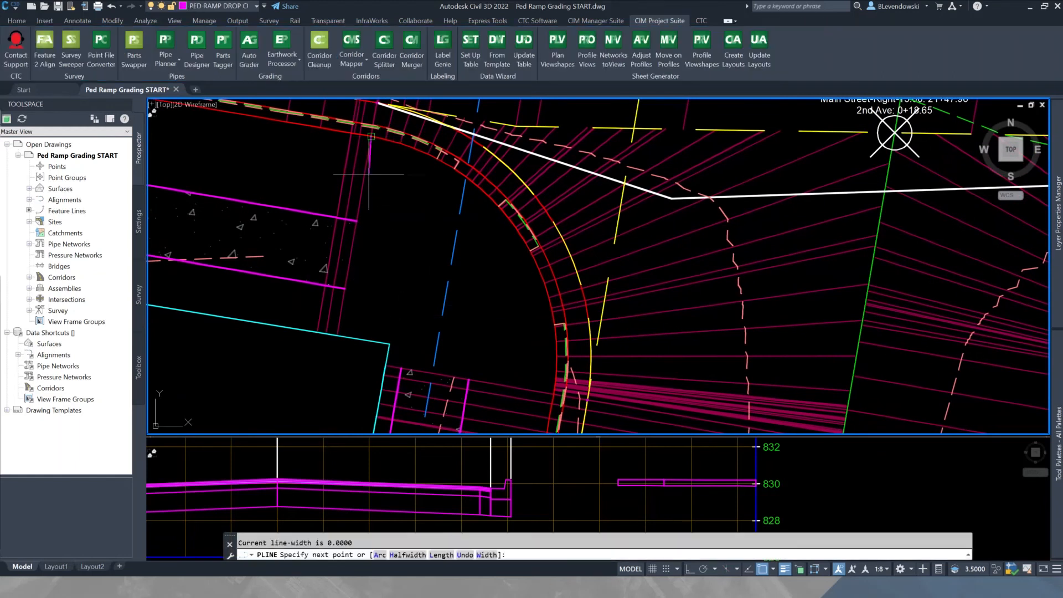
{"action": "left_click", "coordinate": [337, 336]}
{"action": "left_click", "coordinate": [386, 366]}
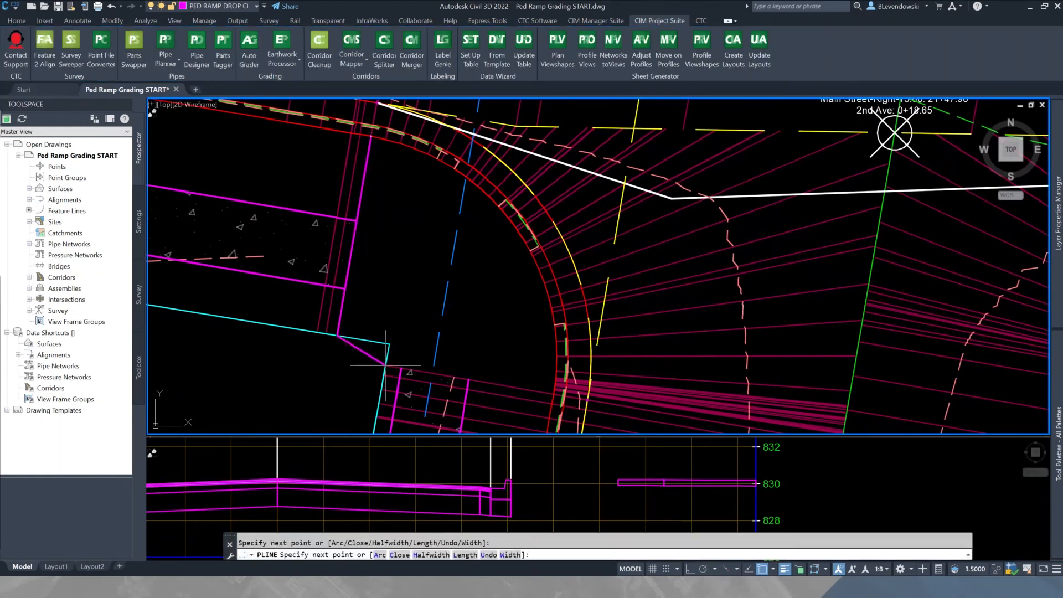
{"action": "left_click", "coordinate": [555, 394]}
{"action": "key", "text": "Return"}
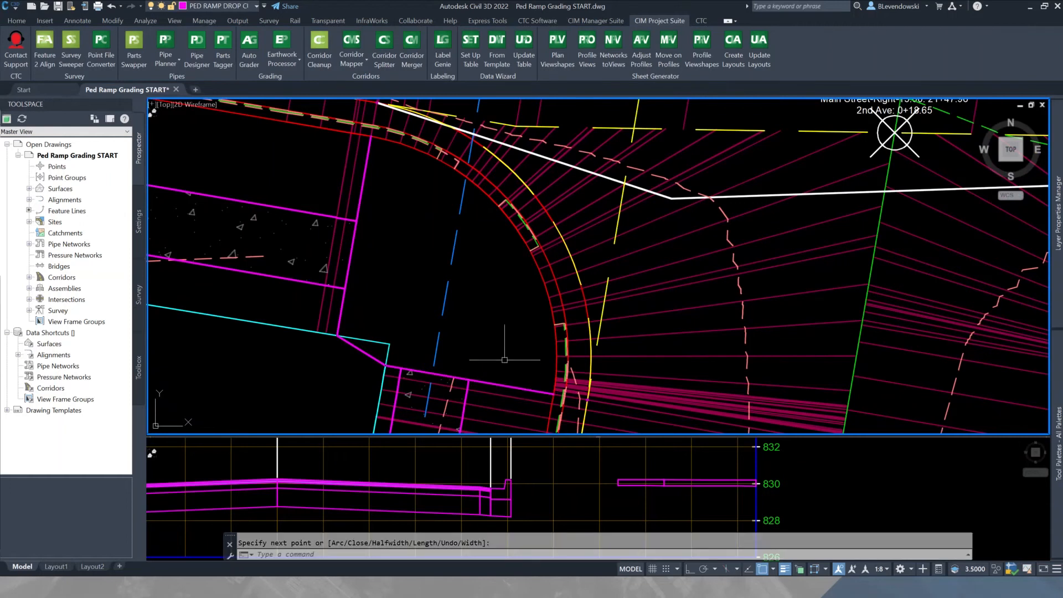
Offset the curb return's yellow line by 2 toward the sidewalk corner to trace the back of curb.
{"action": "type", "text": "o"}
{"action": "key", "text": "Return"}
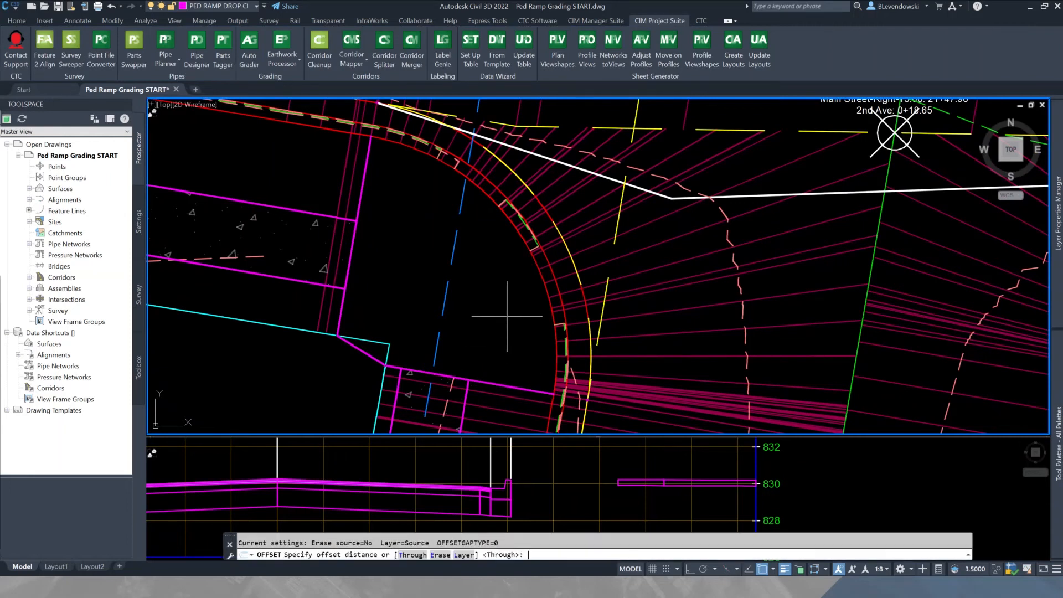
{"action": "type", "text": "2"}
{"action": "key", "text": "Return"}
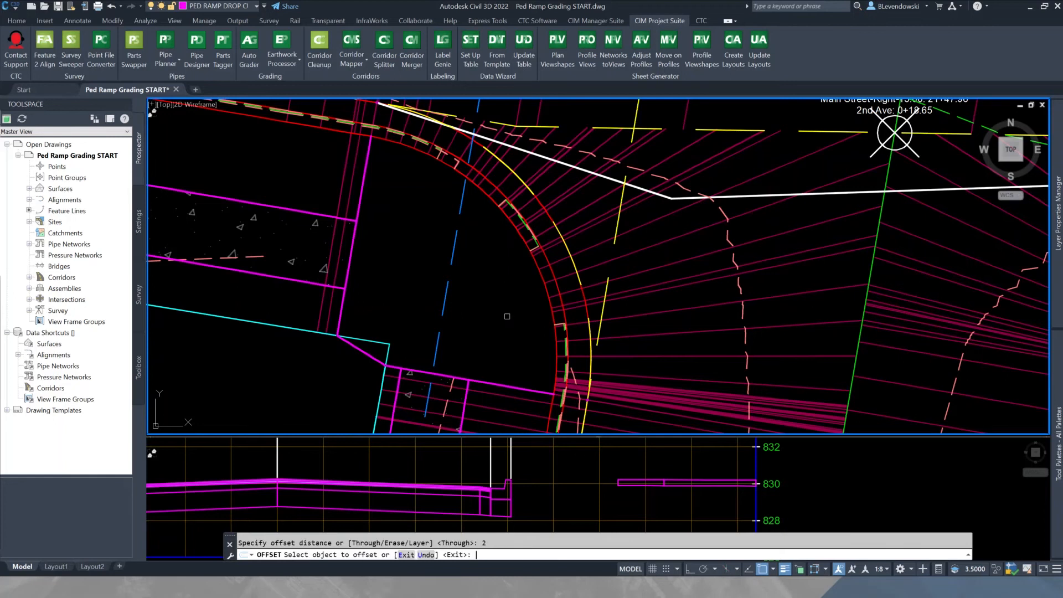
{"action": "left_click", "coordinate": [568, 248]}
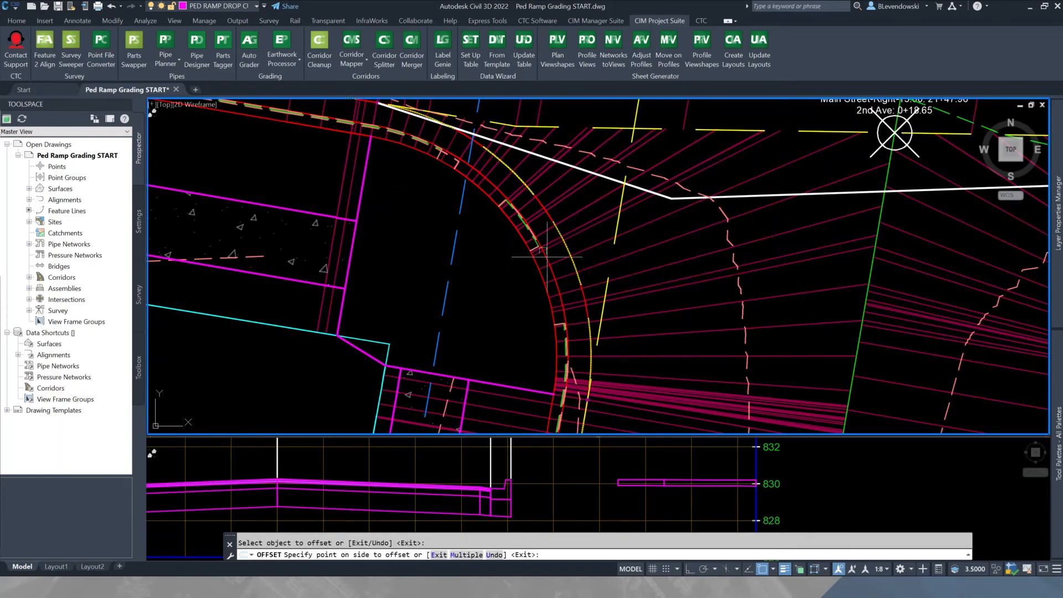
{"action": "left_click", "coordinate": [494, 272]}
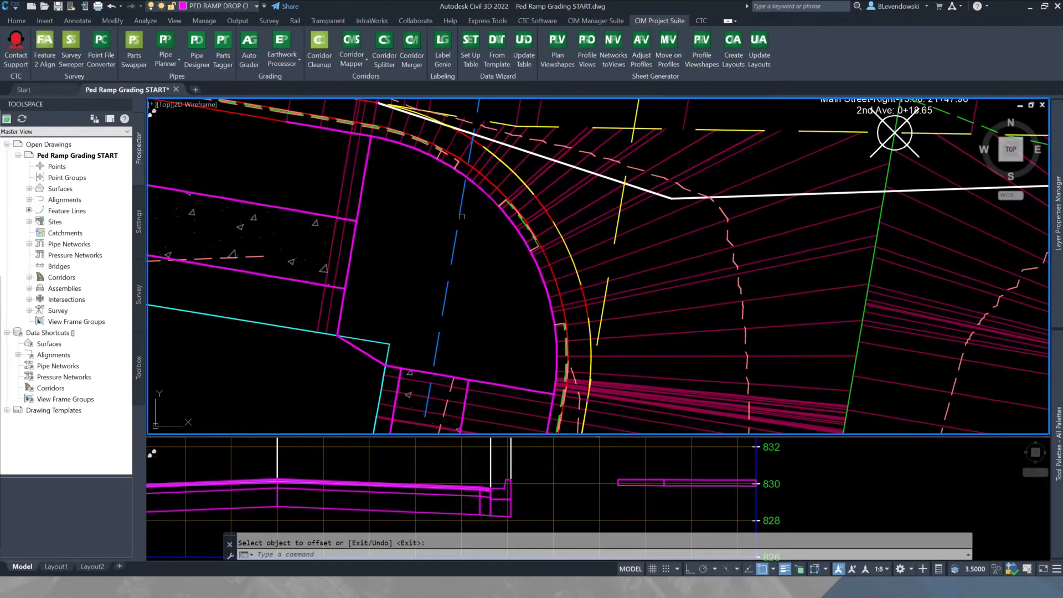
Extend the two Main Street and two 2nd Ave sidewalk polylines across the corner to the back-of-curb arc.
{"action": "type", "text": "ex"}
{"action": "key", "text": "Return"}
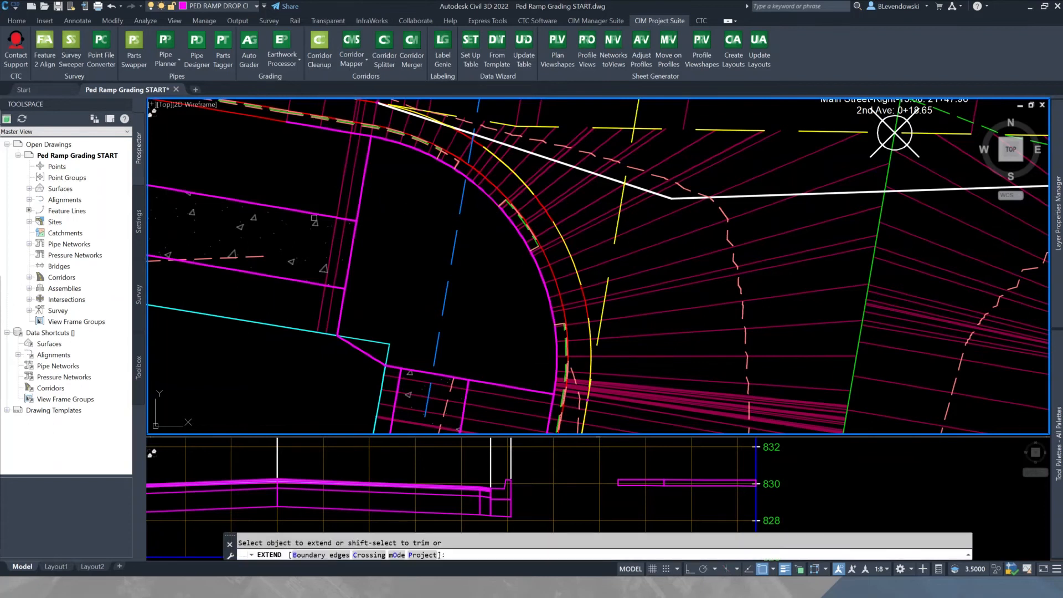
{"action": "left_click", "coordinate": [326, 215]}
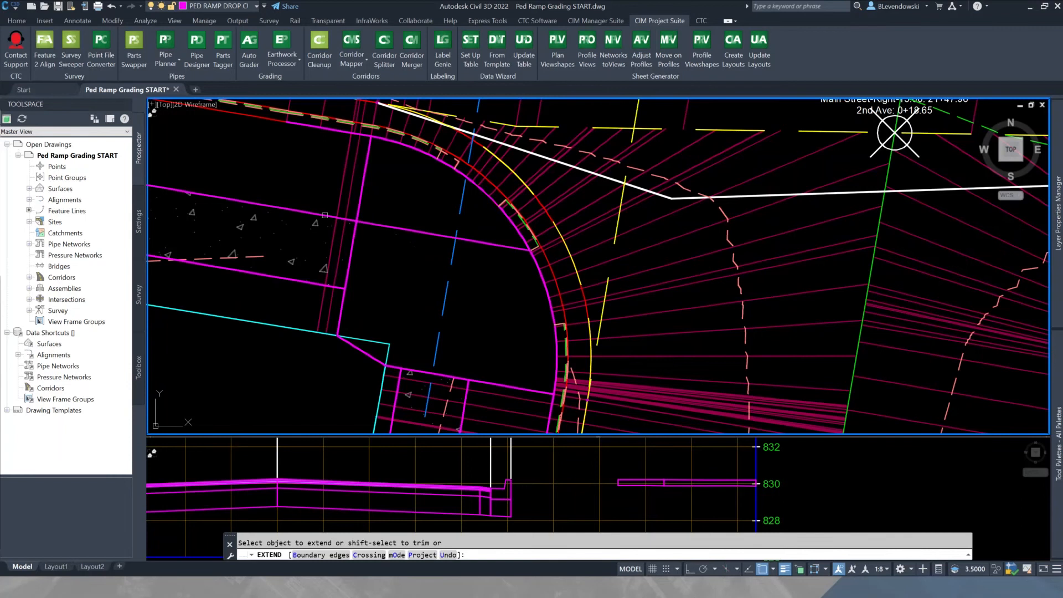
{"action": "left_click", "coordinate": [310, 282]}
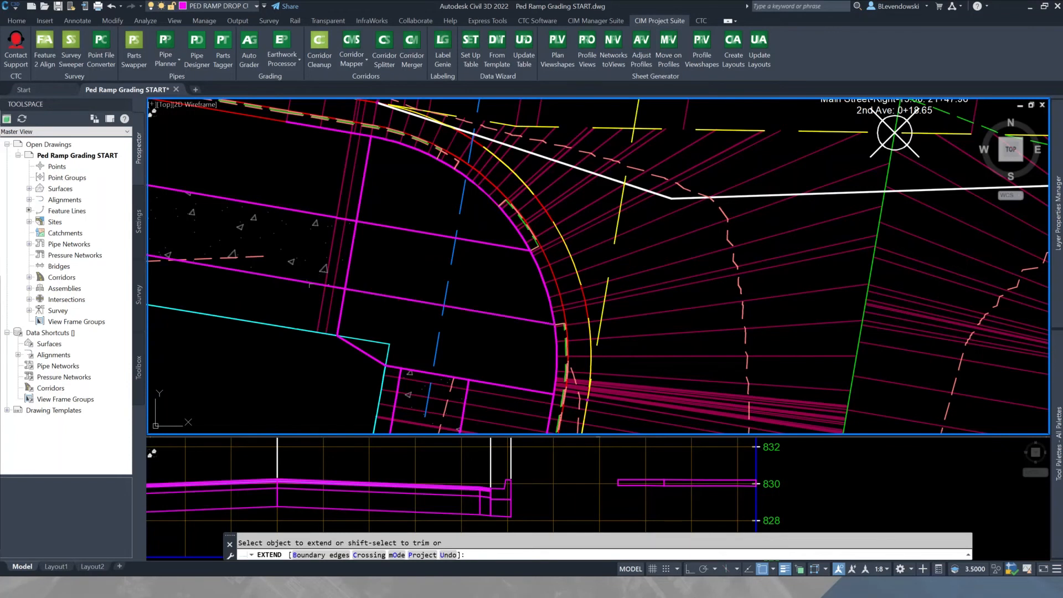
{"action": "left_click", "coordinate": [399, 374]}
{"action": "left_click", "coordinate": [399, 374]}
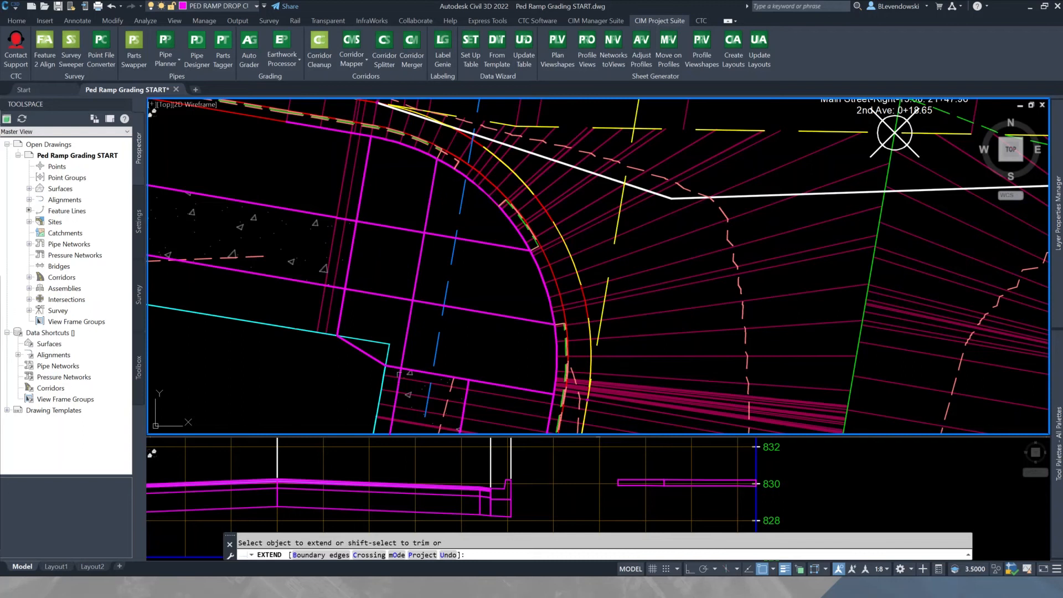
{"action": "left_click", "coordinate": [471, 383]}
{"action": "left_click", "coordinate": [468, 385]}
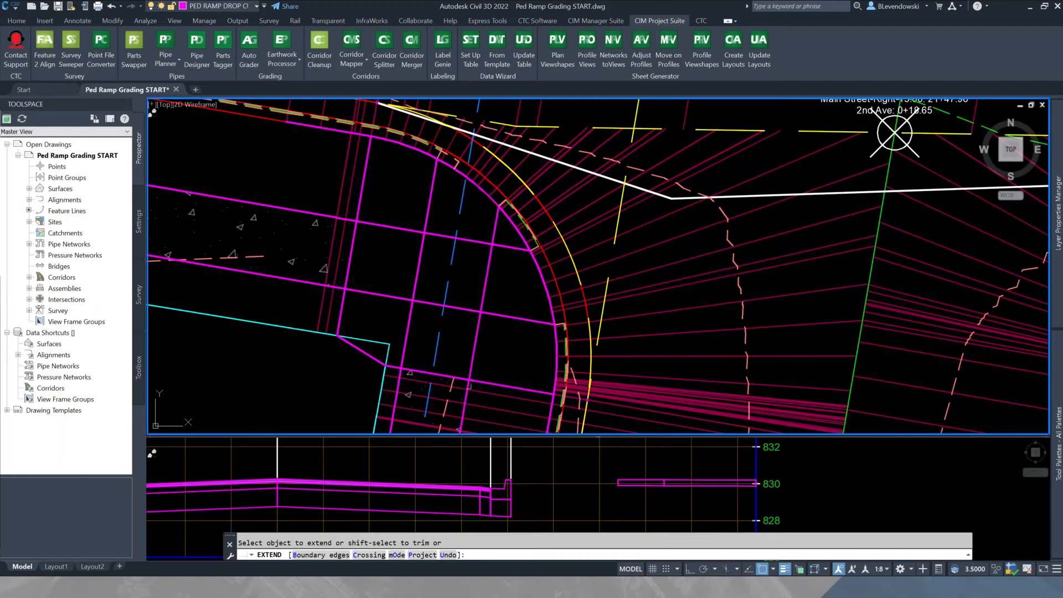
{"action": "key", "text": "Return"}
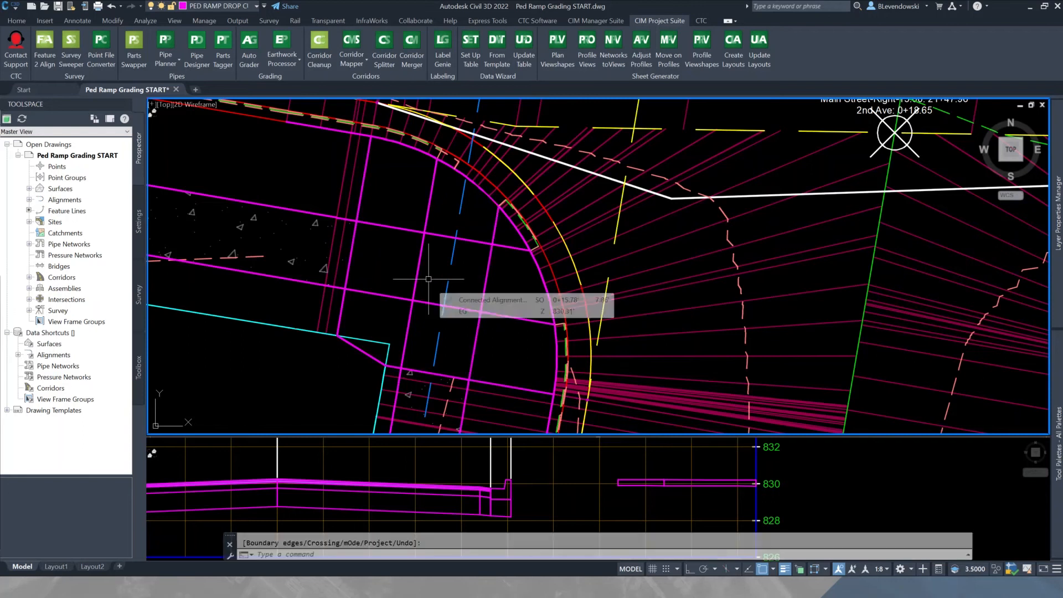
{"action": "left_click", "coordinate": [433, 253]}
{"action": "left_click", "coordinate": [410, 212]}
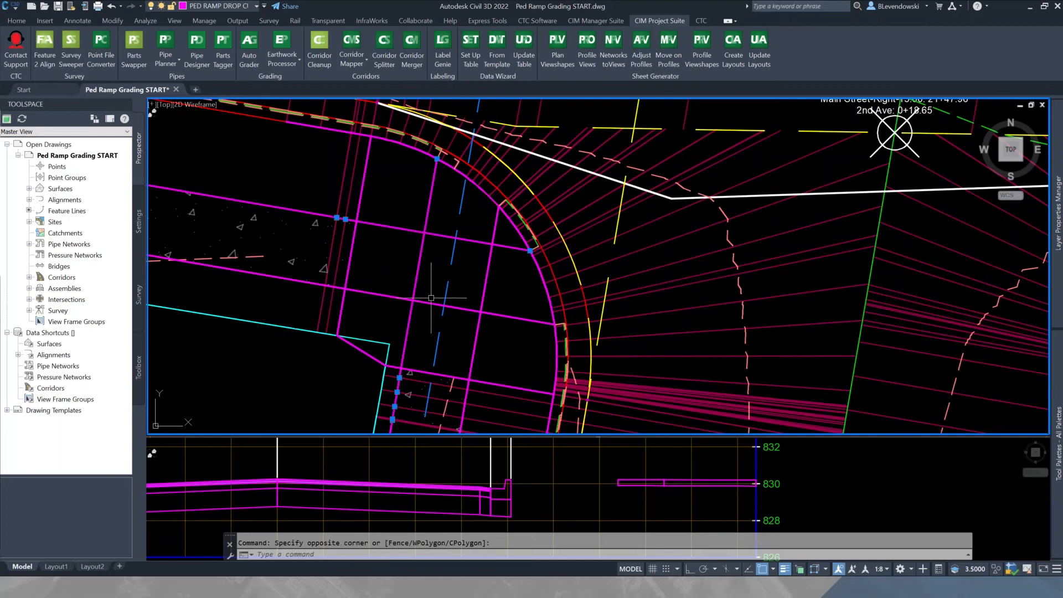
{"action": "key", "text": "Escape"}
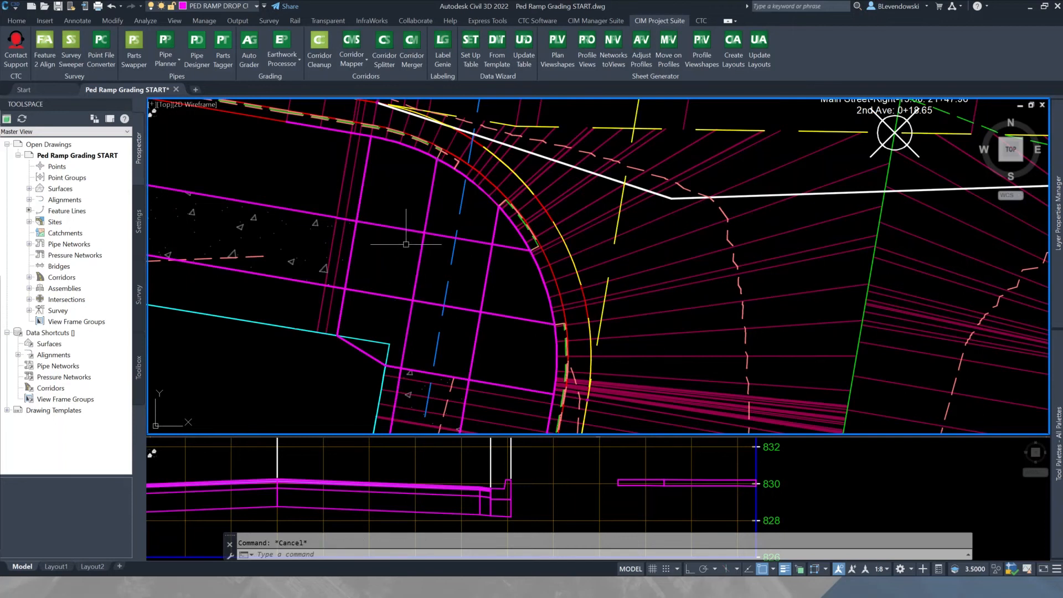
Trim the four sidewalk polylines where they run outside the corner's outer boundary polyline, using that polyline as the cutting edge.
{"action": "type", "text": "tr"}
{"action": "key", "text": "Return"}
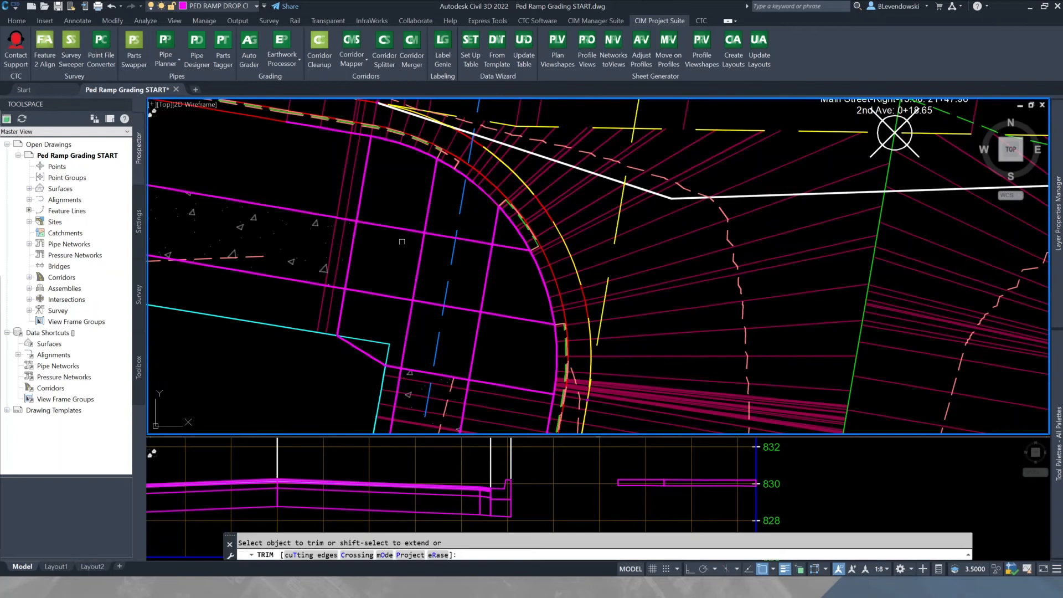
{"action": "key", "text": "Return"}
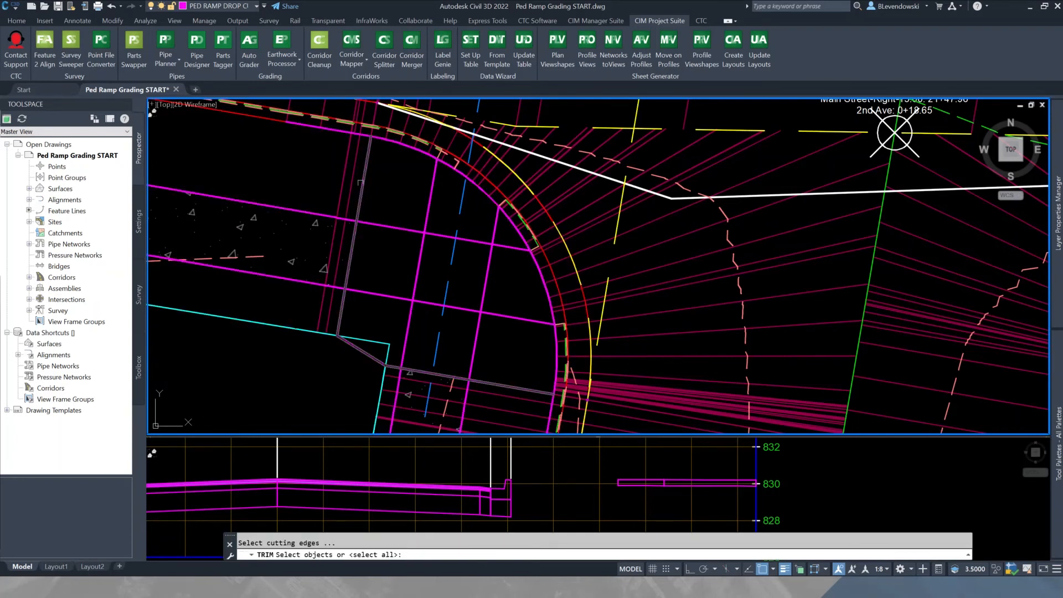
{"action": "left_click", "coordinate": [362, 179]}
{"action": "key", "text": "Return"}
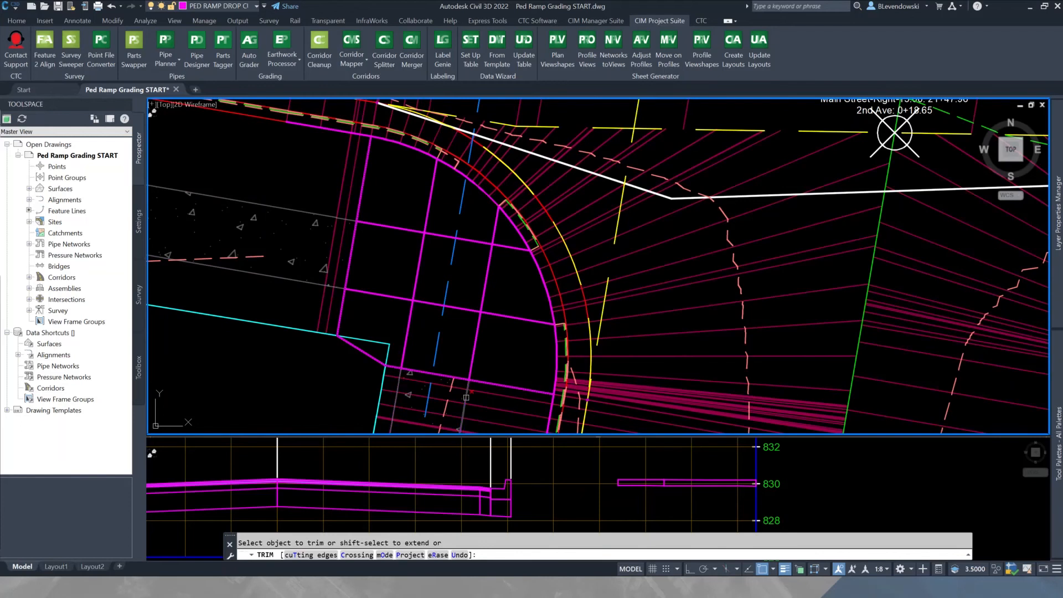
{"action": "key", "text": "Return"}
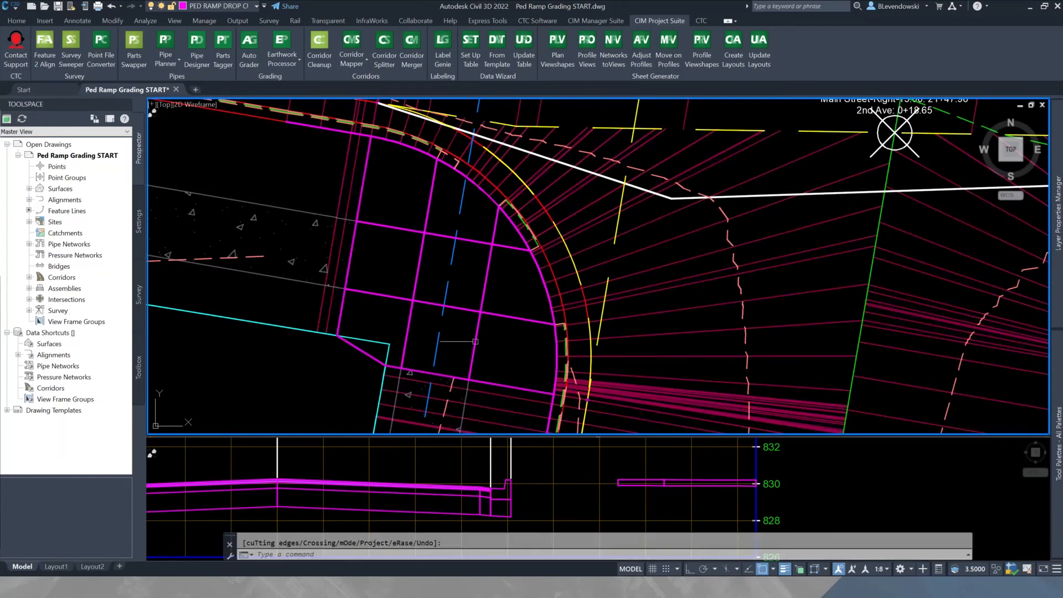
Trim away the four crossing sidewalk segments that enclose the central square of the curb ramp corner.
{"action": "key", "text": "Return"}
{"action": "left_click", "coordinate": [507, 292]}
{"action": "left_click", "coordinate": [465, 268]}
{"action": "left_click", "coordinate": [465, 267]}
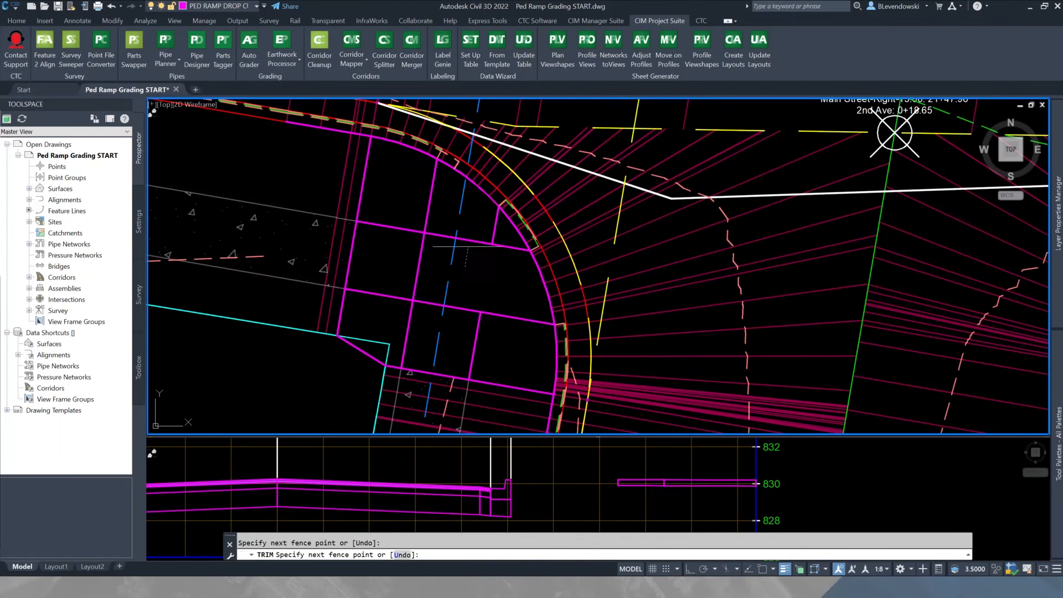
{"action": "left_click", "coordinate": [470, 233]}
{"action": "left_click", "coordinate": [462, 267]}
{"action": "left_click", "coordinate": [380, 264]}
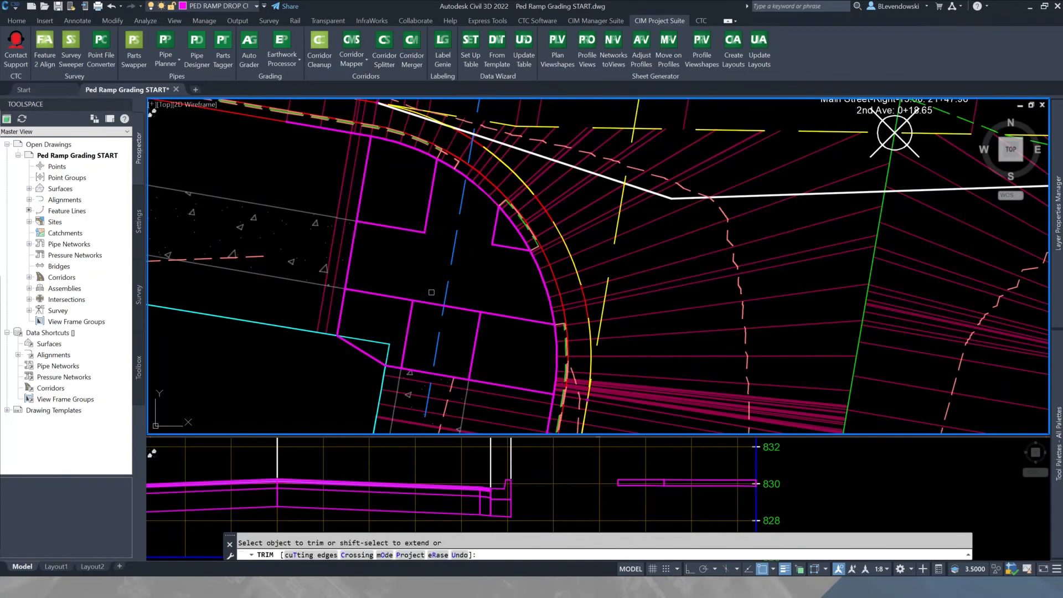
{"action": "left_click", "coordinate": [432, 292]}
{"action": "left_click", "coordinate": [424, 320]}
{"action": "key", "text": "Return"}
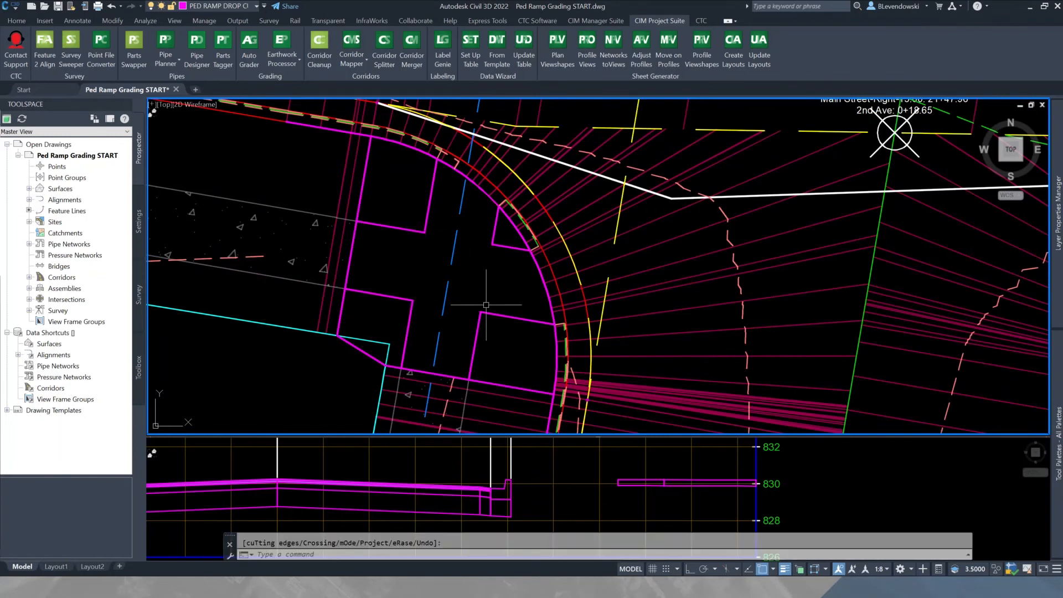
Draw a closed polyline through the four inner corners of the crossing sidewalks to form the landing square.
{"action": "type", "text": "pl"}
{"action": "key", "text": "Return"}
{"action": "left_click", "coordinate": [496, 244]}
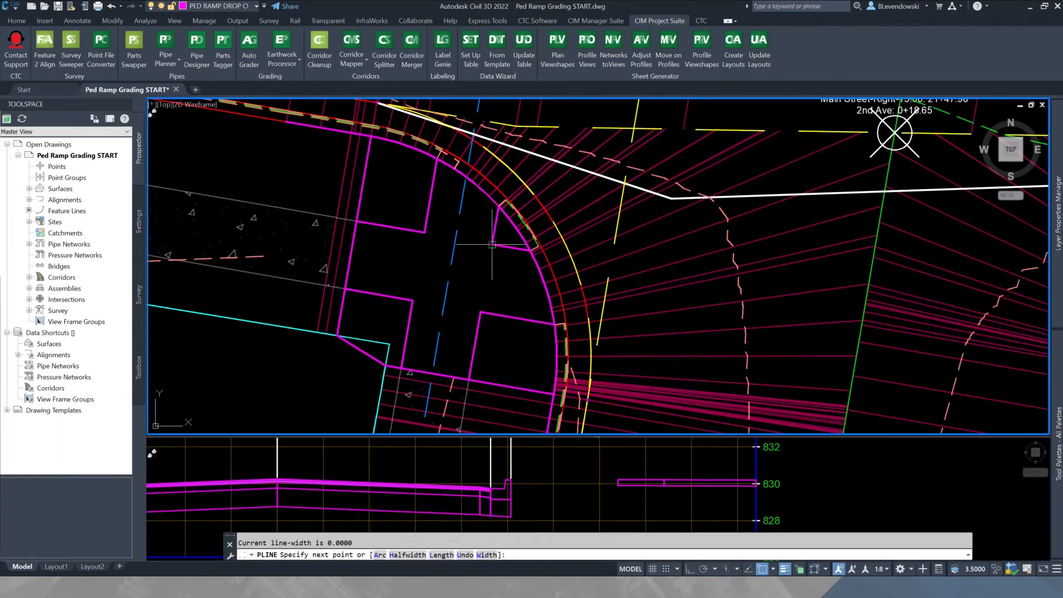
{"action": "left_click", "coordinate": [424, 233]}
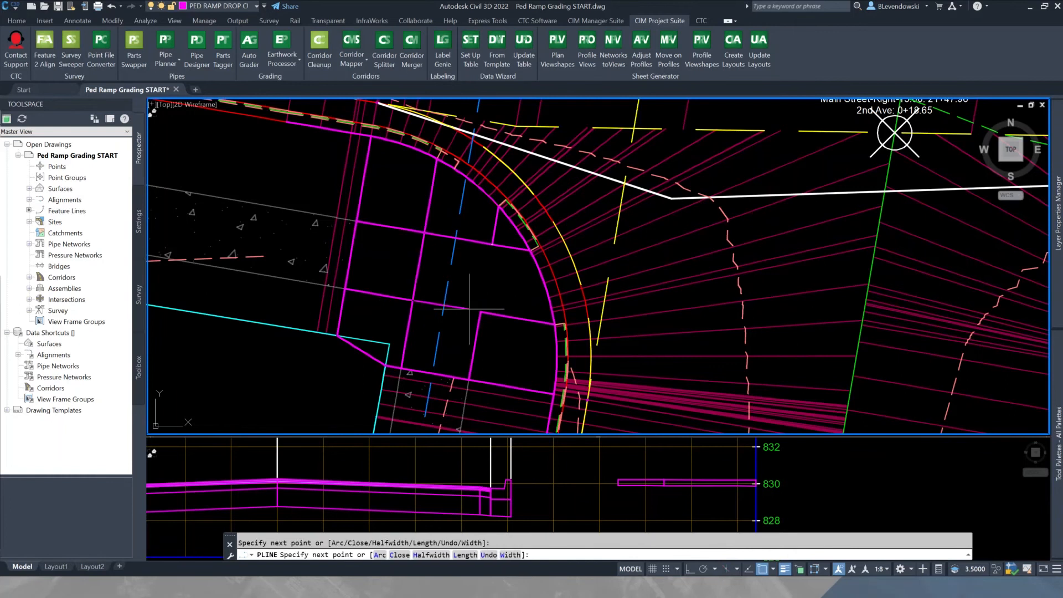
{"action": "type", "text": "C"}
{"action": "key", "text": "Return"}
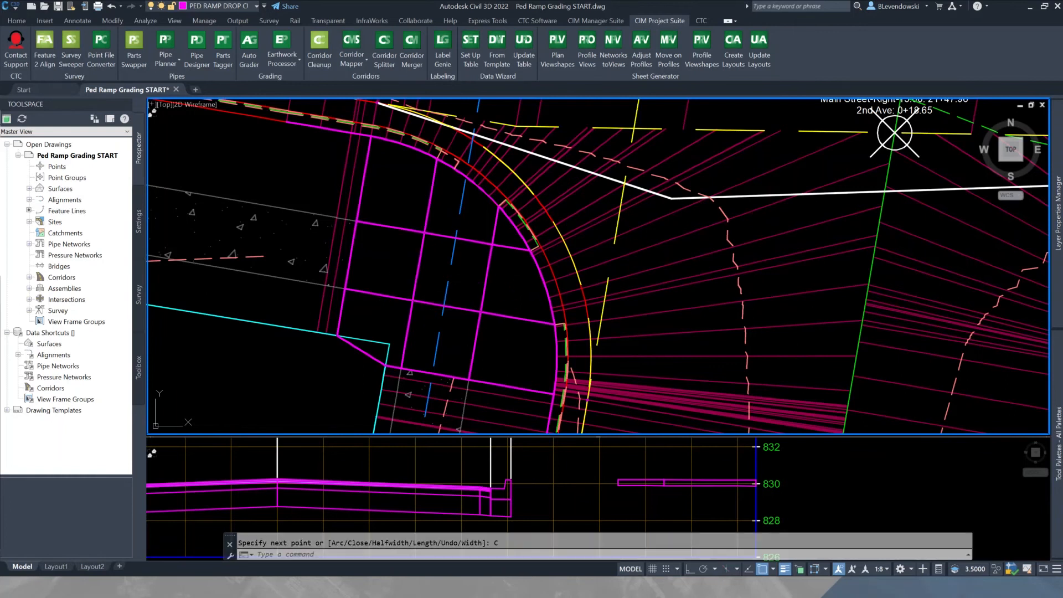
Move the closed landing square polyline to the PED RAMP LANDING layer.
{"action": "left_click", "coordinate": [476, 249]}
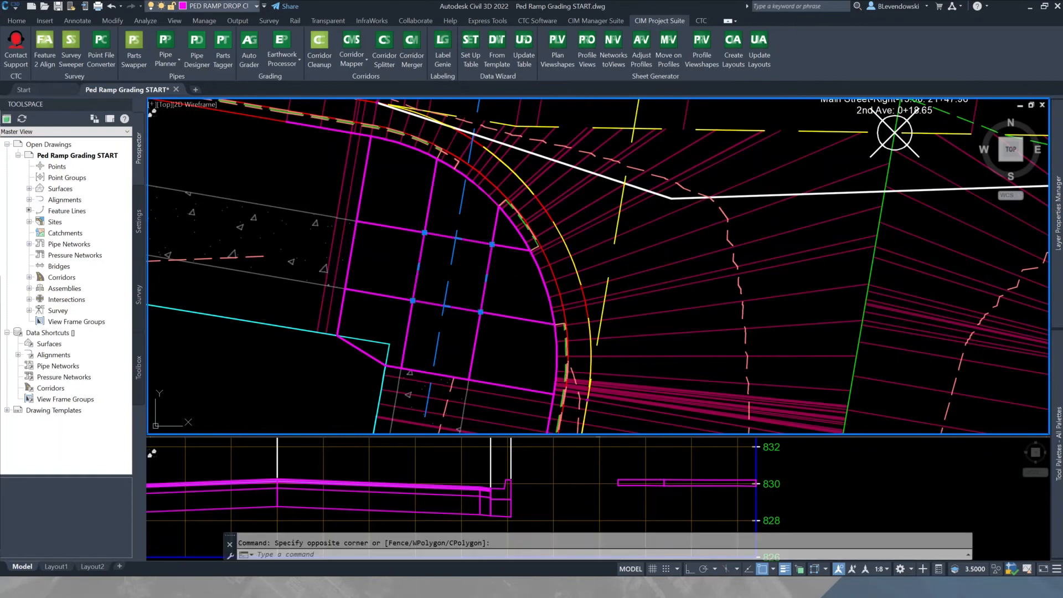
{"action": "left_click", "coordinate": [220, 6]}
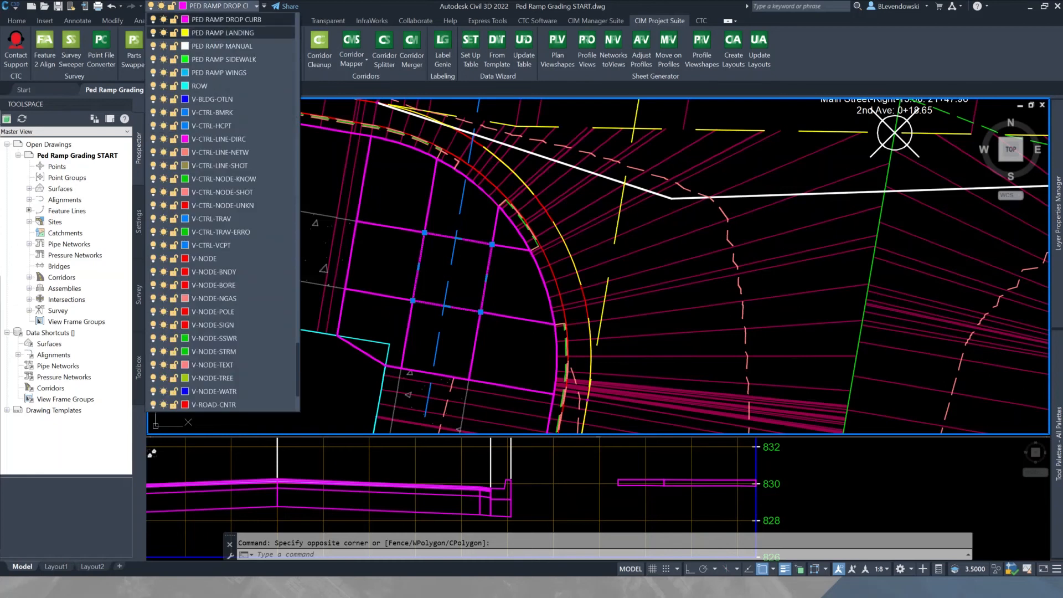
{"action": "left_click", "coordinate": [222, 32]}
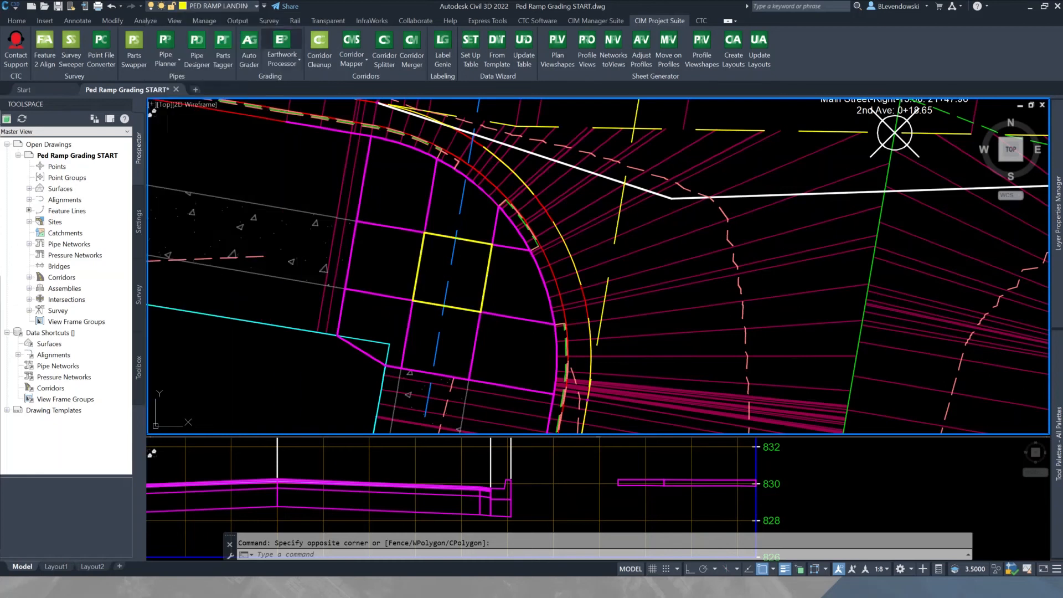
{"action": "key", "text": "Escape"}
Move the eight line segments radiating from the landing's corners to the PED RAMP WINGS layer.
{"action": "left_click", "coordinate": [403, 238]}
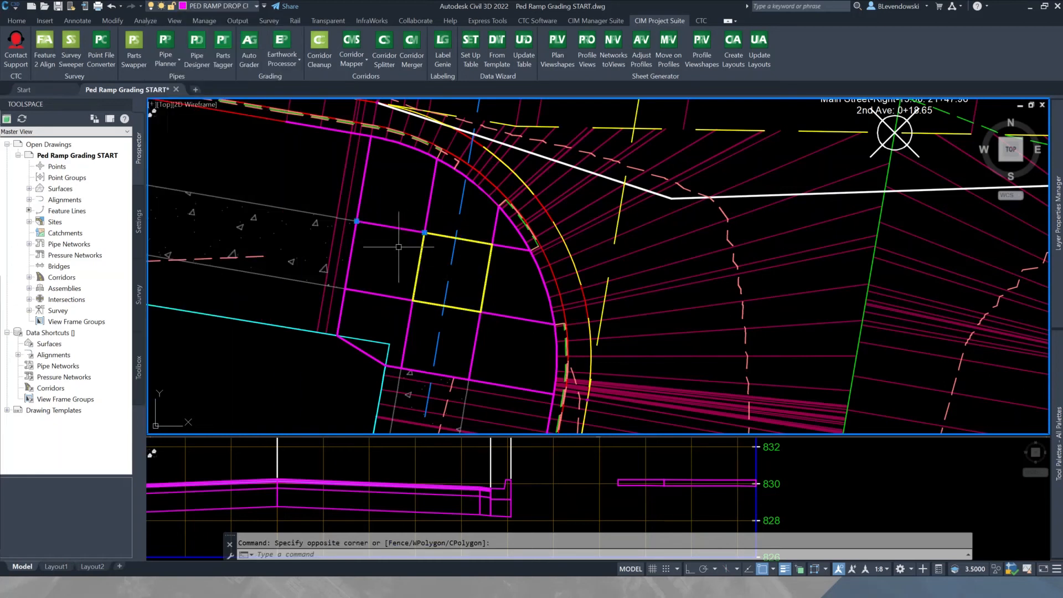
{"action": "left_click", "coordinate": [509, 240]}
{"action": "left_click", "coordinate": [487, 226]}
{"action": "left_click", "coordinate": [513, 247]}
{"action": "left_click", "coordinate": [504, 260]}
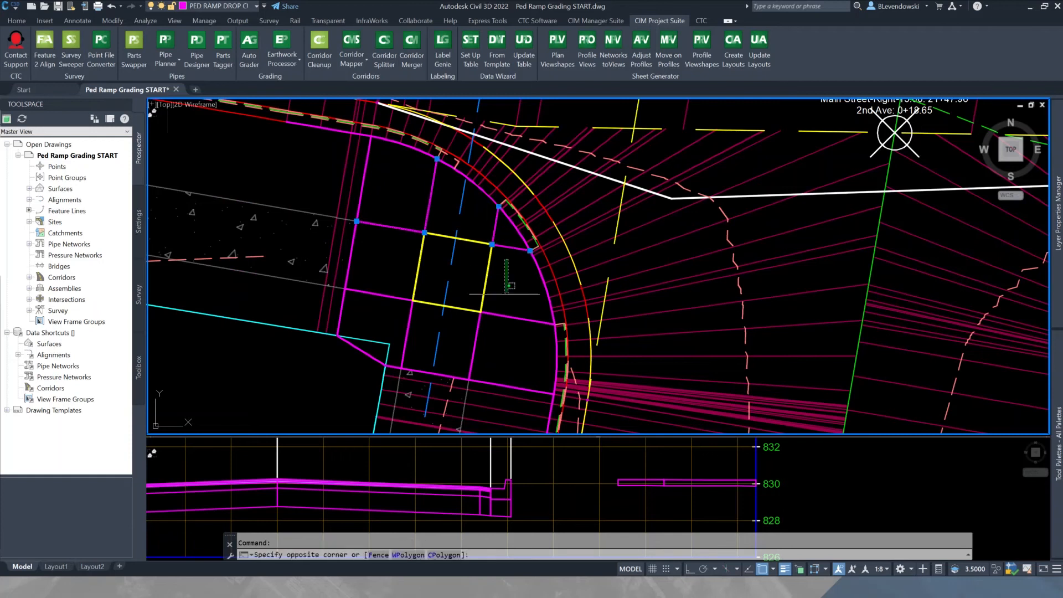
{"action": "left_click", "coordinate": [498, 281]}
{"action": "left_click", "coordinate": [489, 341]}
{"action": "left_click", "coordinate": [483, 348]}
{"action": "left_click", "coordinate": [471, 340]}
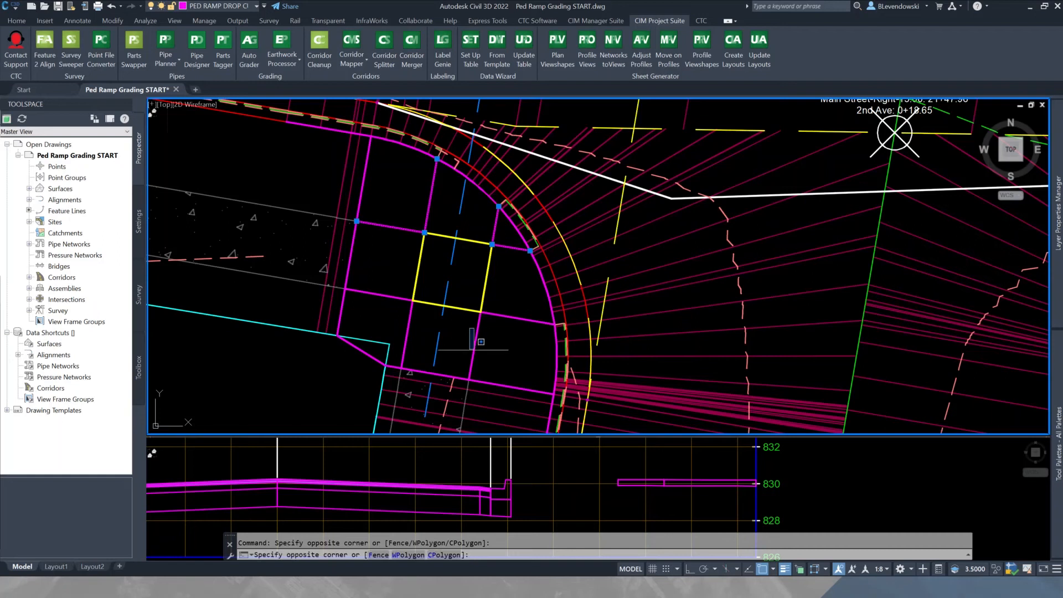
{"action": "left_click", "coordinate": [474, 354]}
{"action": "left_click", "coordinate": [475, 345]}
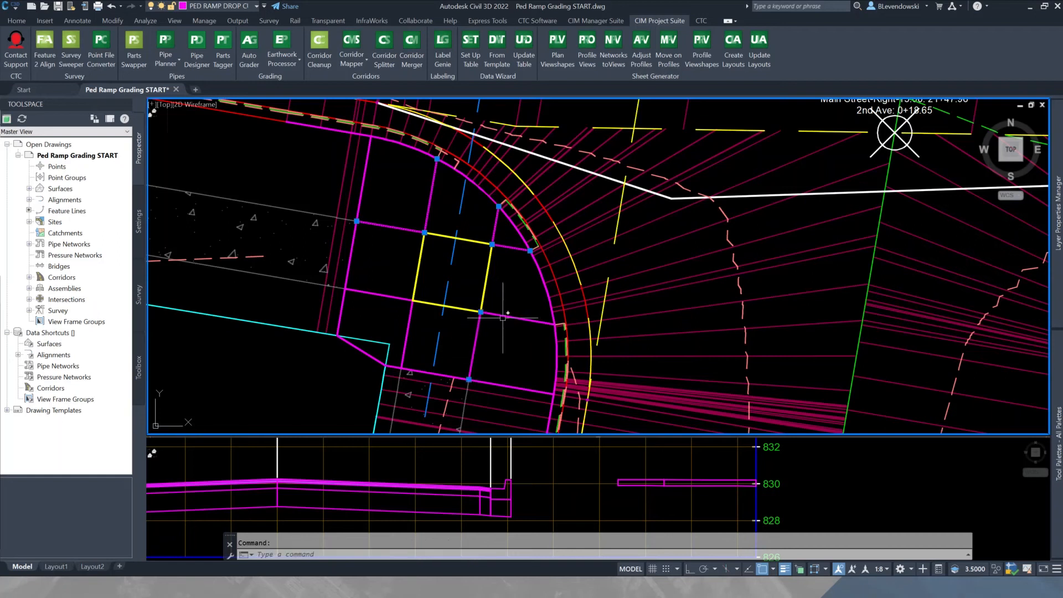
{"action": "left_click", "coordinate": [504, 317]}
{"action": "left_click", "coordinate": [411, 313]}
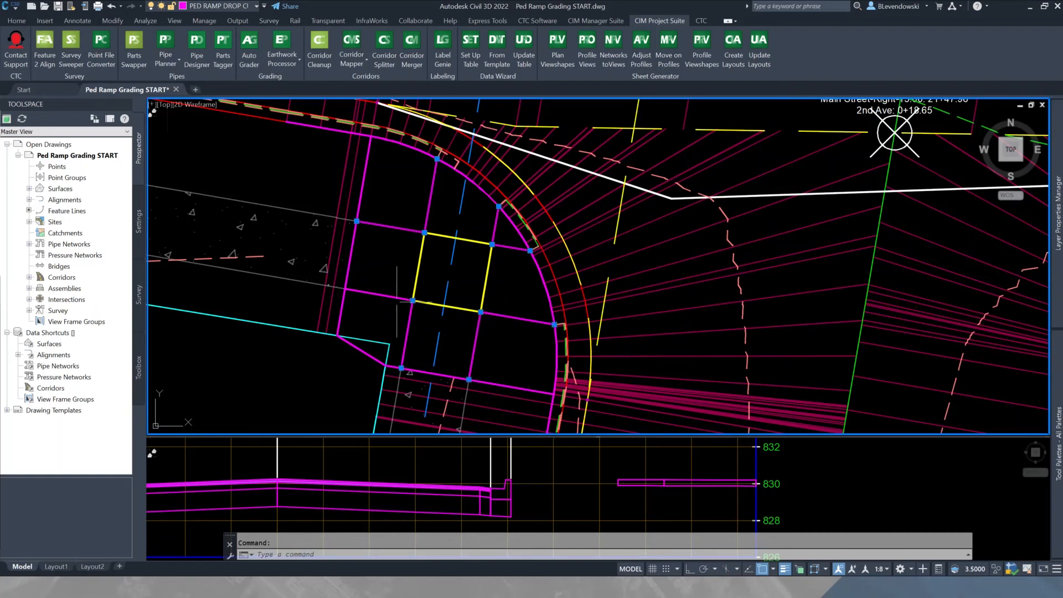
{"action": "left_click", "coordinate": [385, 296]}
{"action": "left_click", "coordinate": [221, 7]}
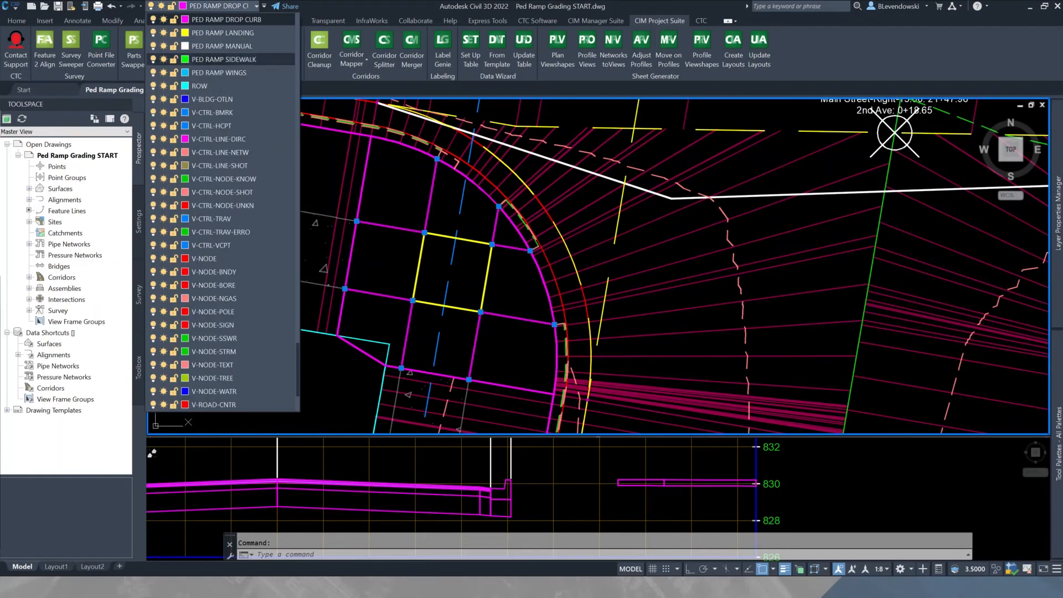
{"action": "left_click", "coordinate": [219, 72]}
{"action": "key", "text": "Escape"}
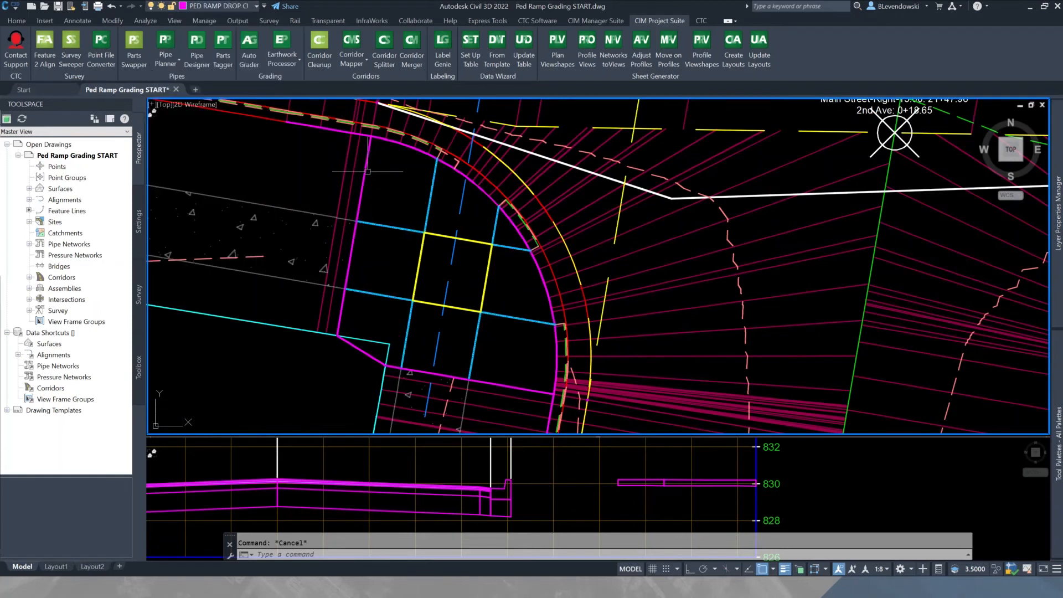
Move the outer boundary polyline along the sidewalk ends and diagonal corner to the PED RAMP SIDEWALK layer.
{"action": "left_click", "coordinate": [366, 162]}
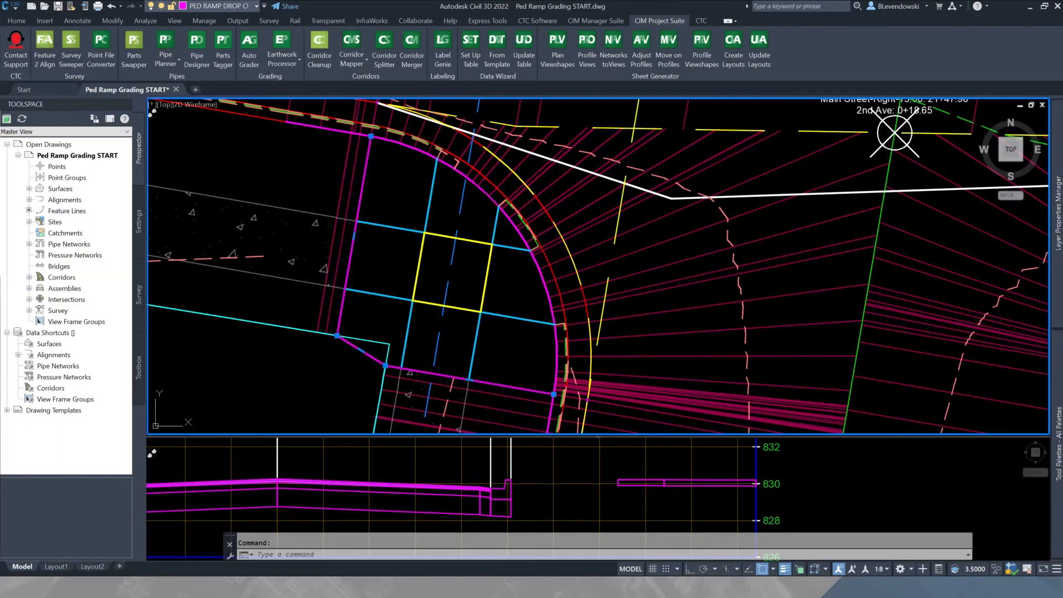
{"action": "left_click", "coordinate": [221, 6]}
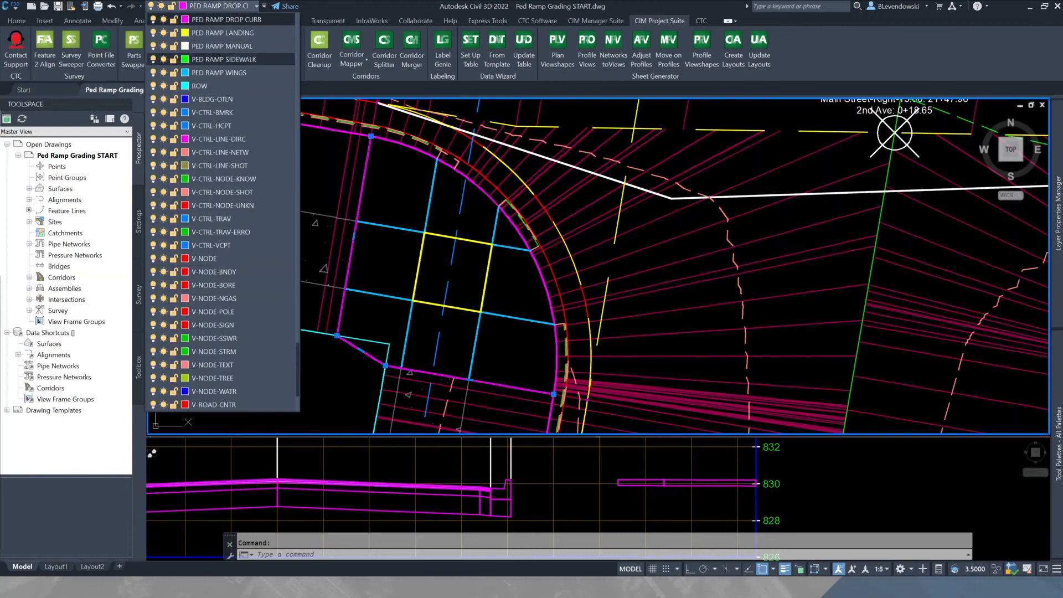
{"action": "left_click", "coordinate": [219, 59]}
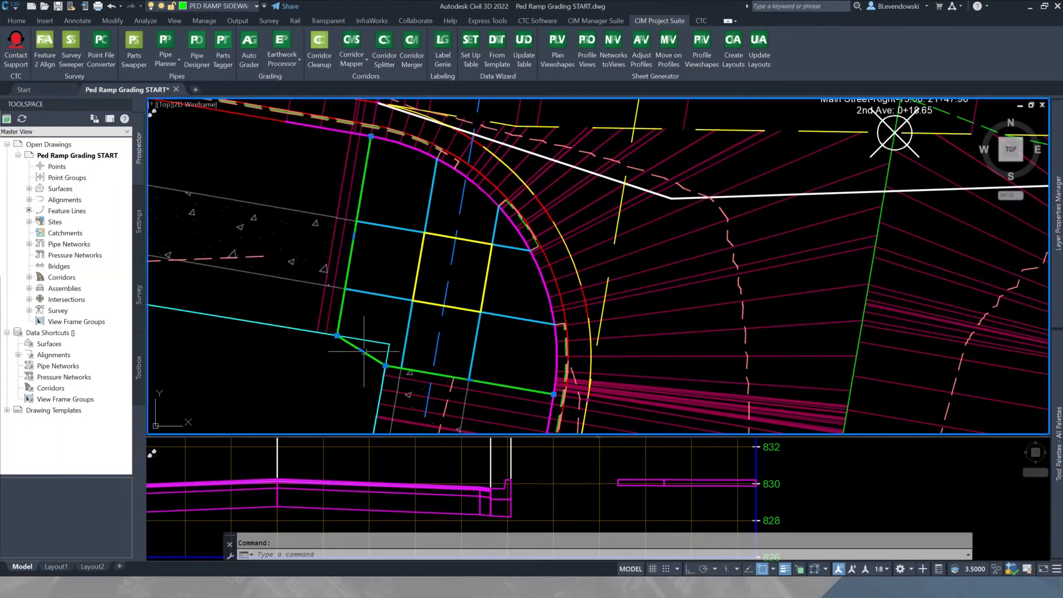
{"action": "key", "text": "Escape"}
Erase the magenta offset polyline that traces the back of curb around the curb return.
{"action": "left_click", "coordinate": [399, 142]}
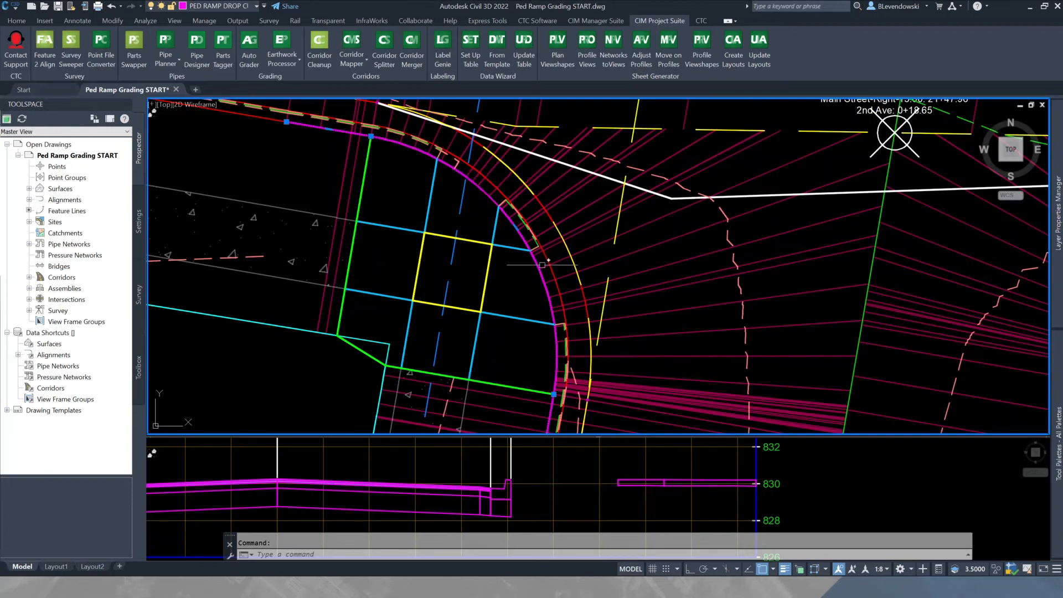
{"action": "type", "text": "e"}
{"action": "key", "text": "Return"}
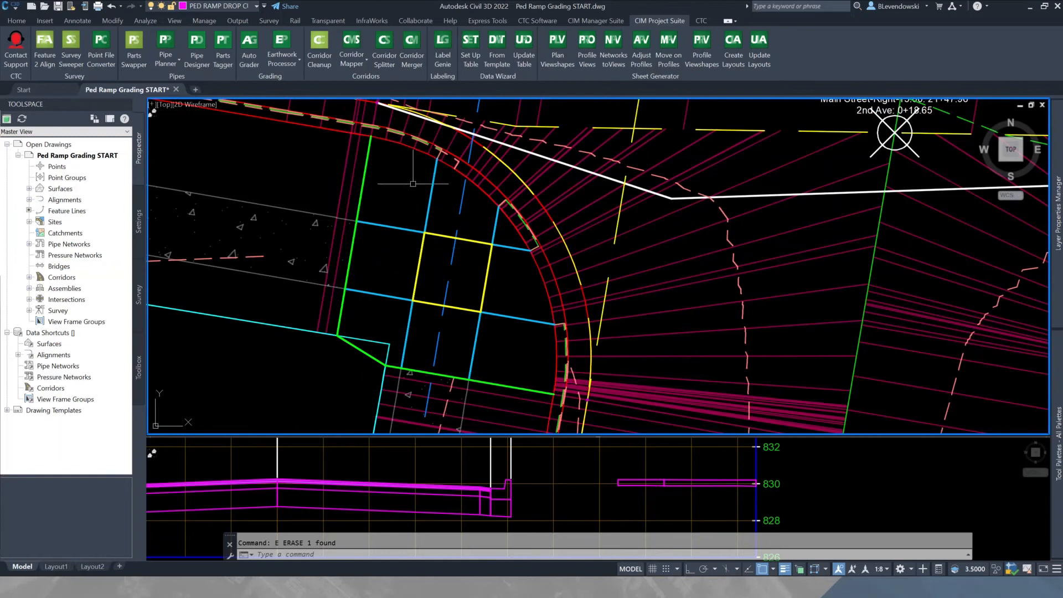
Examine the Curb Returns assembly and its conditional curb branches in the lower viewport.
{"action": "middle_click_drag", "start_coordinate": [415, 191], "coordinate": [388, 205]}
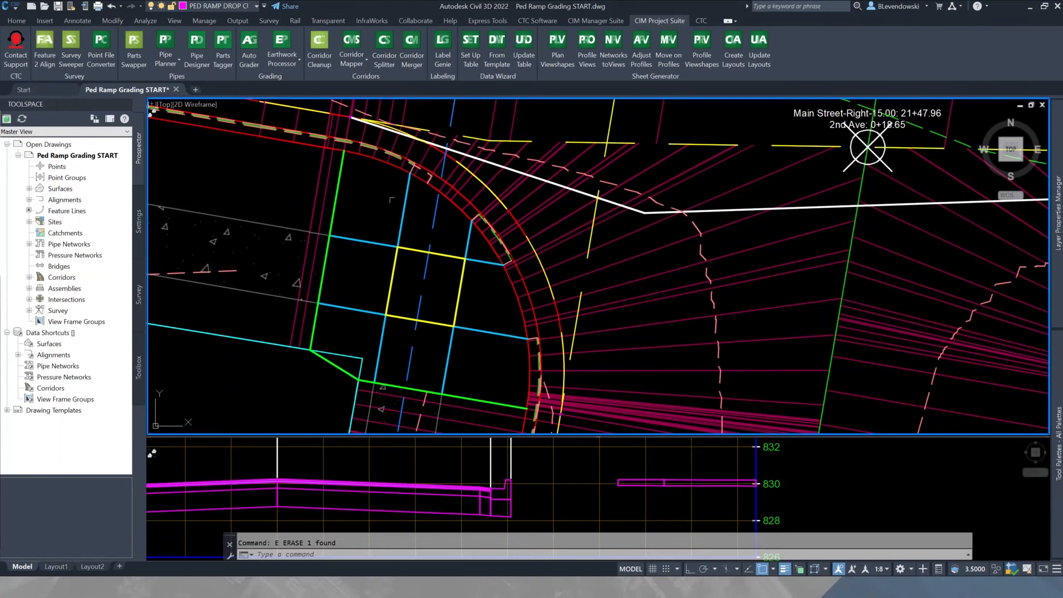
{"action": "key", "text": "Escape"}
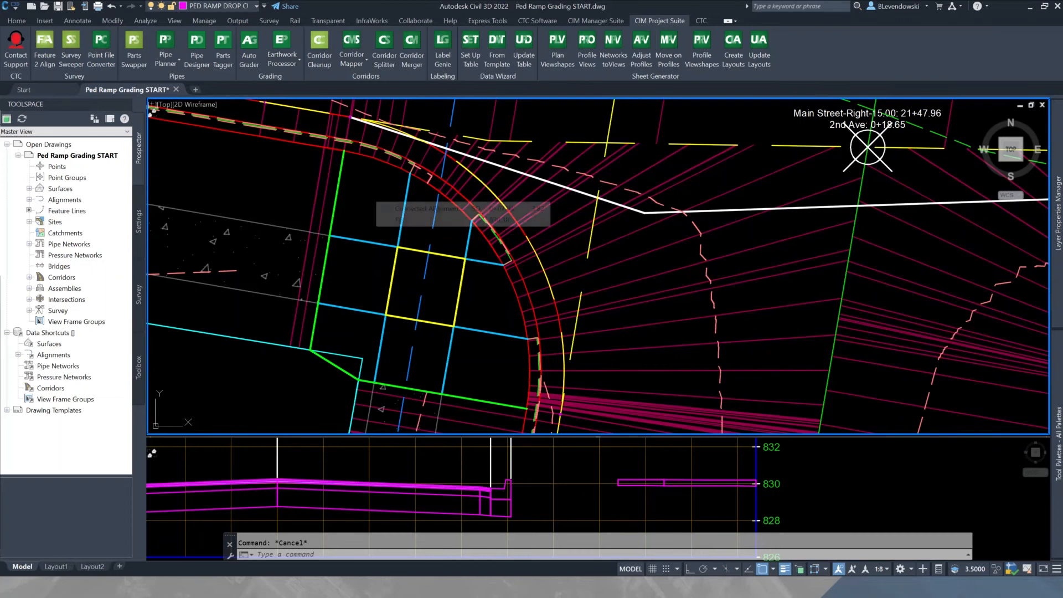
{"action": "middle_click_drag", "start_coordinate": [367, 216], "coordinate": [389, 207]}
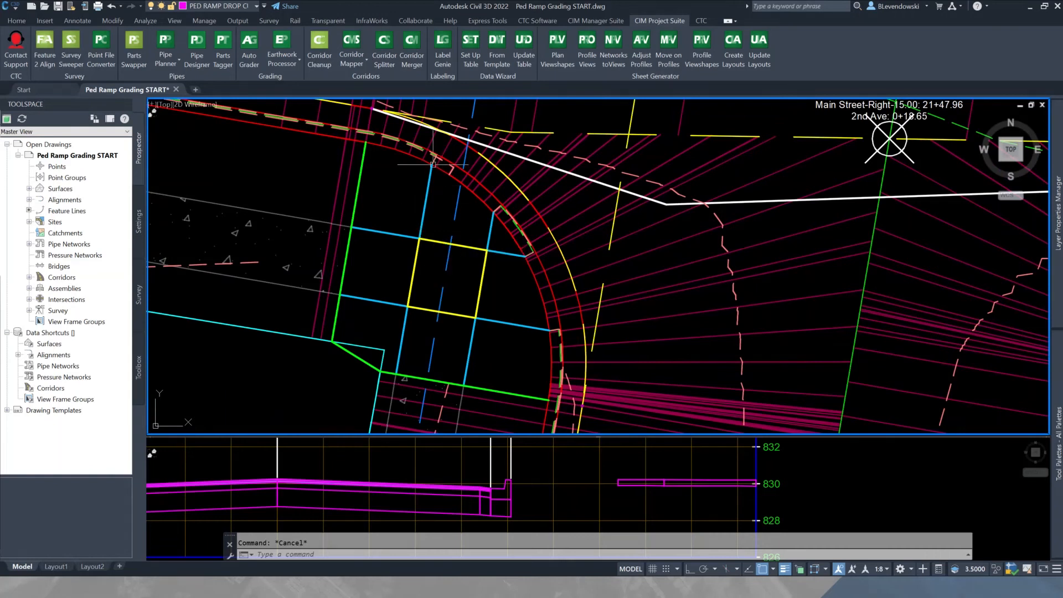
{"action": "left_click", "coordinate": [594, 471]}
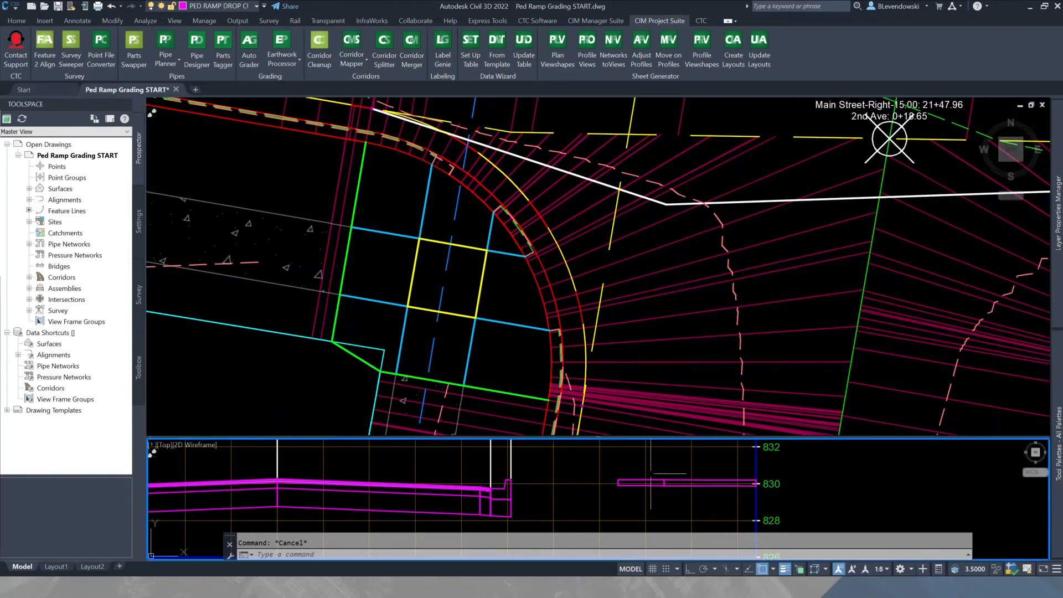
{"action": "scroll", "coordinate": [678, 477], "scroll_direction": "down", "scroll_amount": 4}
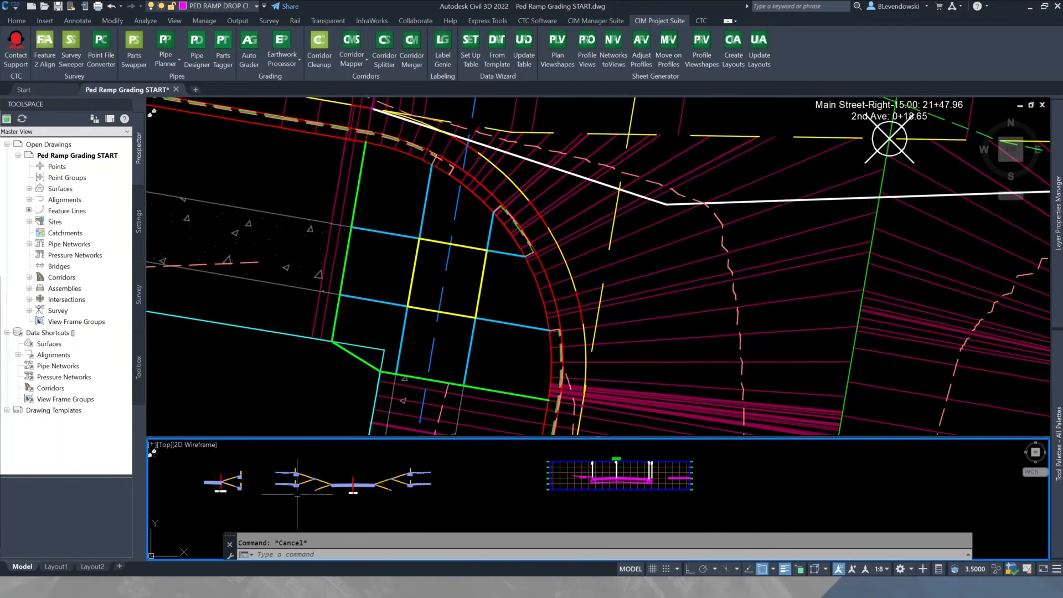
{"action": "scroll", "coordinate": [226, 483], "scroll_direction": "up", "scroll_amount": 5}
{"action": "scroll", "coordinate": [268, 483], "scroll_direction": "down", "scroll_amount": 2}
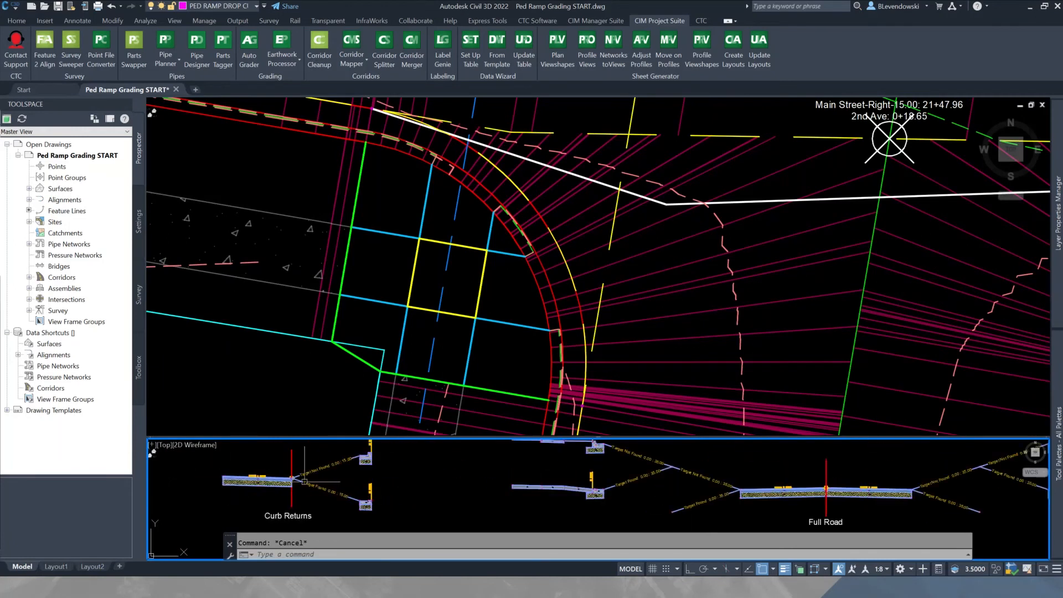
{"action": "middle_click_drag", "start_coordinate": [323, 494], "coordinate": [392, 476]}
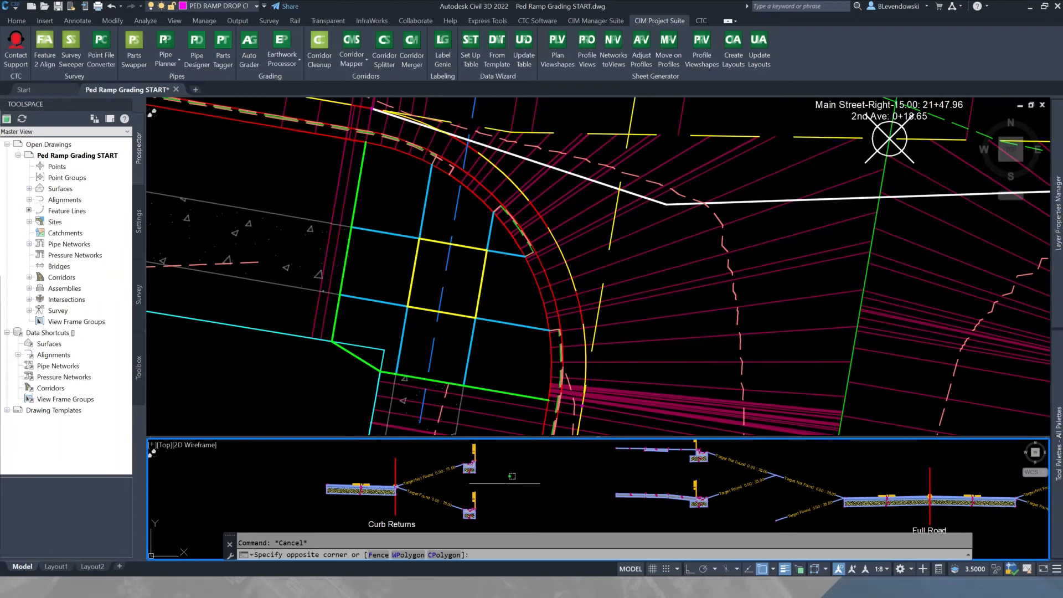
{"action": "left_click", "coordinate": [483, 492]}
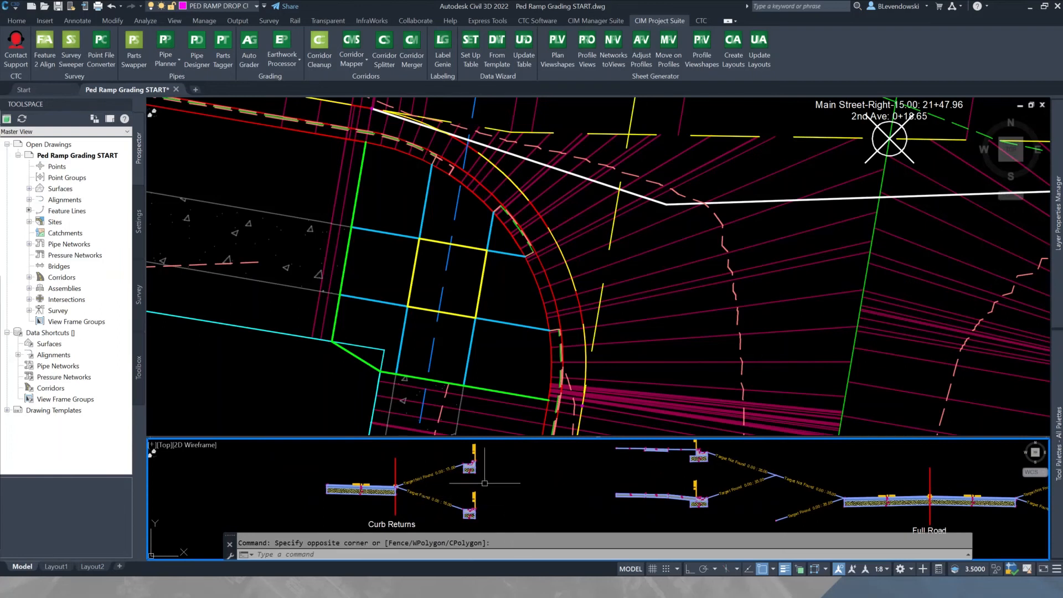
Compare the Target Found and Target Not Found curb sections attached to the Curb Returns assembly.
{"action": "scroll", "coordinate": [469, 468], "scroll_direction": "up", "scroll_amount": 6}
{"action": "scroll", "coordinate": [467, 472], "scroll_direction": "down", "scroll_amount": 6}
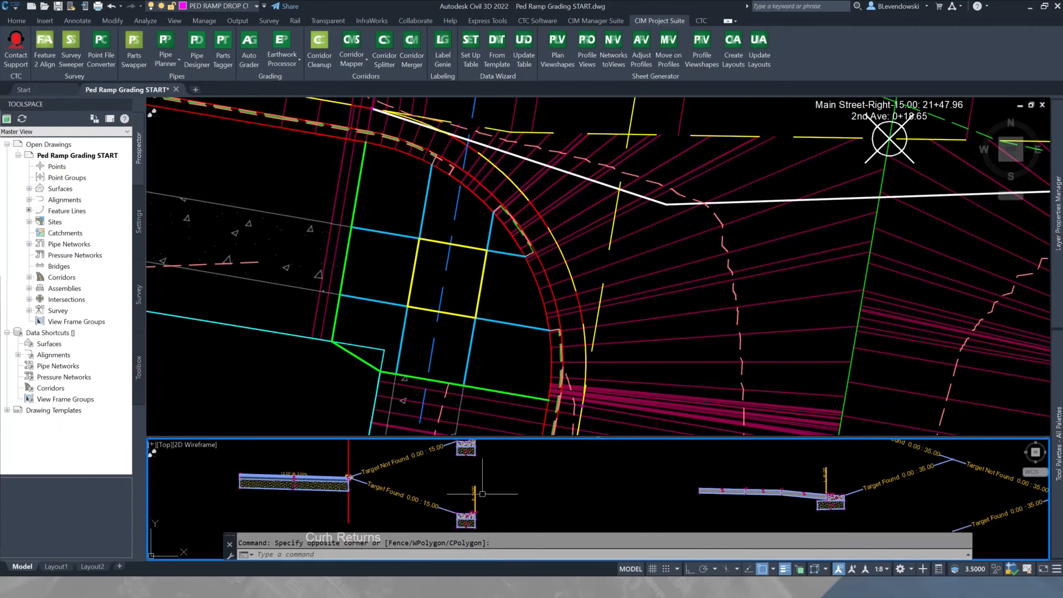
{"action": "scroll", "coordinate": [468, 515], "scroll_direction": "up", "scroll_amount": 5}
{"action": "scroll", "coordinate": [472, 491], "scroll_direction": "down", "scroll_amount": 5}
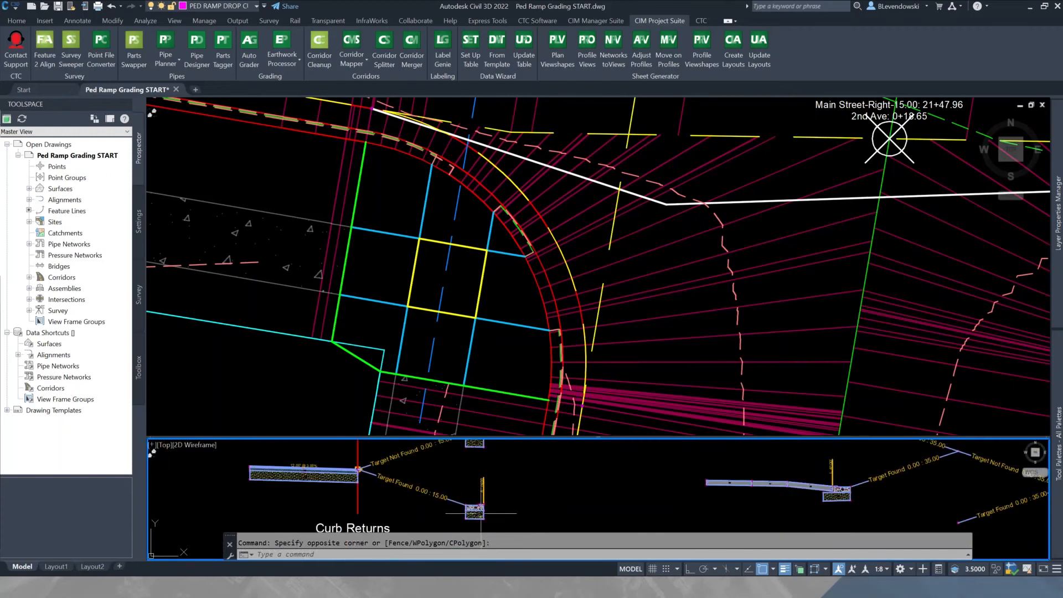
{"action": "key", "text": "Escape"}
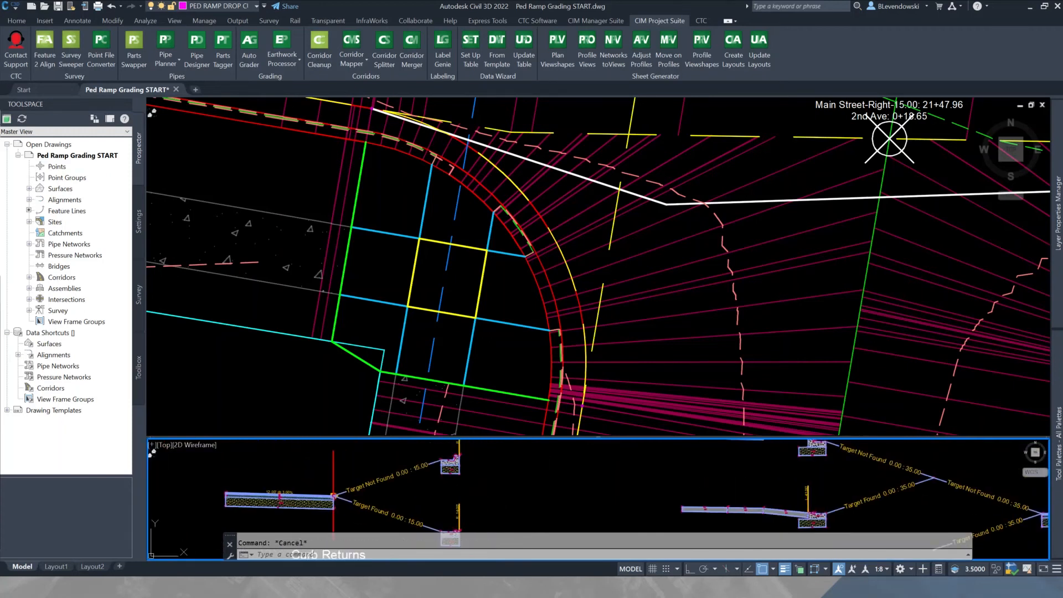
Draw a polyline on the PED RAMP DROP CURB layer between the two upper wing line ends at the back of curb.
{"action": "left_click", "coordinate": [402, 191]}
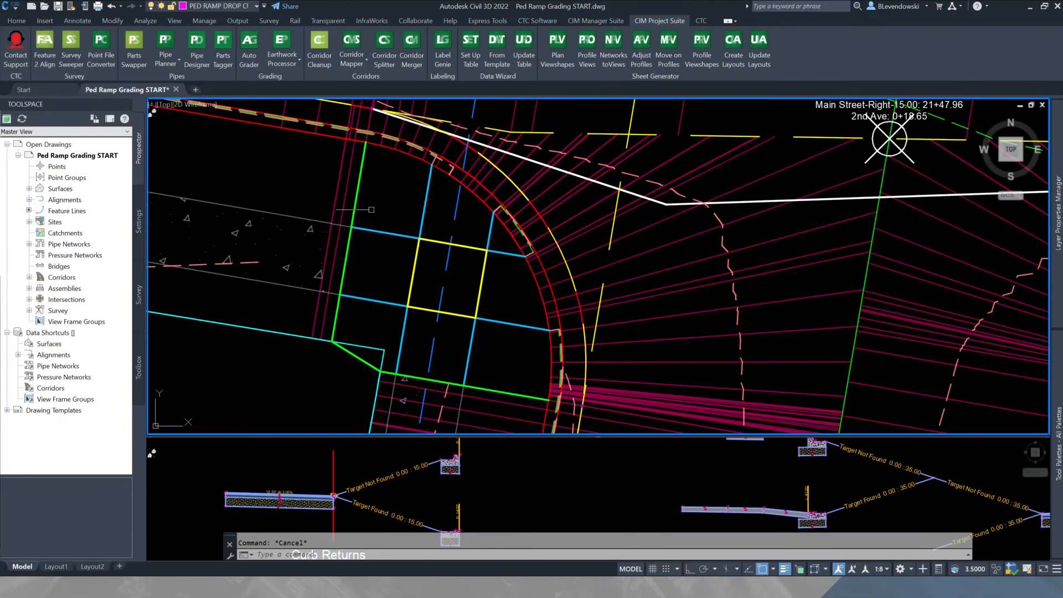
{"action": "type", "text": "pl"}
{"action": "key", "text": "Return"}
{"action": "left_click", "coordinate": [432, 164]}
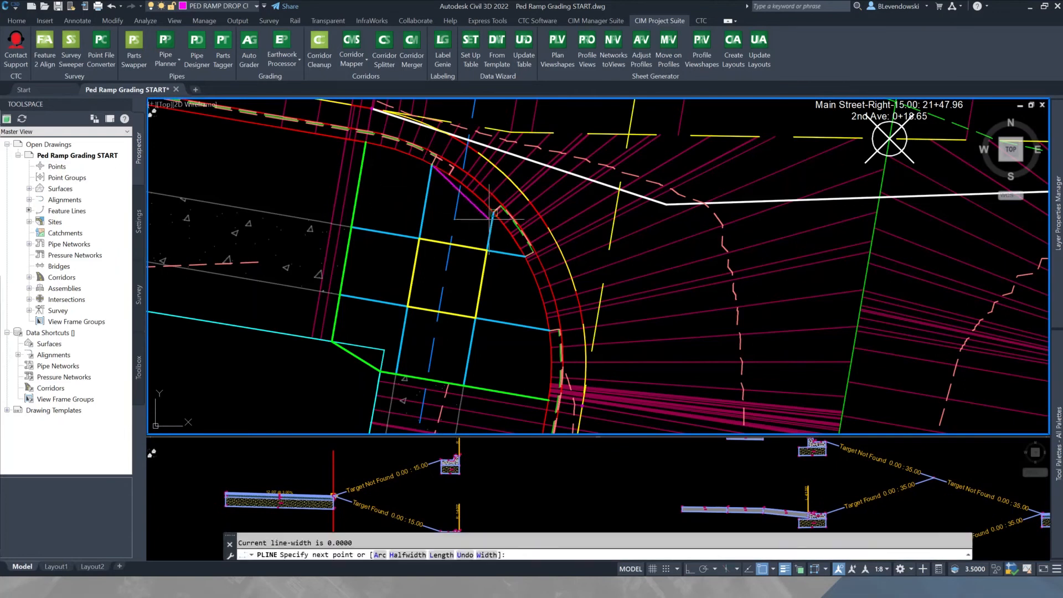
{"action": "left_click", "coordinate": [488, 218]}
{"action": "key", "text": "Return"}
{"action": "scroll", "coordinate": [478, 218], "scroll_direction": "up", "scroll_amount": 5}
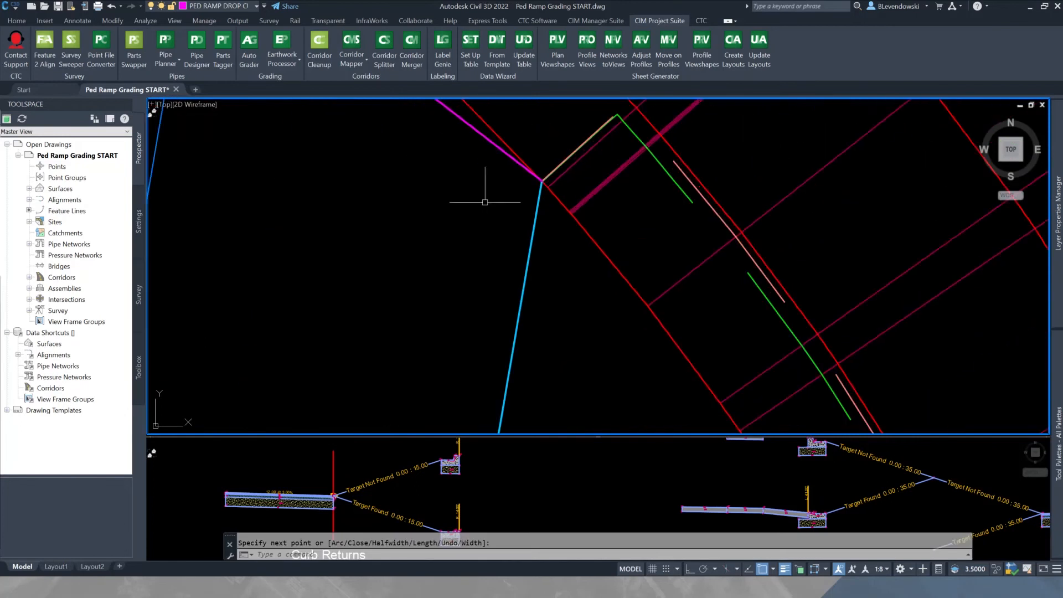
Draw a second drop curb polyline between the ends of the two wing lines running east from the landing to the back of curb.
{"action": "scroll", "coordinate": [511, 213], "scroll_direction": "down", "scroll_amount": 3}
{"action": "scroll", "coordinate": [557, 255], "scroll_direction": "up", "scroll_amount": 2}
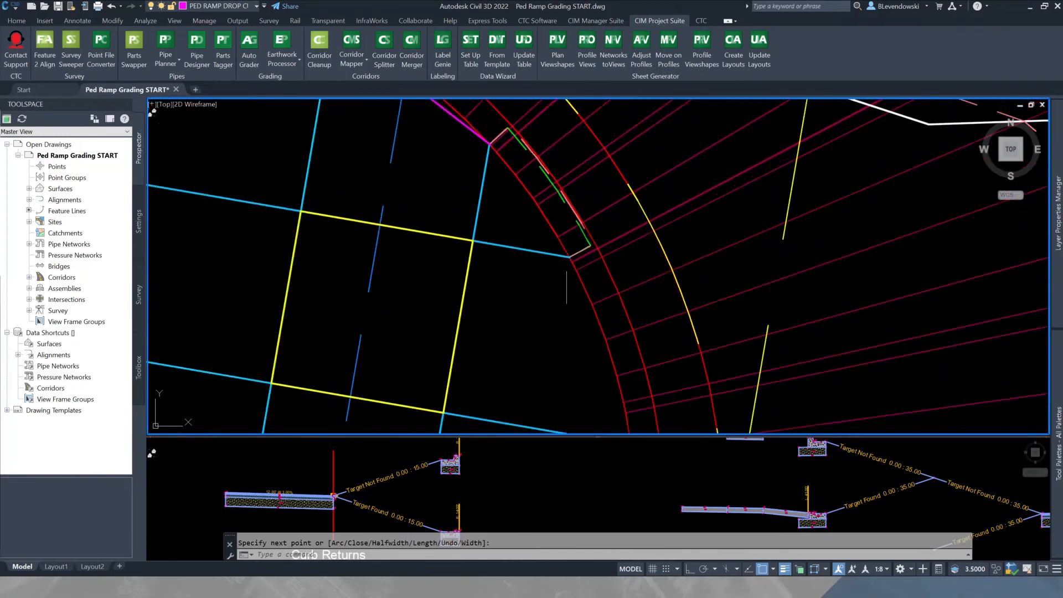
{"action": "key", "text": "Return"}
{"action": "left_click", "coordinate": [557, 255]}
{"action": "scroll", "coordinate": [557, 255], "scroll_direction": "down", "scroll_amount": 2}
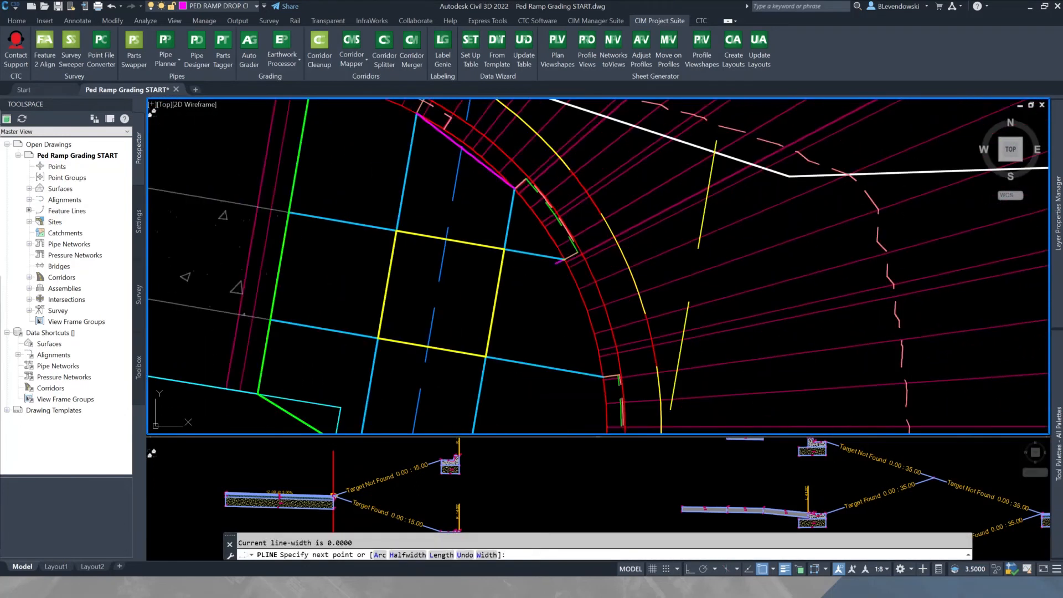
{"action": "left_click", "coordinate": [603, 377]}
{"action": "key", "text": "Escape"}
{"action": "scroll", "coordinate": [577, 391], "scroll_direction": "down", "scroll_amount": 3}
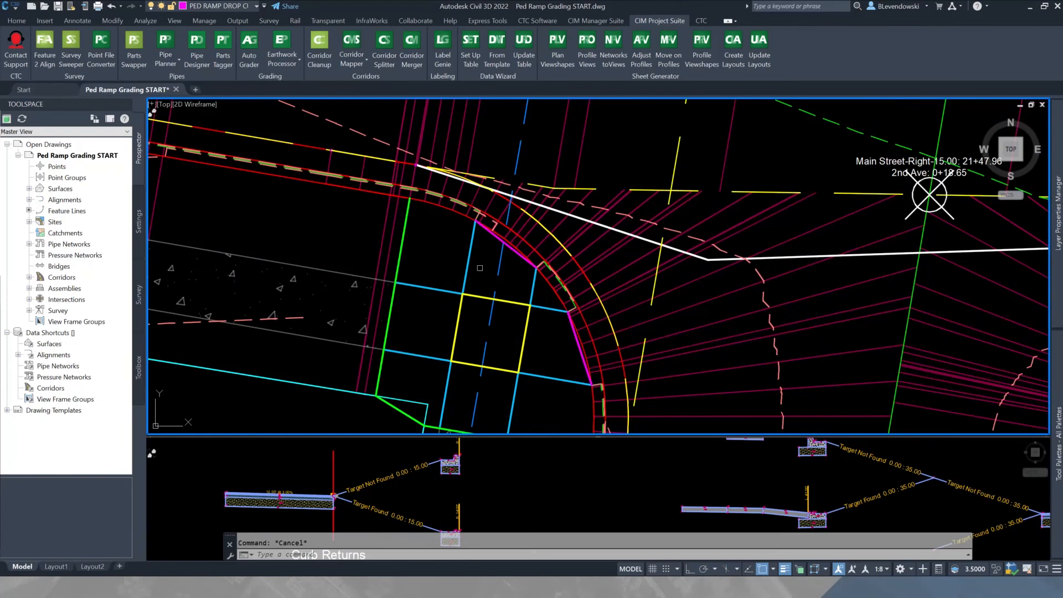
{"action": "middle_click_drag", "start_coordinate": [483, 260], "coordinate": [421, 258]}
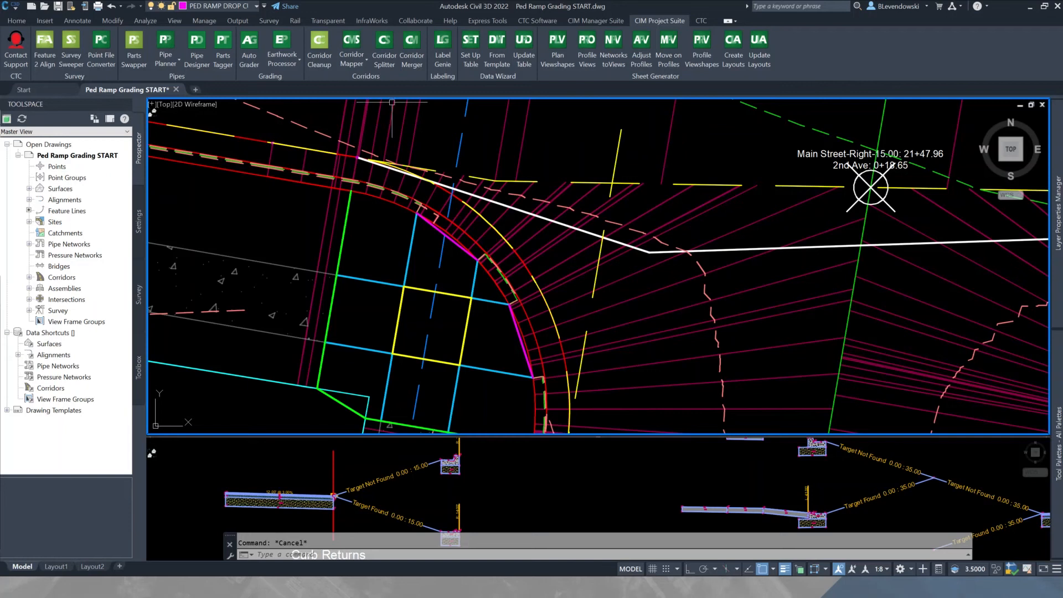
Open the Corridor Mapper target setup for the Main Street corridor.
{"action": "left_click", "coordinate": [352, 60]}
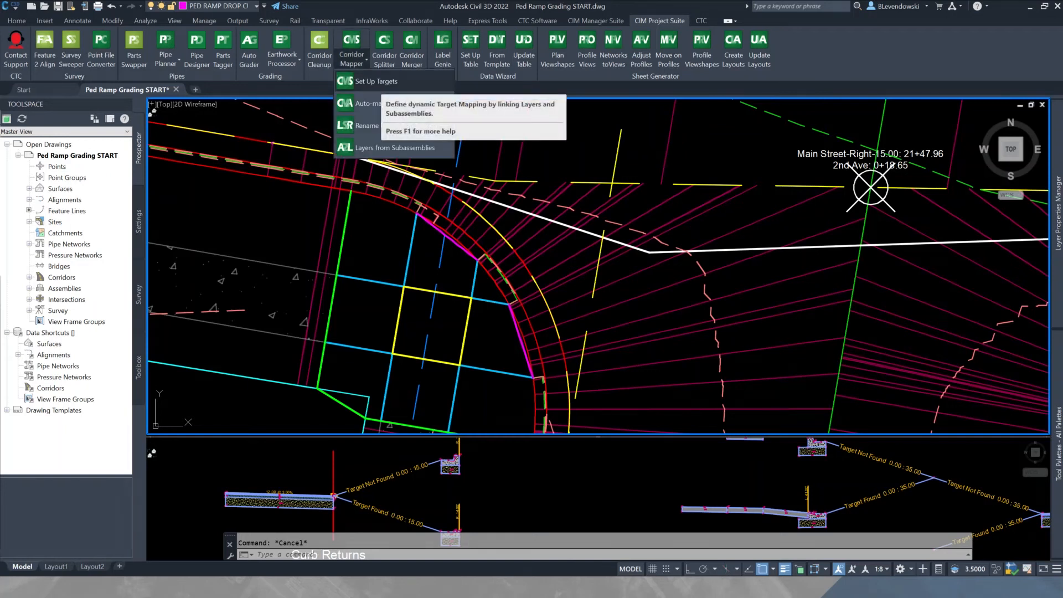
{"action": "left_click", "coordinate": [376, 81]}
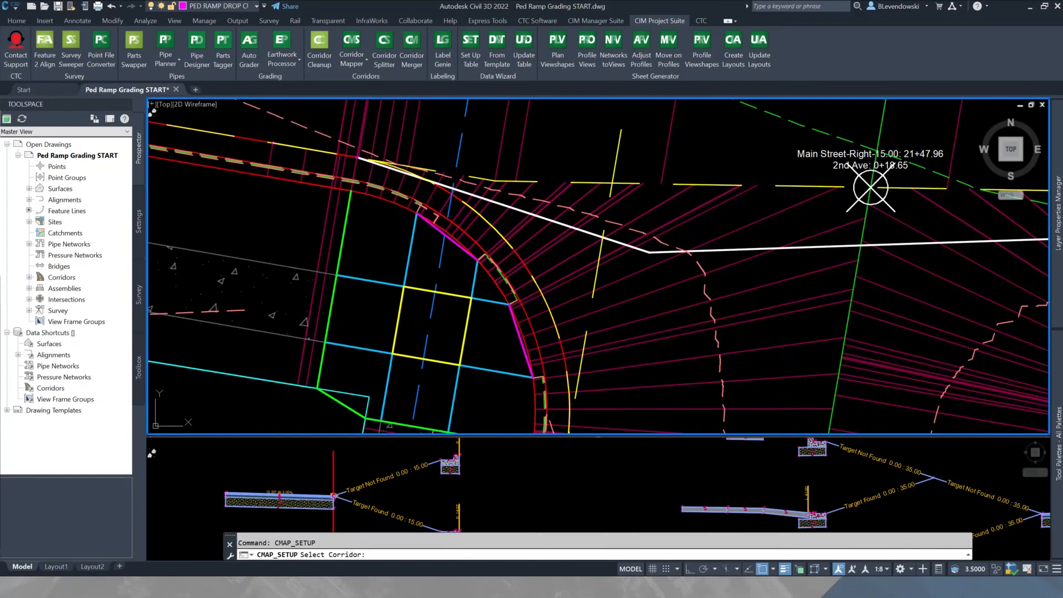
{"action": "left_click", "coordinate": [387, 167]}
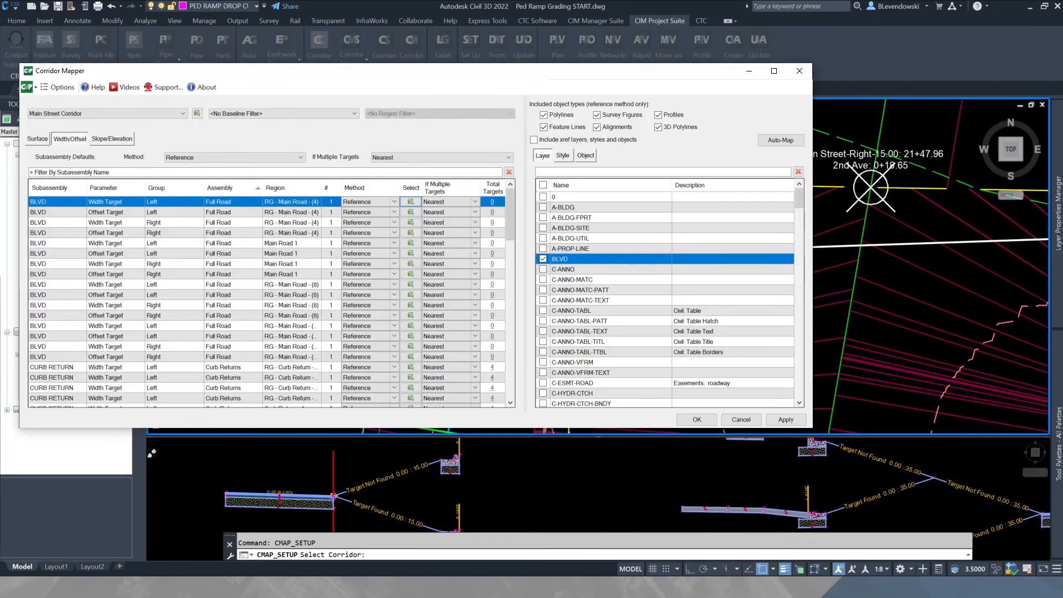
{"action": "left_click_drag", "start_coordinate": [397, 75], "coordinate": [491, 99]}
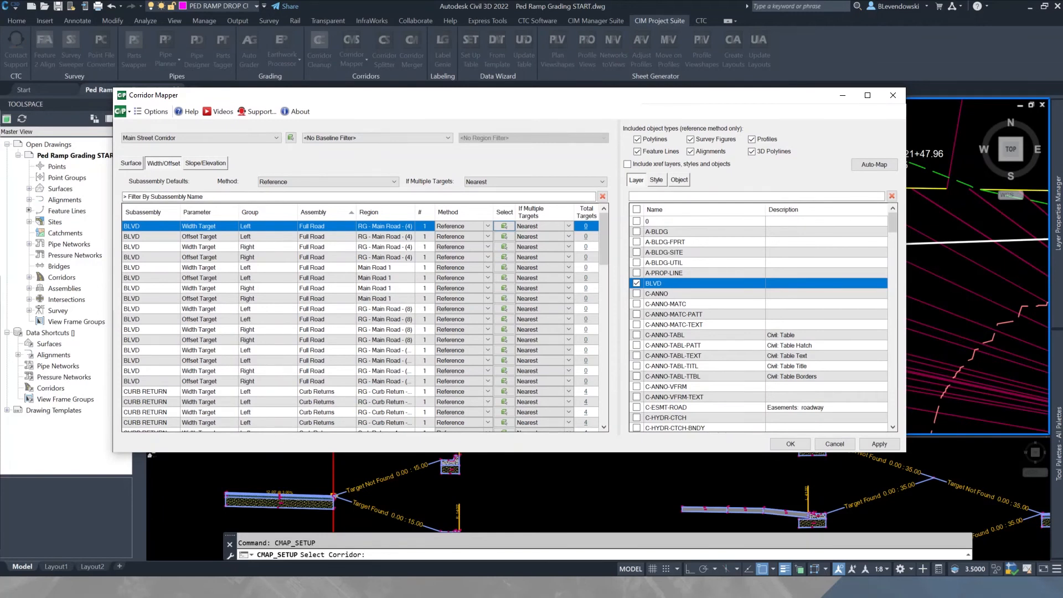
Review the style and object targeting options, the layer list and the available baseline filters for the corridor targets.
{"action": "left_click", "coordinate": [656, 179]}
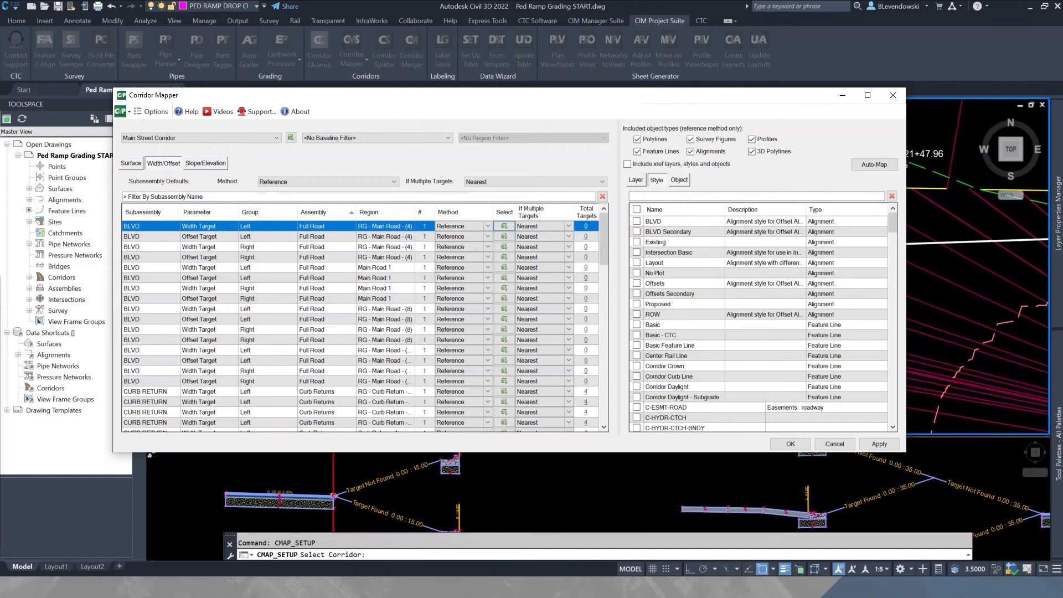
{"action": "left_click", "coordinate": [678, 179]}
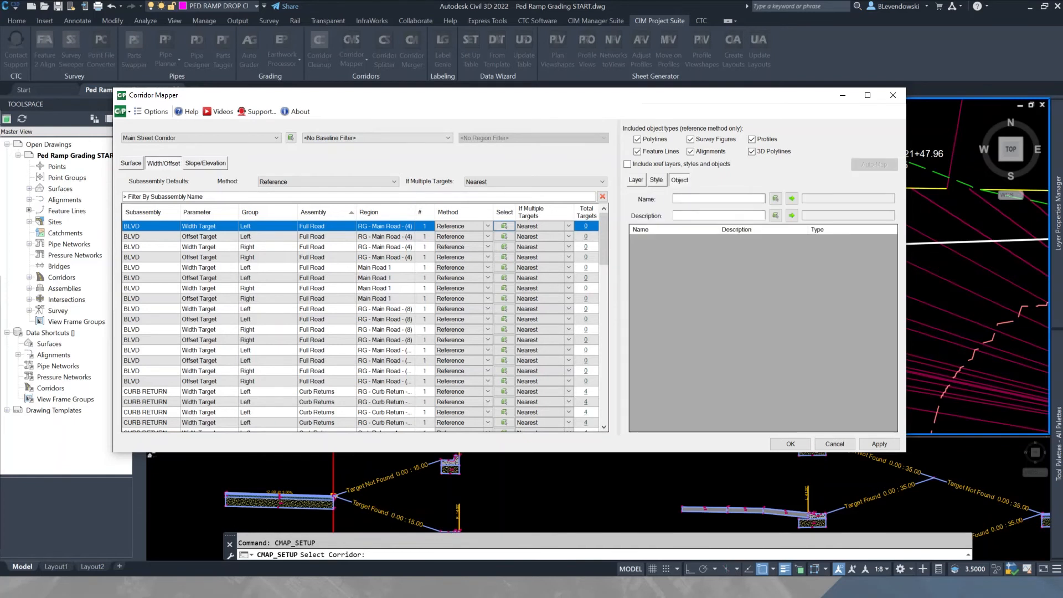
{"action": "left_click", "coordinate": [635, 179]}
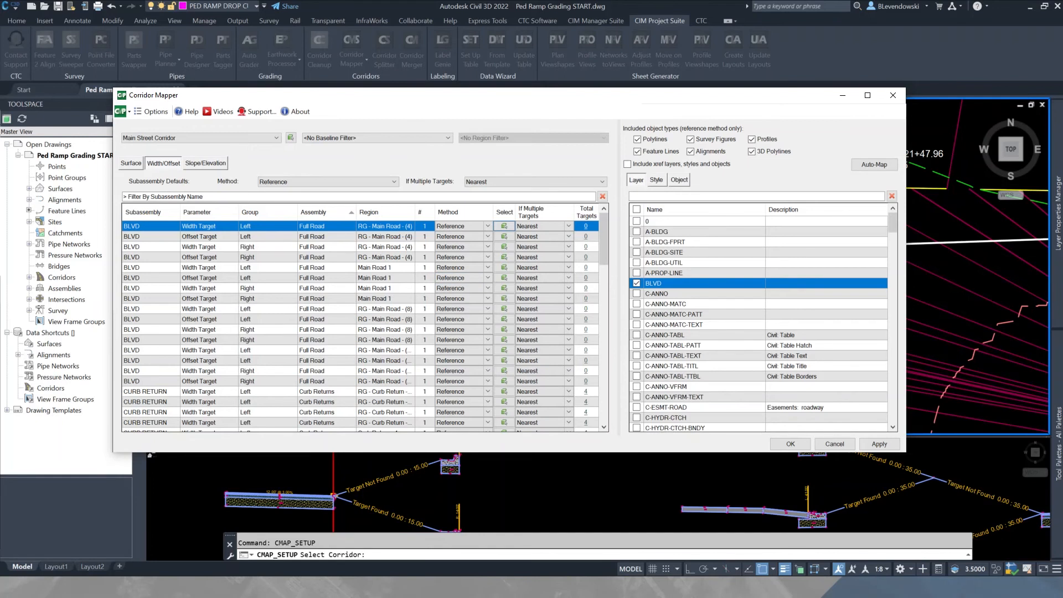
{"action": "left_click_drag", "start_coordinate": [498, 95], "coordinate": [549, 452]}
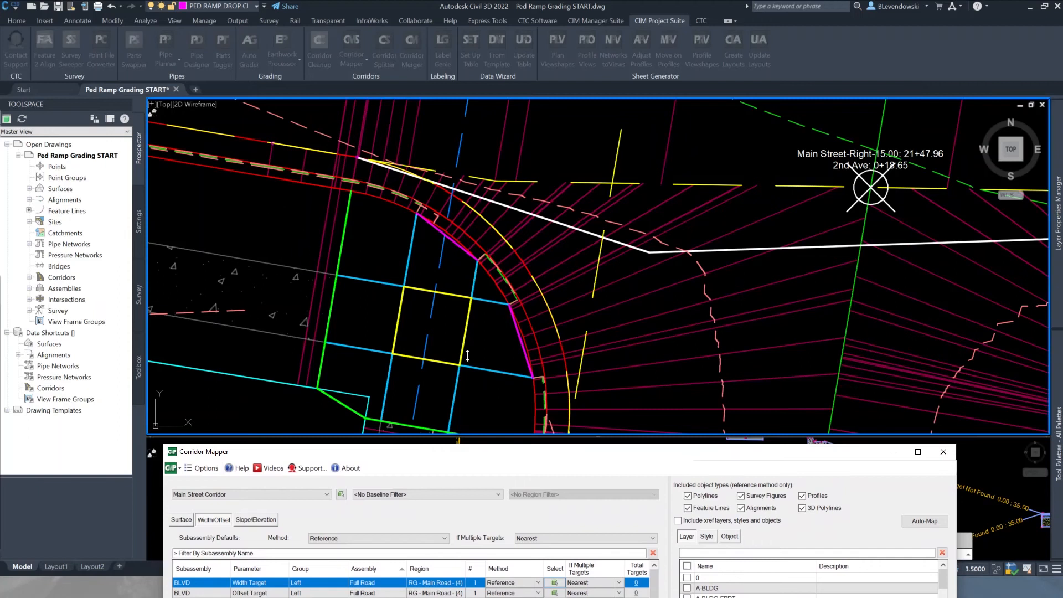
{"action": "left_click_drag", "start_coordinate": [468, 356], "coordinate": [483, 68]}
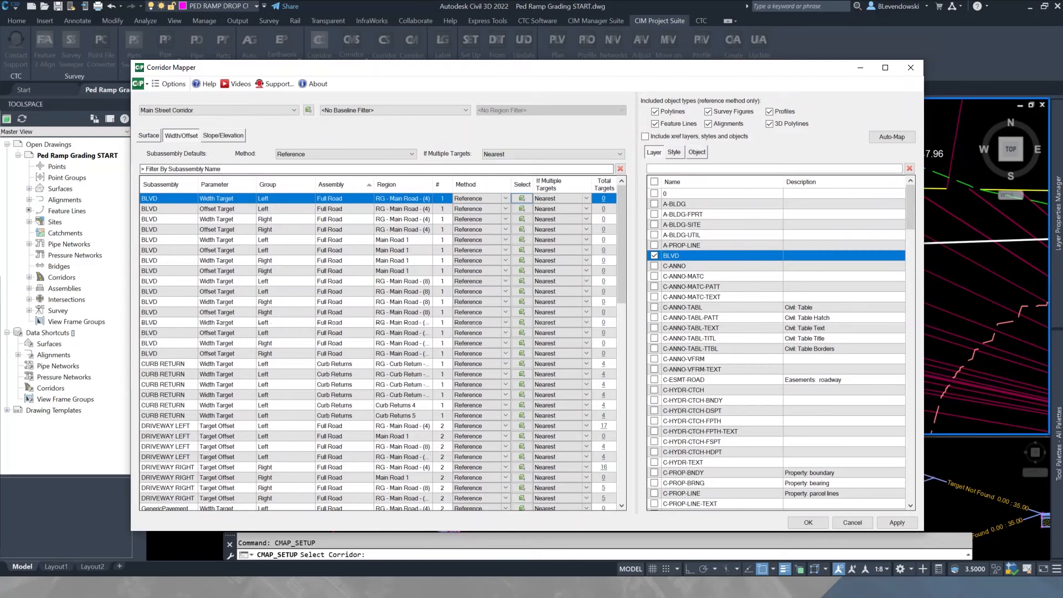
{"action": "left_click", "coordinate": [395, 109]}
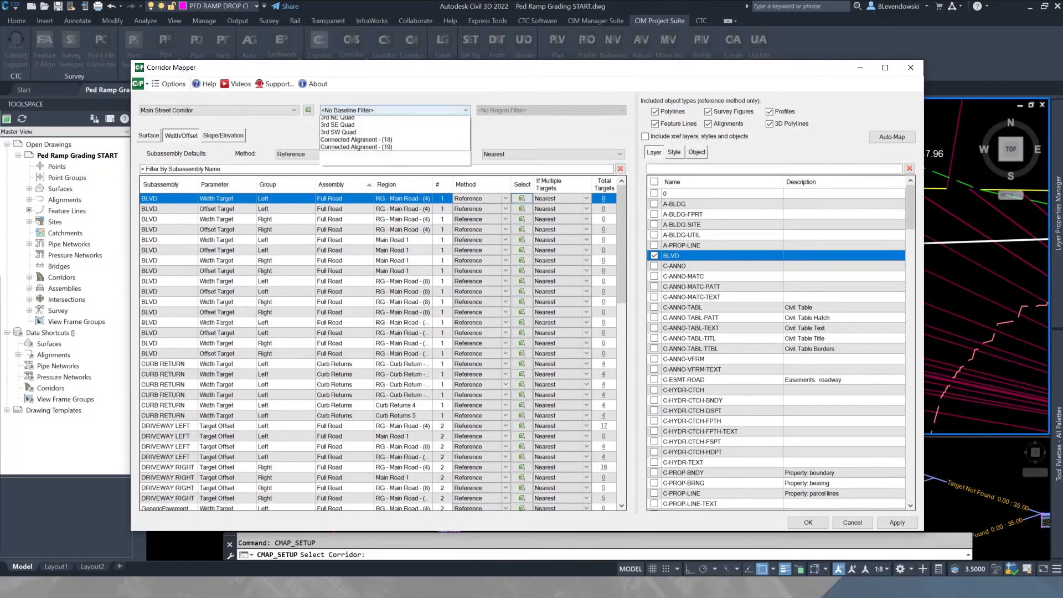
{"action": "left_click", "coordinate": [394, 110]}
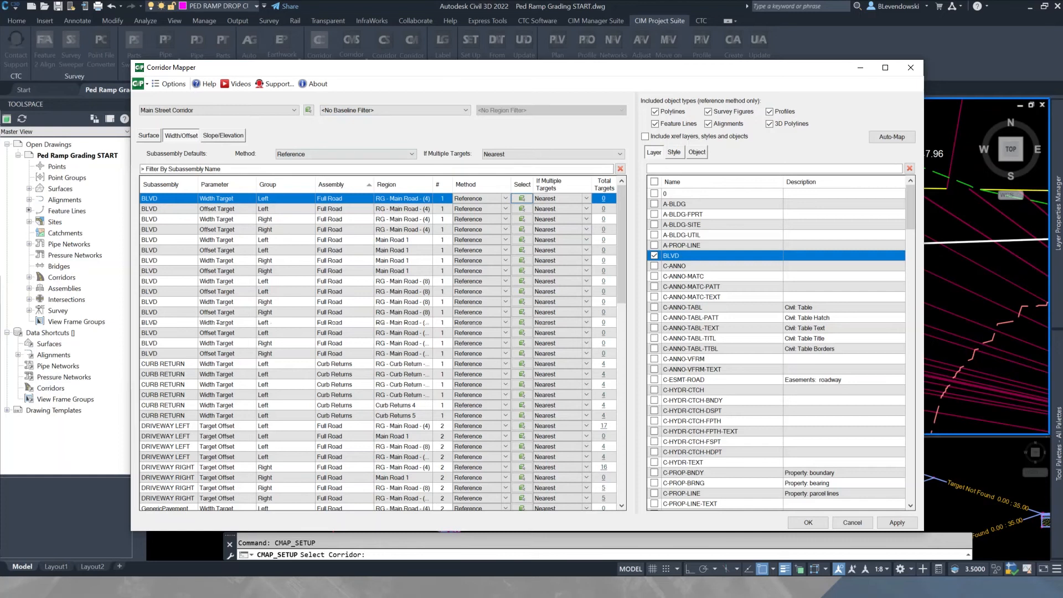
Filter the width/offset targets by PED and select all six PED RAMP target offset rows.
{"action": "left_click", "coordinate": [142, 168]}
{"action": "type", "text": "PED"}
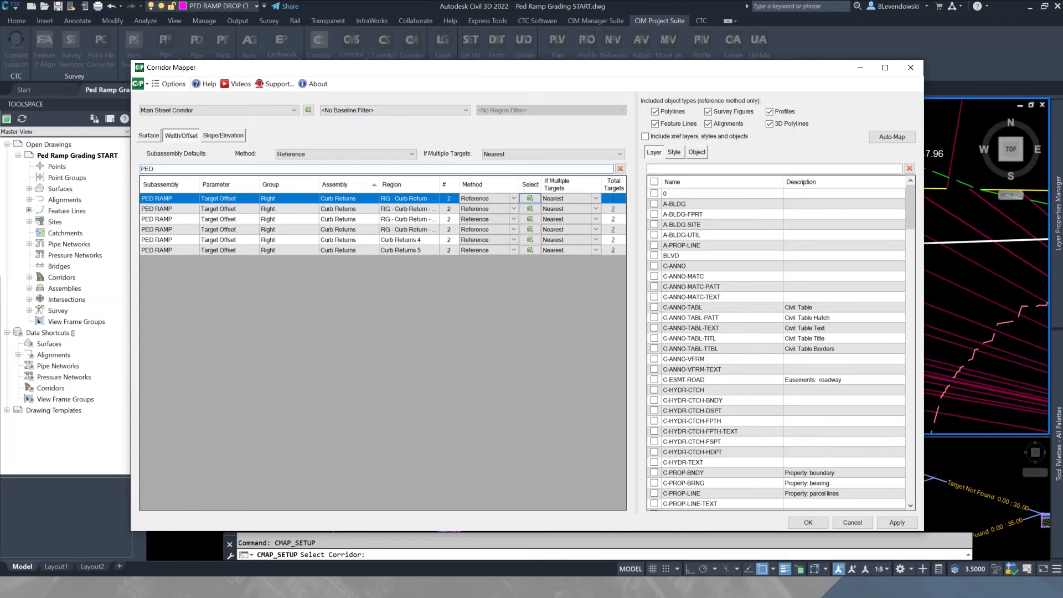
{"action": "left_click_drag", "start_coordinate": [229, 198], "coordinate": [228, 249]}
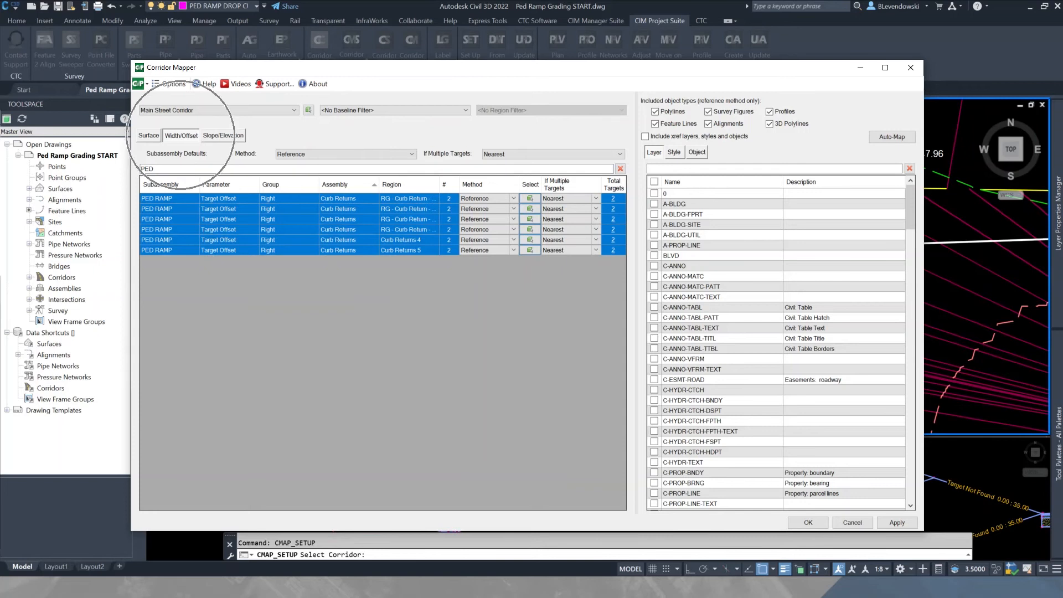
Review the slope/elevation and surface target lists, and return to the width/offset targets.
{"action": "left_click", "coordinate": [223, 136]}
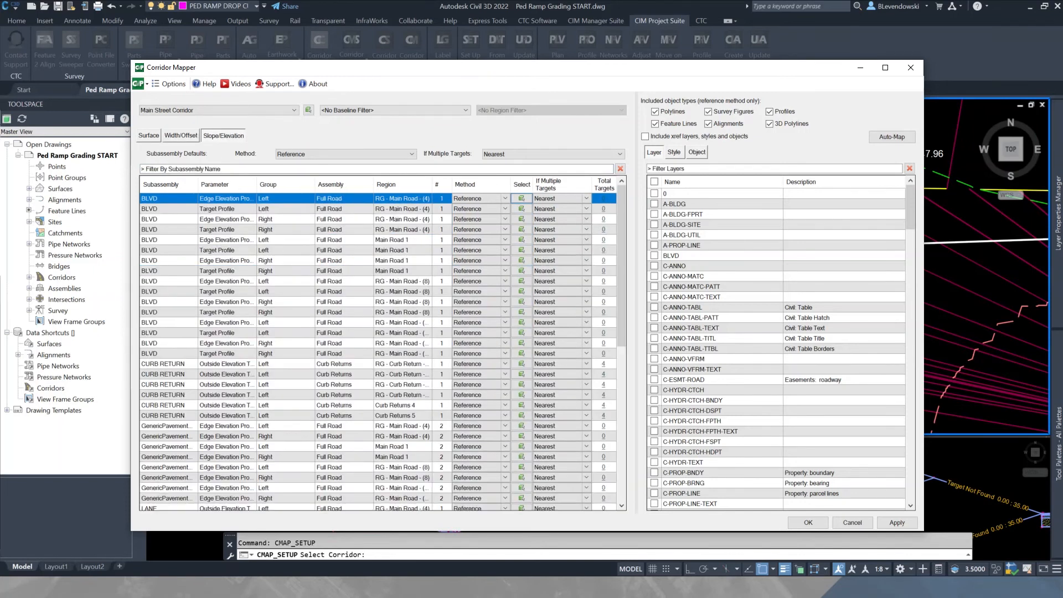
{"action": "left_click", "coordinate": [180, 135]}
{"action": "left_click", "coordinate": [148, 135]}
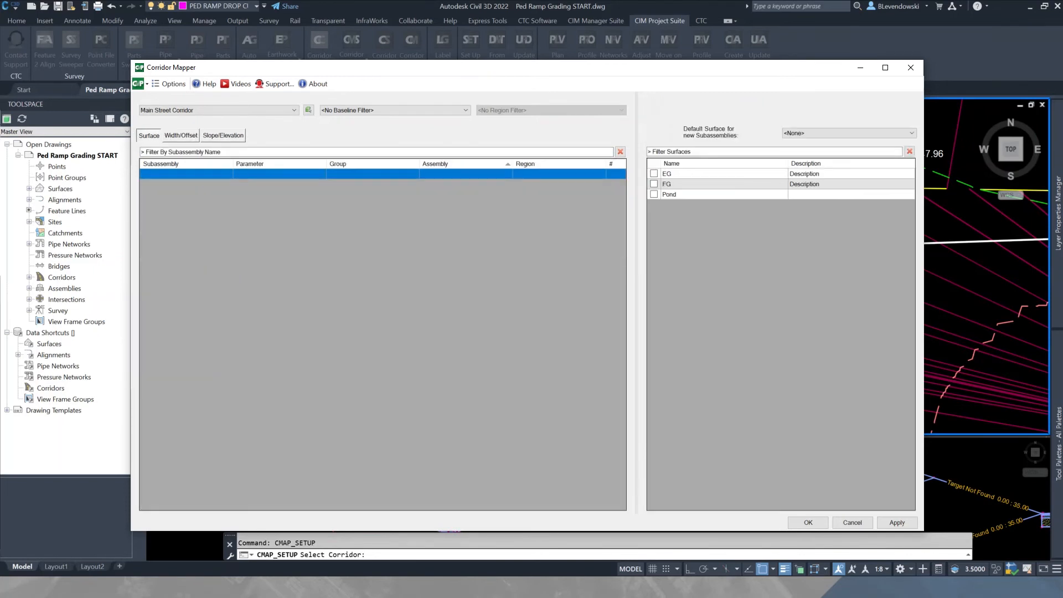
{"action": "left_click", "coordinate": [181, 135]}
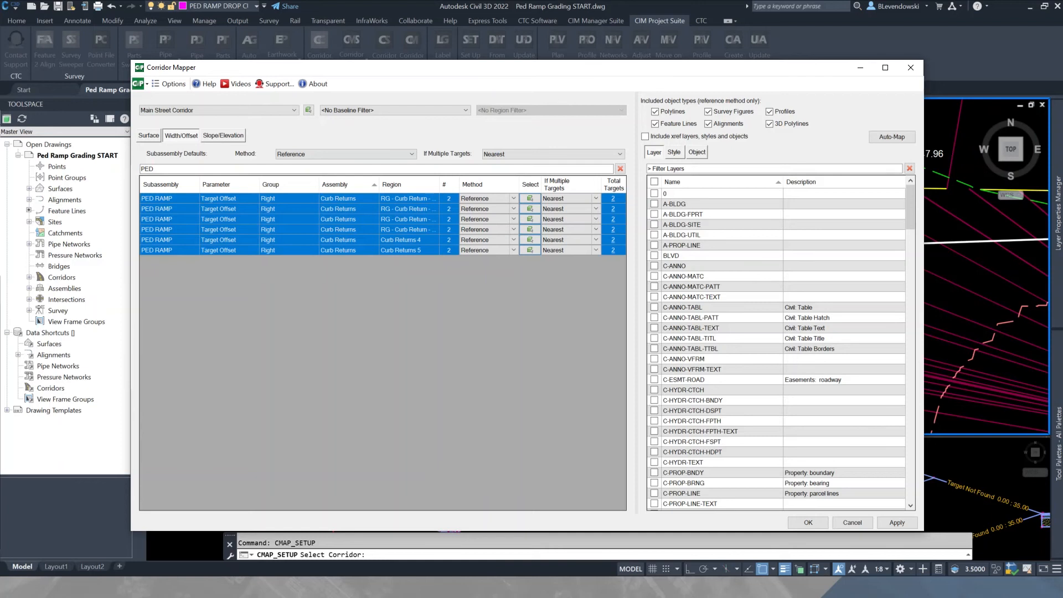
Filter the layers by DROP, map the selected PED RAMP offsets to the PED RAMP DROP CURB layer and apply the mapping.
{"action": "type", "text": "DROP"}
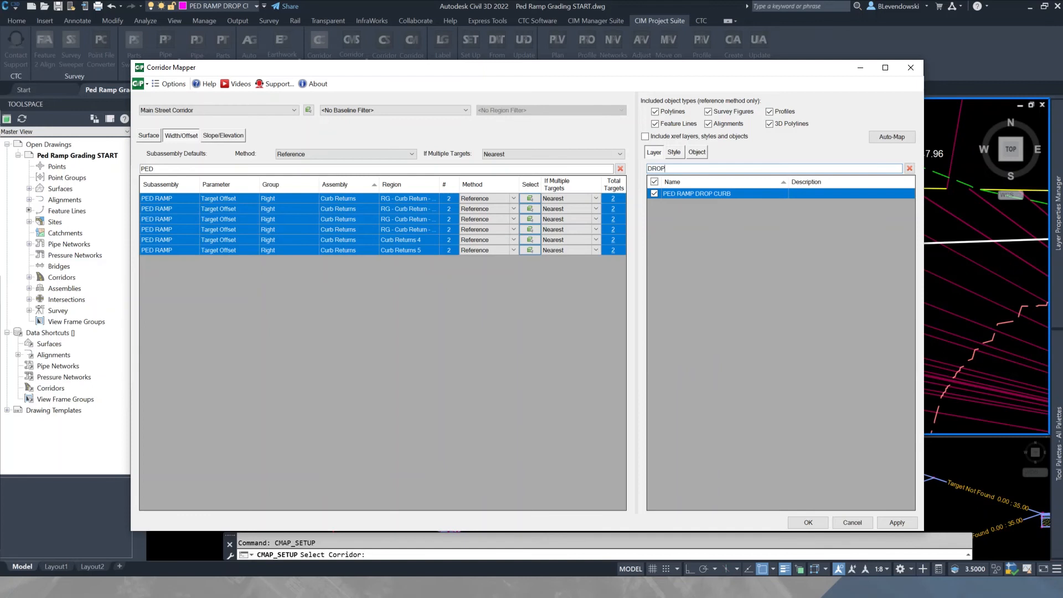
{"action": "left_click_drag", "start_coordinate": [607, 73], "coordinate": [627, 460]}
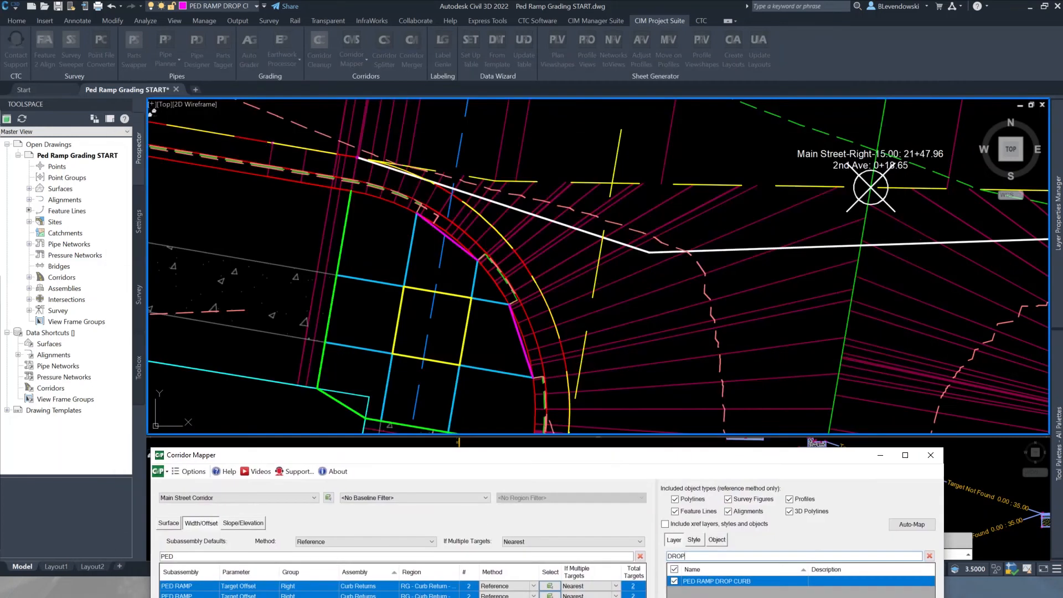
{"action": "left_click_drag", "start_coordinate": [559, 454], "coordinate": [562, 62]}
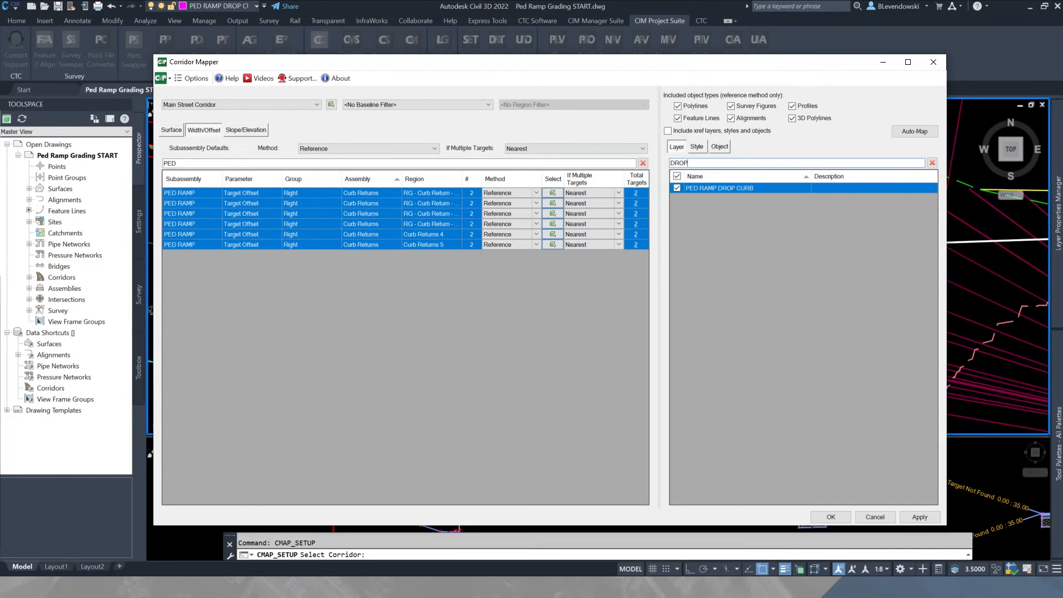
{"action": "left_click", "coordinate": [830, 516]}
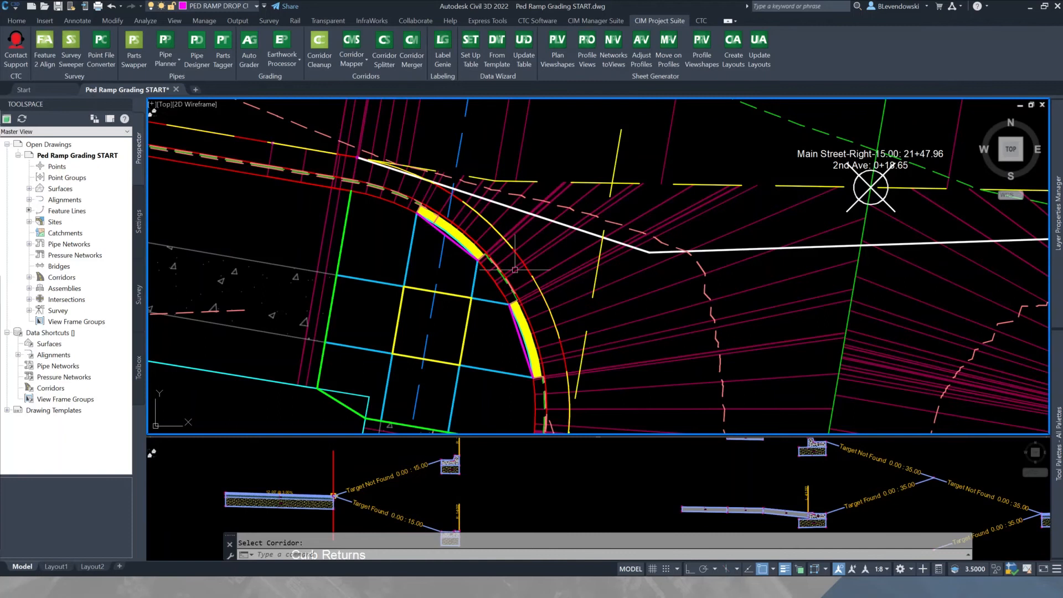
Bring the curb end of the road section view into close view in the lower viewport.
{"action": "left_click", "coordinate": [518, 455]}
{"action": "scroll", "coordinate": [506, 474], "scroll_direction": "down", "scroll_amount": 4}
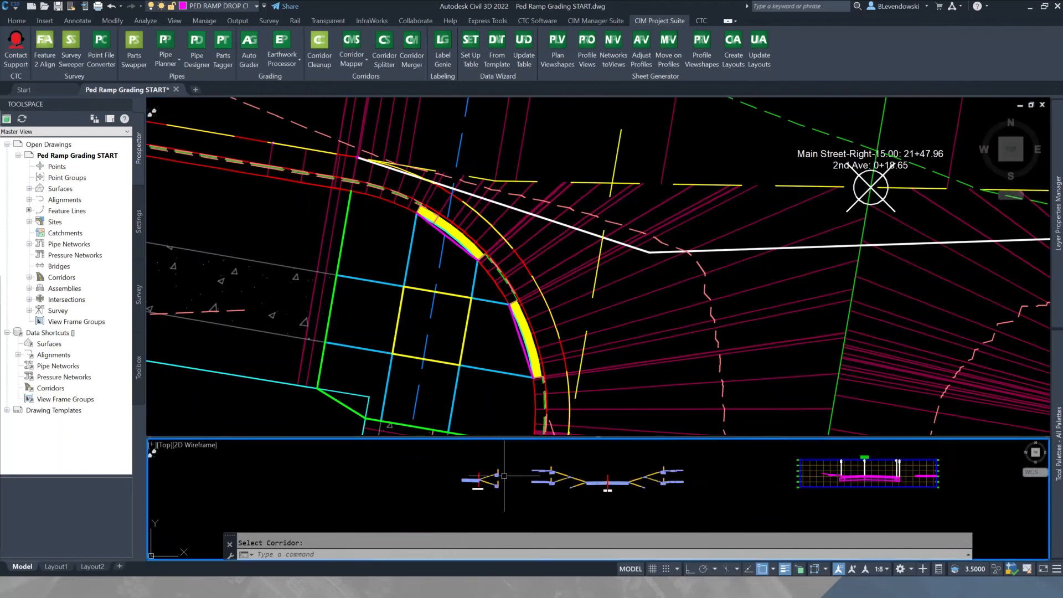
{"action": "middle_click_drag", "start_coordinate": [734, 486], "coordinate": [363, 491]}
{"action": "scroll", "coordinate": [521, 477], "scroll_direction": "up", "scroll_amount": 6}
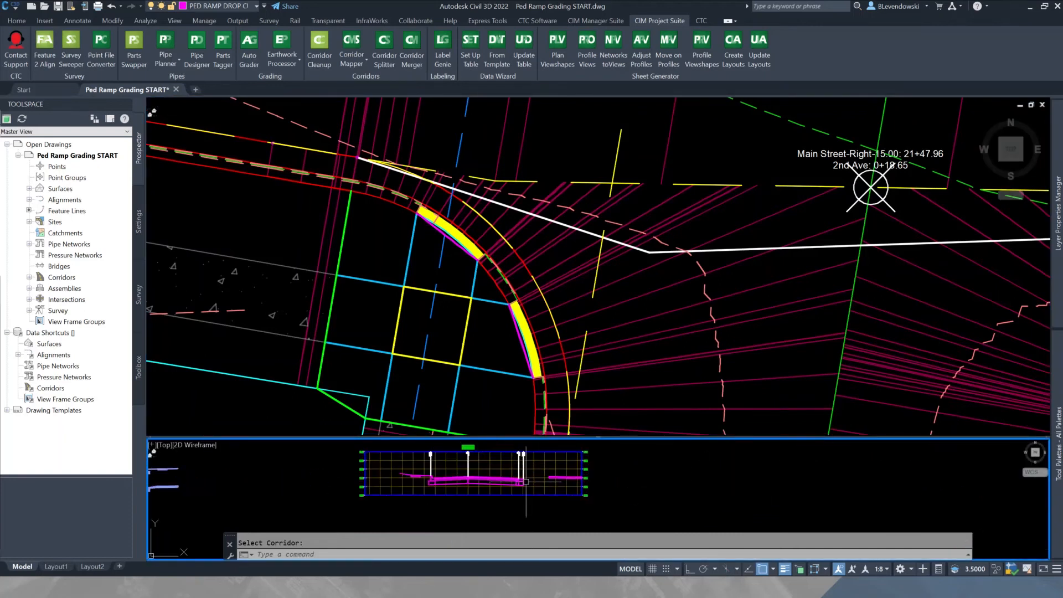
{"action": "middle_click_drag", "start_coordinate": [525, 477], "coordinate": [536, 497]}
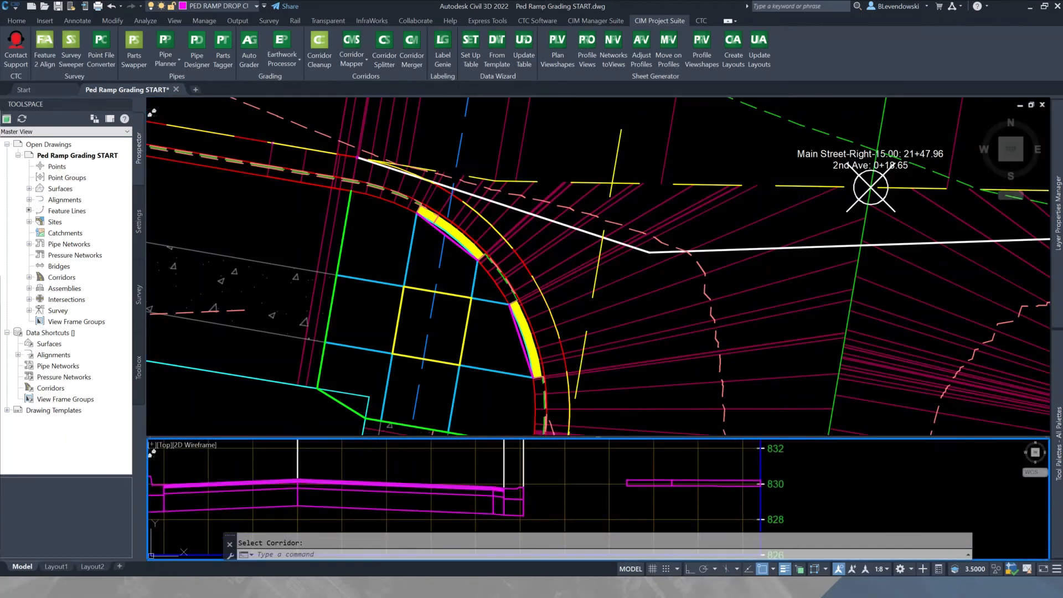
Select the sample line crossing the curb ramp and examine the ramp in plan against the curb in the section view.
{"action": "left_click", "coordinate": [432, 315]}
{"action": "left_click", "coordinate": [432, 311]}
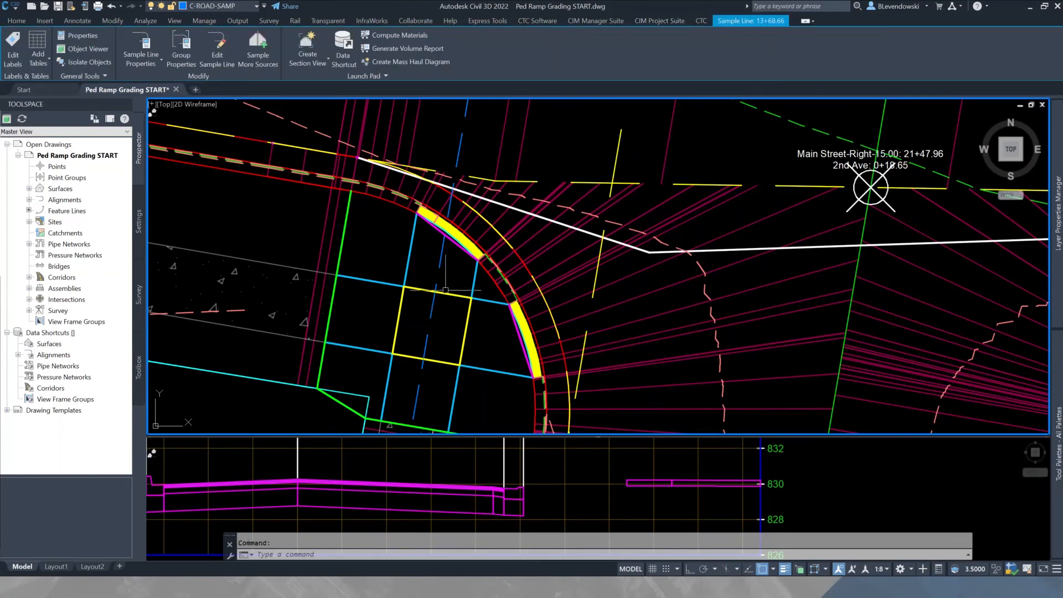
{"action": "scroll", "coordinate": [457, 216], "scroll_direction": "down", "scroll_amount": 5}
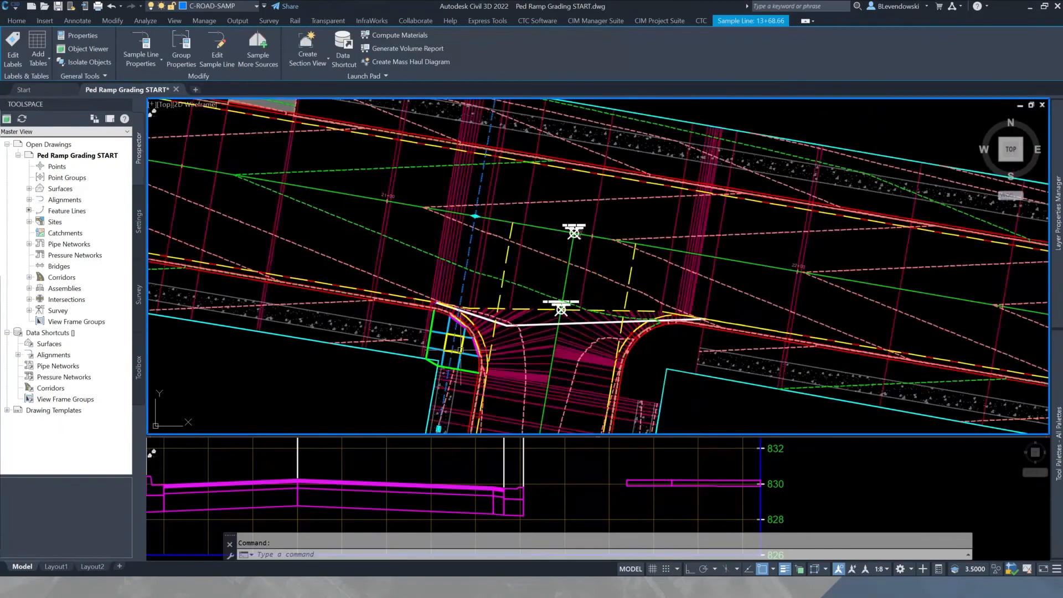
{"action": "key", "text": "ctrl"}
{"action": "key", "text": "ctrl"}
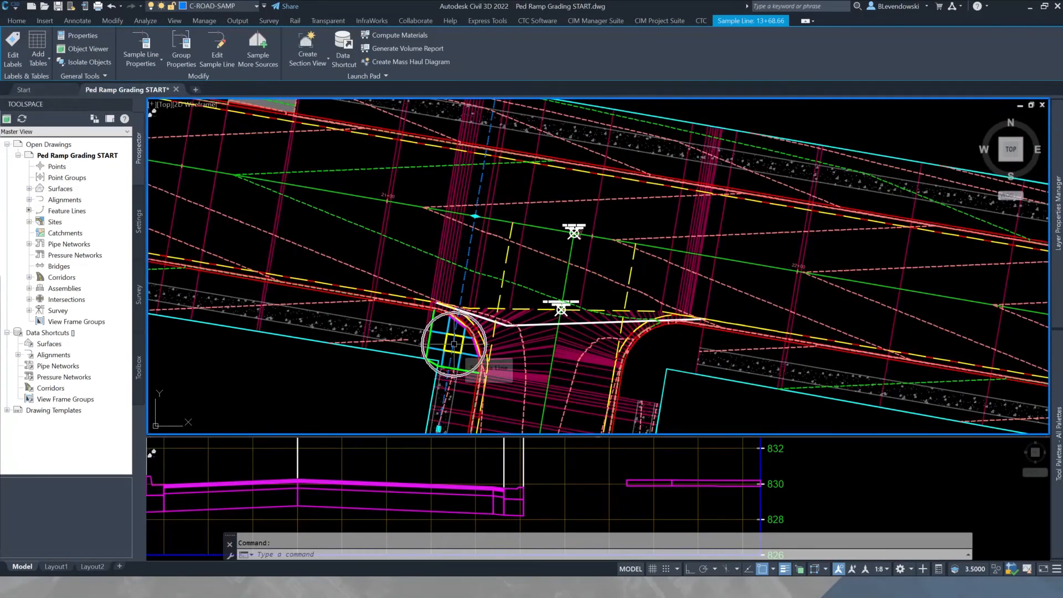
{"action": "left_click", "coordinate": [532, 465]}
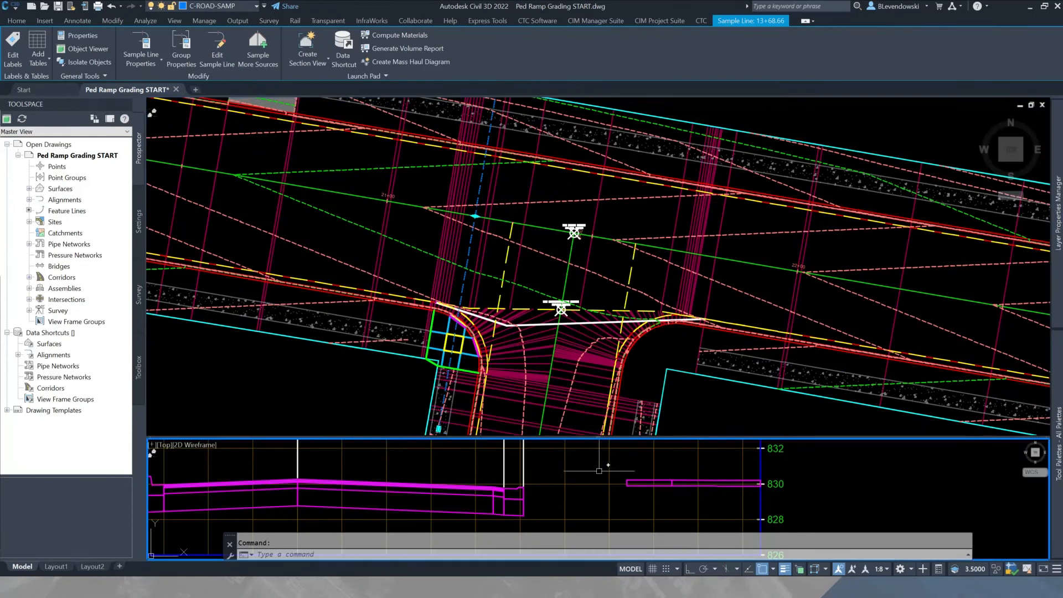
{"action": "scroll", "coordinate": [524, 477], "scroll_direction": "up", "scroll_amount": 2}
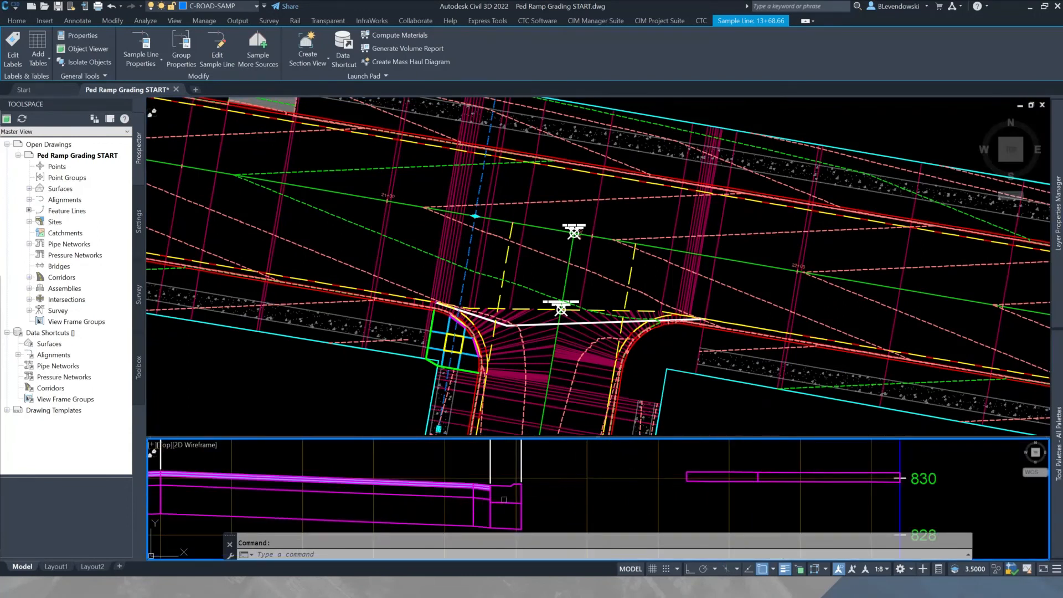
{"action": "left_click", "coordinate": [459, 332]}
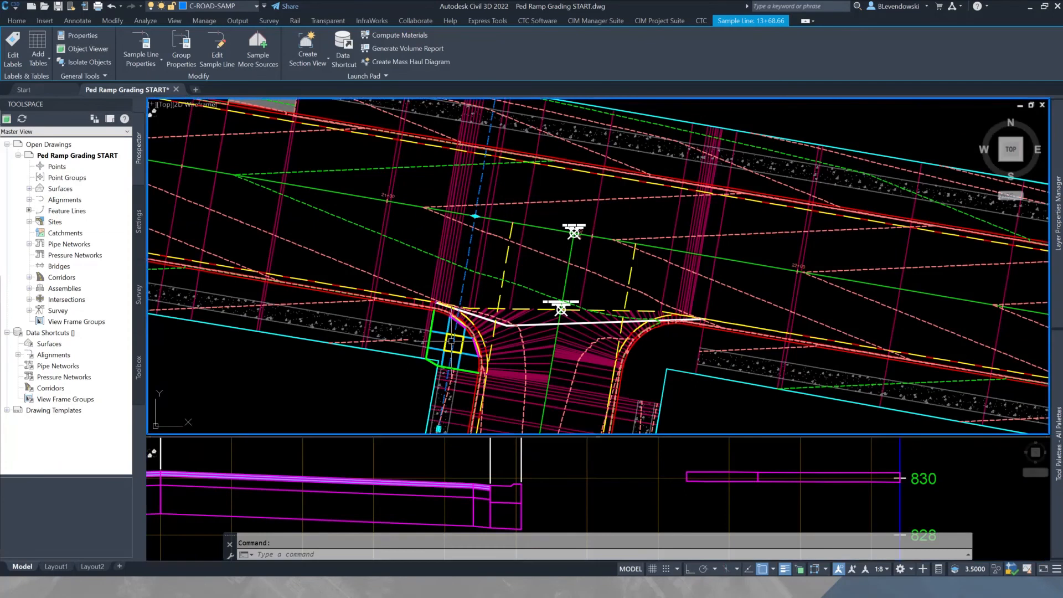
{"action": "scroll", "coordinate": [459, 330], "scroll_direction": "up", "scroll_amount": 3}
{"action": "scroll", "coordinate": [460, 330], "scroll_direction": "down", "scroll_amount": 2}
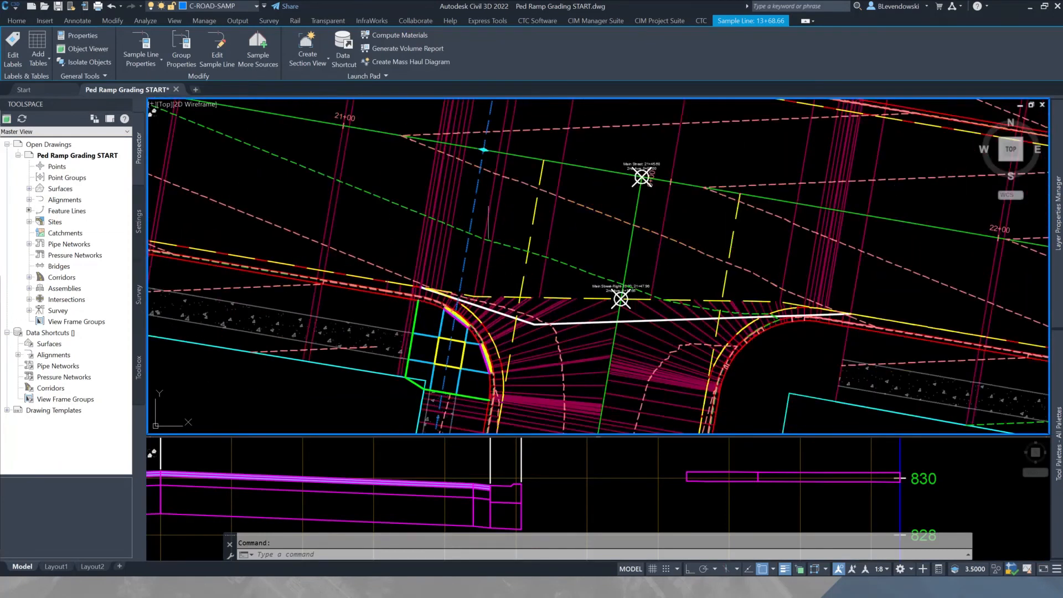
Shift the sample line onto the curb just outside the ramp opening, return it to the drop curb, and deselect it.
{"action": "left_click", "coordinate": [460, 146]}
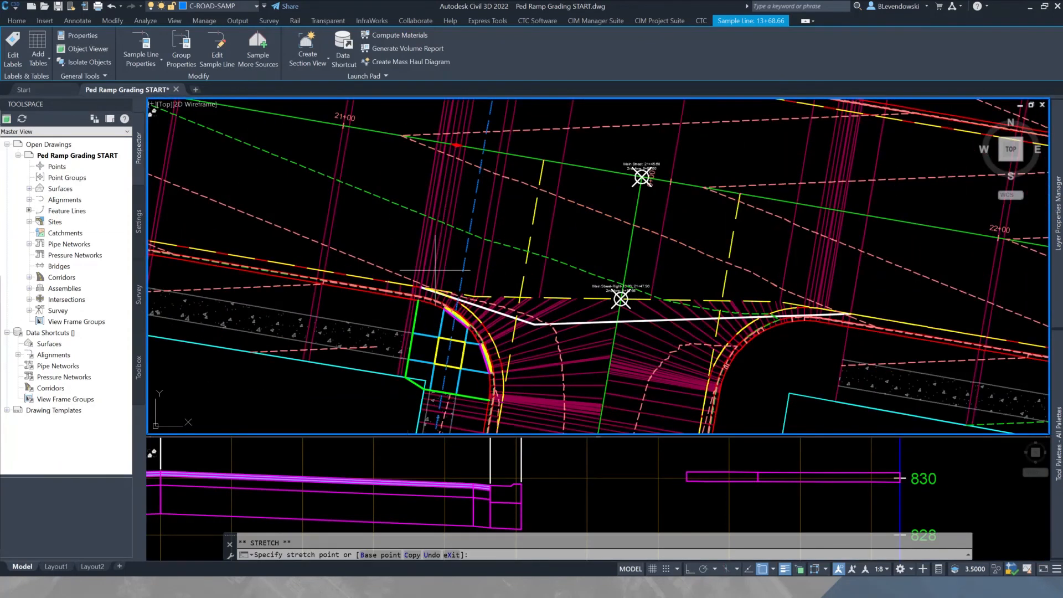
{"action": "left_click", "coordinate": [431, 319]}
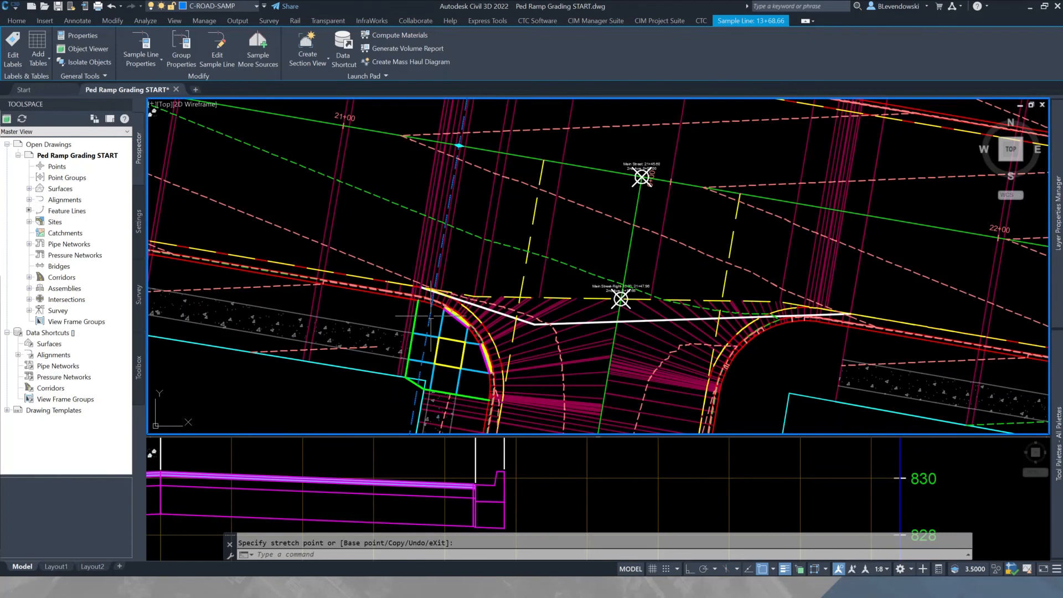
{"action": "left_click", "coordinate": [460, 146]}
{"action": "left_click", "coordinate": [476, 207]}
{"action": "left_click", "coordinate": [561, 458]}
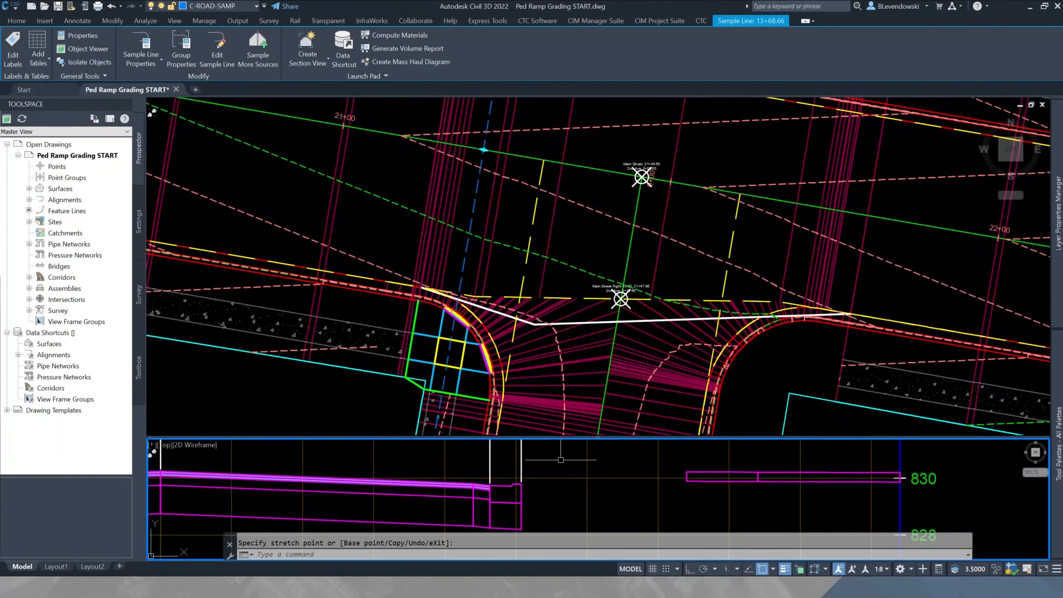
{"action": "key", "text": "Escape"}
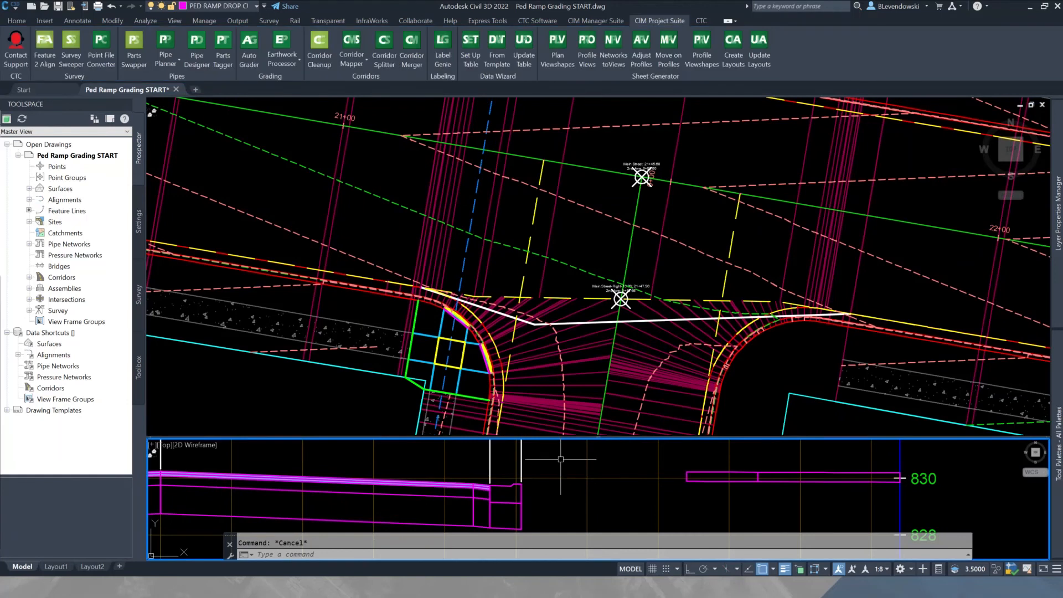
Convert the green ramp sidewalk polyline to a Site 1 feature line with the PED RAMP SIDEWALK style and elevation assignment enabled.
{"action": "left_click", "coordinate": [499, 320]}
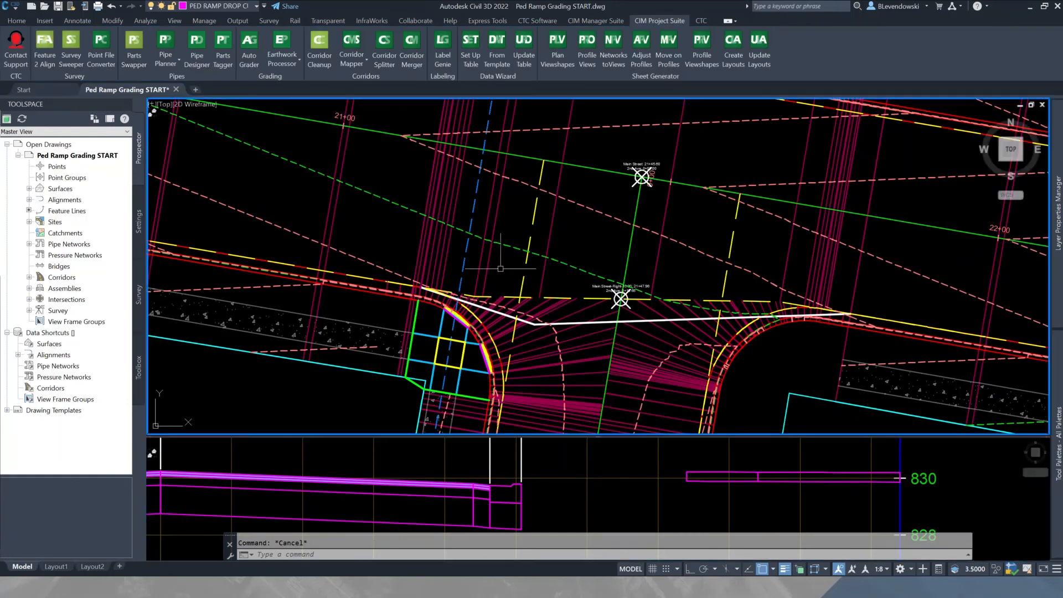
{"action": "scroll", "coordinate": [499, 320], "scroll_direction": "up", "scroll_amount": 4}
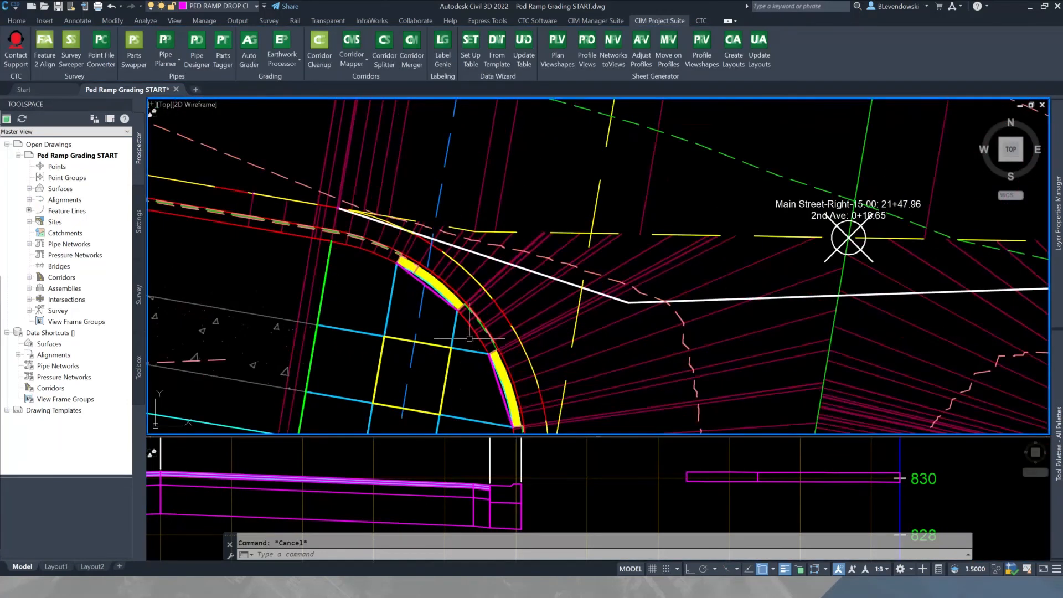
{"action": "middle_click_drag", "start_coordinate": [490, 300], "coordinate": [469, 255]}
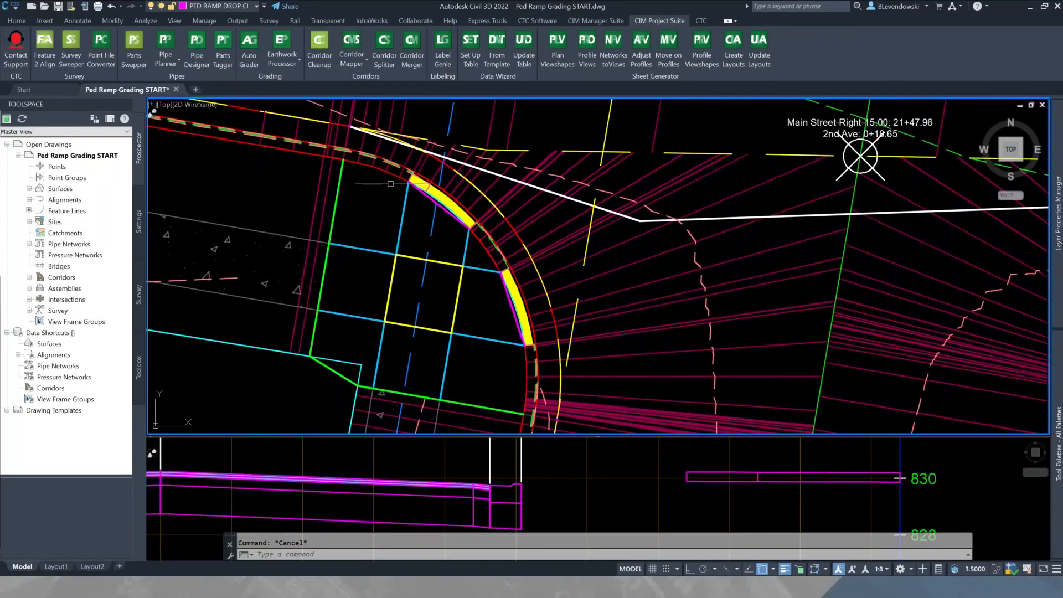
{"action": "left_click", "coordinate": [335, 208]}
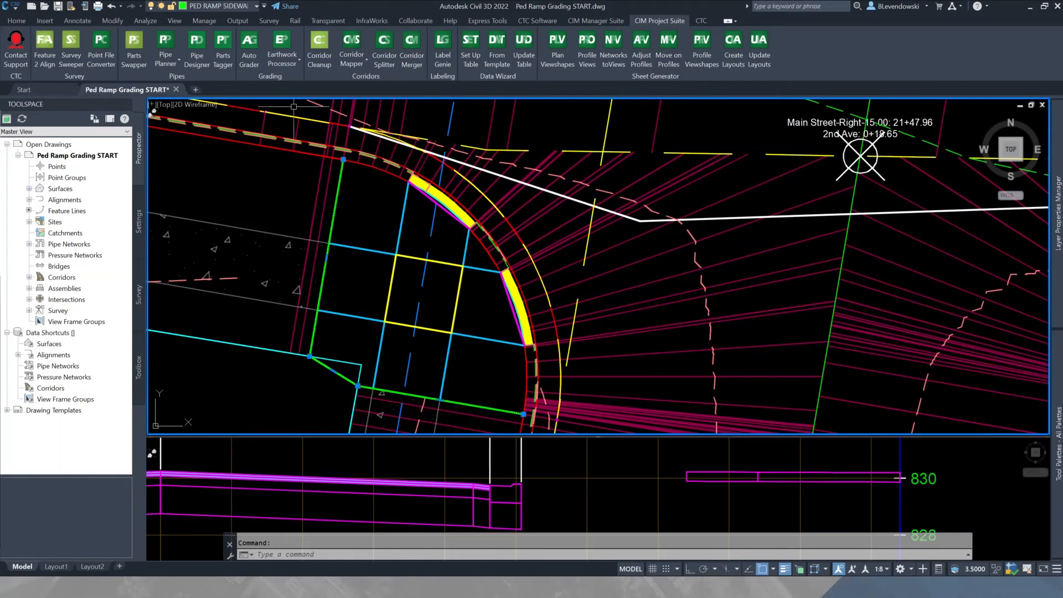
{"action": "left_click", "coordinate": [17, 21]}
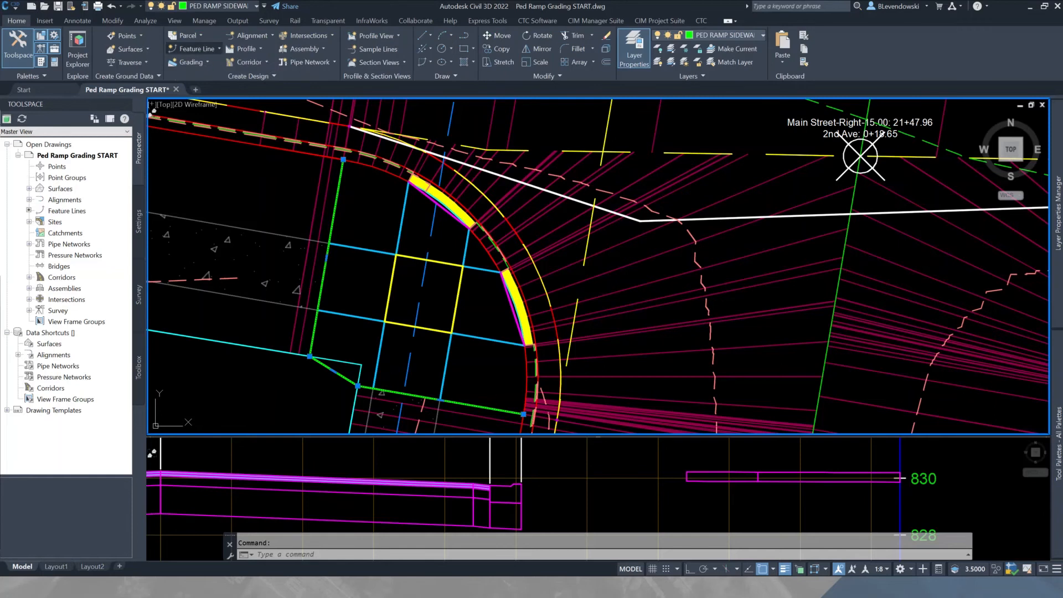
{"action": "left_click", "coordinate": [197, 49]}
{"action": "left_click", "coordinate": [237, 92]}
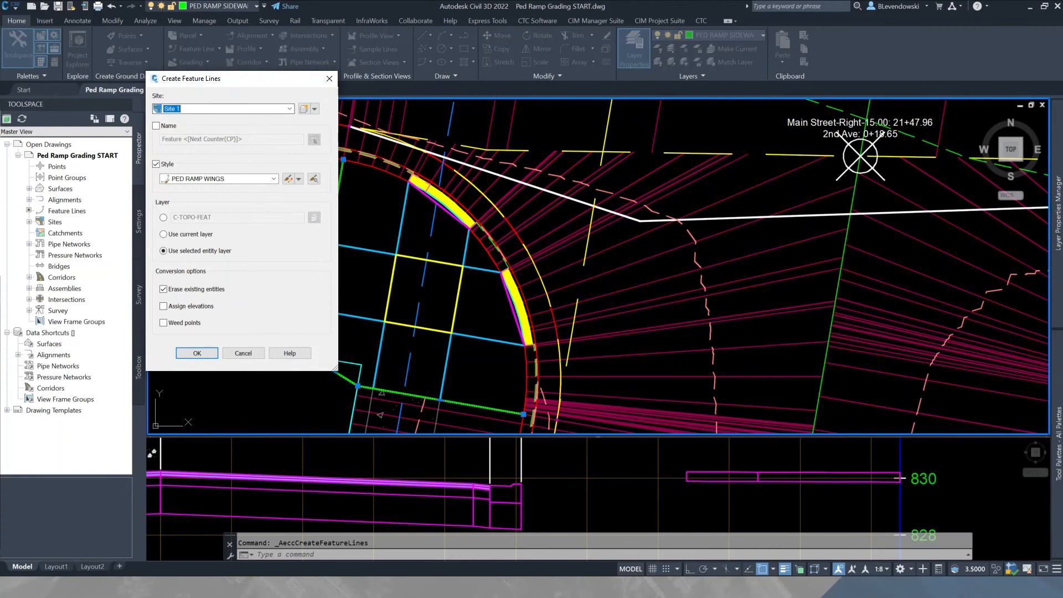
{"action": "left_click", "coordinate": [250, 178]}
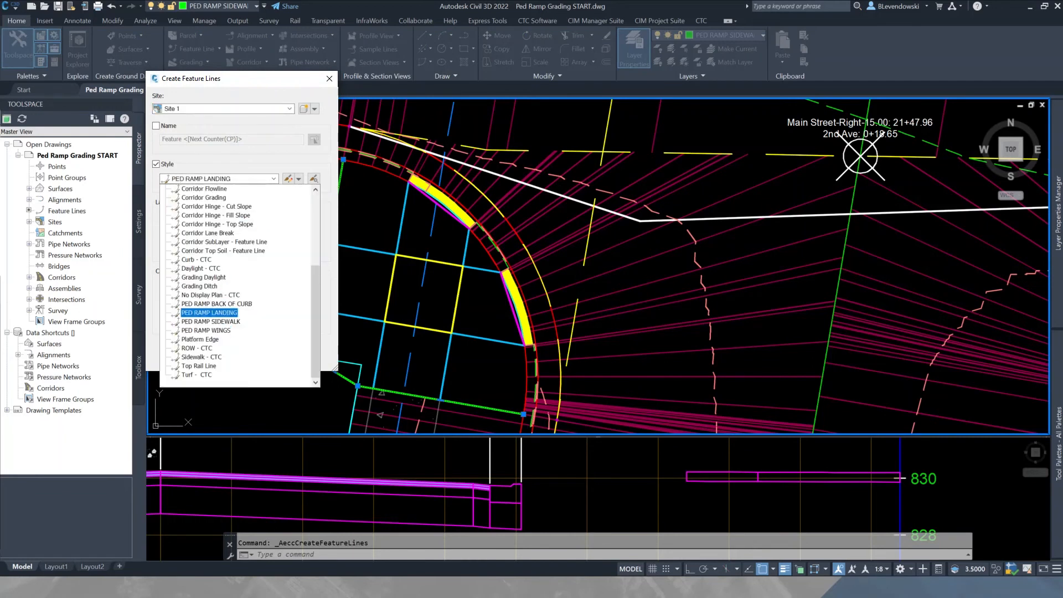
{"action": "left_click", "coordinate": [210, 321]}
{"action": "left_click_drag", "start_coordinate": [243, 78], "coordinate": [159, 38]}
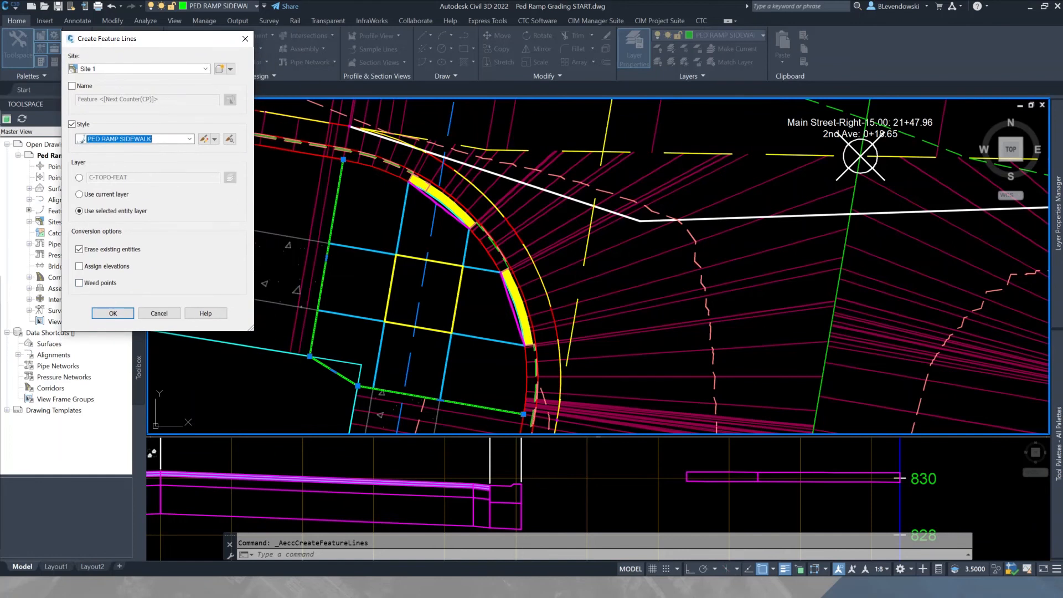
{"action": "left_click", "coordinate": [79, 266]}
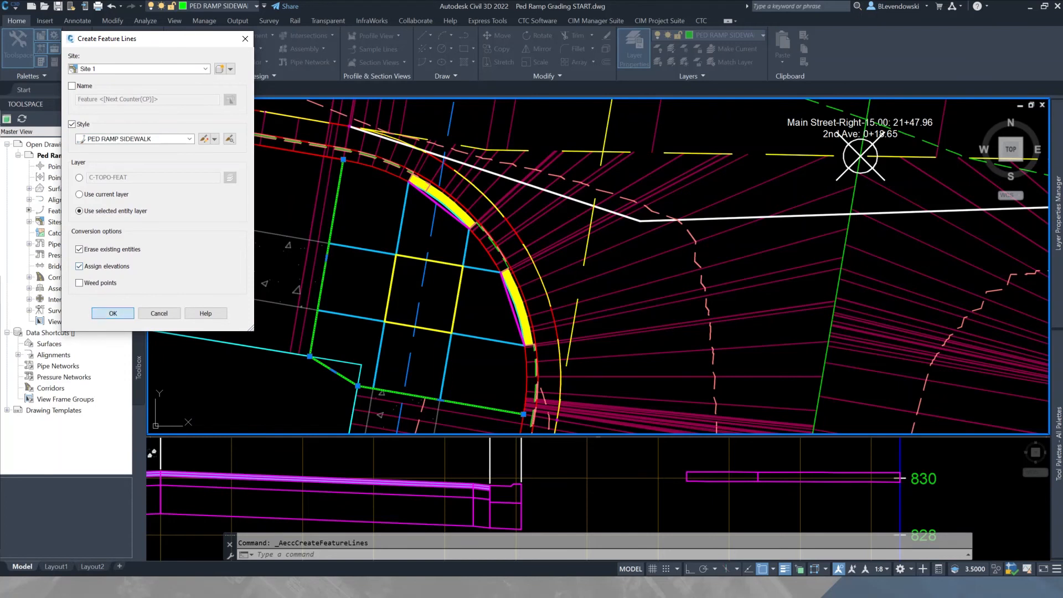
{"action": "left_click", "coordinate": [113, 313]}
Assign the sidewalk feature line's elevations from the Corridor FG surface, with intermediate grade break points inserted.
{"action": "left_click_drag", "start_coordinate": [638, 63], "coordinate": [136, 91]}
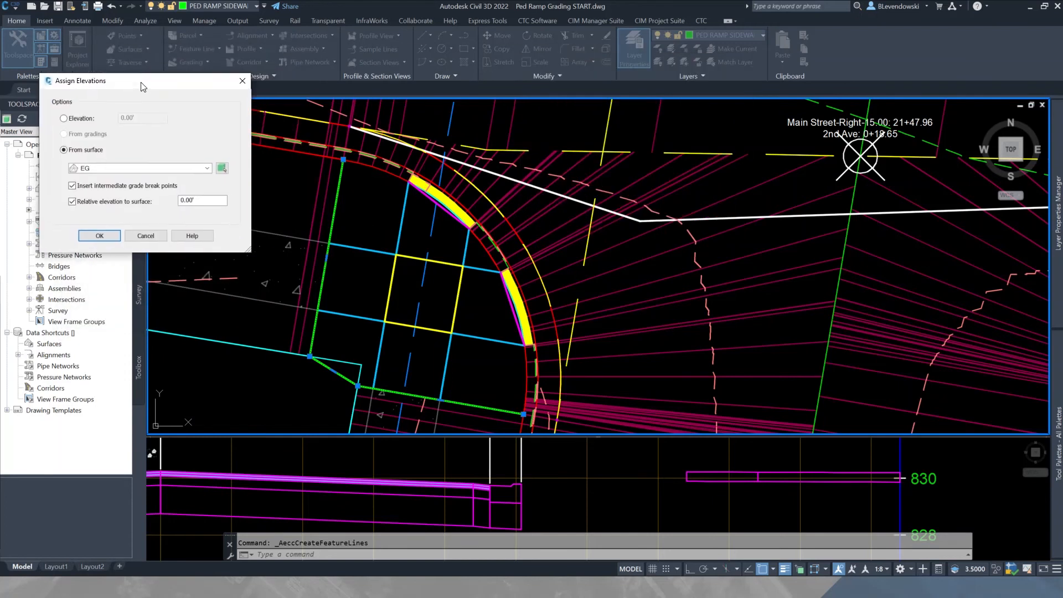
{"action": "left_click", "coordinate": [199, 172]}
{"action": "left_click", "coordinate": [98, 182]}
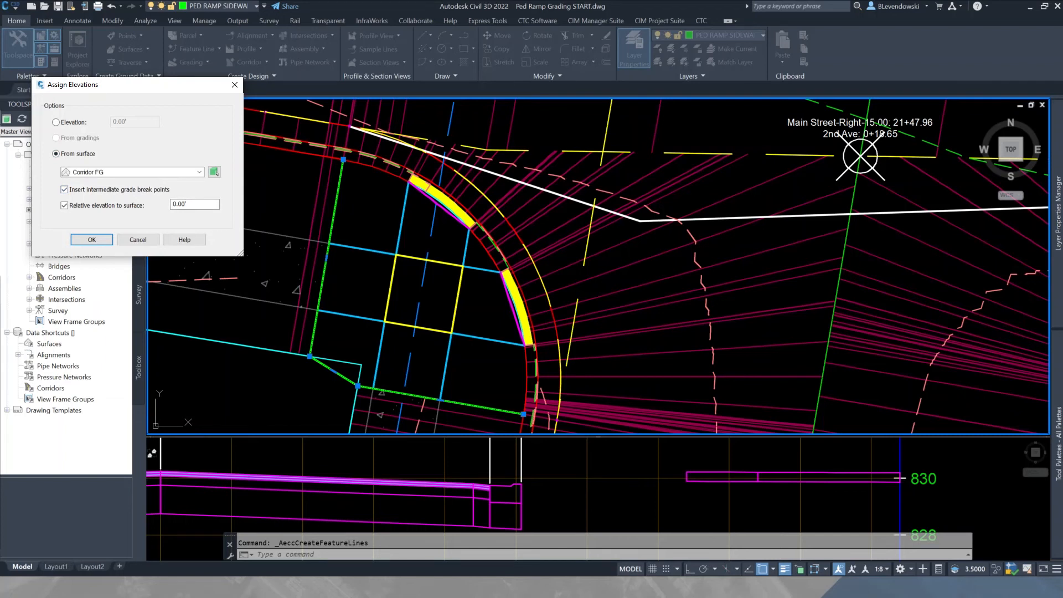
{"action": "left_click", "coordinate": [92, 239]}
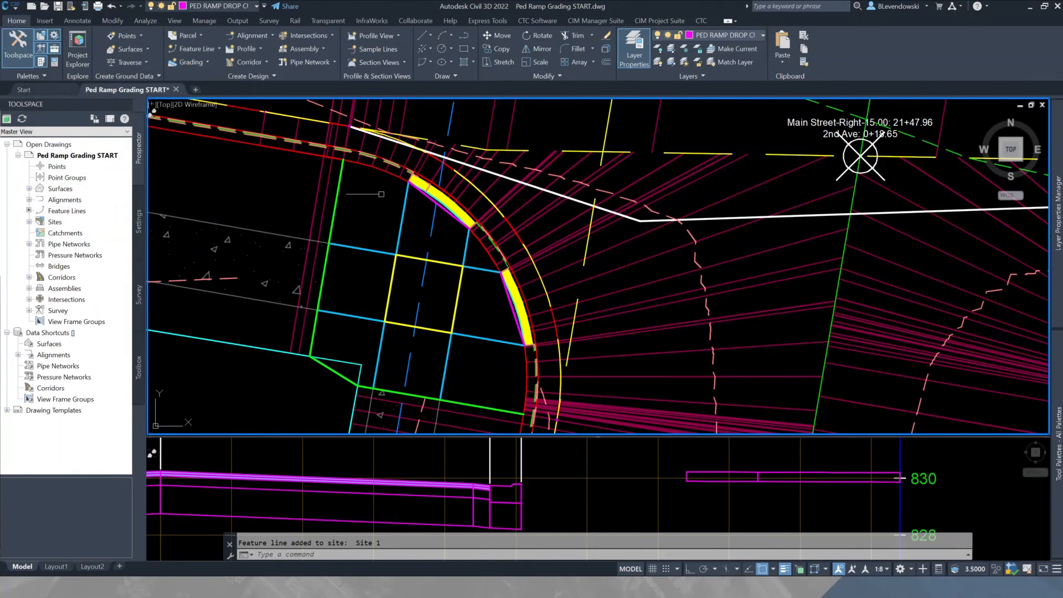
Review the sidewalk feature line's elevations and grades in the Elevation Editor, and close the editor.
{"action": "left_click", "coordinate": [339, 186]}
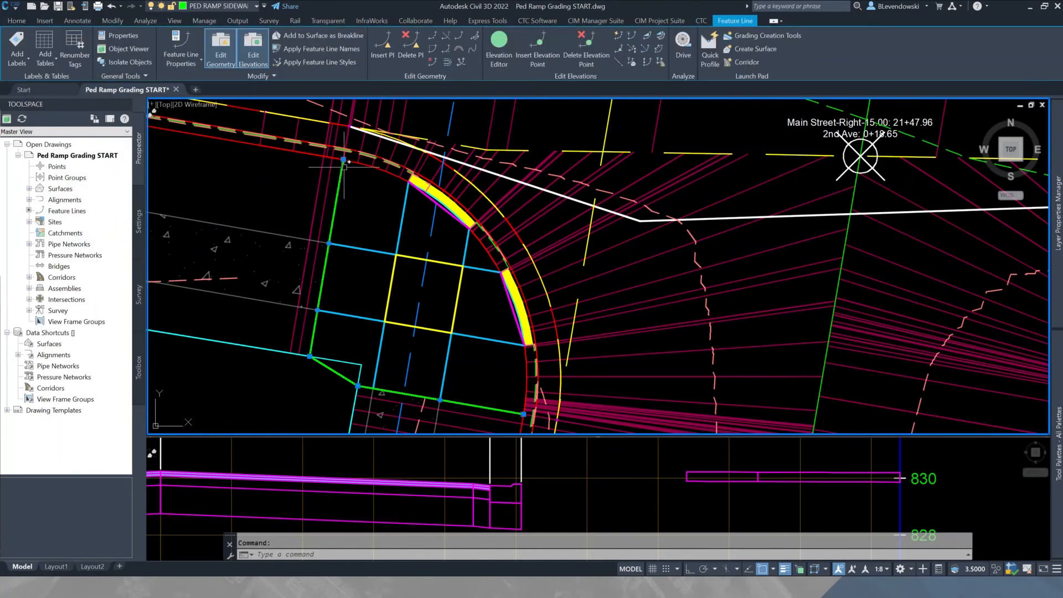
{"action": "key", "text": "ctrl"}
{"action": "left_click", "coordinate": [499, 47]}
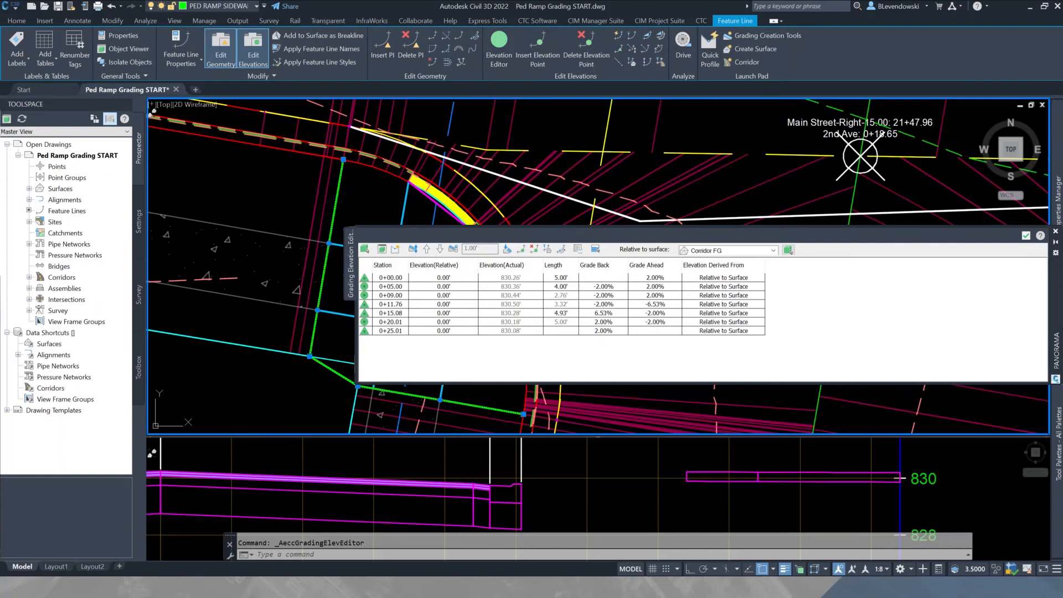
{"action": "left_click", "coordinate": [1026, 235]}
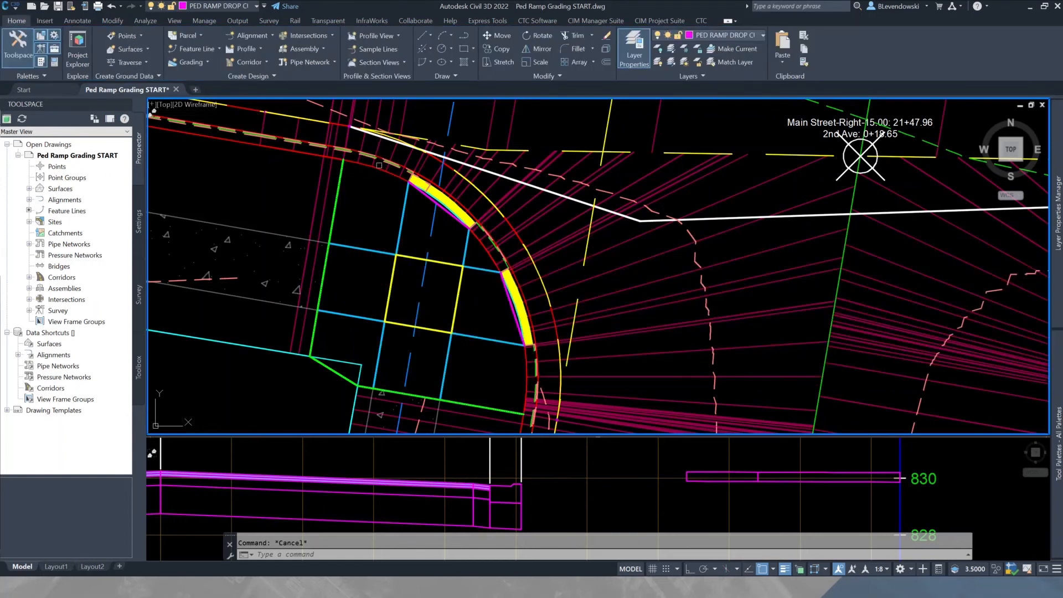
Start extracting the Main Street corridor feature lines at the ramp curb, keeping only Back_Curb and excluding Flowline_Gutter and Top_Curb.
{"action": "left_click", "coordinate": [389, 162]}
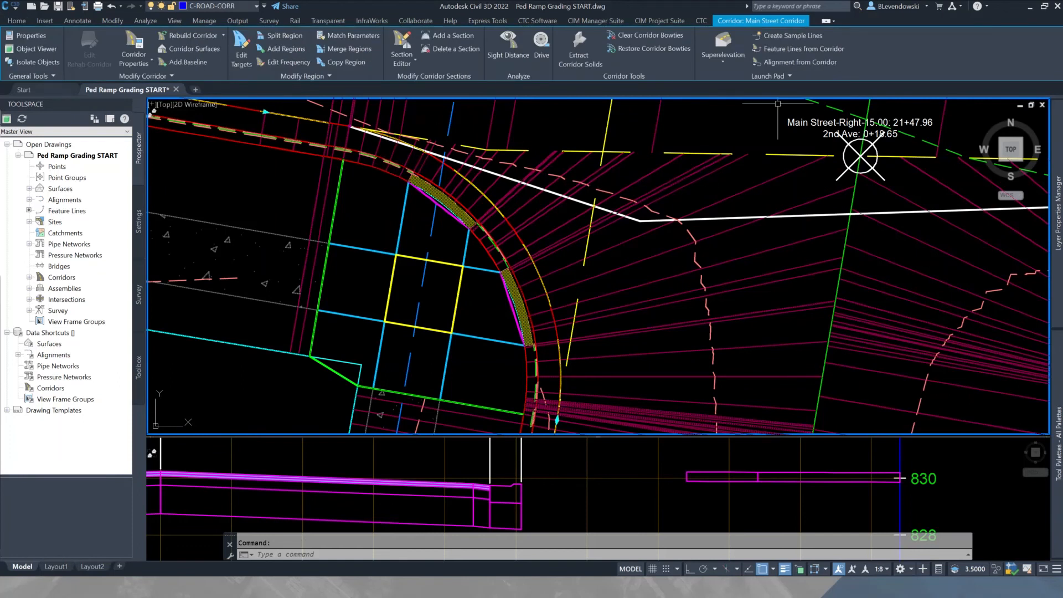
{"action": "left_click", "coordinate": [797, 49]}
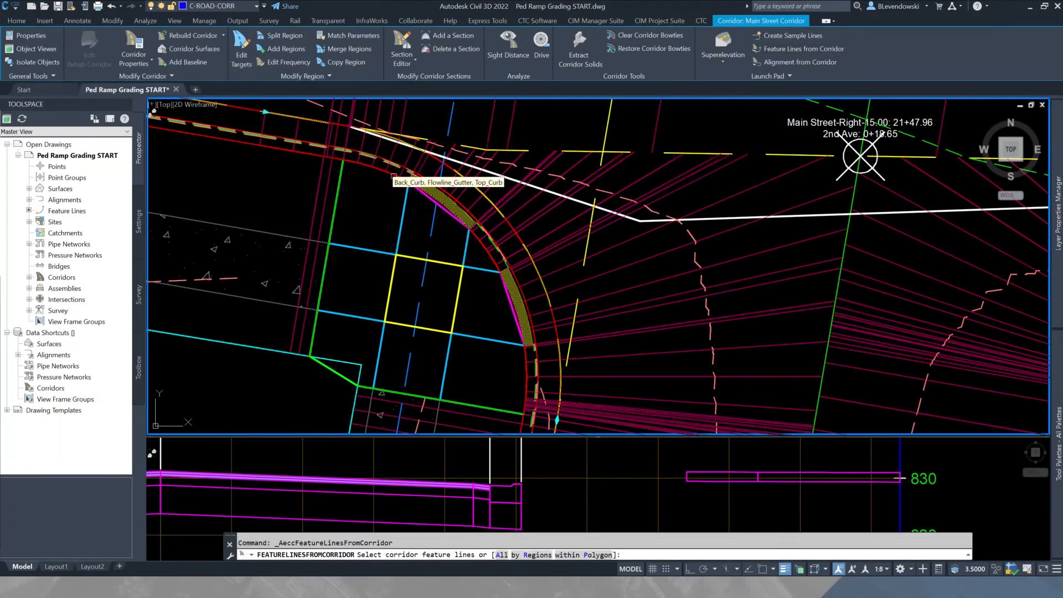
{"action": "left_click", "coordinate": [394, 176]}
{"action": "key", "text": "Return"}
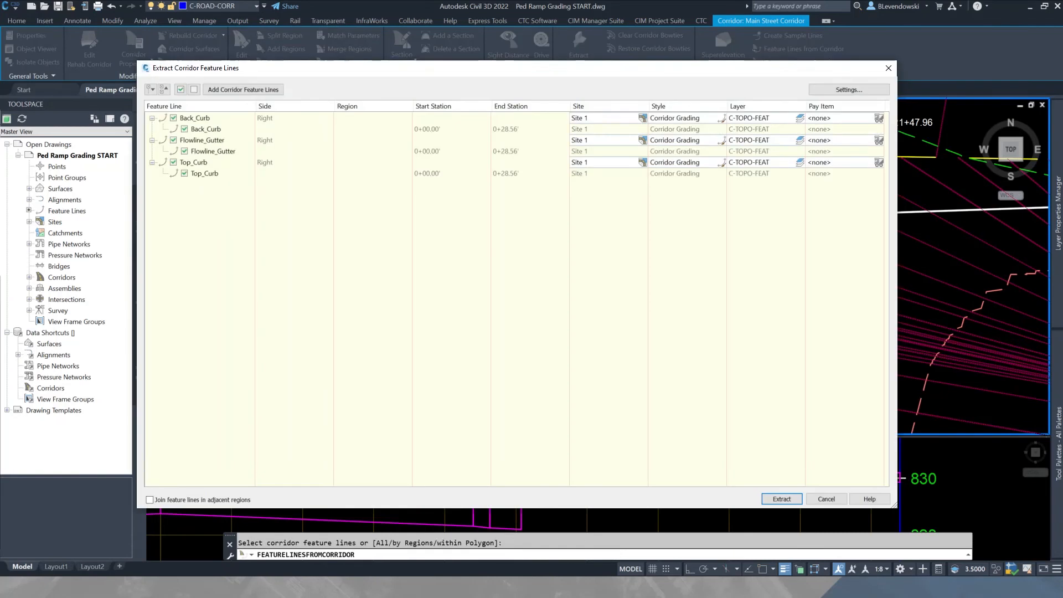
{"action": "left_click", "coordinate": [173, 140]}
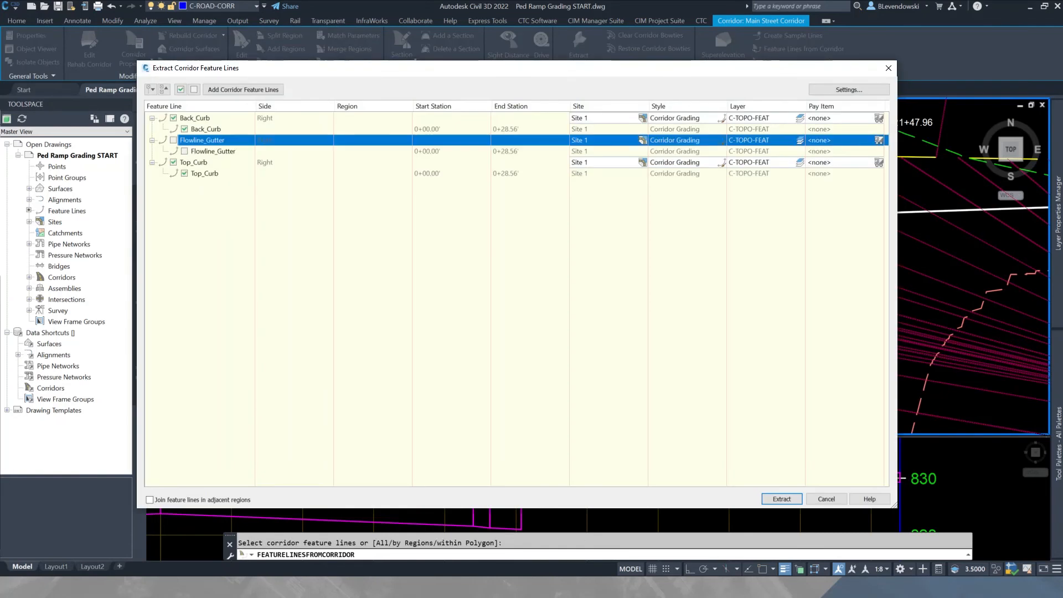
{"action": "left_click", "coordinate": [173, 162]}
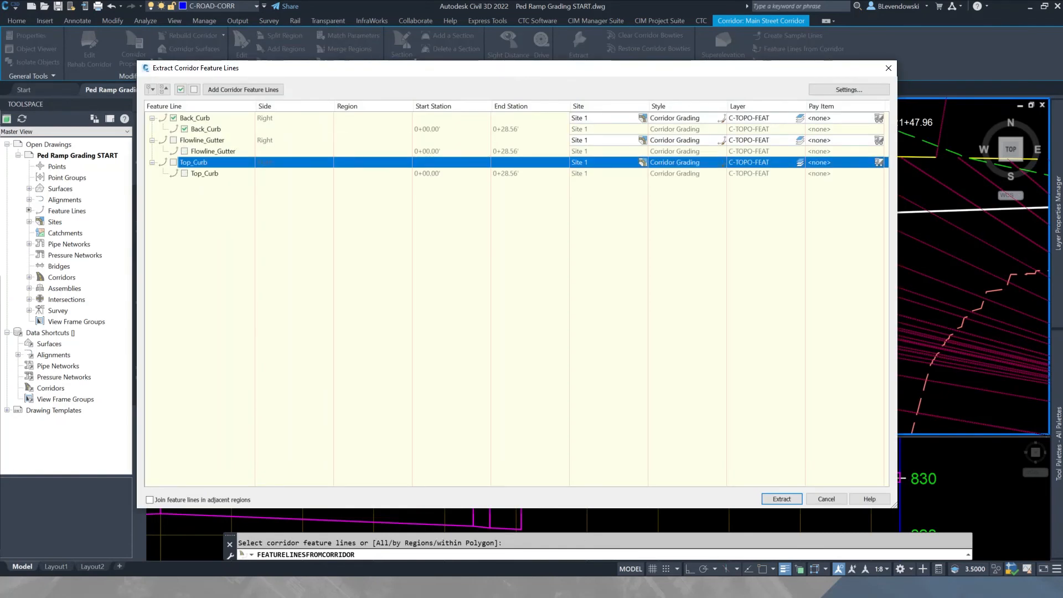
Set the style of the Back_Curb feature line for extraction to PED RAMP BACK OF CURB.
{"action": "left_click", "coordinate": [721, 118]}
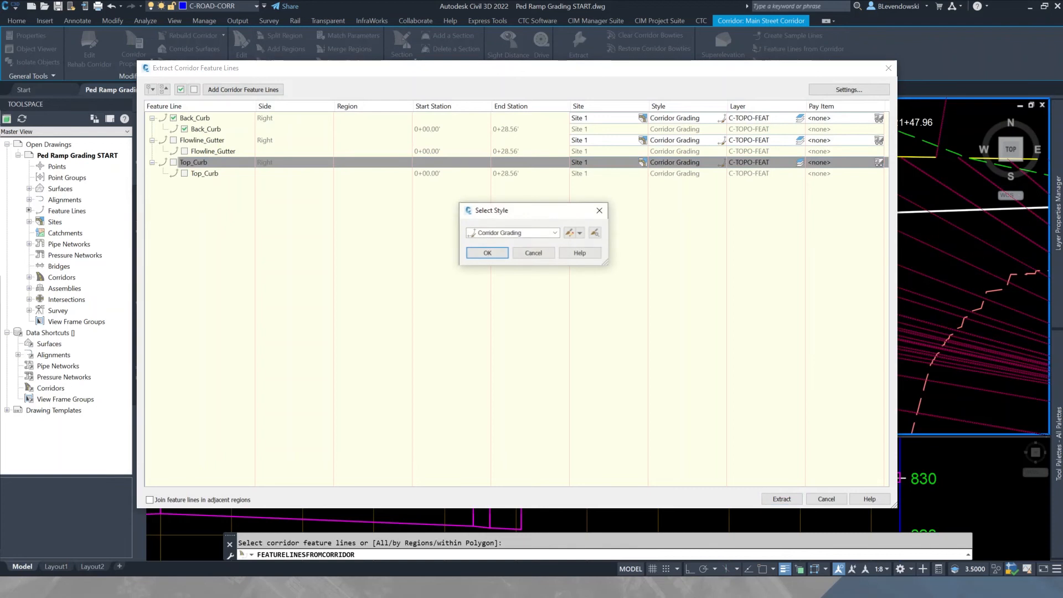
{"action": "left_click", "coordinate": [555, 232]}
{"action": "key", "text": "Down"}
{"action": "key", "text": "Down"}
{"action": "key", "text": "Down"}
{"action": "key", "text": "Down"}
{"action": "key", "text": "Down"}
{"action": "key", "text": "Down"}
{"action": "key", "text": "Down"}
{"action": "key", "text": "Down"}
{"action": "key", "text": "Down"}
{"action": "key", "text": "Down"}
{"action": "key", "text": "Down"}
{"action": "key", "text": "Down"}
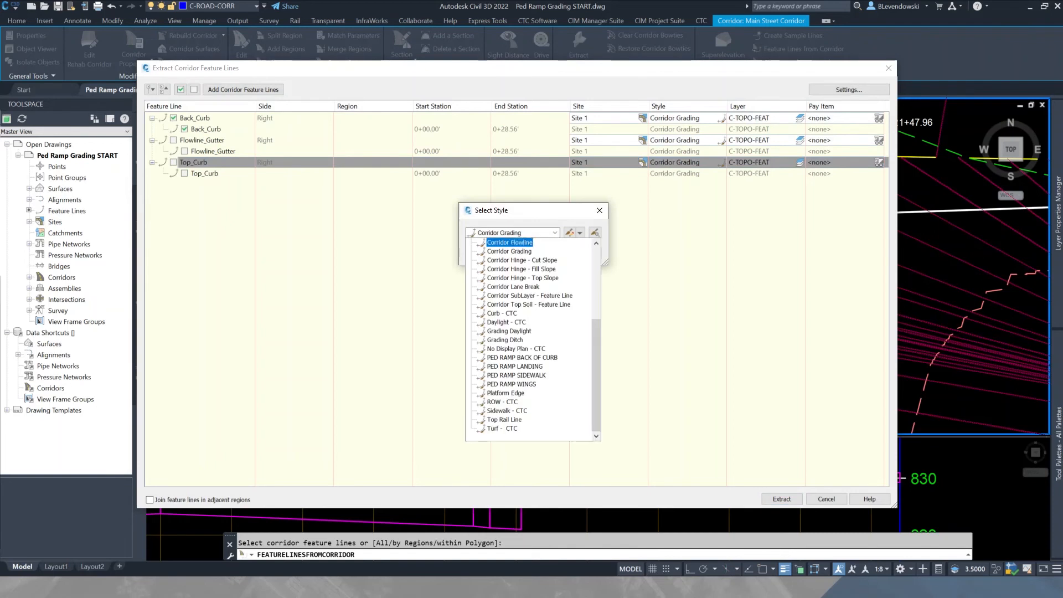
{"action": "key", "text": "Return"}
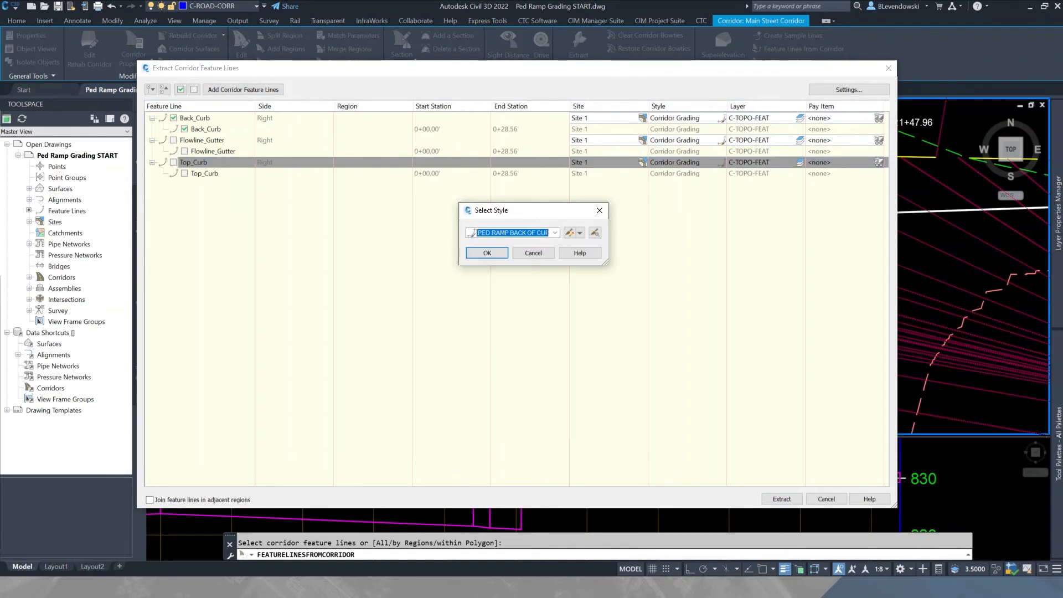
{"action": "key", "text": "Return"}
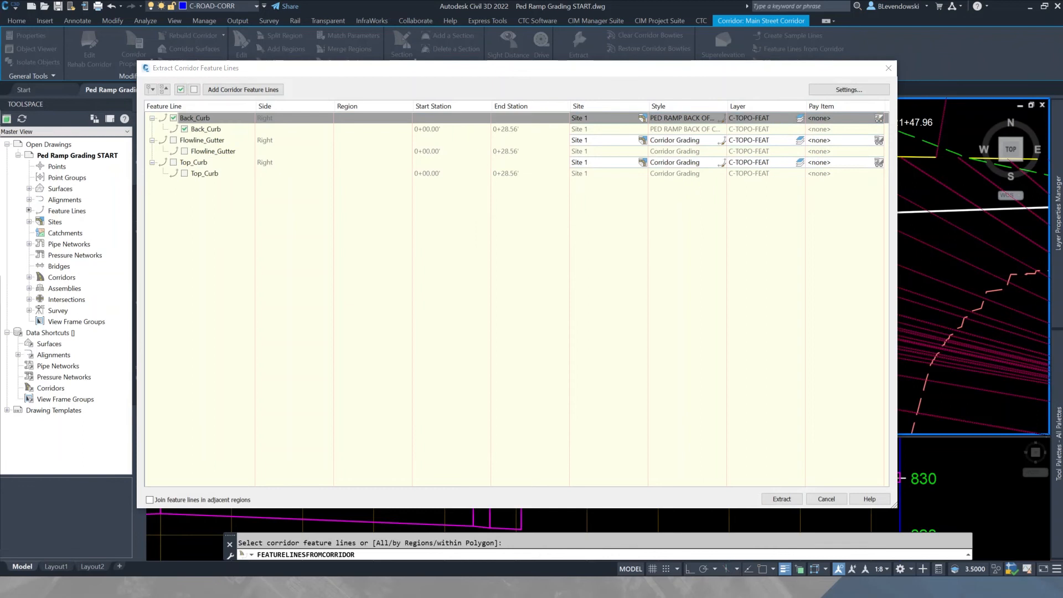
Set the layer of the Back_Curb feature line for extraction to PED RAMP BACK OF CURB.
{"action": "left_click", "coordinate": [800, 118]}
{"action": "left_click", "coordinate": [588, 281]}
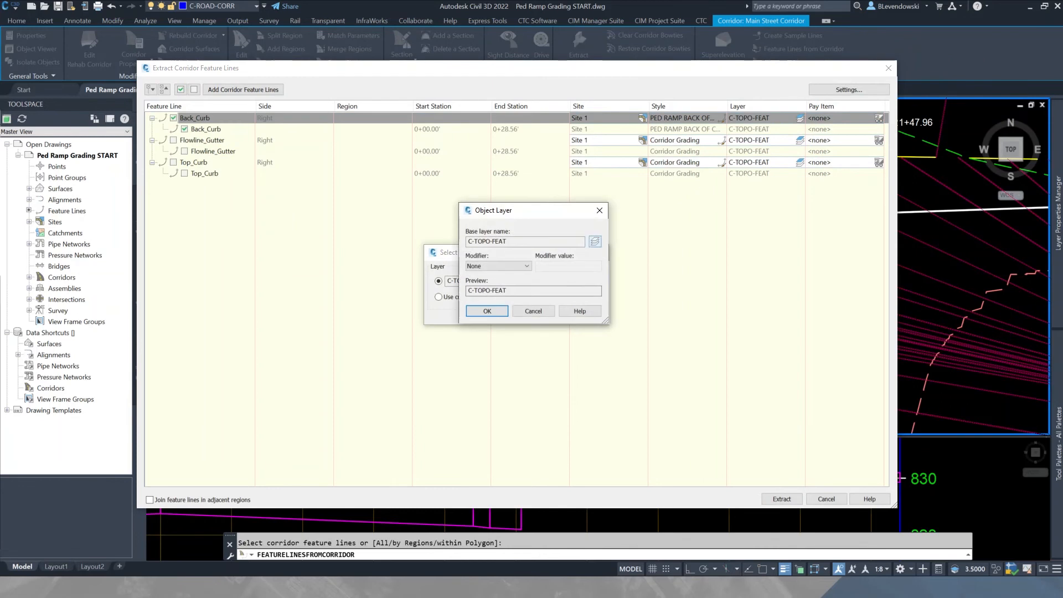
{"action": "left_click", "coordinate": [594, 242]}
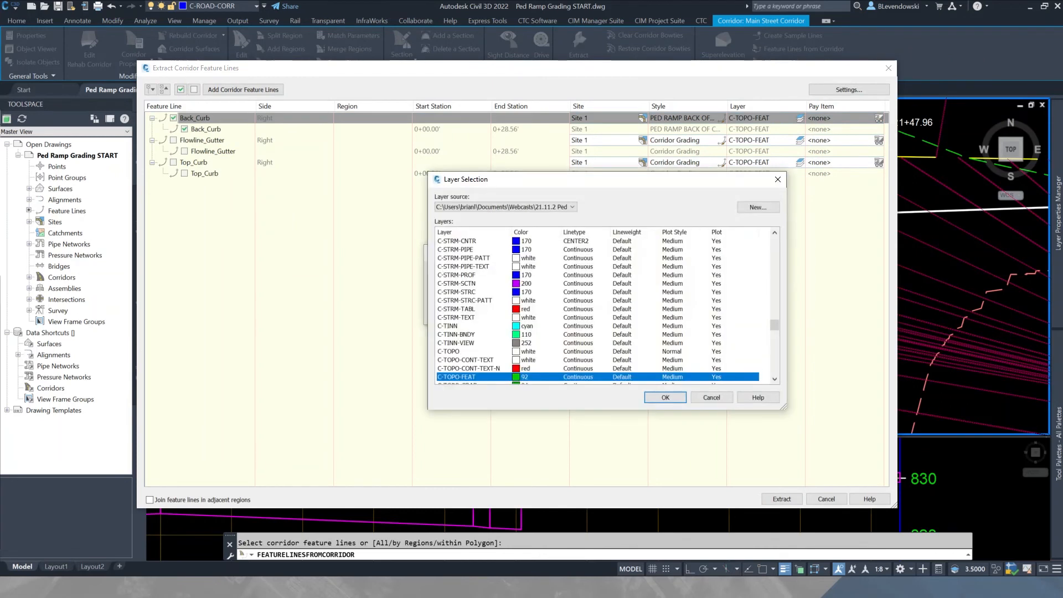
{"action": "key", "text": "p"}
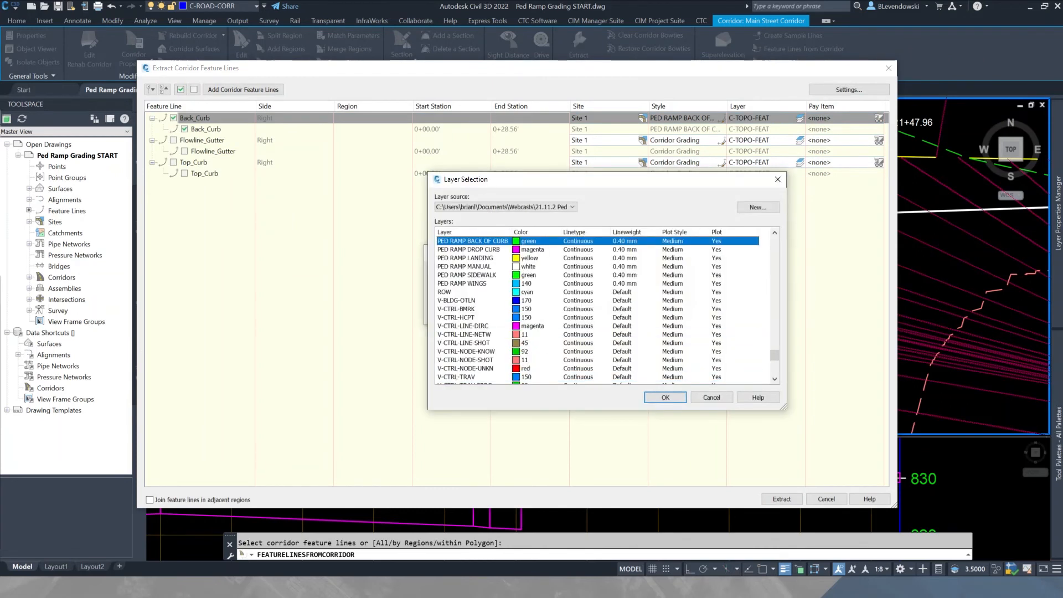
{"action": "key", "text": "Return"}
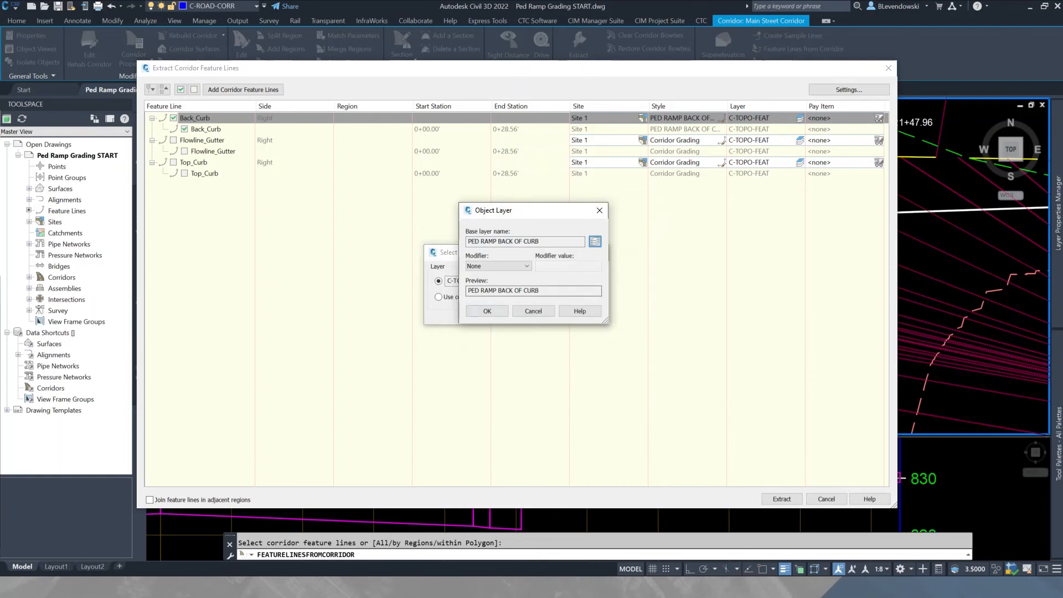
{"action": "left_click", "coordinate": [487, 310]}
{"action": "left_click", "coordinate": [539, 316]}
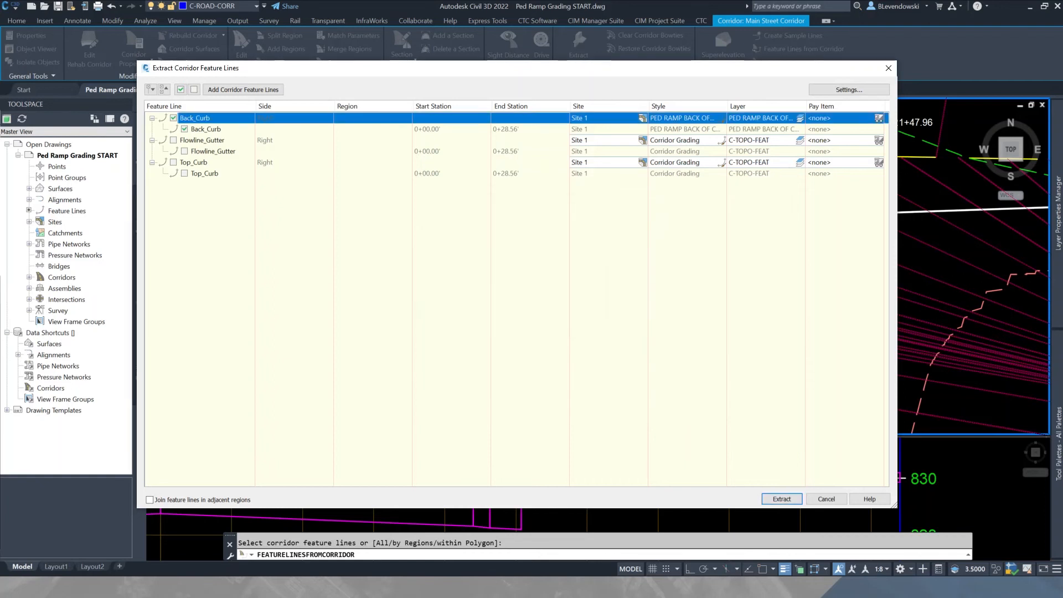
Check that the extraction settings keep the dynamic link to the corridor, and extract the Back_Curb feature line.
{"action": "left_click", "coordinate": [848, 89]}
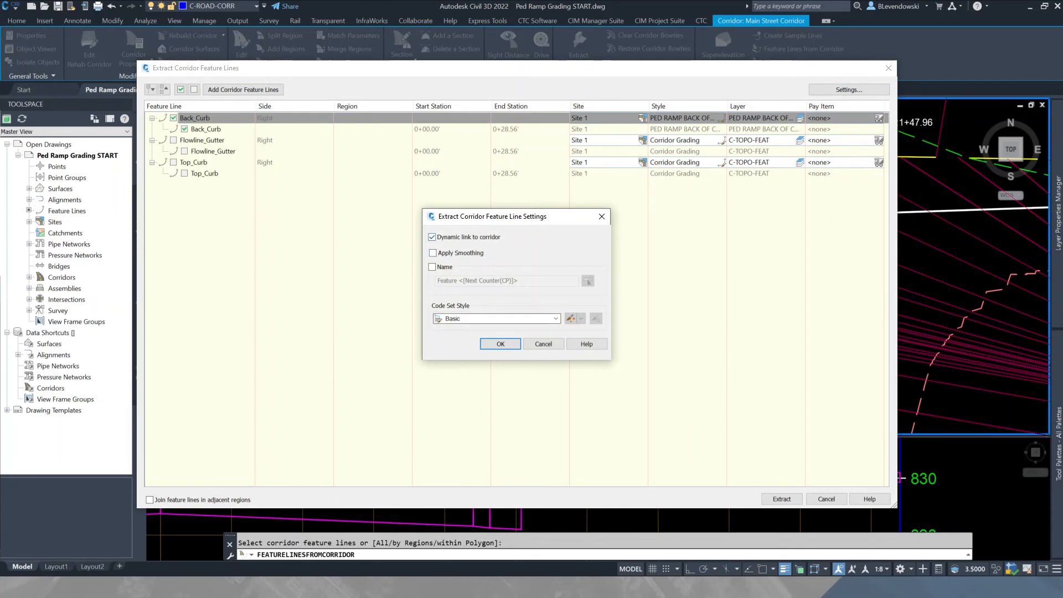
{"action": "left_click", "coordinate": [500, 344]}
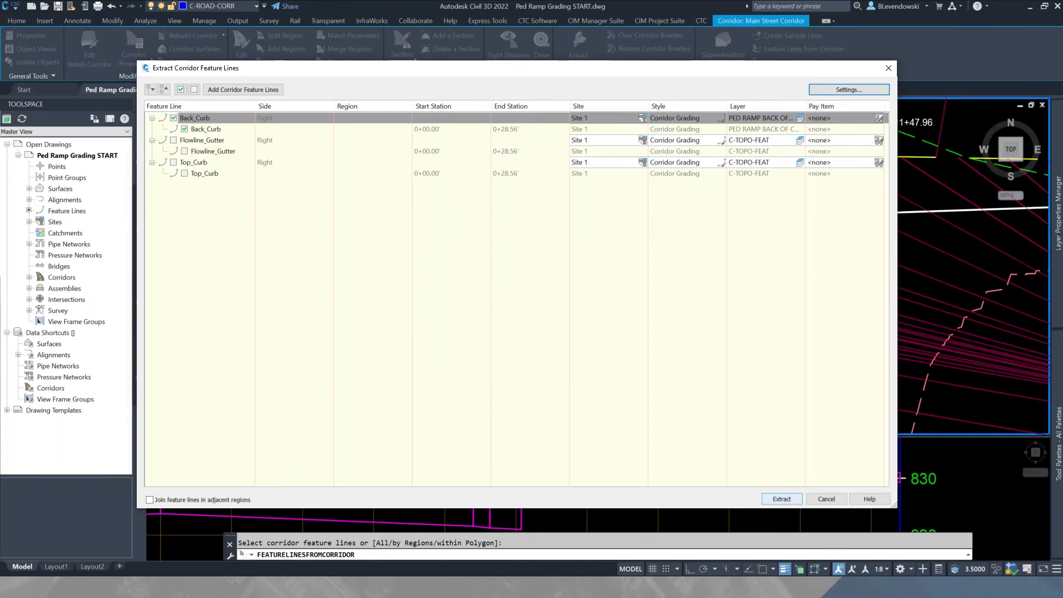
{"action": "left_click", "coordinate": [782, 498]}
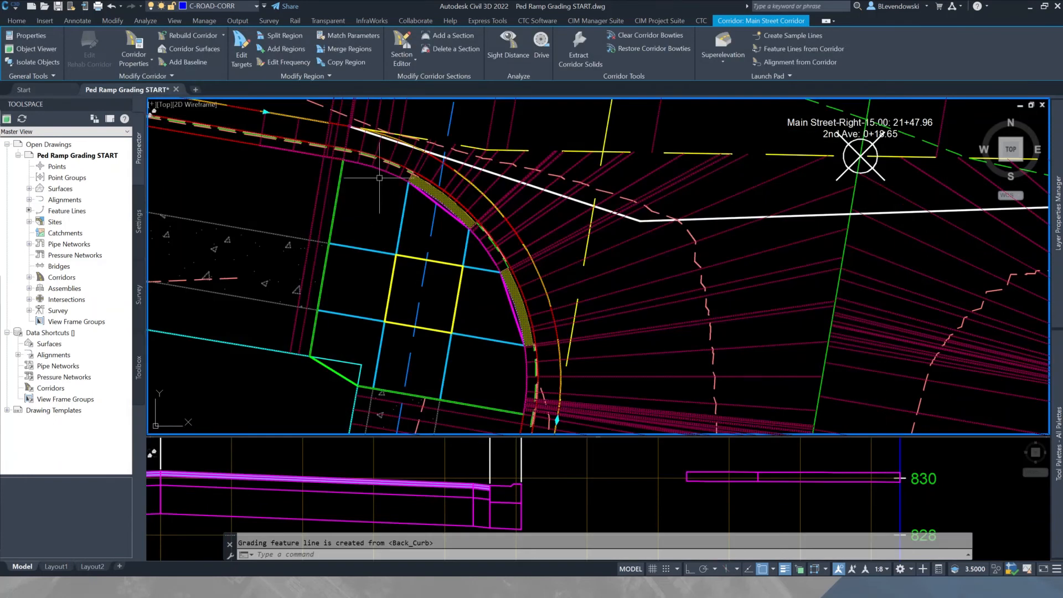
{"action": "left_click", "coordinate": [377, 169]}
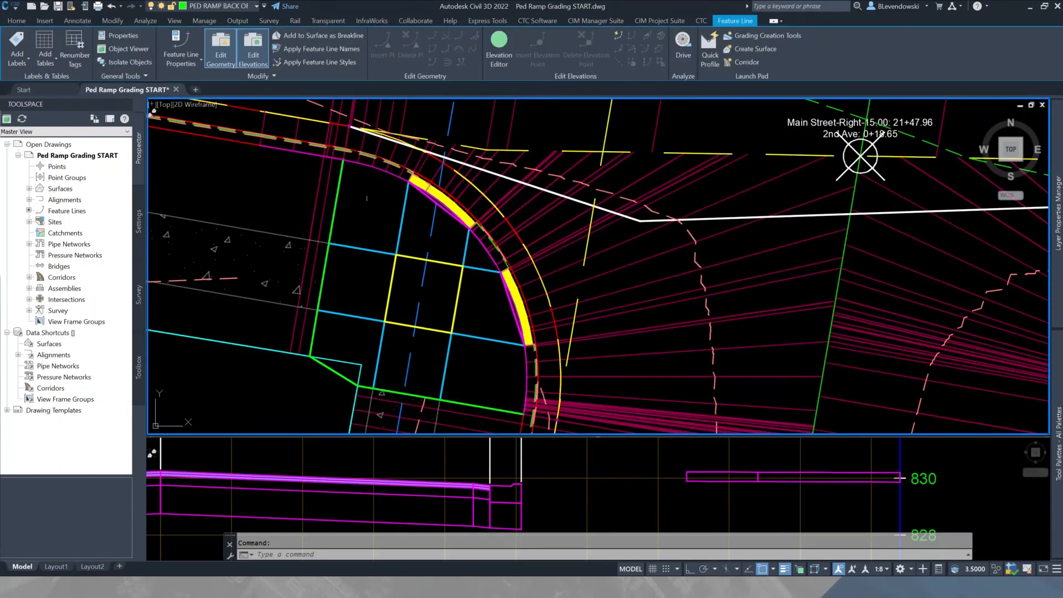
{"action": "type", "text": "p"}
{"action": "key", "text": "Return"}
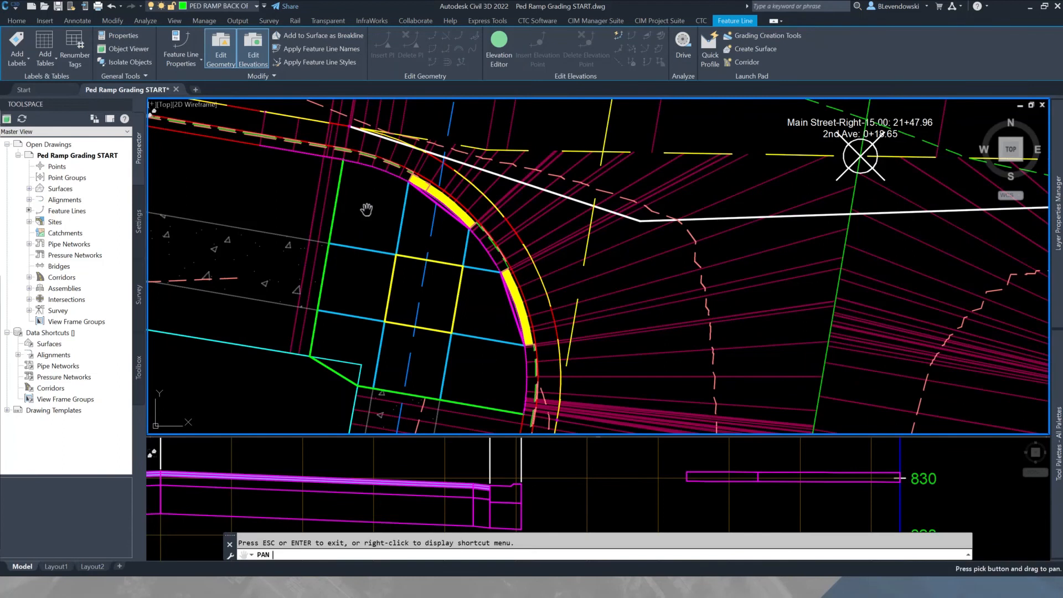
{"action": "key", "text": "Escape"}
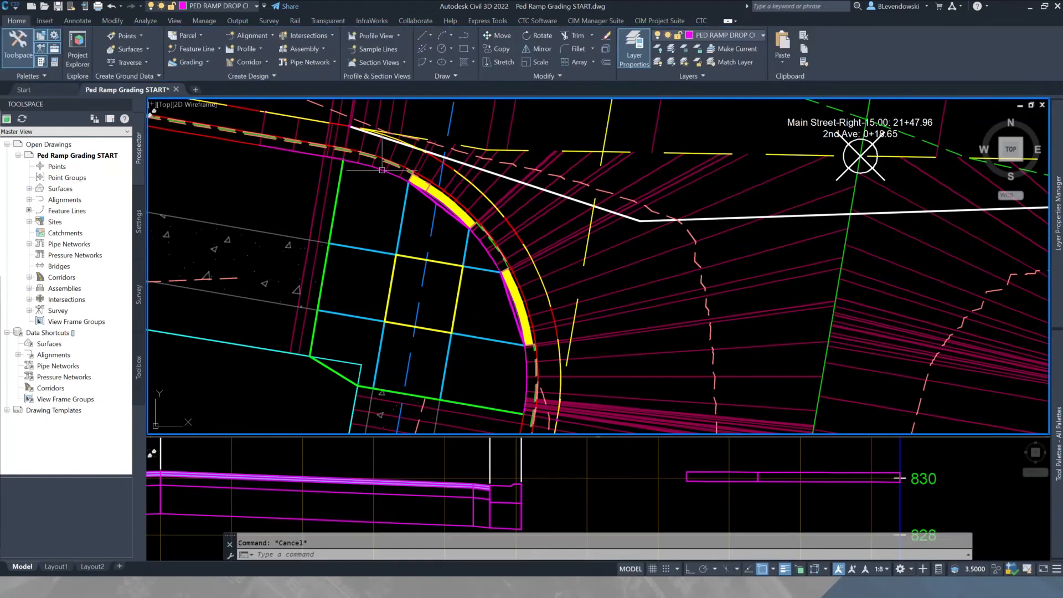
Change the style of the extracted back-of-curb feature line to PED RAMP BACK OF CURB in its properties.
{"action": "type", "text": "pr"}
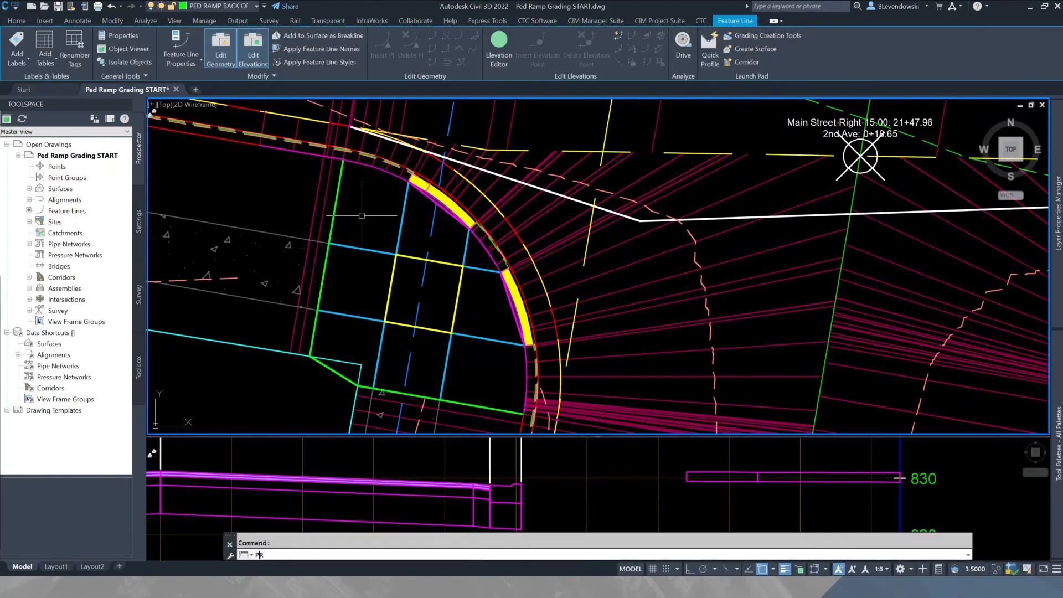
{"action": "key", "text": "Return"}
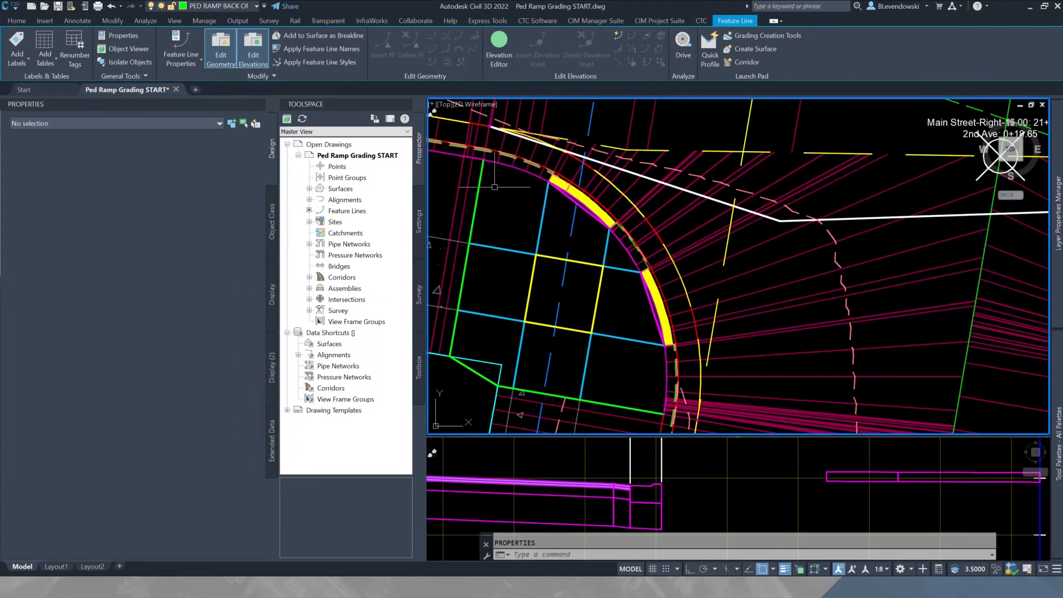
{"action": "key", "text": "Escape"}
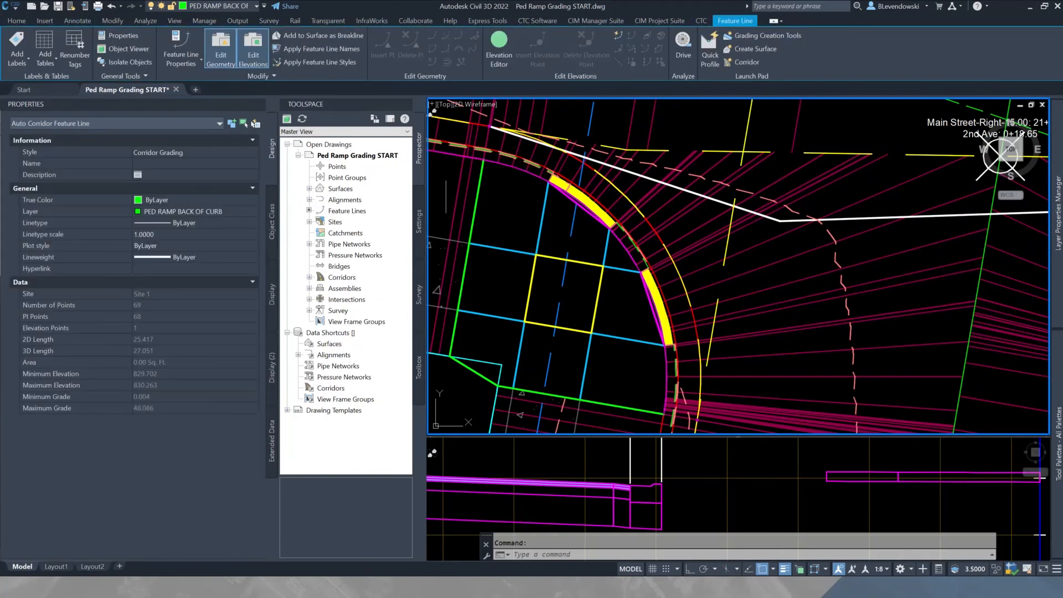
{"action": "left_click", "coordinate": [194, 152]}
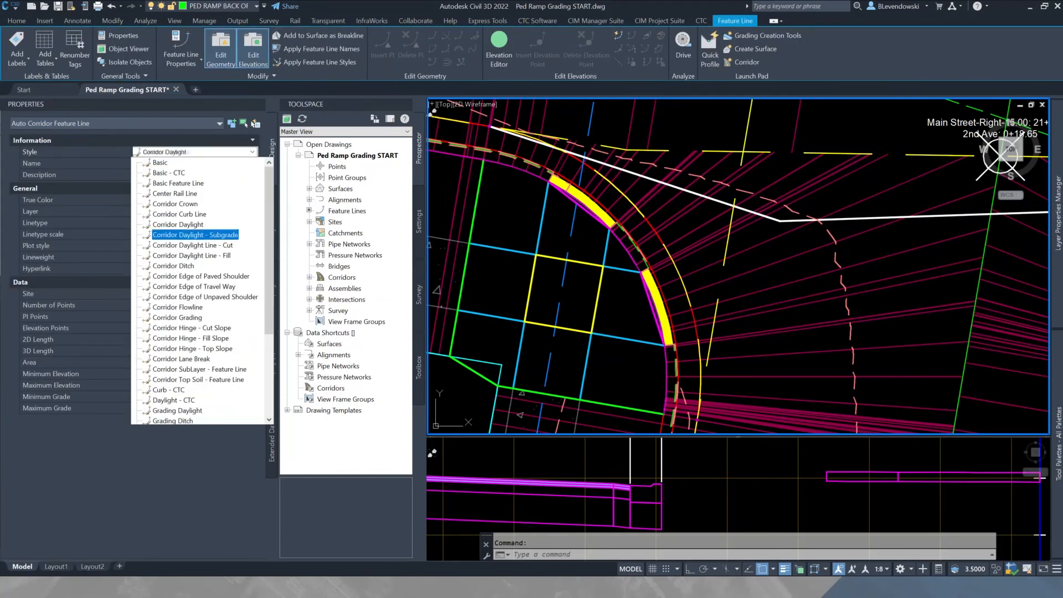
{"action": "scroll", "coordinate": [196, 275], "scroll_direction": "down", "scroll_amount": 2}
{"action": "scroll", "coordinate": [191, 276], "scroll_direction": "down", "scroll_amount": 1}
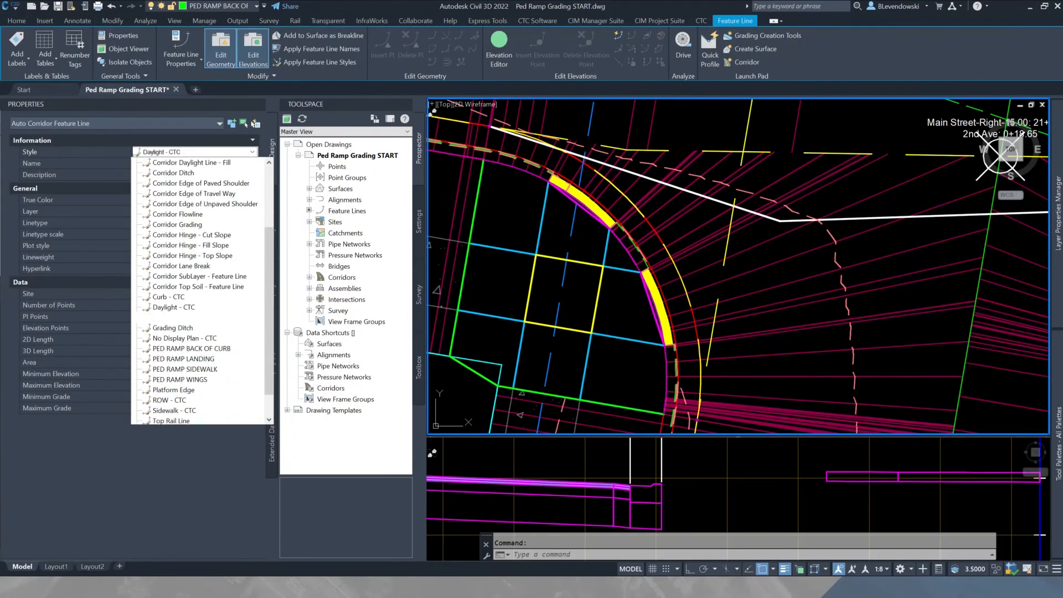
{"action": "left_click", "coordinate": [191, 349]}
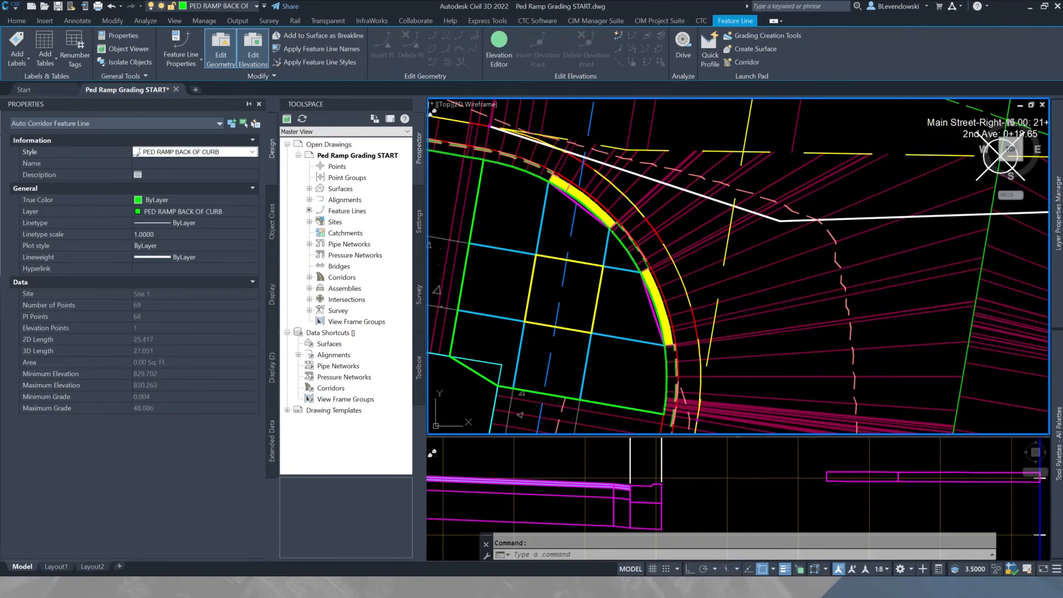
{"action": "key", "text": "ctrl+1"}
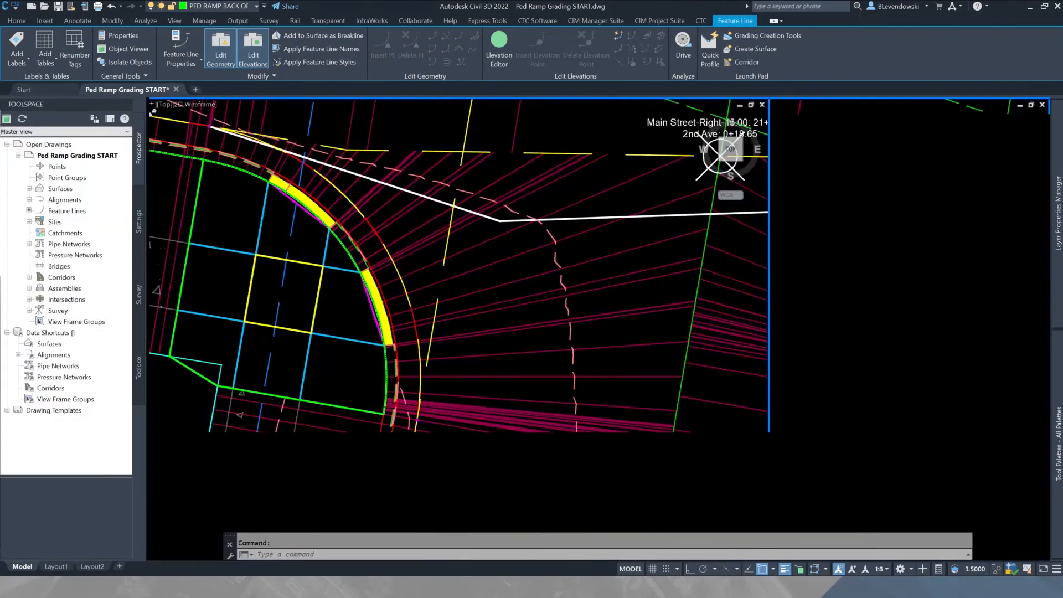
{"action": "key", "text": "Escape"}
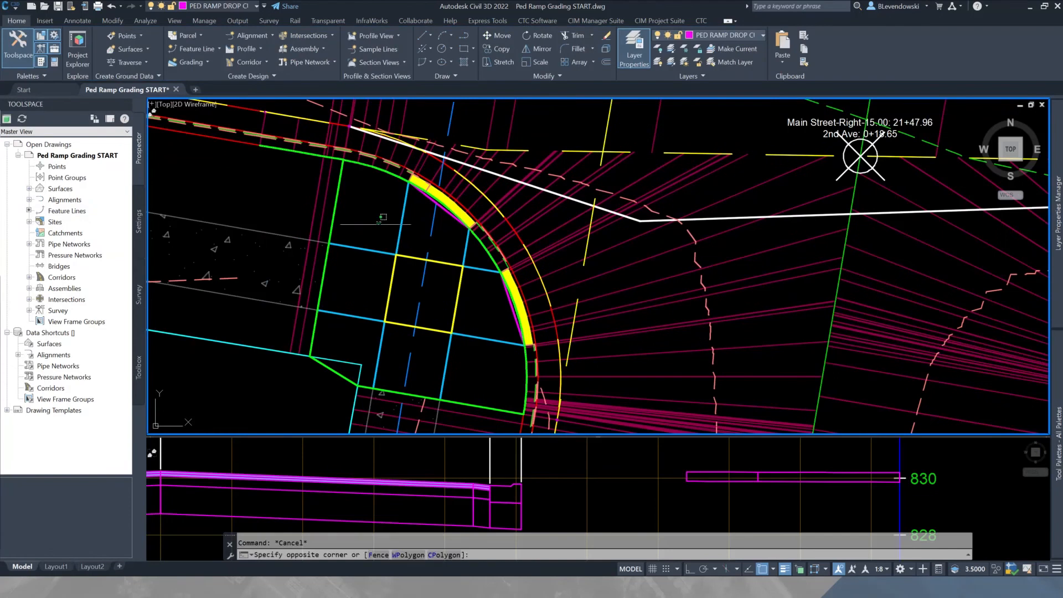
Convert all similar PED RAMP WINGS lines to Site 1 feature lines with the PED RAMP WINGS style, without assigning elevations.
{"action": "left_click", "coordinate": [336, 194]}
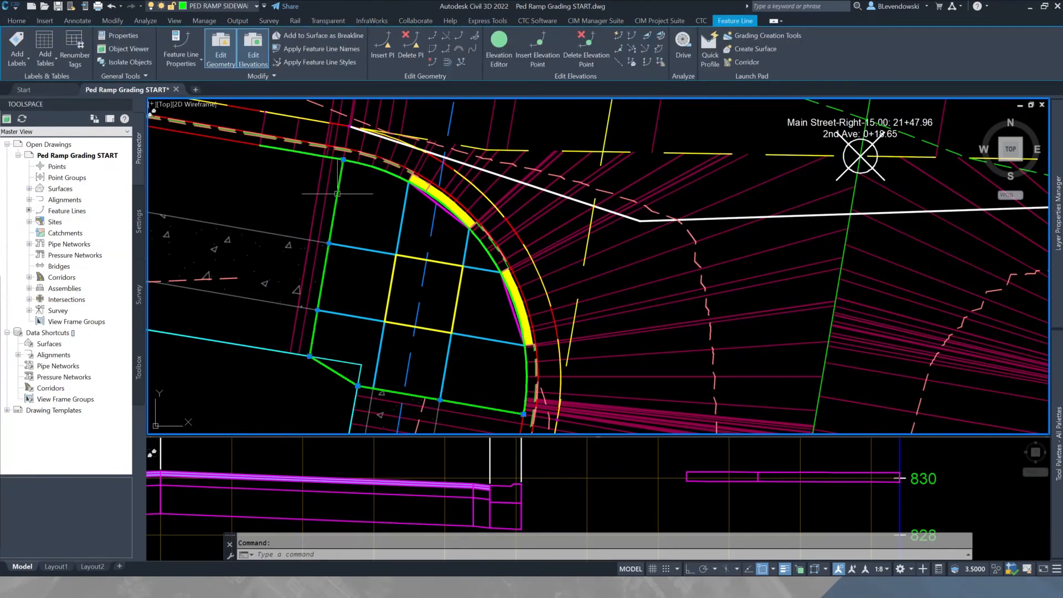
{"action": "left_click", "coordinate": [378, 235]}
{"action": "left_click", "coordinate": [366, 255]}
{"action": "right_click", "coordinate": [363, 264]}
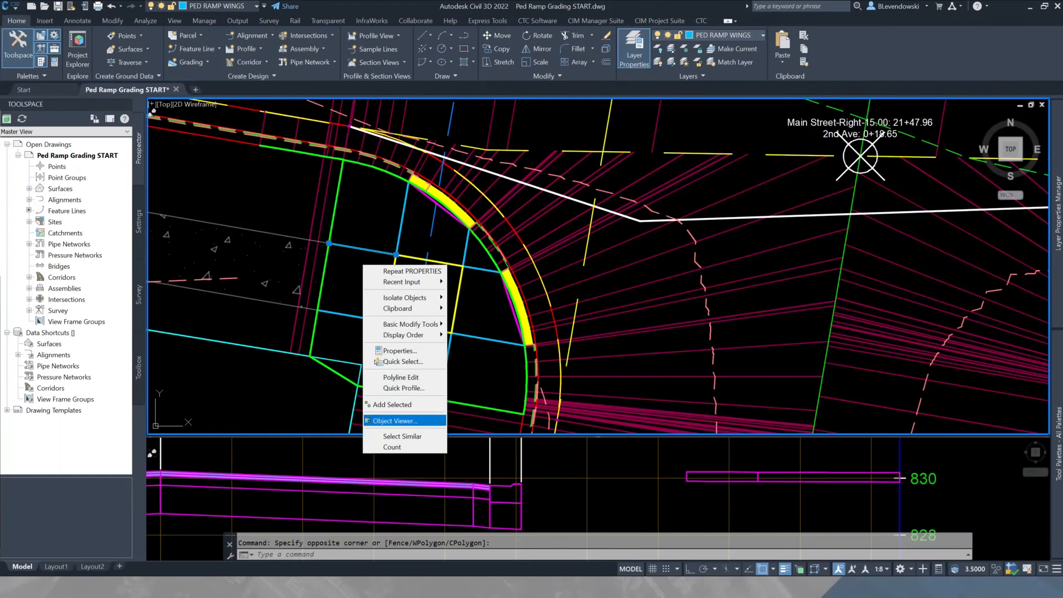
{"action": "left_click", "coordinate": [402, 436]}
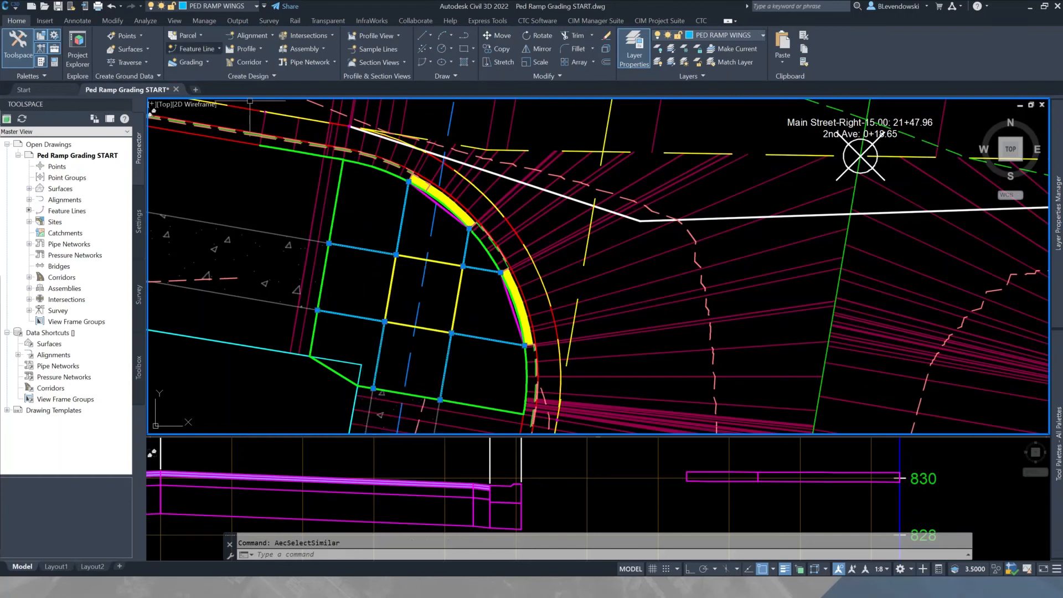
{"action": "left_click", "coordinate": [219, 48]}
{"action": "left_click", "coordinate": [194, 91]}
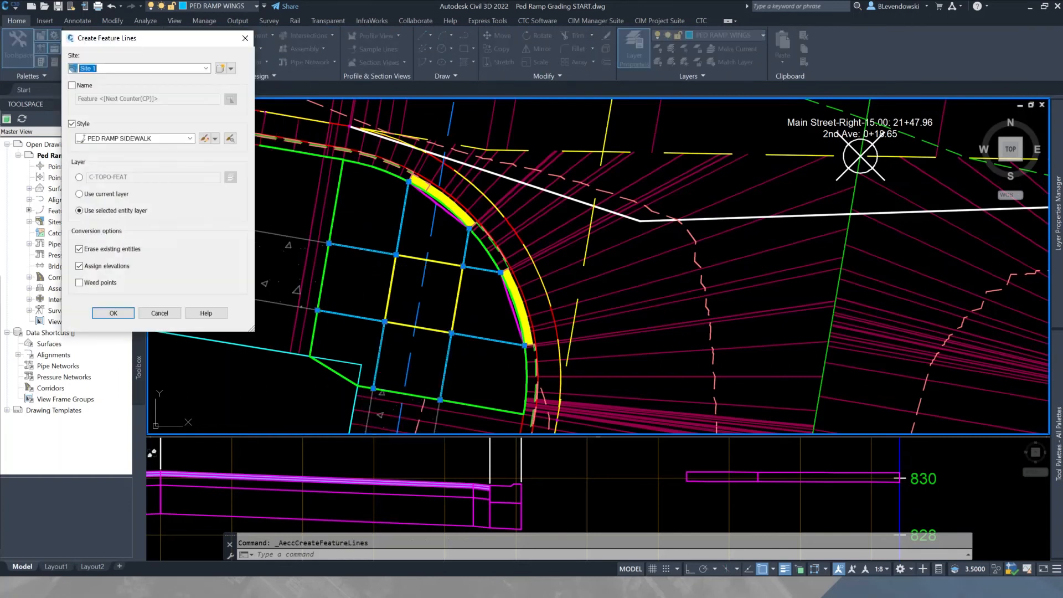
{"action": "left_click", "coordinate": [135, 139]}
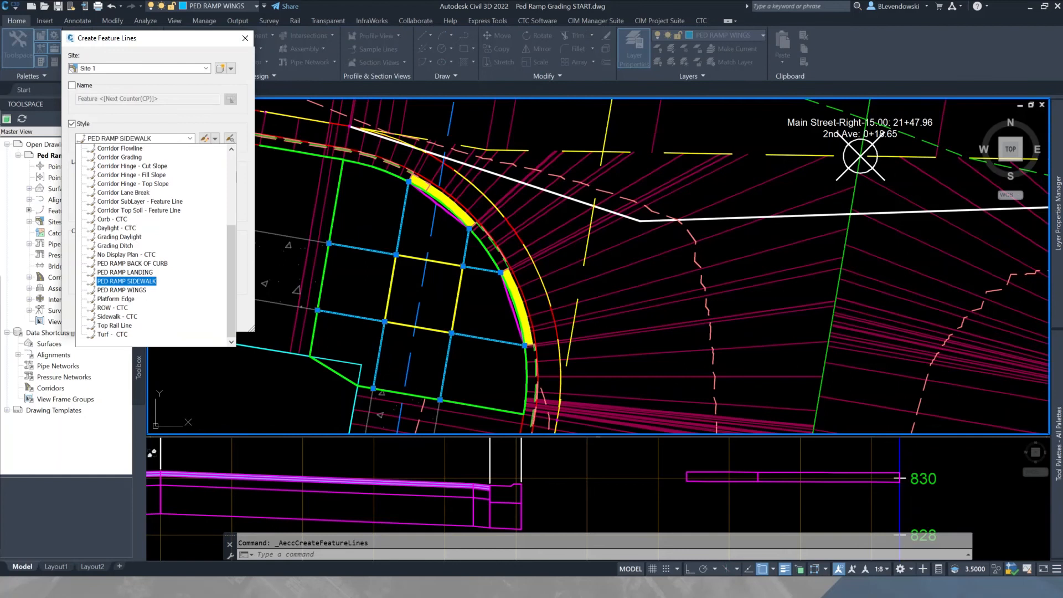
{"action": "left_click", "coordinate": [113, 287]}
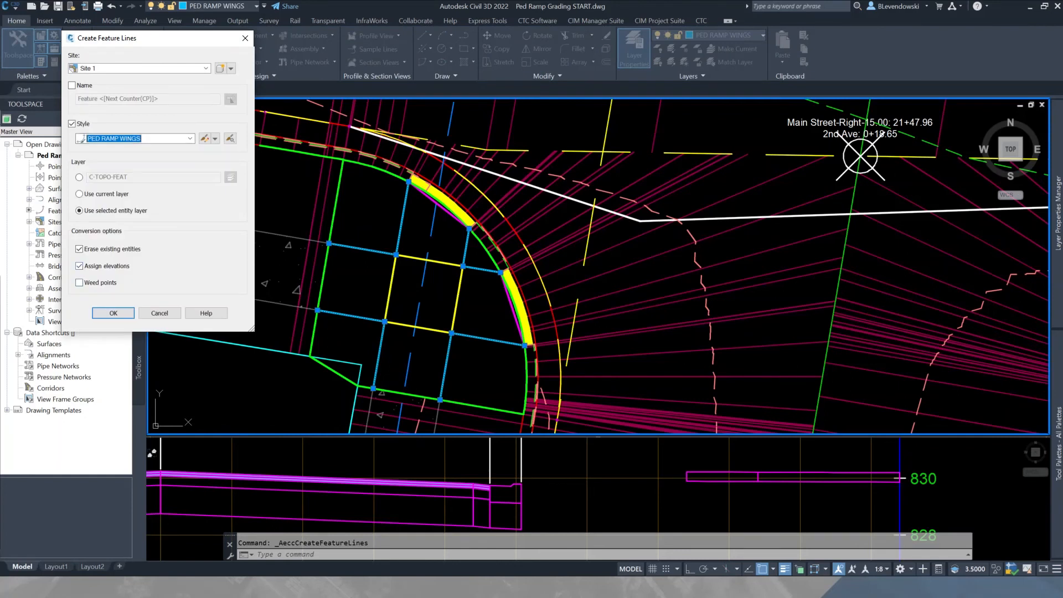
{"action": "left_click", "coordinate": [79, 265]}
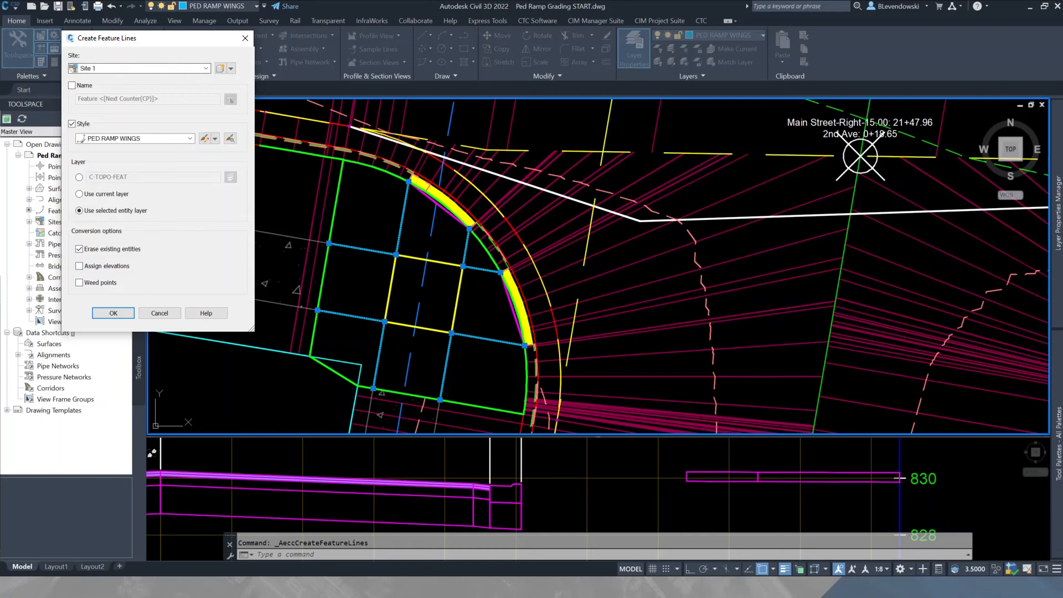
{"action": "left_click", "coordinate": [114, 313]}
{"action": "key", "text": "Escape"}
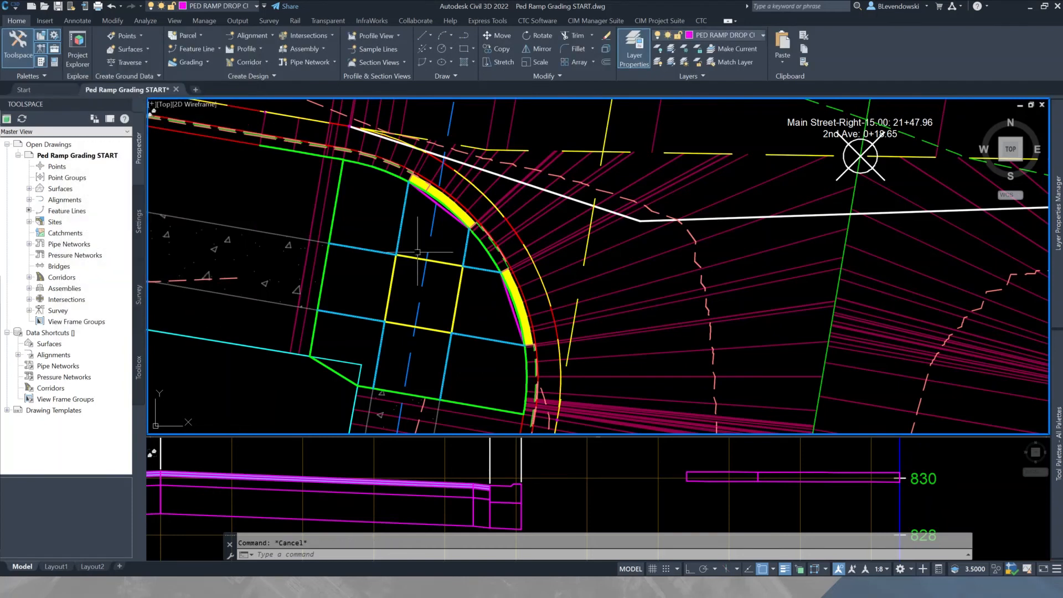
Convert the yellow ramp landing outline to a Site 1 feature line with the PED RAMP LANDING style, erasing the original entity.
{"action": "left_click_drag", "start_coordinate": [417, 252], "coordinate": [443, 282]}
{"action": "left_click", "coordinate": [195, 48]}
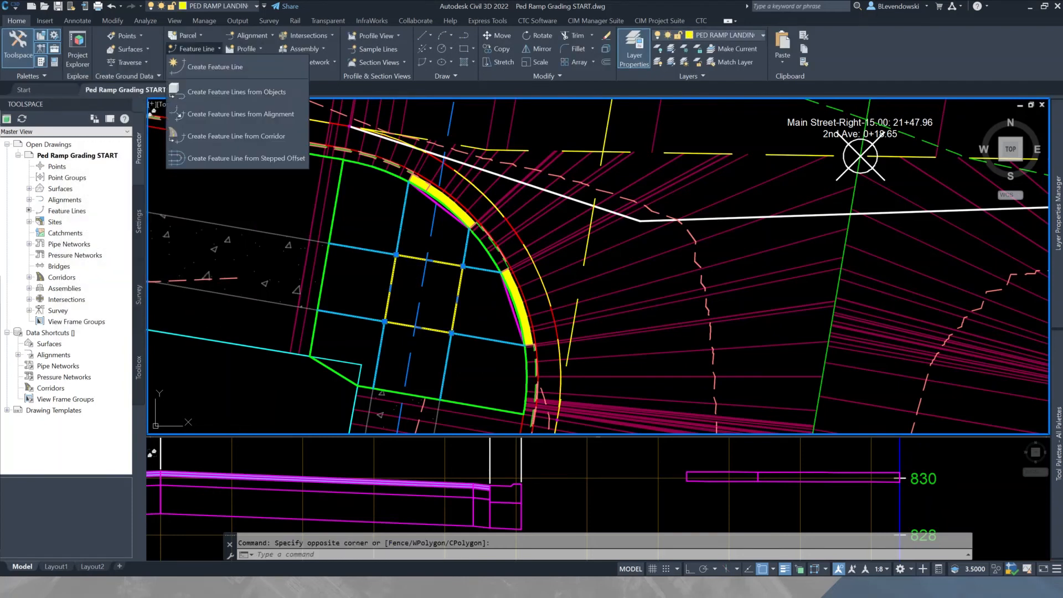
{"action": "left_click", "coordinate": [236, 92]}
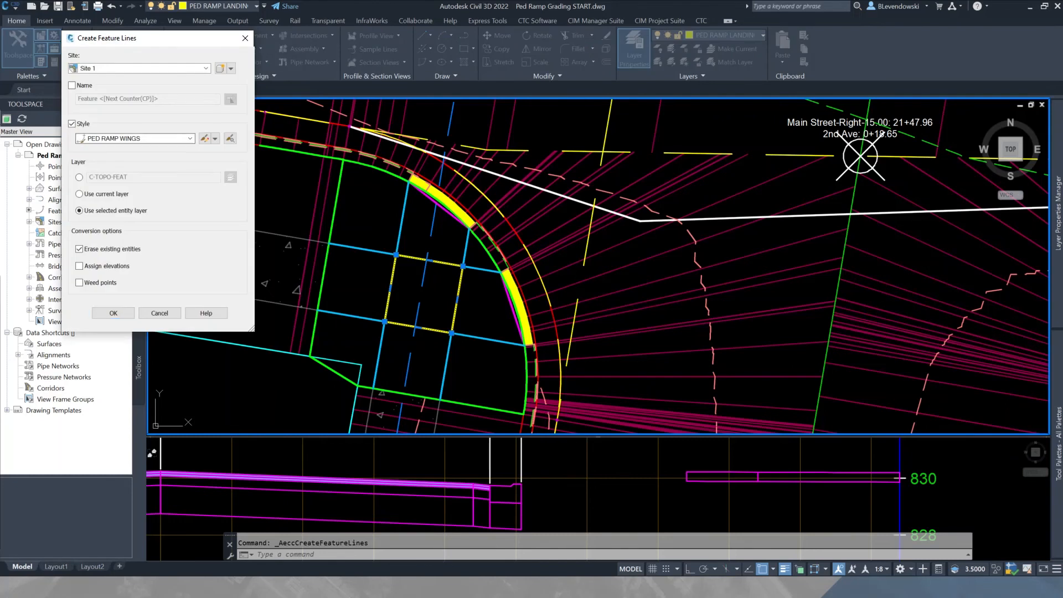
{"action": "left_click", "coordinate": [190, 138]}
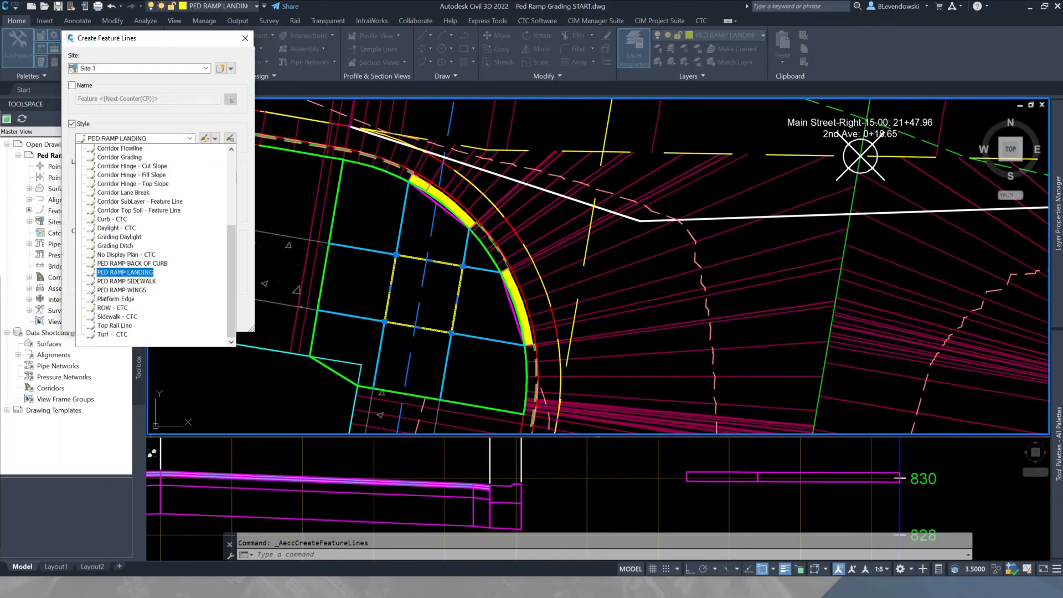
{"action": "key", "text": "Return"}
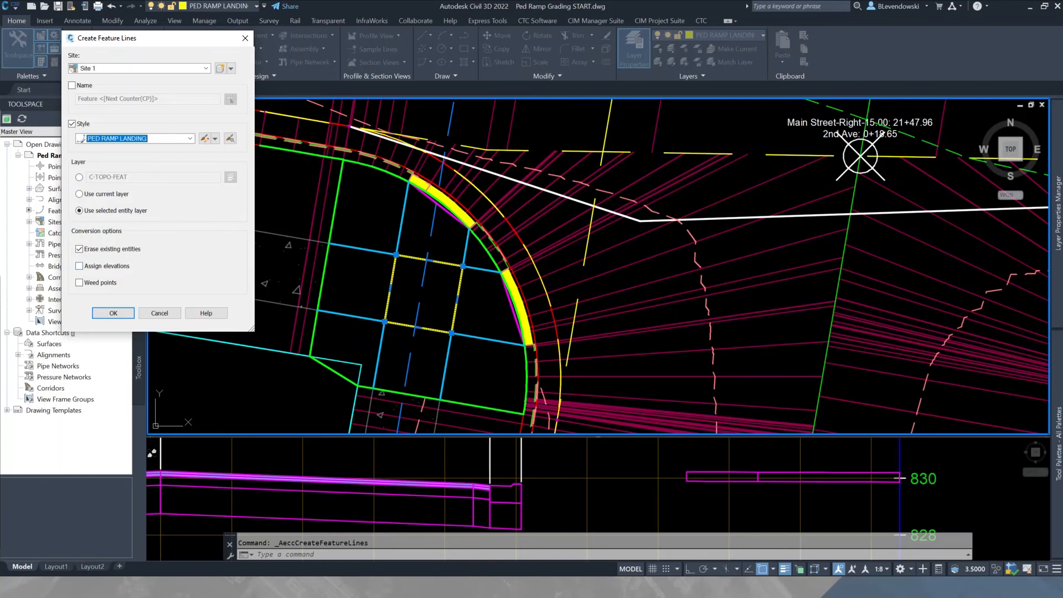
{"action": "left_click", "coordinate": [113, 313]}
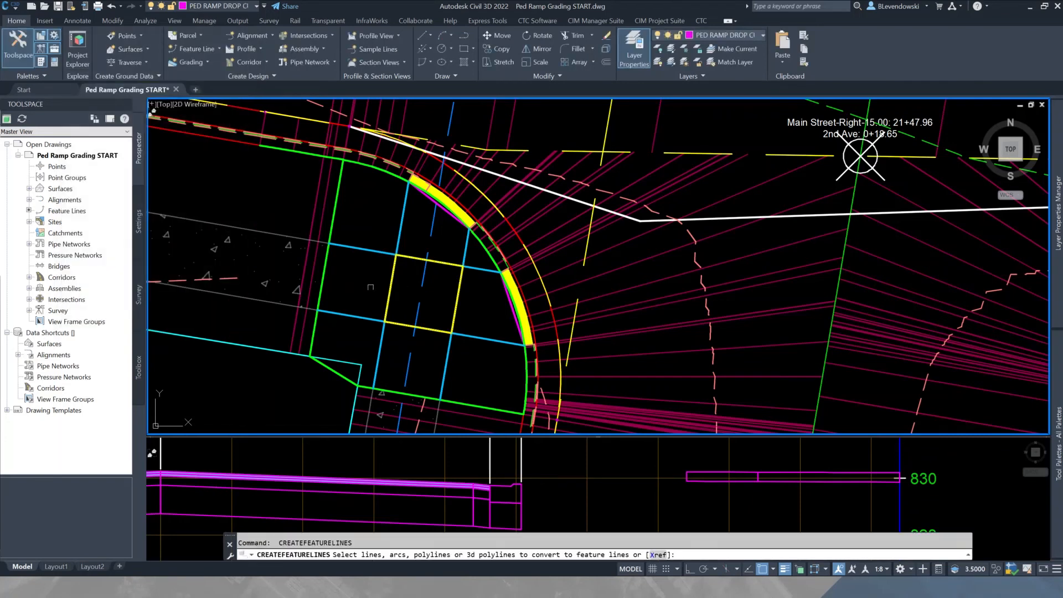
{"action": "key", "text": "Escape"}
Open the split point resolution options in the properties of Site 1's feature lines collection.
{"action": "middle_click_drag", "start_coordinate": [368, 217], "coordinate": [432, 210]}
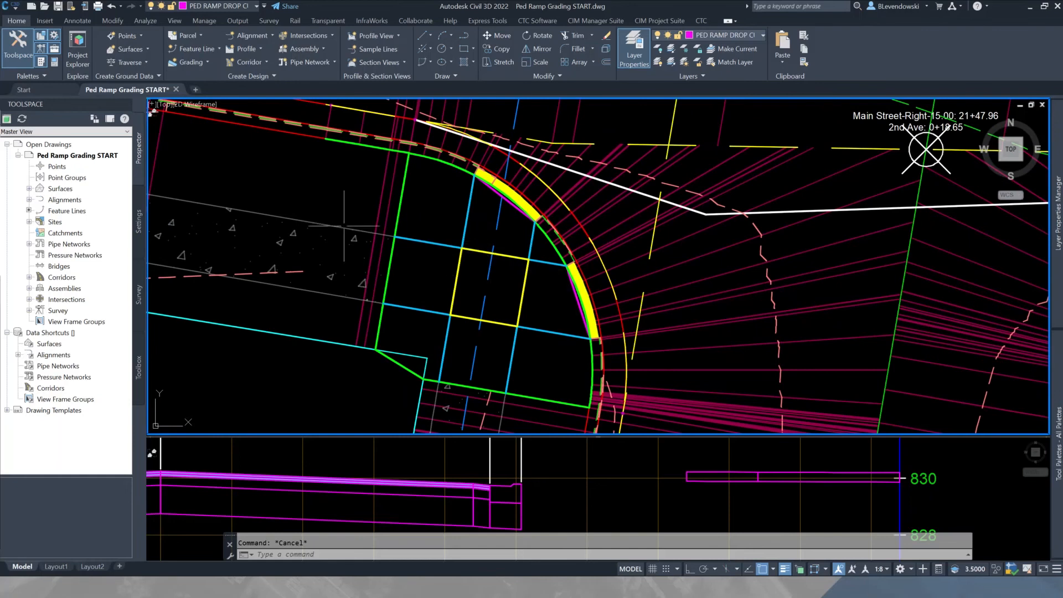
{"action": "double_click", "coordinate": [55, 222]}
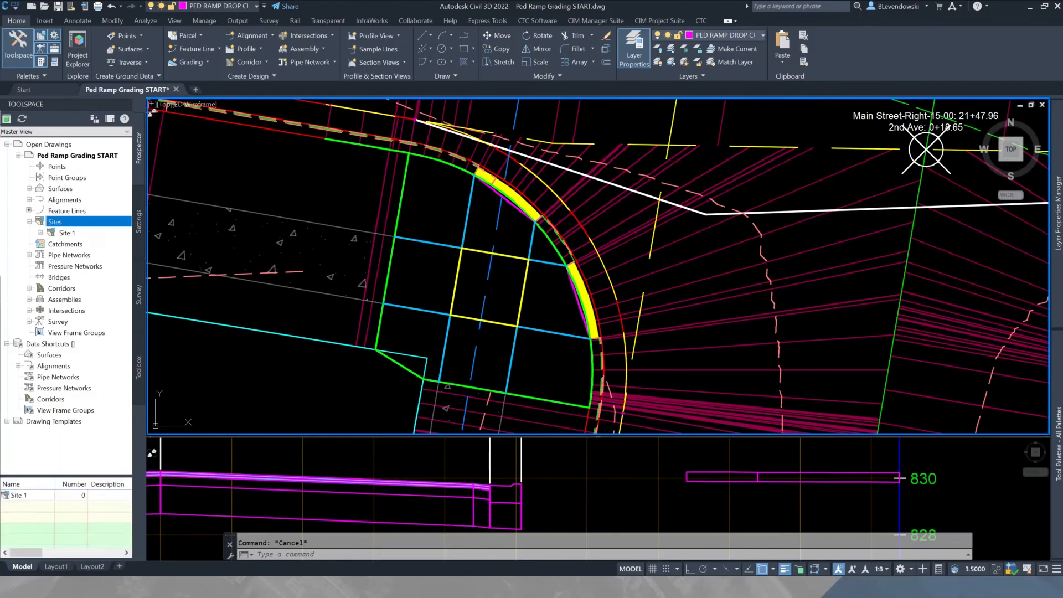
{"action": "left_click", "coordinate": [67, 232]}
{"action": "double_click", "coordinate": [67, 232]}
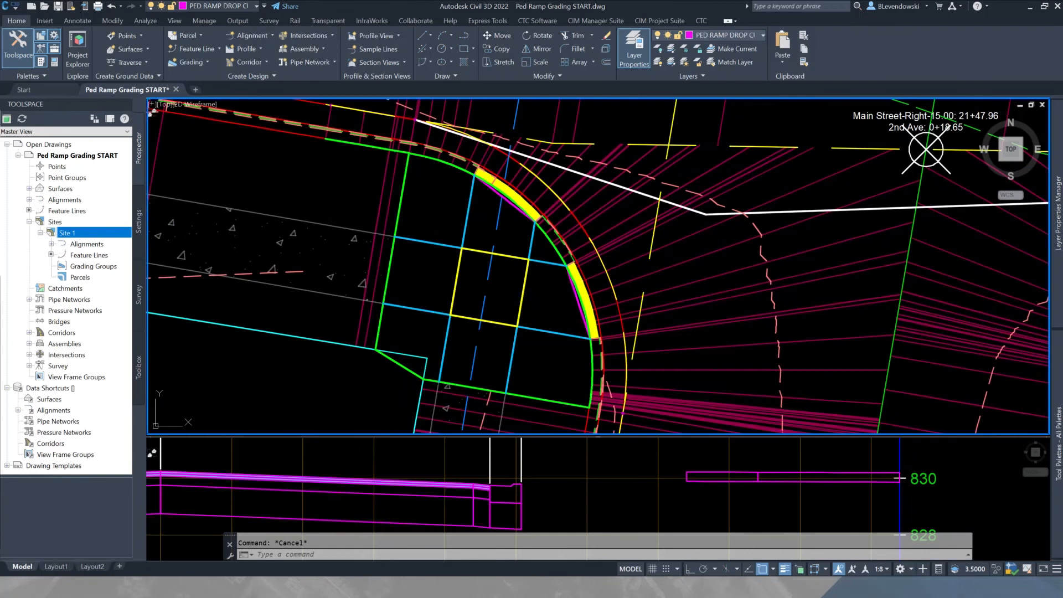
{"action": "right_click", "coordinate": [86, 254]}
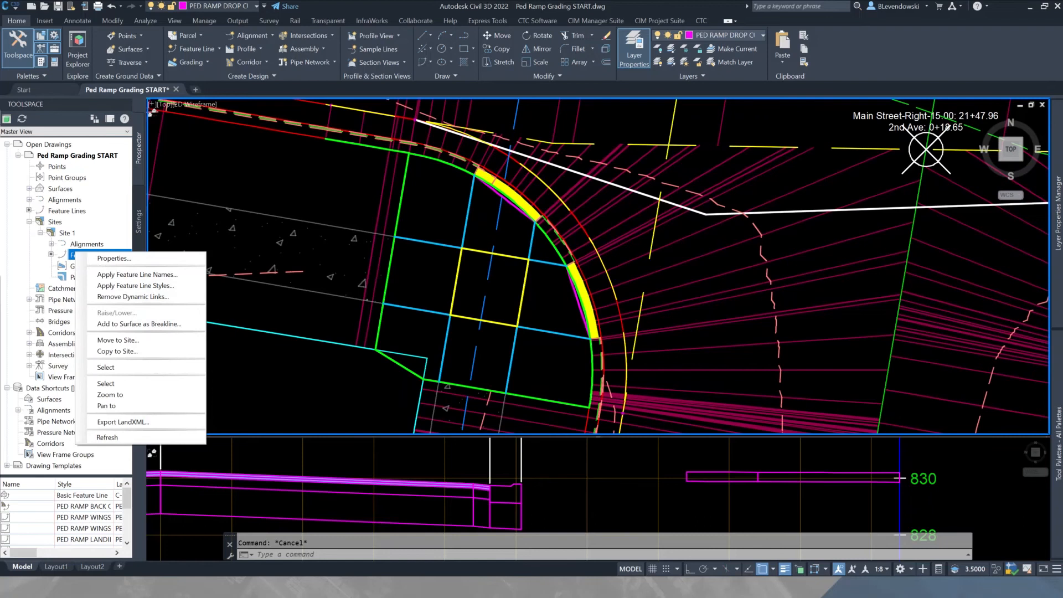
{"action": "key", "text": "Escape"}
{"action": "right_click", "coordinate": [102, 253]}
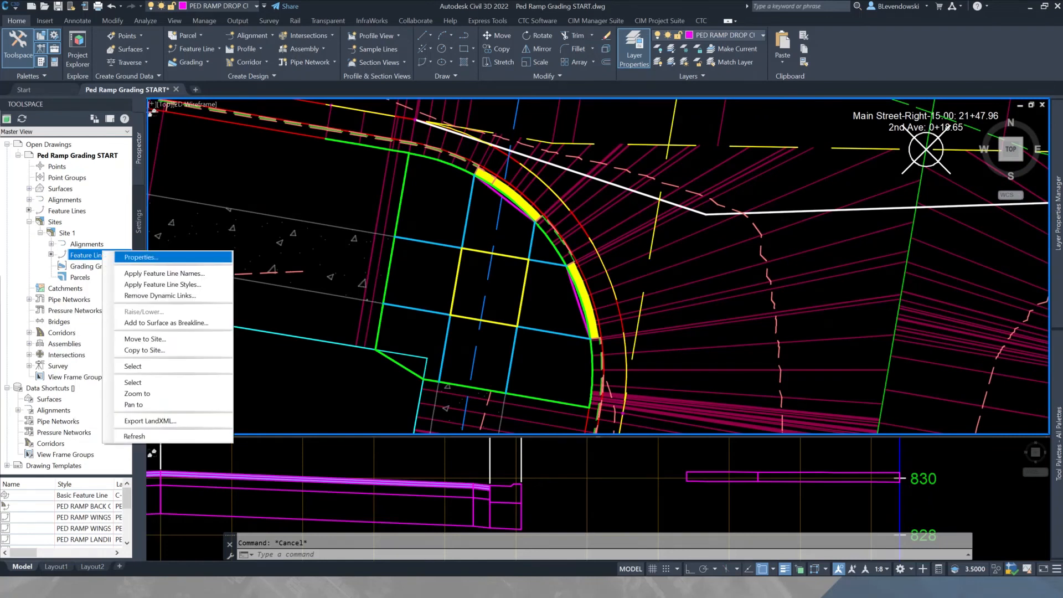
{"action": "key", "text": "Return"}
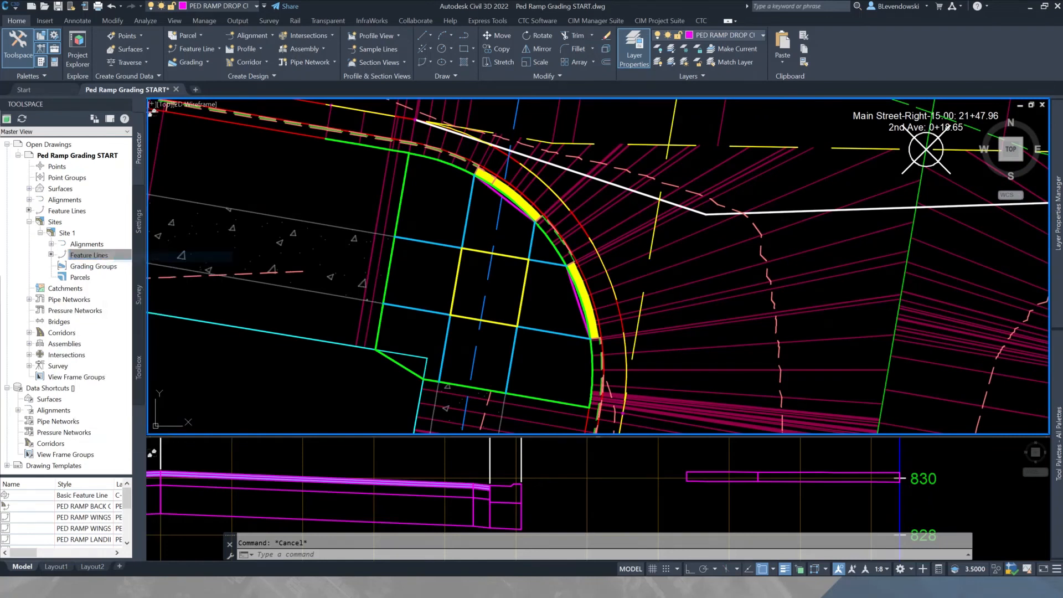
{"action": "left_click_drag", "start_coordinate": [935, 226], "coordinate": [725, 159]}
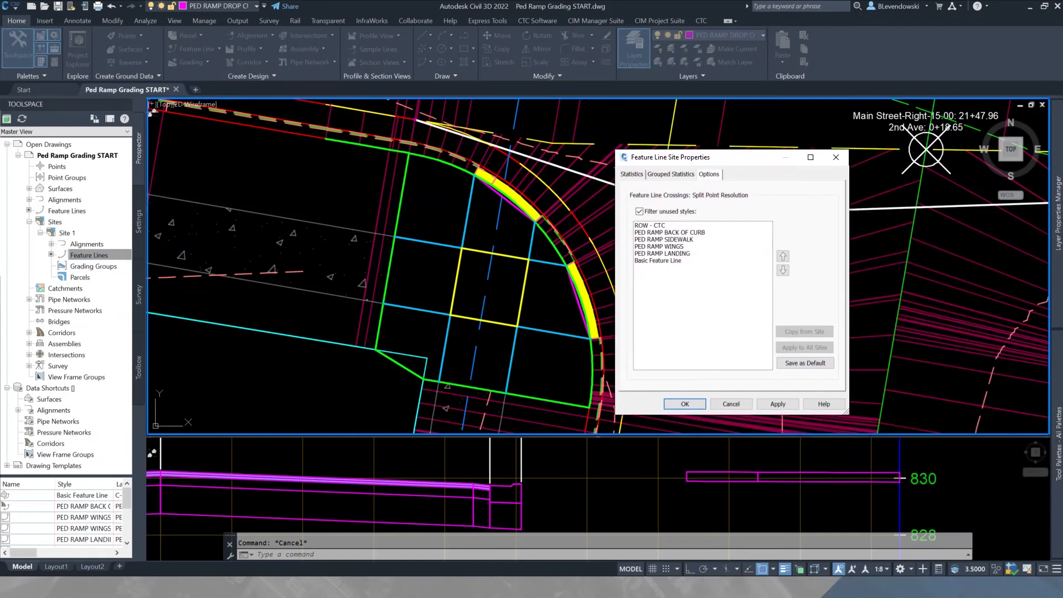
{"action": "left_click_drag", "start_coordinate": [755, 163], "coordinate": [777, 175]}
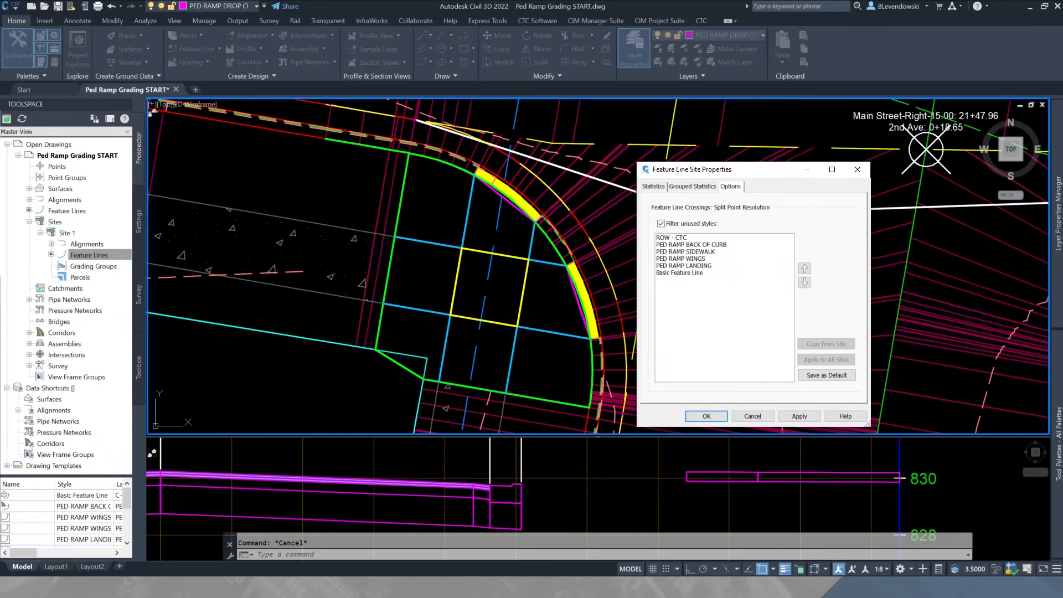
Review the feature line style priority order with and without unused styles, from back of curb down to landing, and close the site properties.
{"action": "left_click", "coordinate": [660, 223]}
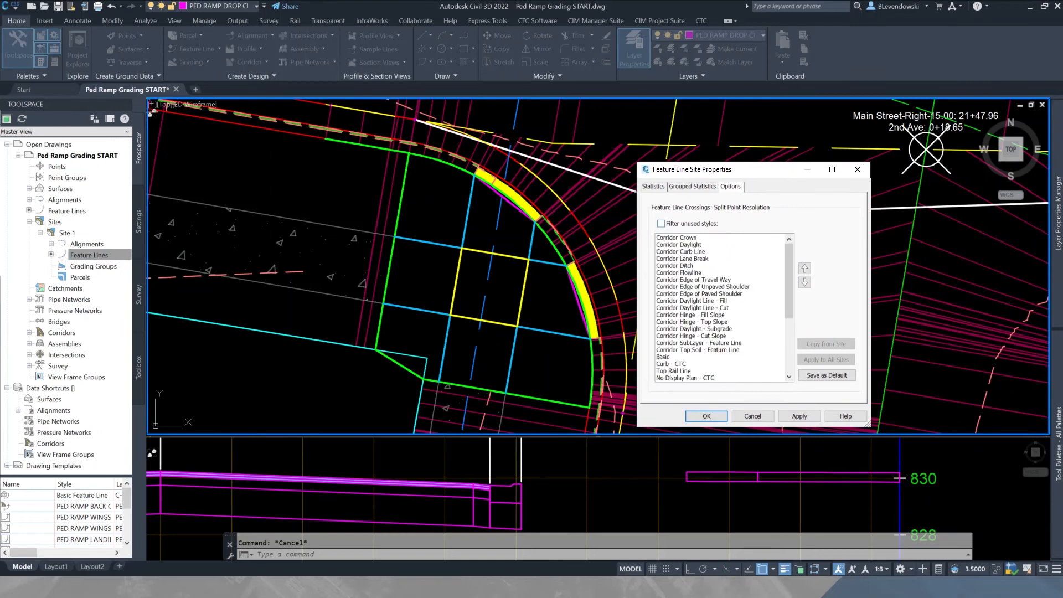
{"action": "left_click", "coordinate": [661, 224]}
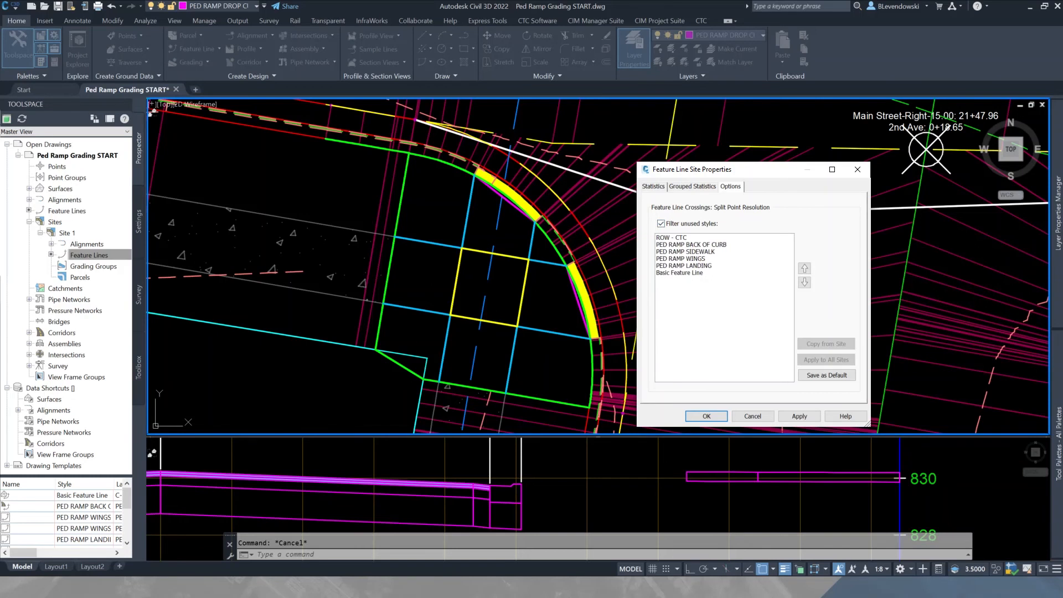
{"action": "left_click", "coordinate": [691, 245]}
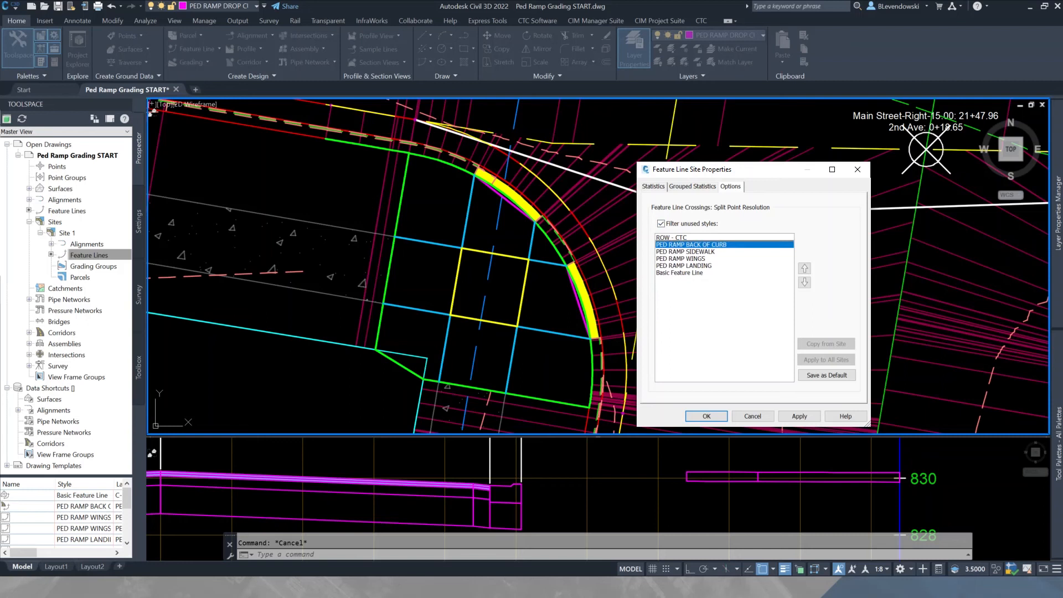
{"action": "left_click", "coordinate": [686, 252]}
{"action": "left_click", "coordinate": [680, 258]}
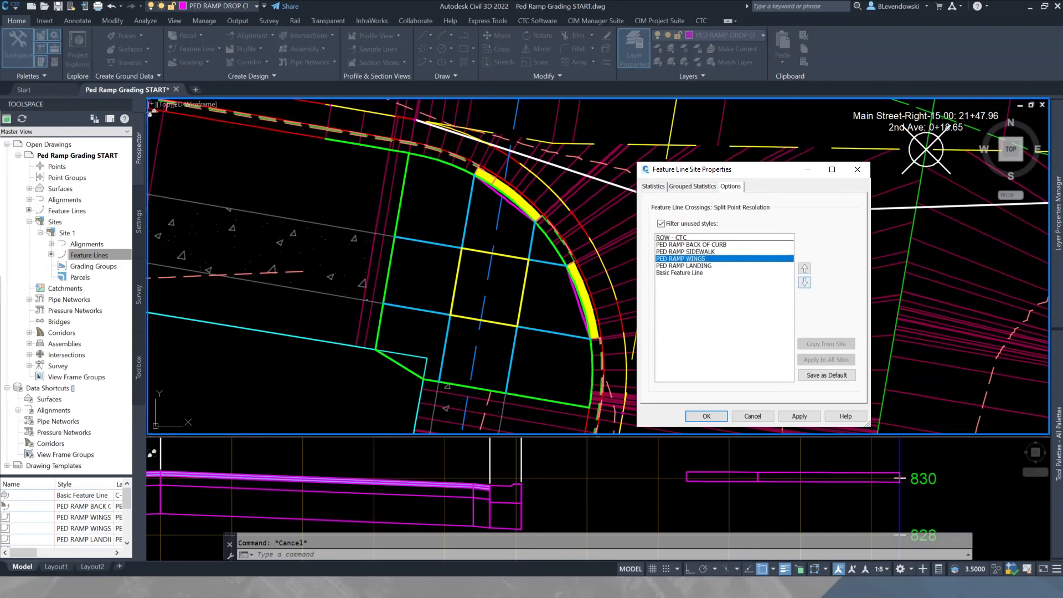
{"action": "left_click", "coordinate": [691, 244]}
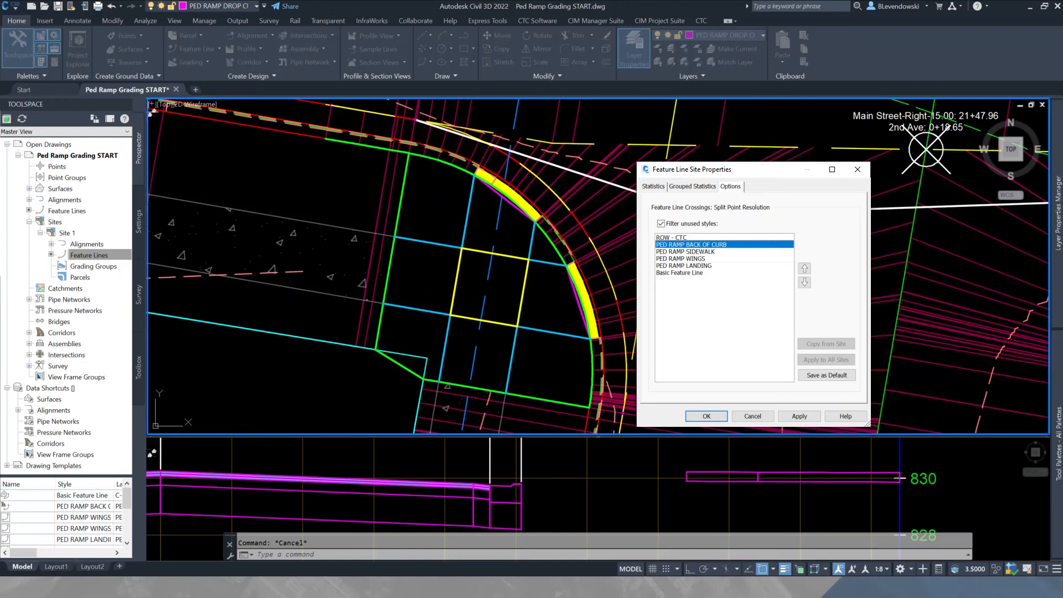
{"action": "left_click", "coordinate": [684, 252]}
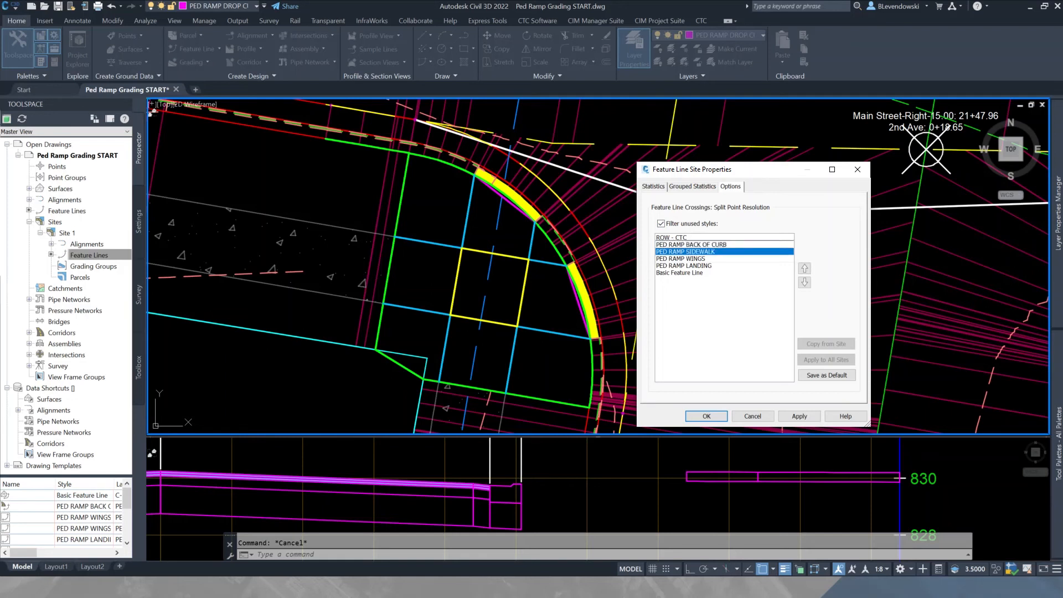
{"action": "left_click", "coordinate": [690, 244]}
{"action": "left_click", "coordinate": [685, 252]}
{"action": "left_click", "coordinate": [690, 245]}
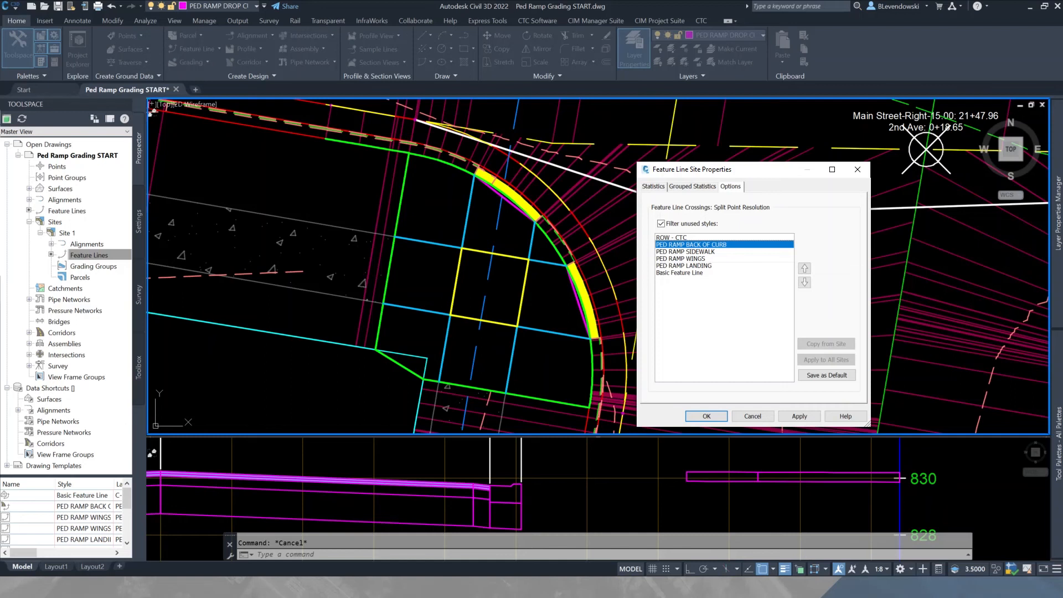
{"action": "left_click", "coordinate": [685, 252]}
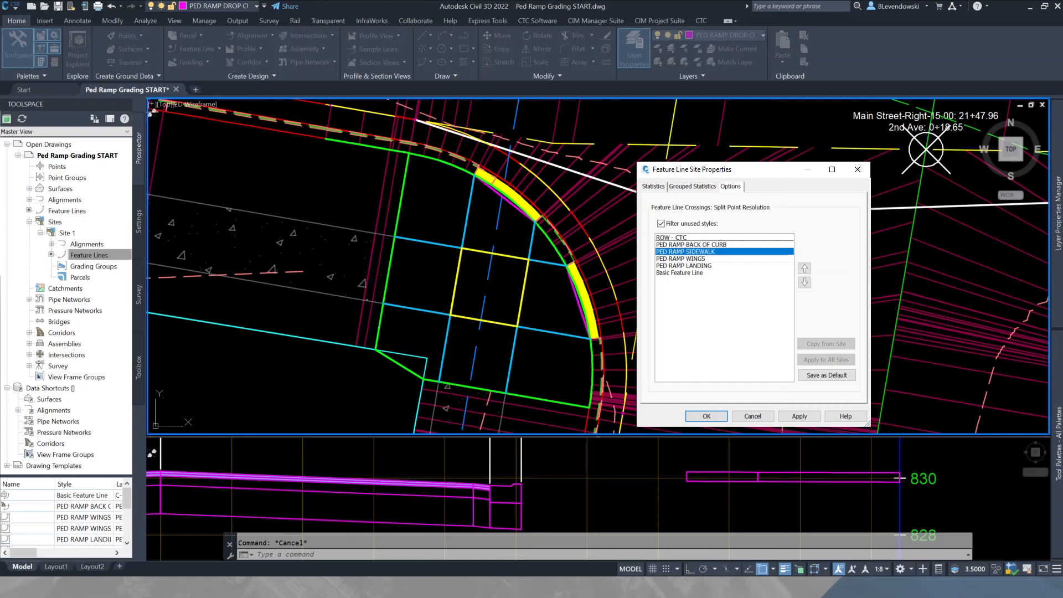
{"action": "left_click", "coordinate": [680, 258]}
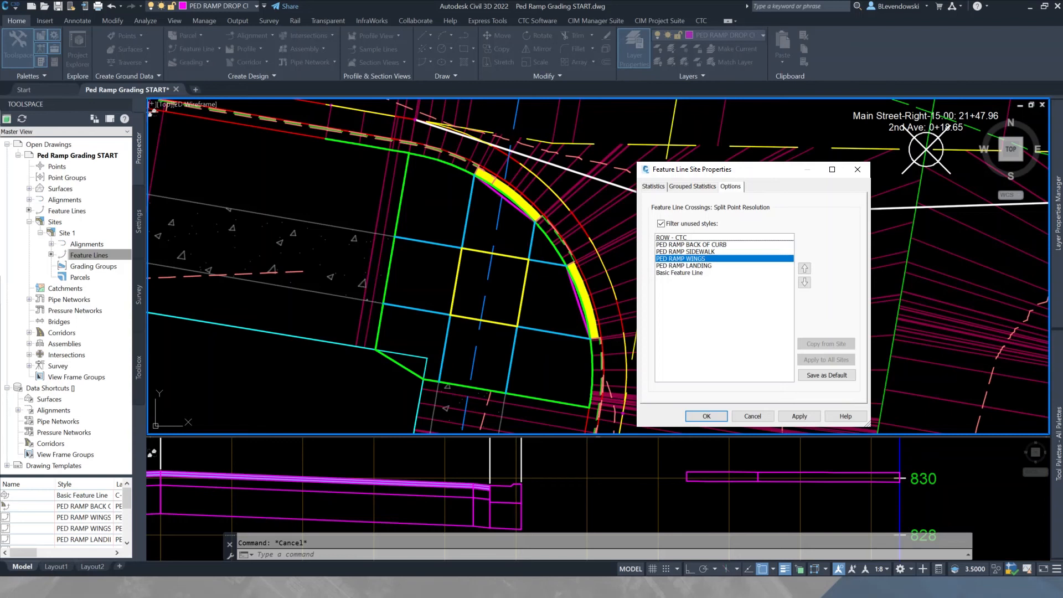
{"action": "left_click", "coordinate": [683, 266]}
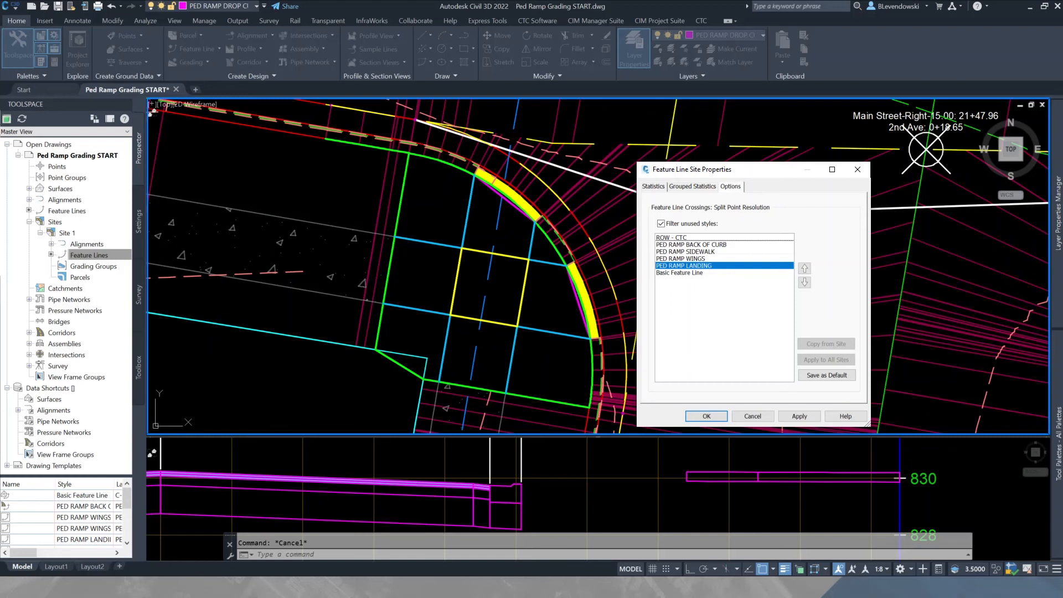
{"action": "key", "text": "Return"}
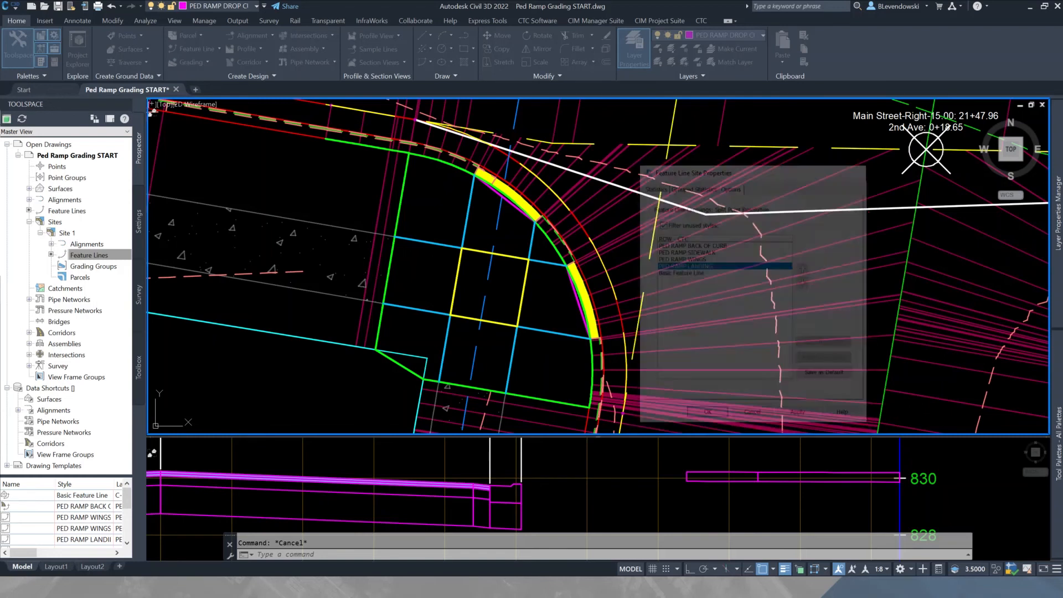
{"action": "left_click", "coordinate": [463, 248]}
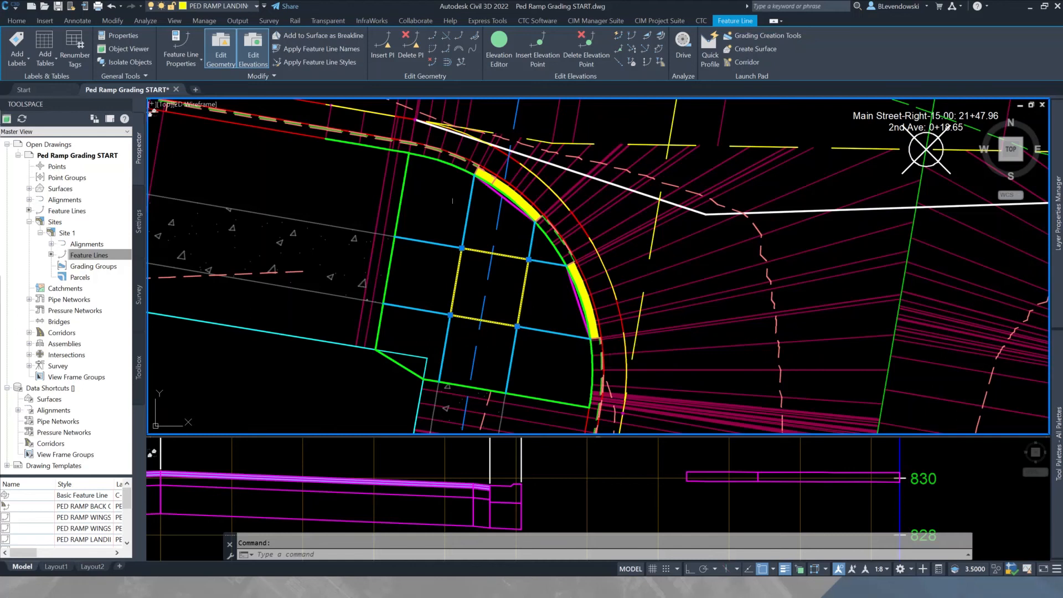
{"action": "middle_click_drag", "start_coordinate": [450, 201], "coordinate": [385, 202]}
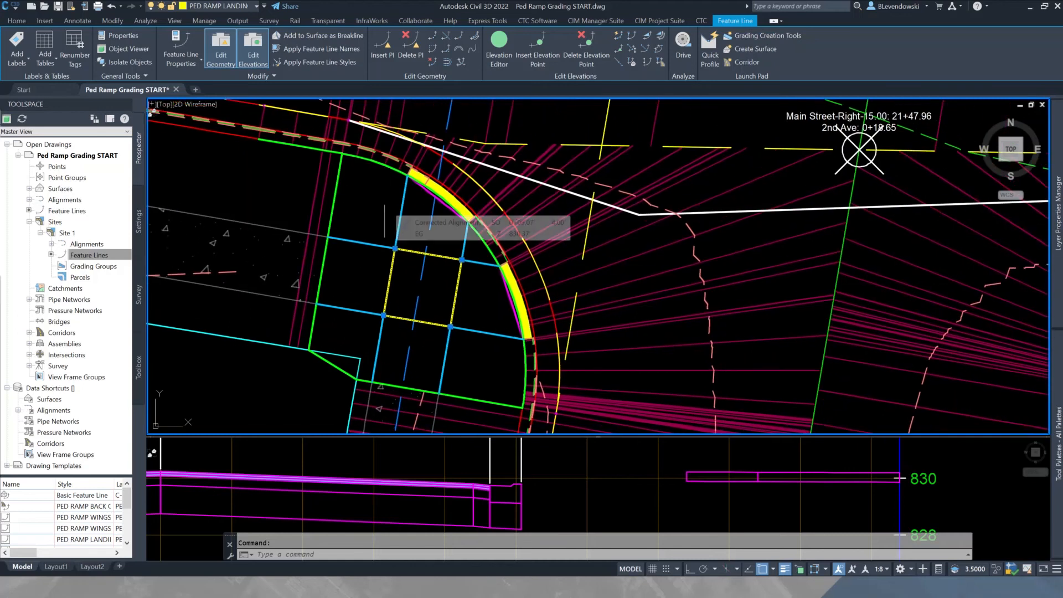
{"action": "key", "text": "Escape"}
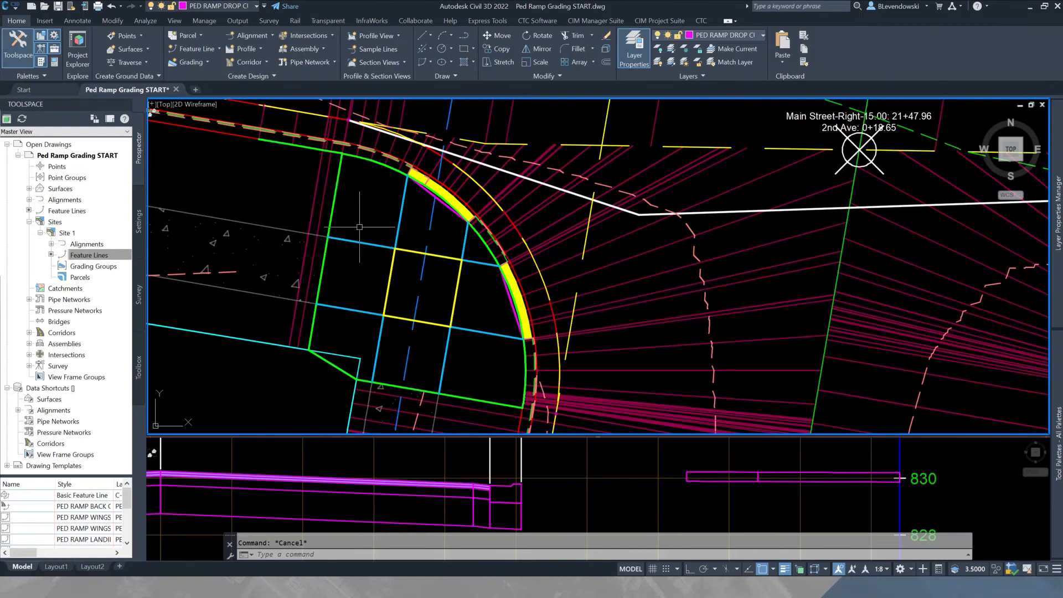
Add segment slope labels to the eight ramp wing feature lines and to all sides of the ramp landing outline.
{"action": "mouse_move", "coordinate": [360, 227]}
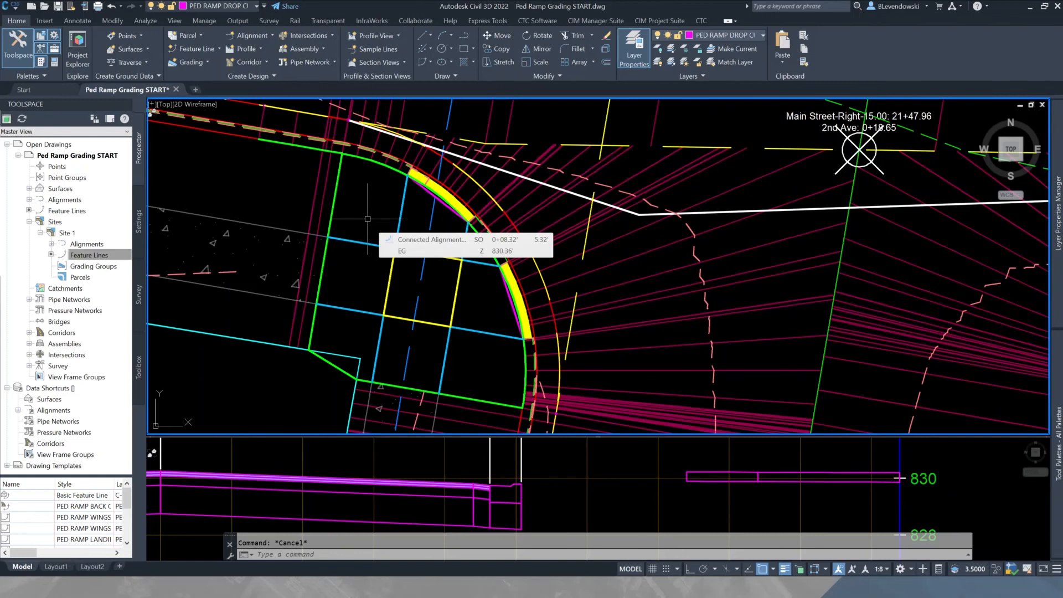
{"action": "left_click", "coordinate": [347, 240]}
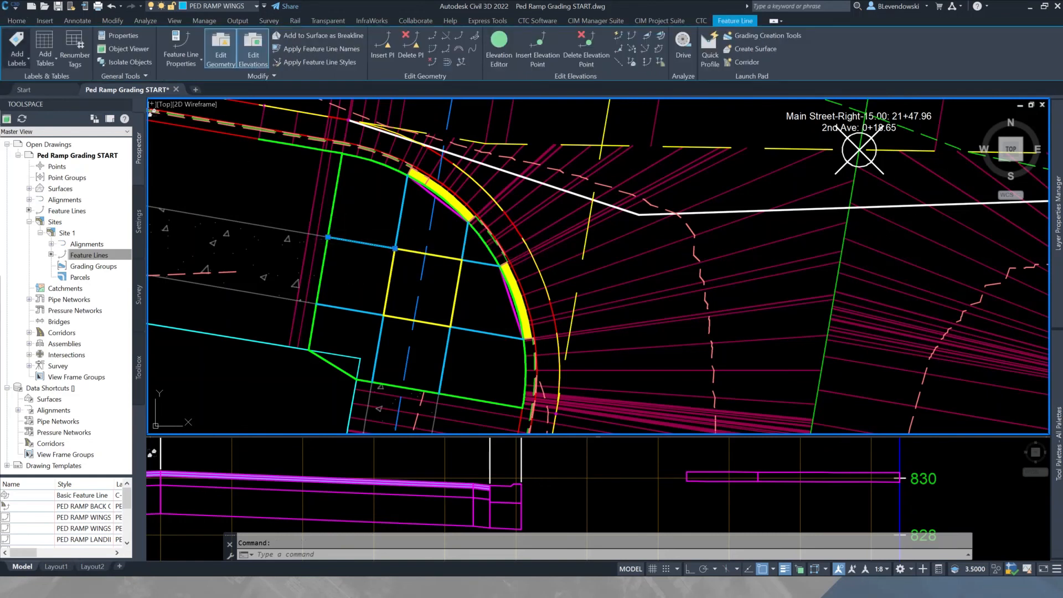
{"action": "left_click", "coordinate": [17, 59]}
{"action": "left_click", "coordinate": [42, 103]}
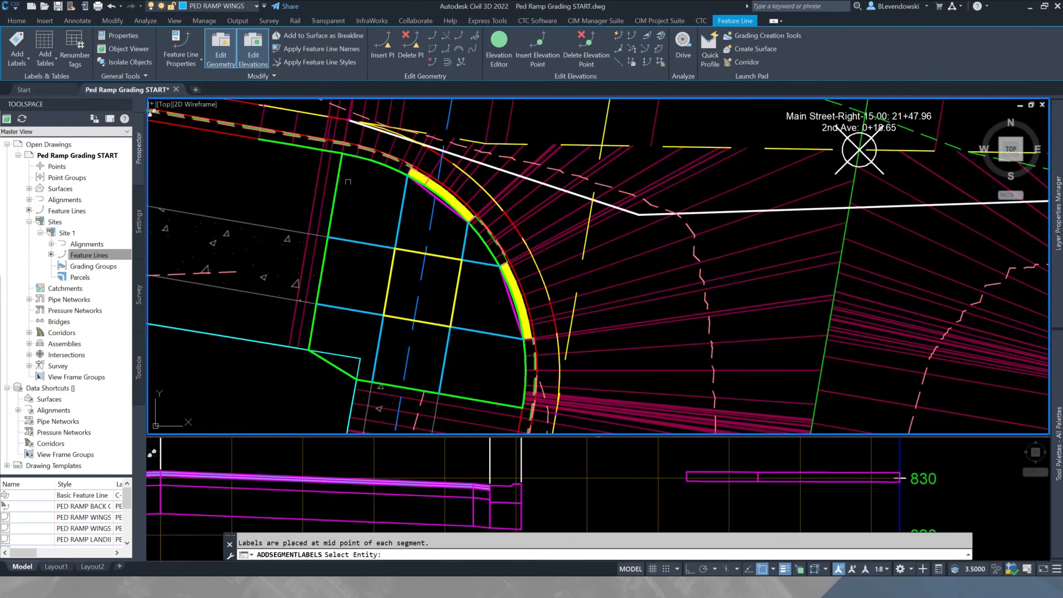
{"action": "left_click", "coordinate": [374, 244]}
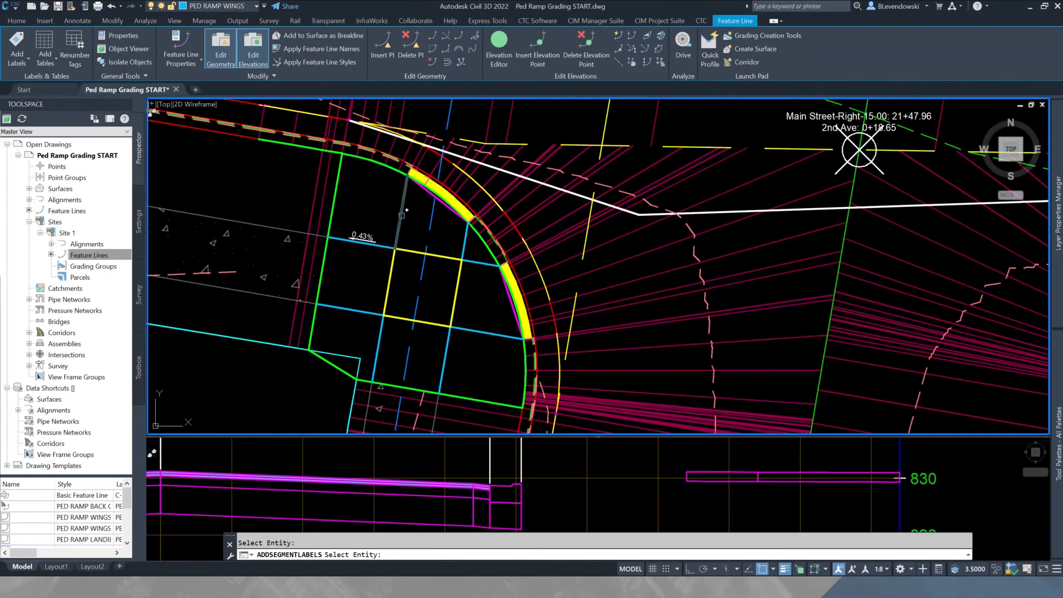
{"action": "left_click", "coordinate": [402, 215]}
{"action": "left_click", "coordinate": [472, 243]}
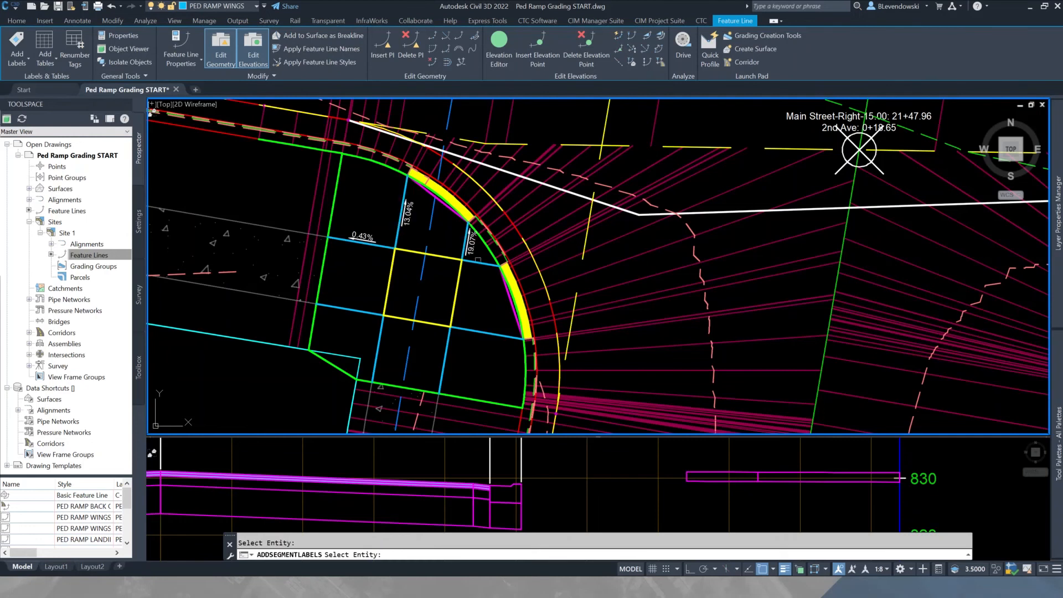
{"action": "left_click", "coordinate": [478, 260]}
{"action": "left_click", "coordinate": [476, 325]}
{"action": "left_click", "coordinate": [448, 341]}
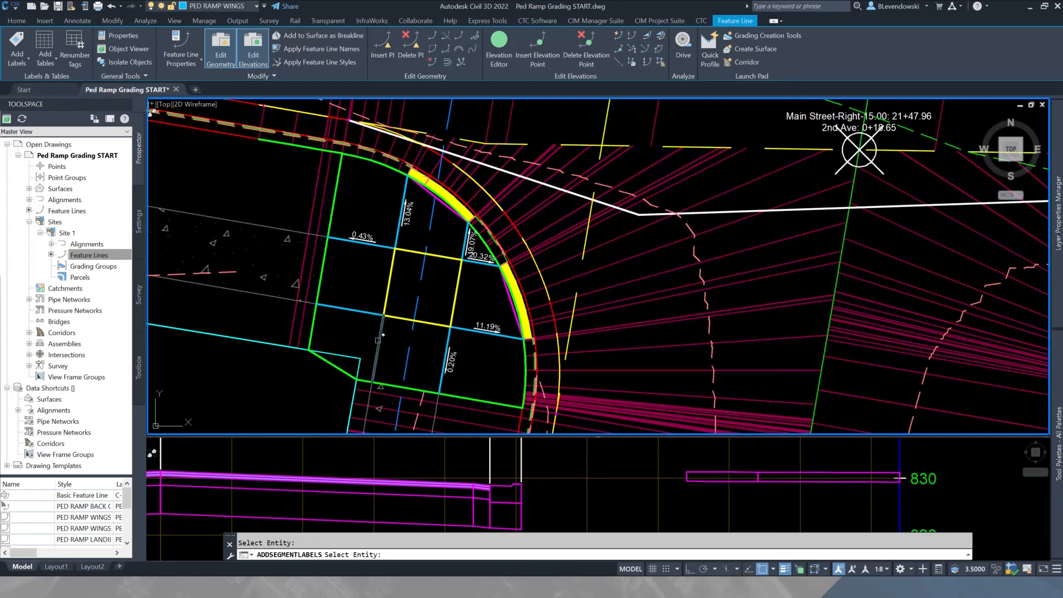
{"action": "left_click", "coordinate": [380, 342]}
{"action": "left_click", "coordinate": [350, 310]}
{"action": "left_click", "coordinate": [390, 283]}
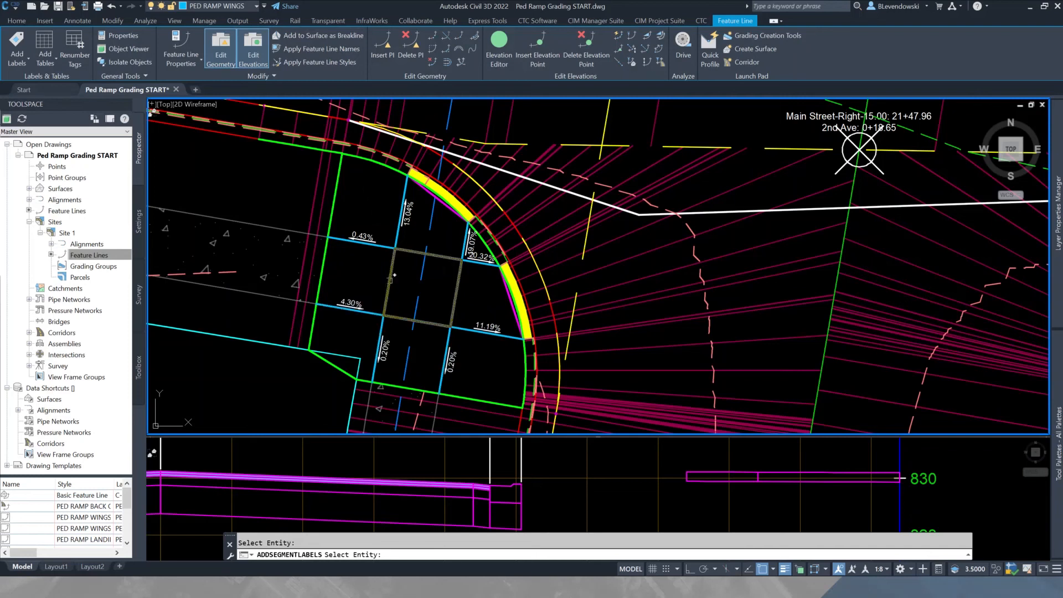
{"action": "key", "text": "Escape"}
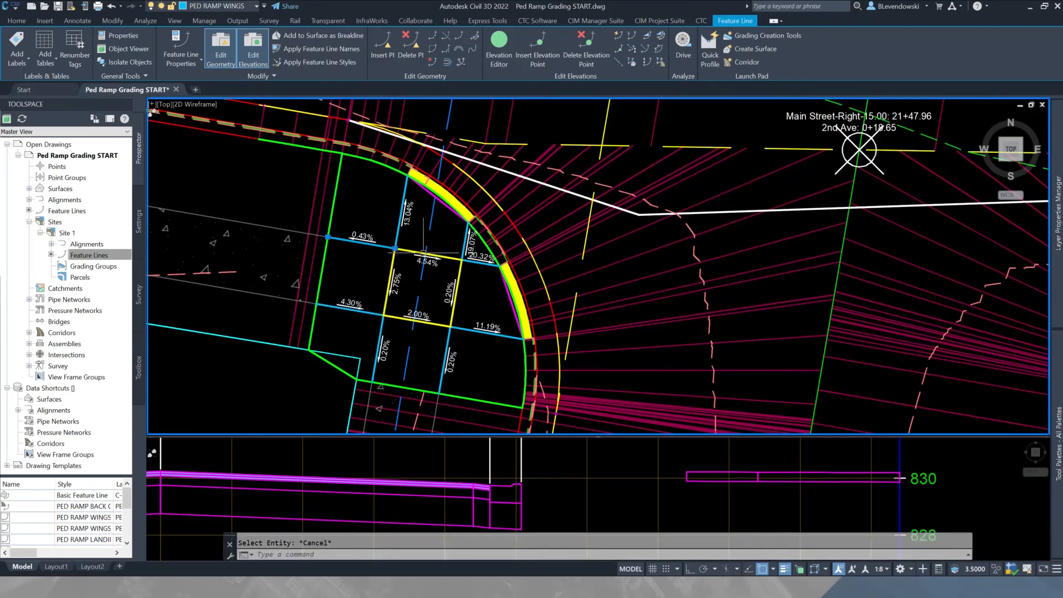
Examine the labelled slopes on the ramp landing and on the wing lines running to the back of curb and sidewalk.
{"action": "scroll", "coordinate": [423, 254], "scroll_direction": "up", "scroll_amount": 2}
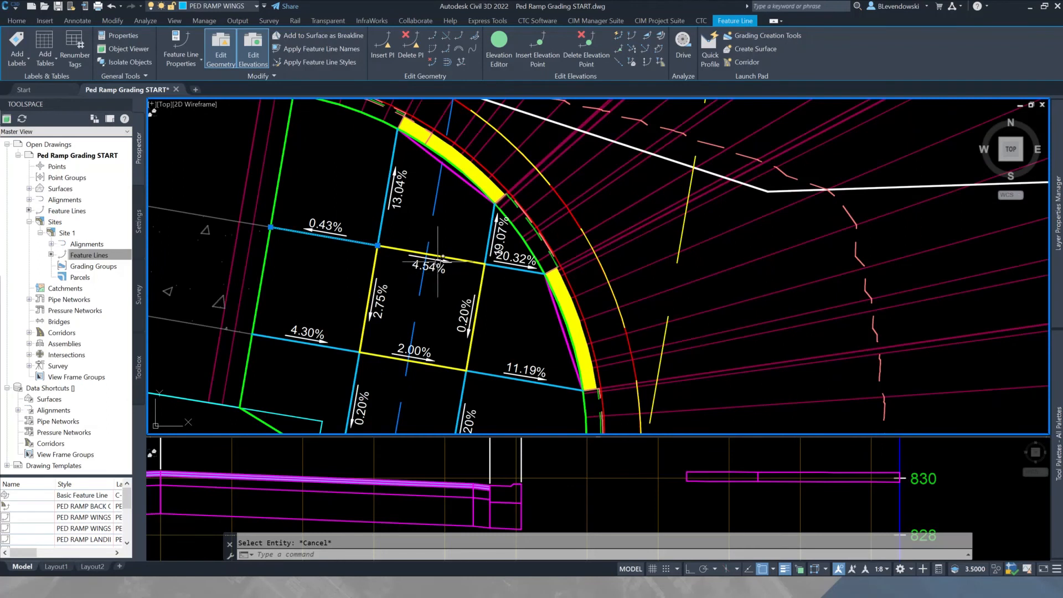
{"action": "middle_click_drag", "start_coordinate": [454, 289], "coordinate": [402, 279]}
{"action": "scroll", "coordinate": [401, 266], "scroll_direction": "down", "scroll_amount": 2}
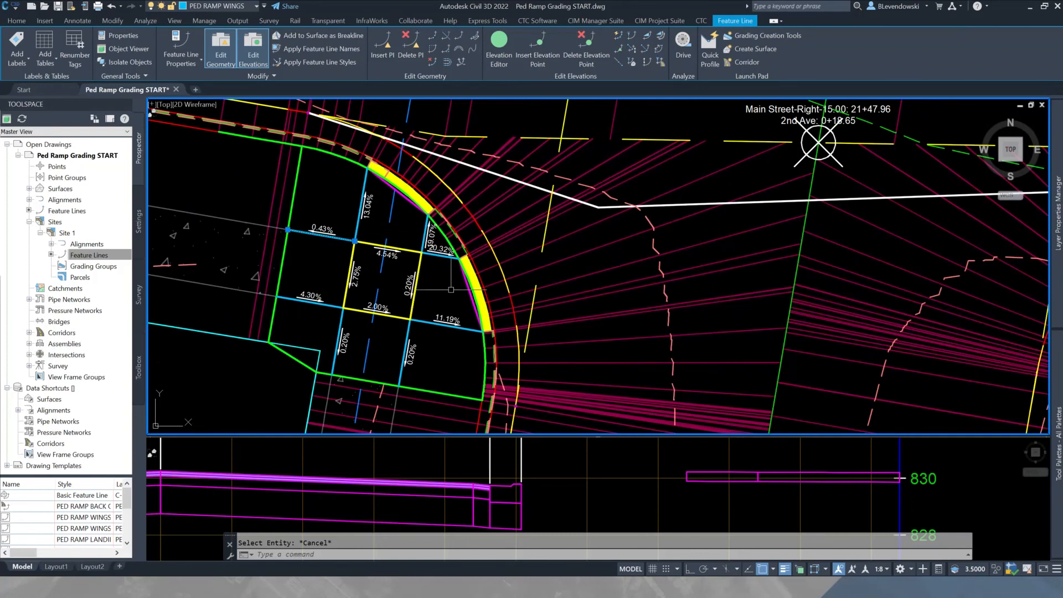
{"action": "key", "text": "Escape"}
{"action": "scroll", "coordinate": [446, 259], "scroll_direction": "up", "scroll_amount": 3}
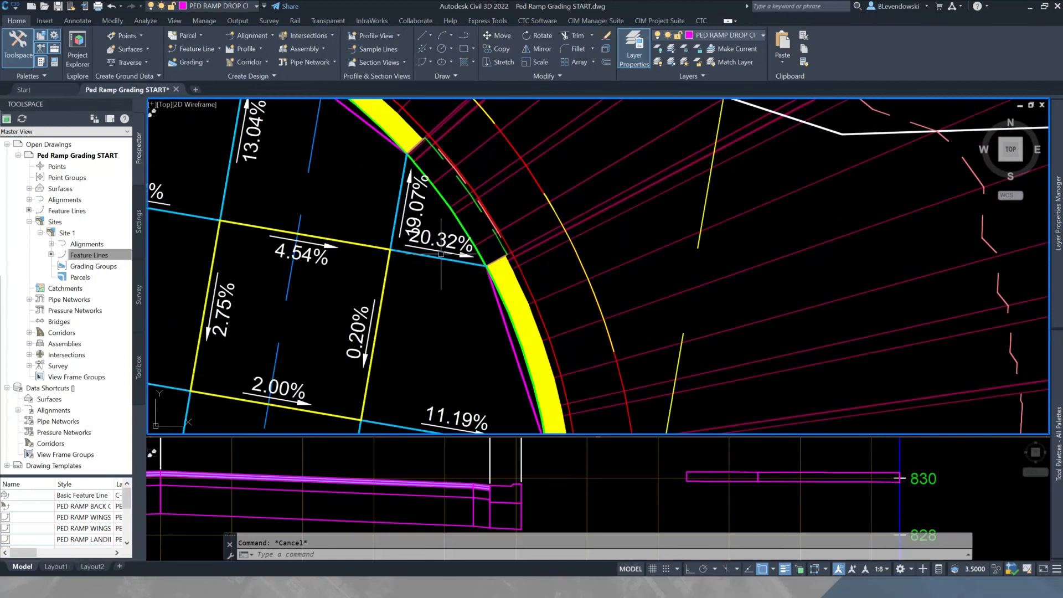
{"action": "scroll", "coordinate": [486, 252], "scroll_direction": "down", "scroll_amount": 3}
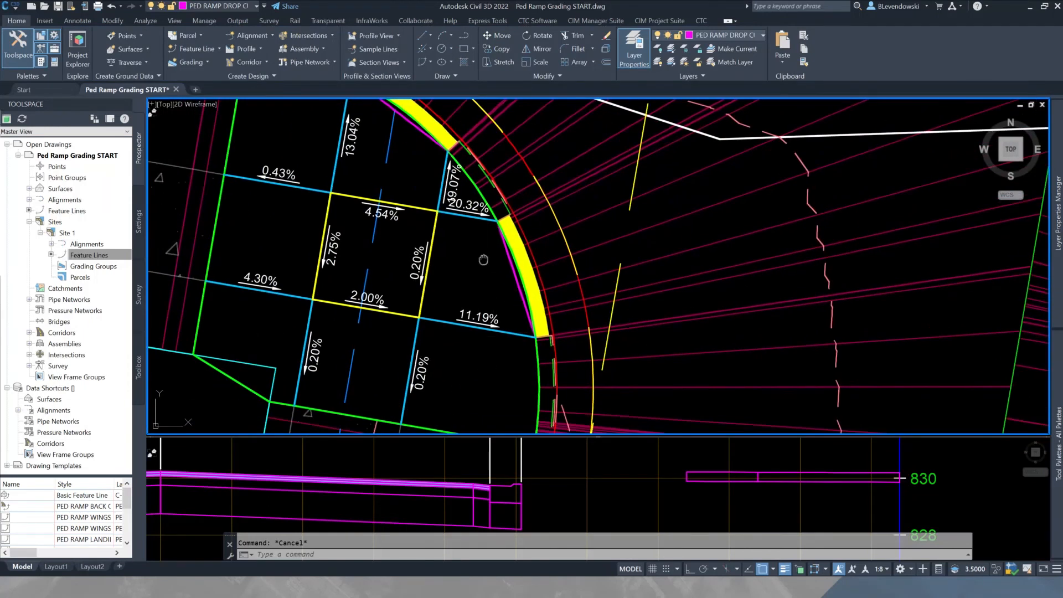
{"action": "middle_click_drag", "start_coordinate": [495, 246], "coordinate": [513, 291]}
{"action": "scroll", "coordinate": [512, 290], "scroll_direction": "down", "scroll_amount": 2}
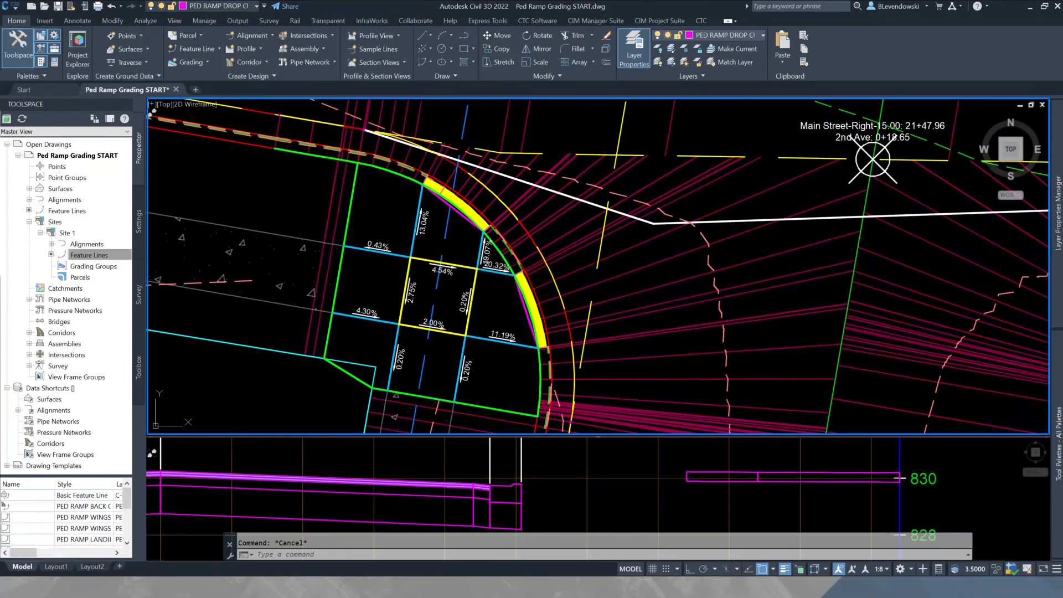
Set the grade of the 0.43% wing feature line beside the ramp landing to -2% with Quick Elevation Edit.
{"action": "scroll", "coordinate": [398, 261], "scroll_direction": "up", "scroll_amount": 4}
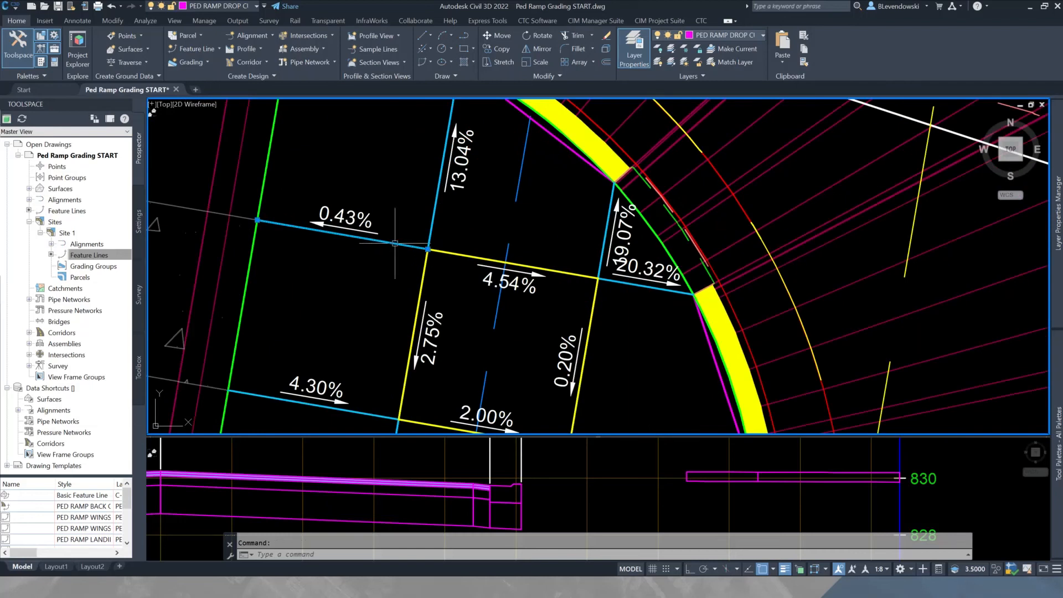
{"action": "left_click", "coordinate": [395, 243]}
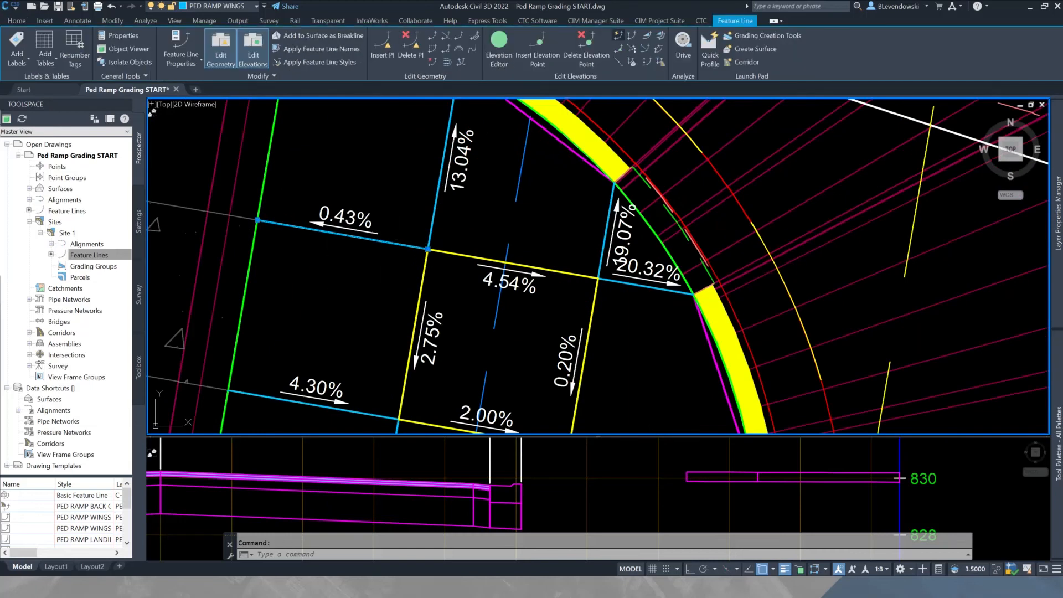
{"action": "left_click", "coordinate": [618, 35]}
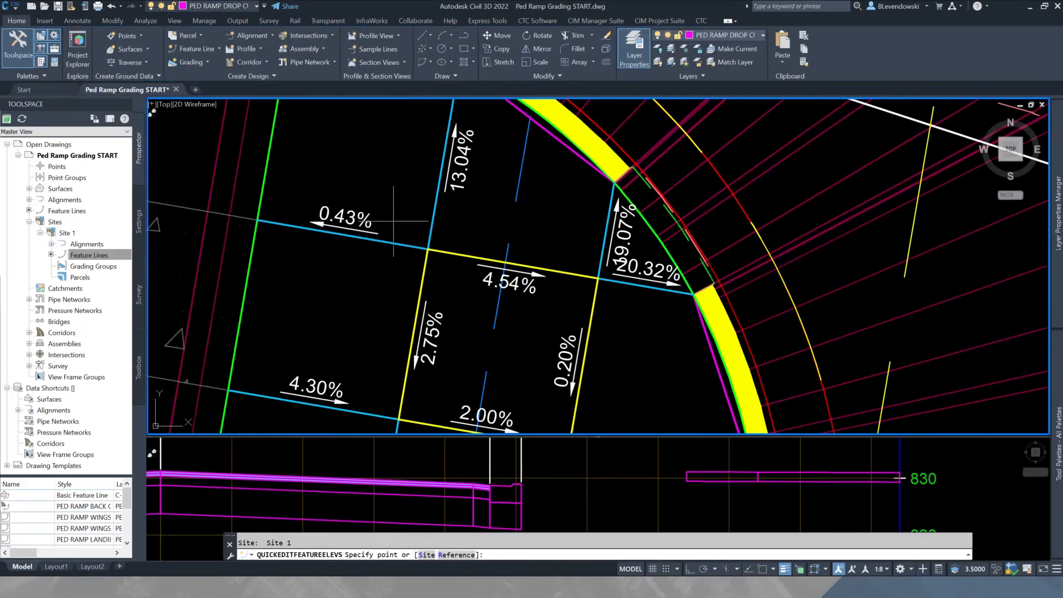
{"action": "left_click", "coordinate": [354, 238]}
{"action": "type", "text": "-"}
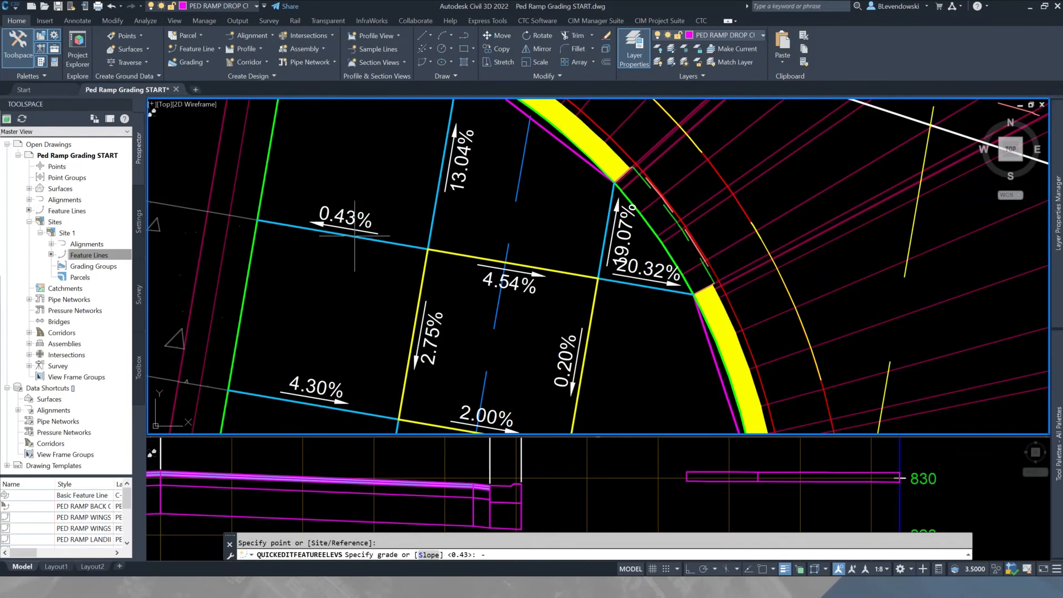
{"action": "type", "text": "2"}
{"action": "key", "text": "Return"}
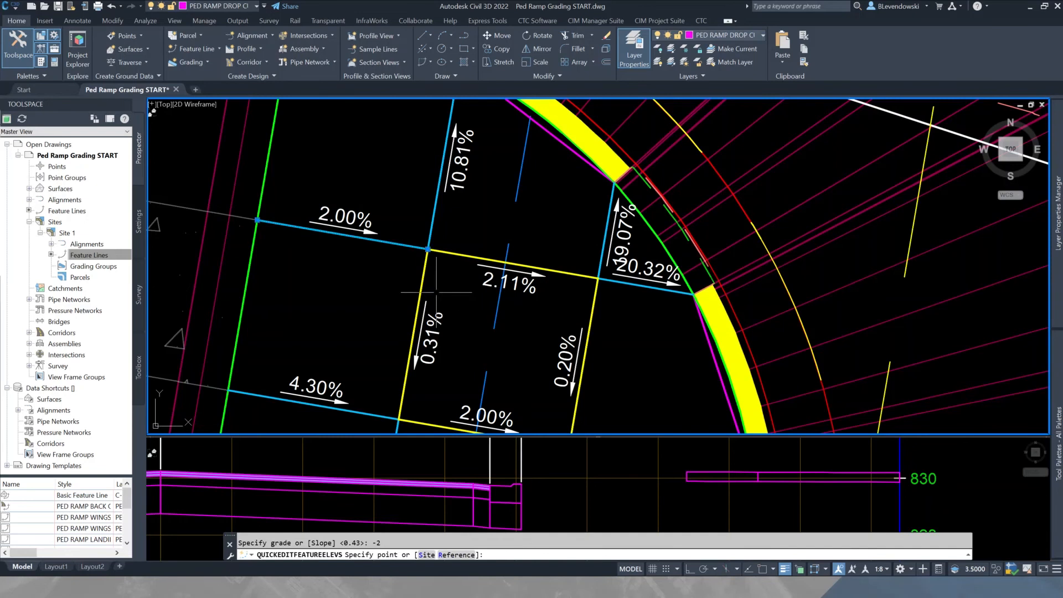
{"action": "key", "text": "Escape"}
{"action": "scroll", "coordinate": [440, 248], "scroll_direction": "down", "scroll_amount": 2}
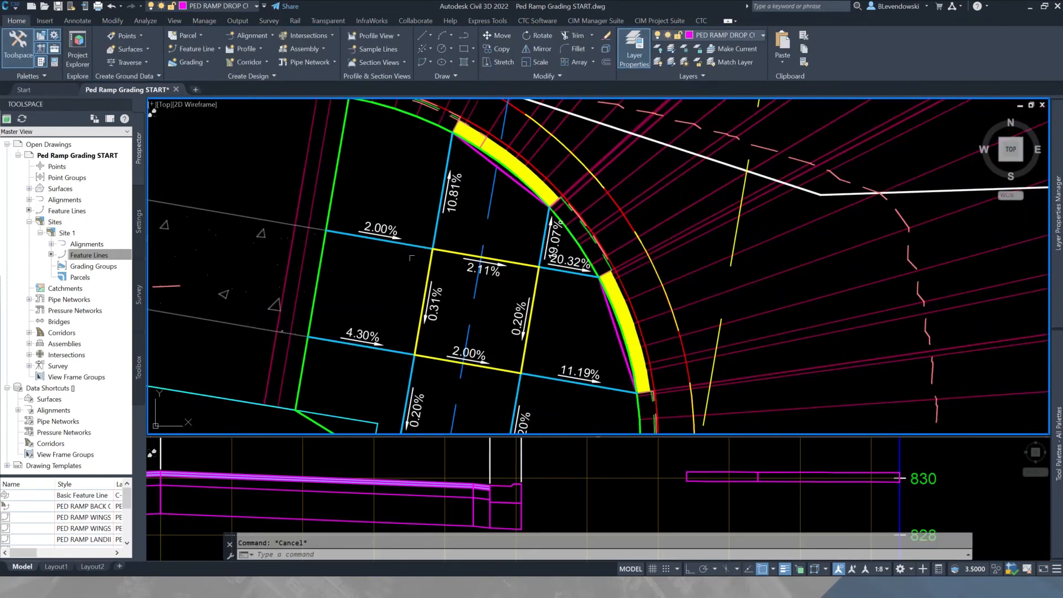
{"action": "left_click", "coordinate": [422, 244]}
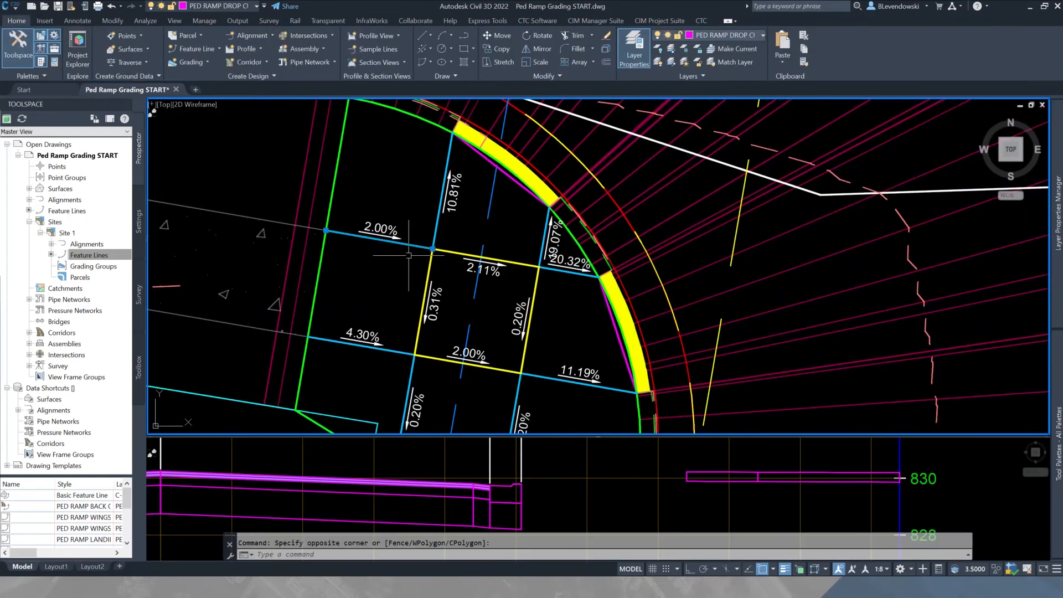
{"action": "left_click", "coordinate": [383, 289]}
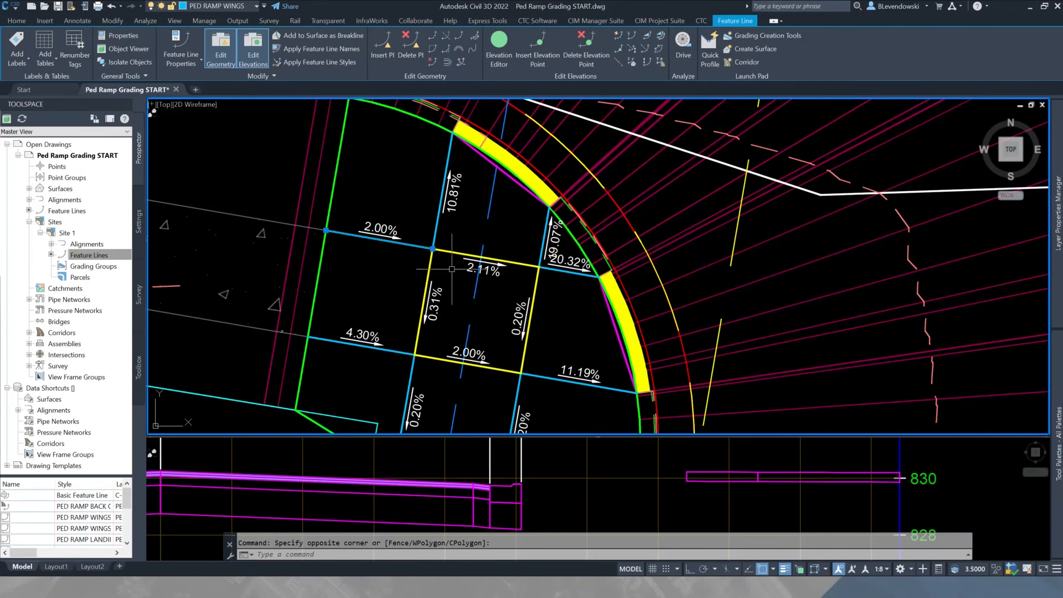
{"action": "scroll", "coordinate": [443, 209], "scroll_direction": "down", "scroll_amount": 2}
{"action": "key", "text": "Escape"}
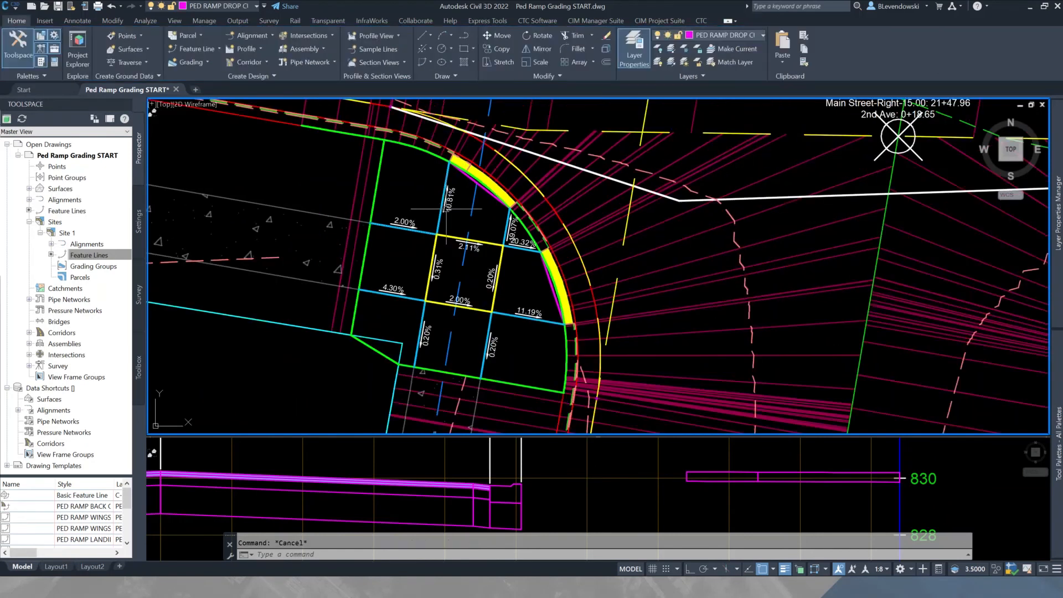
Open the CIM Project Suite Auto Grader beside the ramp and select the Front Ramps (5-8.5%) grading family.
{"action": "left_click", "coordinate": [658, 21]}
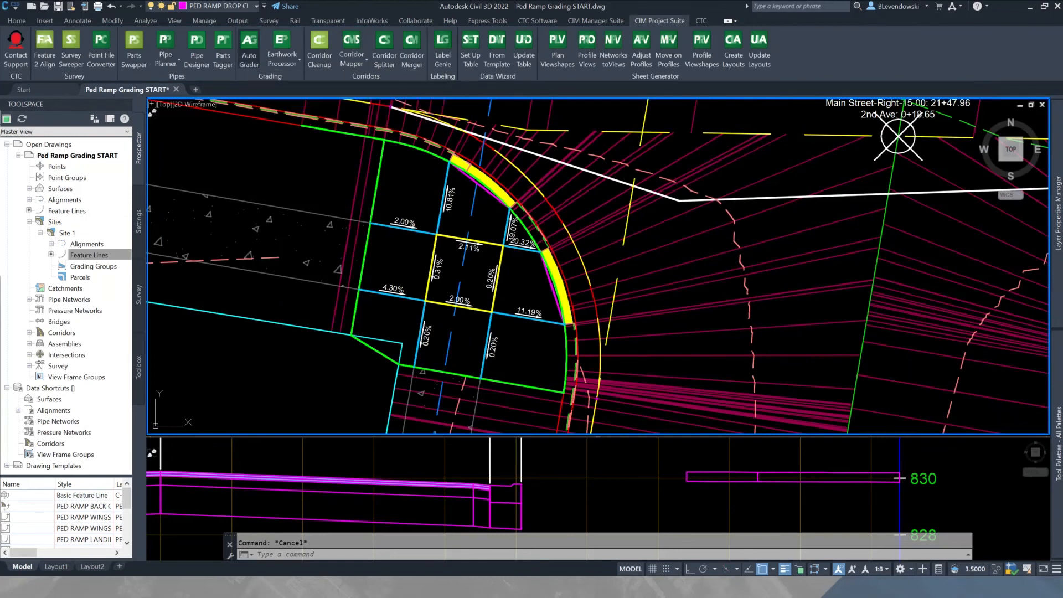
{"action": "left_click", "coordinate": [249, 47]}
{"action": "left_click_drag", "start_coordinate": [799, 159], "coordinate": [763, 141]}
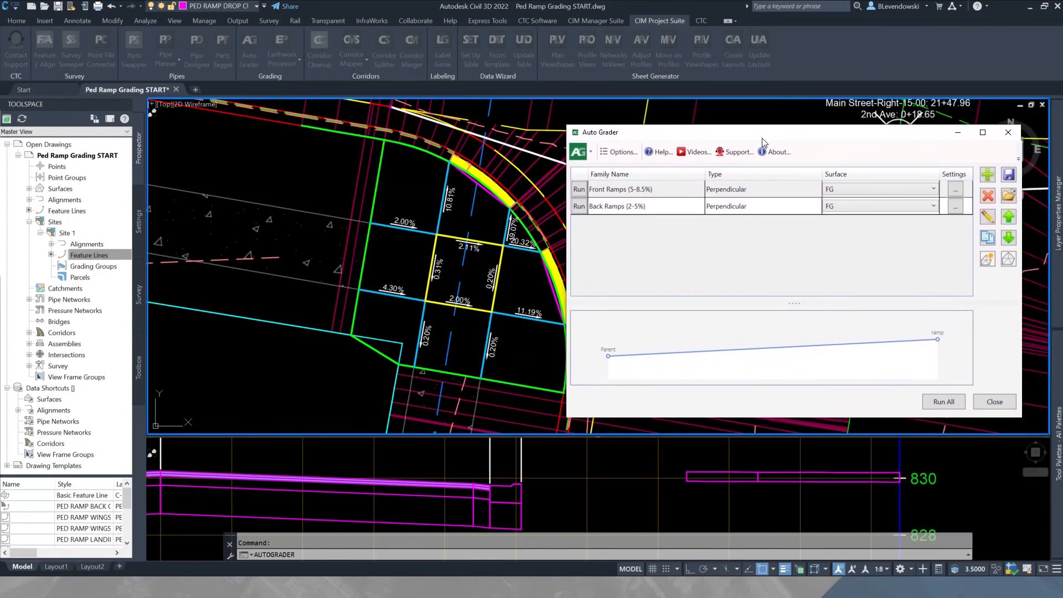
{"action": "left_click", "coordinate": [646, 188]}
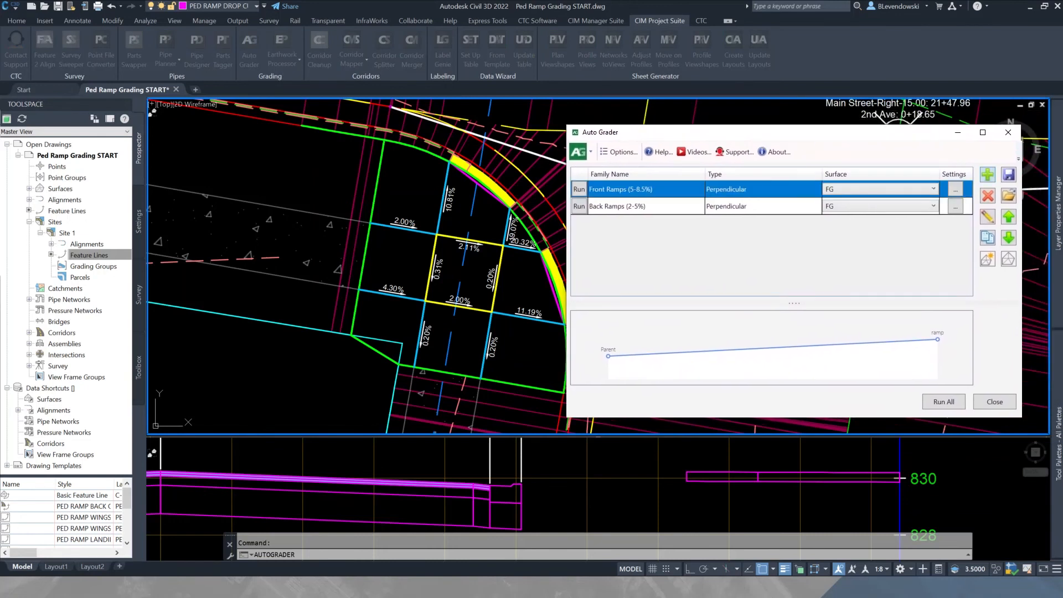
Create a new grading family of the Perpendicular type and leave its settings without defining any grade breaks.
{"action": "left_click", "coordinate": [988, 174]}
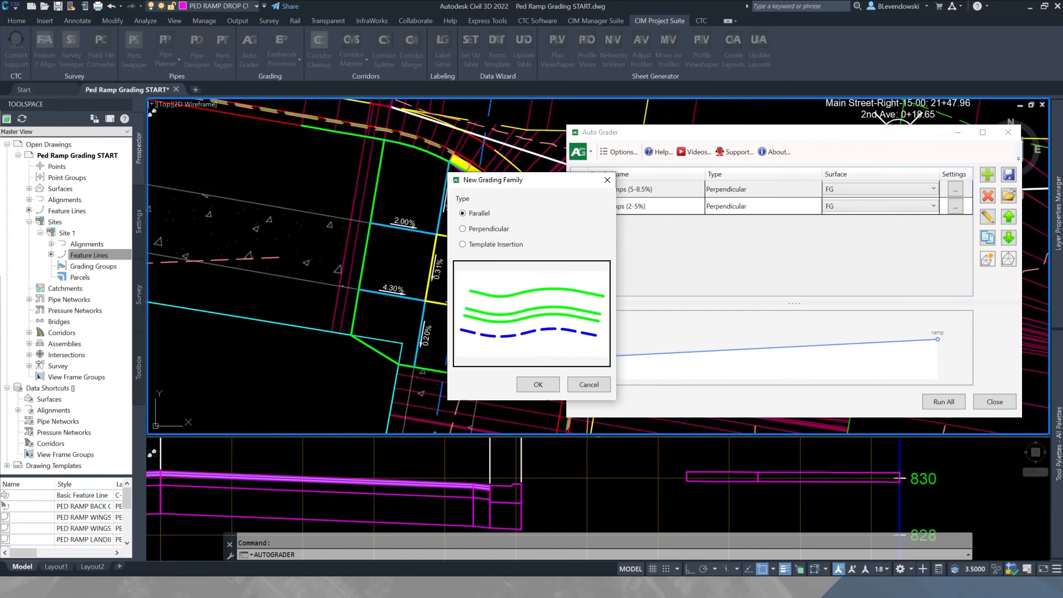
{"action": "left_click", "coordinate": [463, 229]}
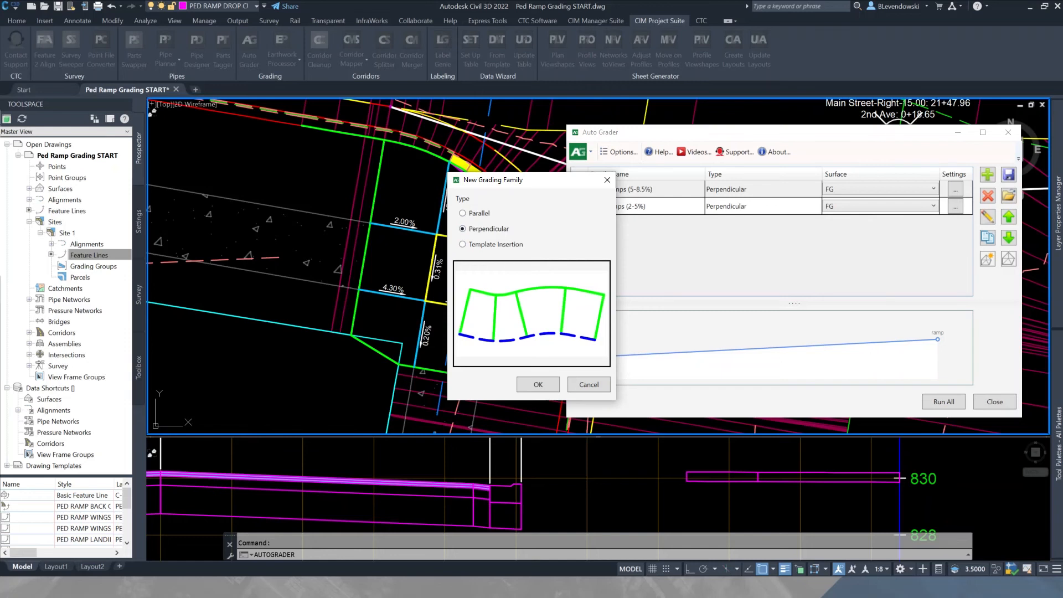
{"action": "left_click_drag", "start_coordinate": [498, 180], "coordinate": [610, 172]}
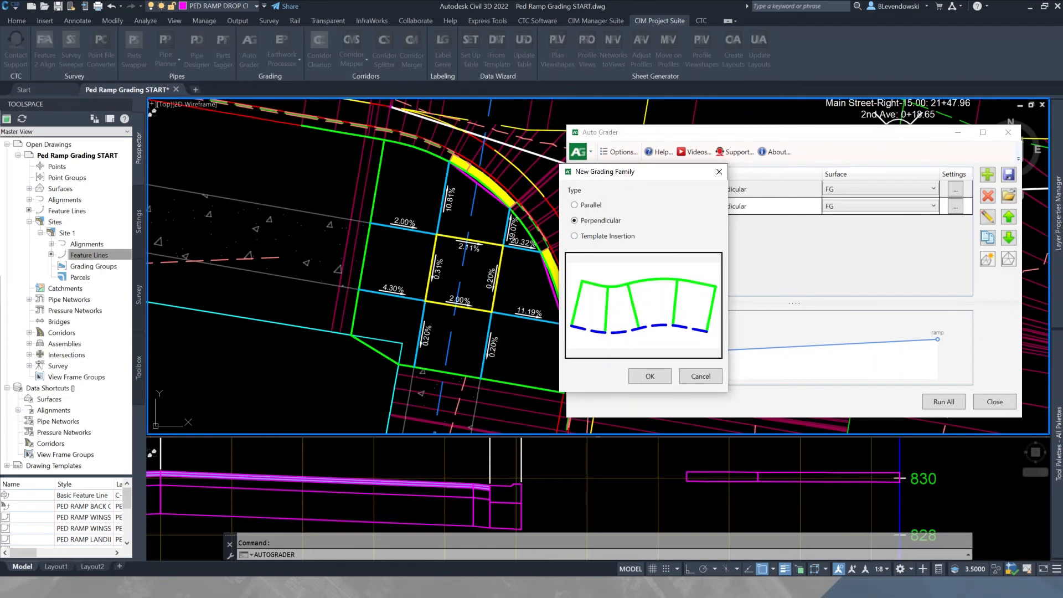
{"action": "key", "text": "Return"}
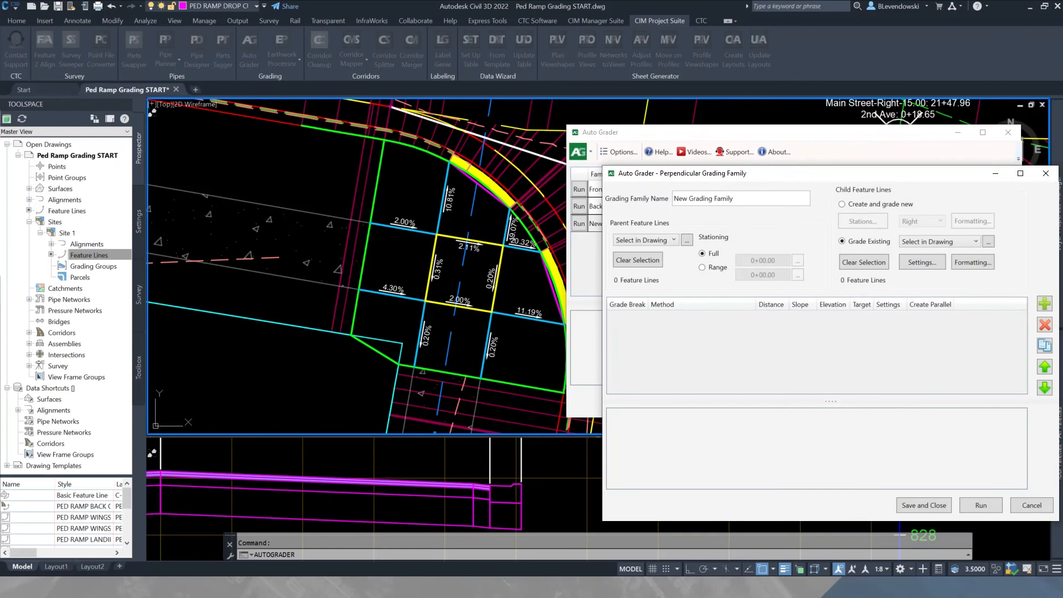
{"action": "left_click", "coordinate": [1031, 504]}
Delete the empty New Grading Family from Auto Grader without saving it to a template.
{"action": "left_click", "coordinate": [645, 223]}
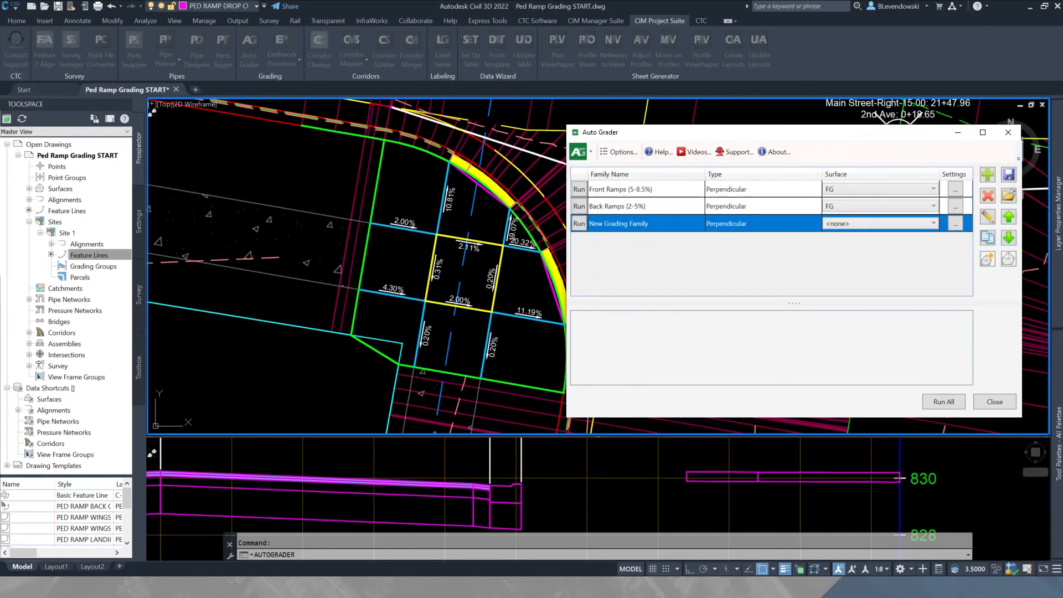
{"action": "left_click", "coordinate": [986, 195]}
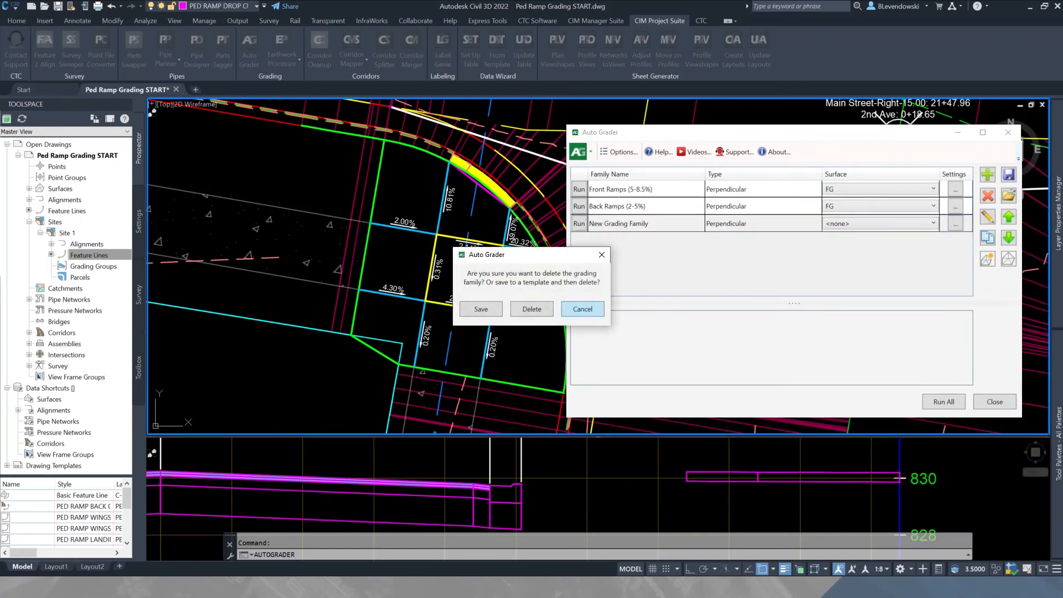
{"action": "left_click", "coordinate": [531, 309]}
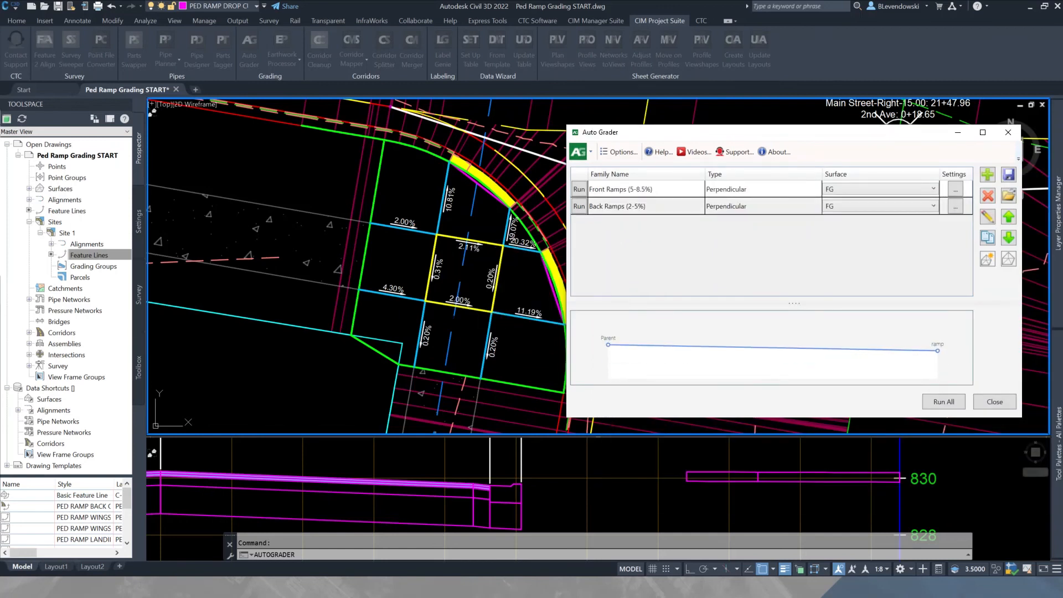
Open the Front Ramps (5-8.5%) perpendicular grading family for editing.
{"action": "left_click", "coordinate": [646, 189]}
{"action": "left_click", "coordinate": [646, 206]}
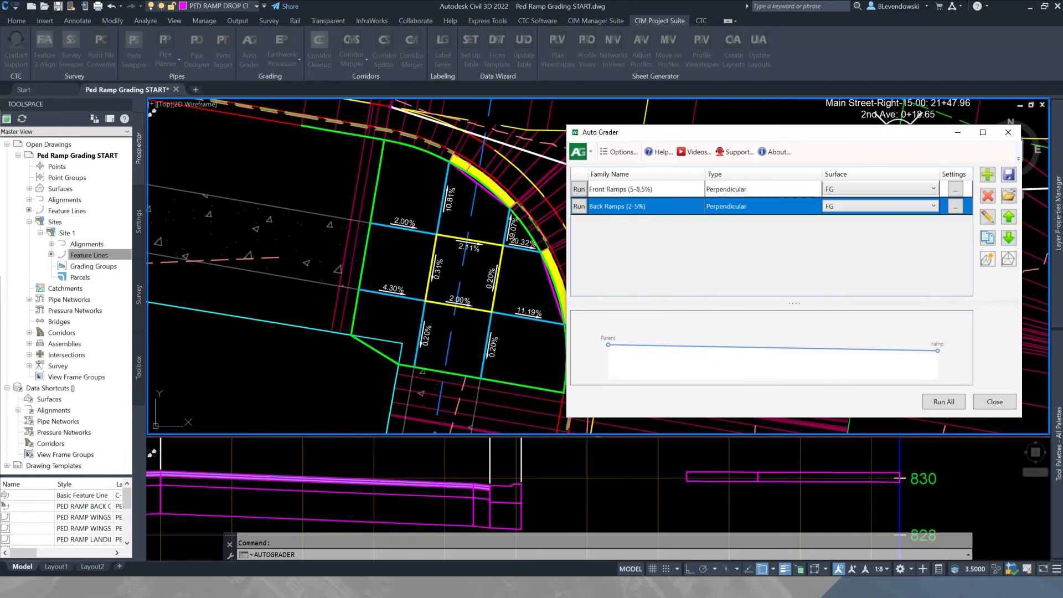
{"action": "double_click", "coordinate": [646, 188]}
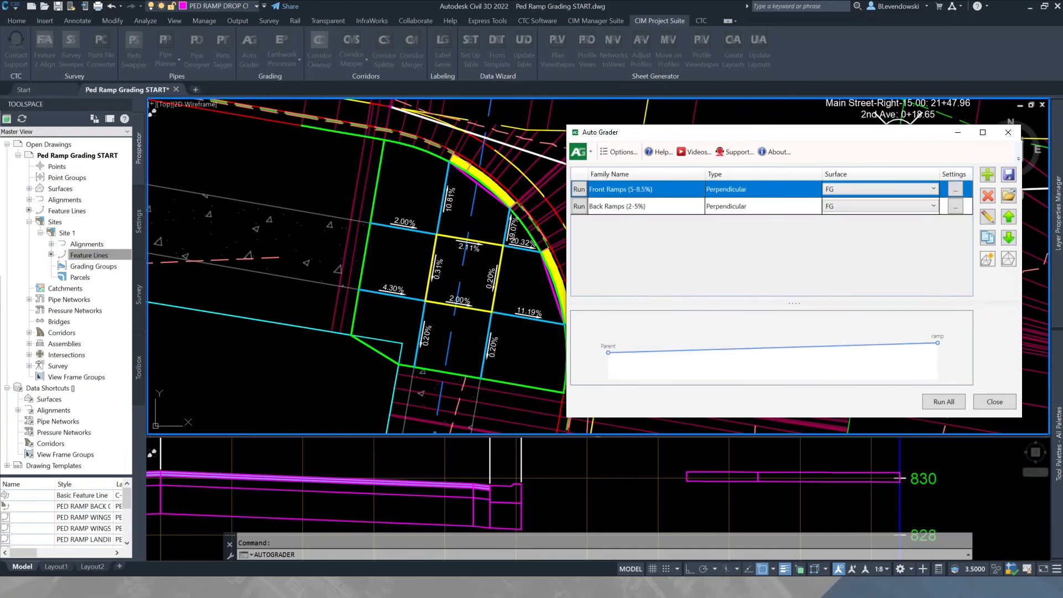
{"action": "left_click_drag", "start_coordinate": [725, 176], "coordinate": [653, 135]}
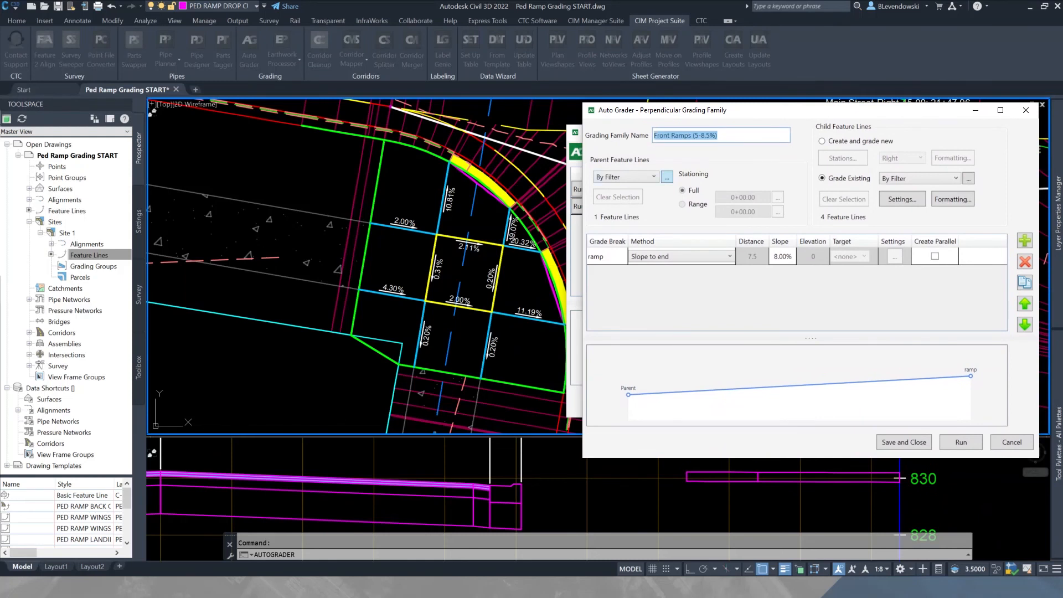
Examine the layer filters that pick the parent and the child feature lines of the Front Ramps family.
{"action": "left_click", "coordinate": [667, 176]}
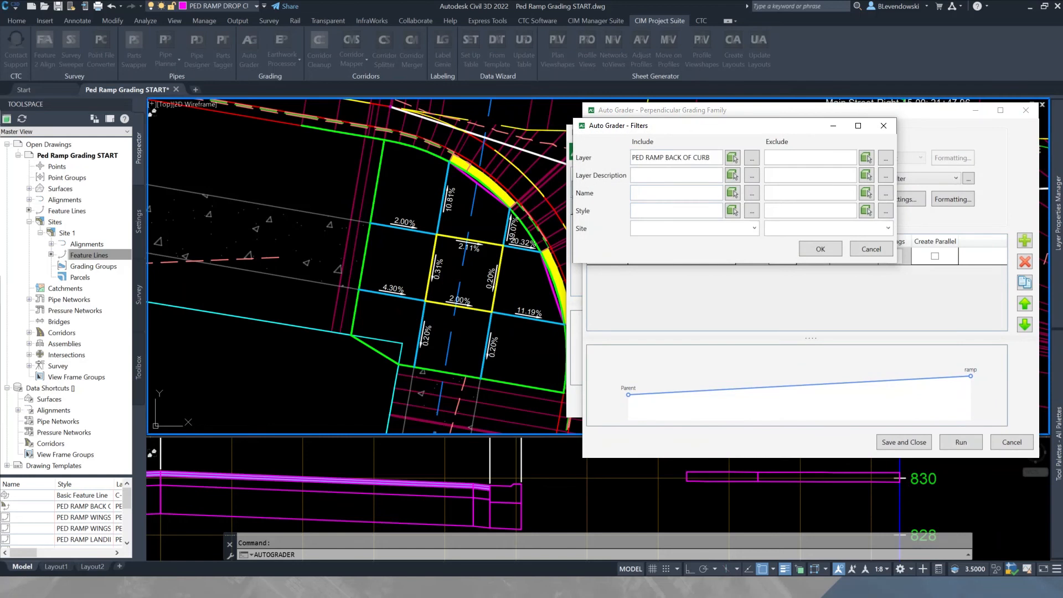
{"action": "left_click_drag", "start_coordinate": [710, 157], "coordinate": [632, 158]}
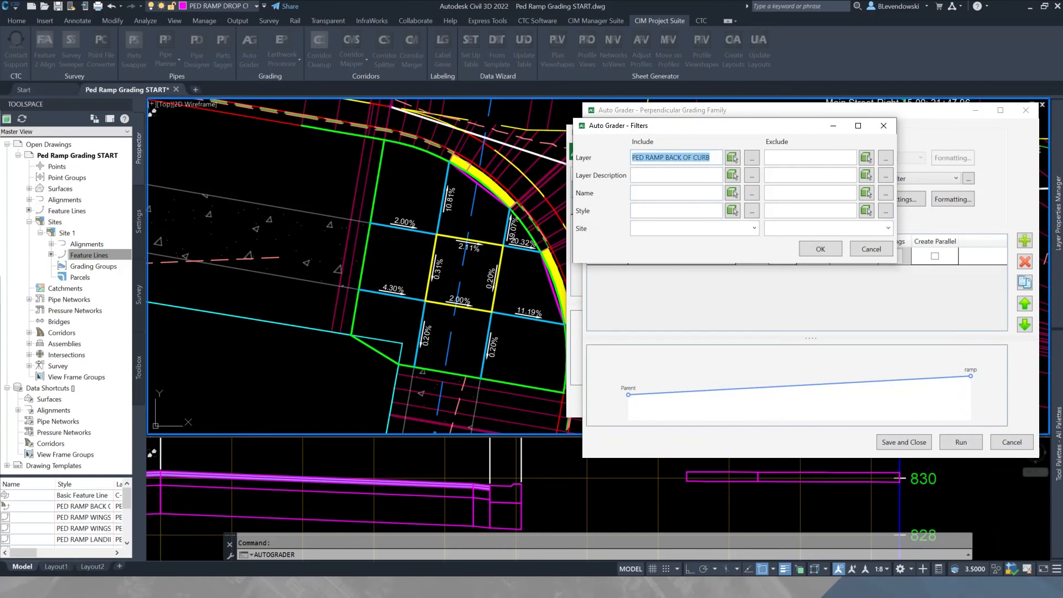
{"action": "left_click", "coordinate": [709, 157]}
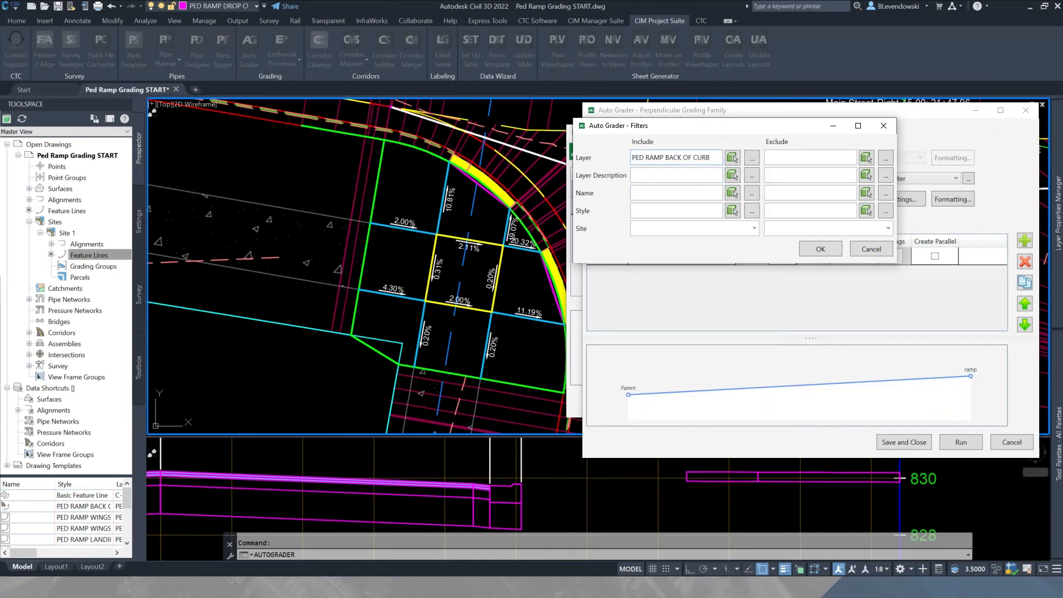
{"action": "key", "text": "Return"}
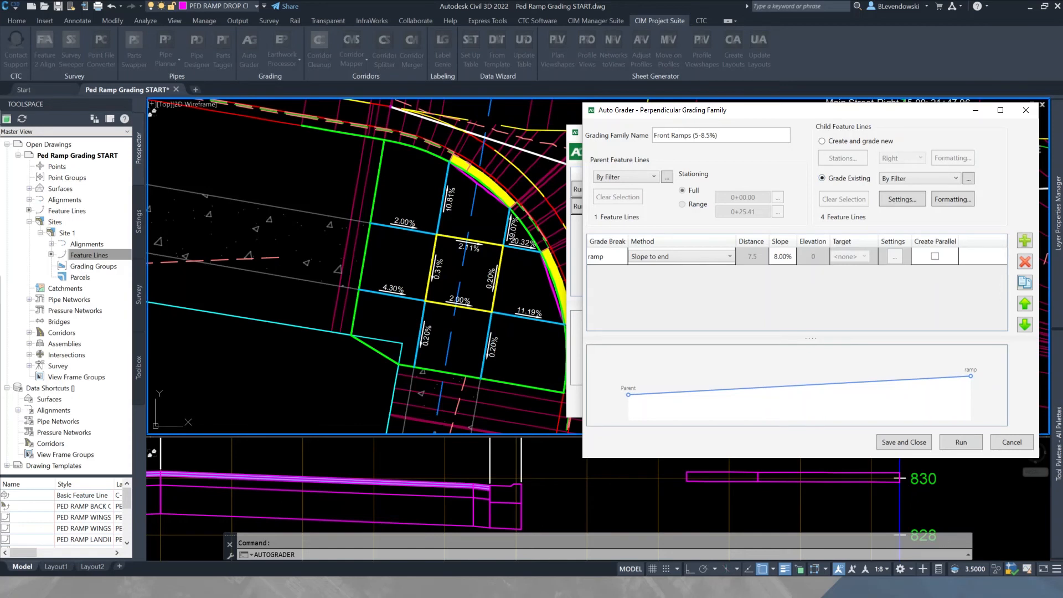
{"action": "left_click", "coordinate": [969, 179]}
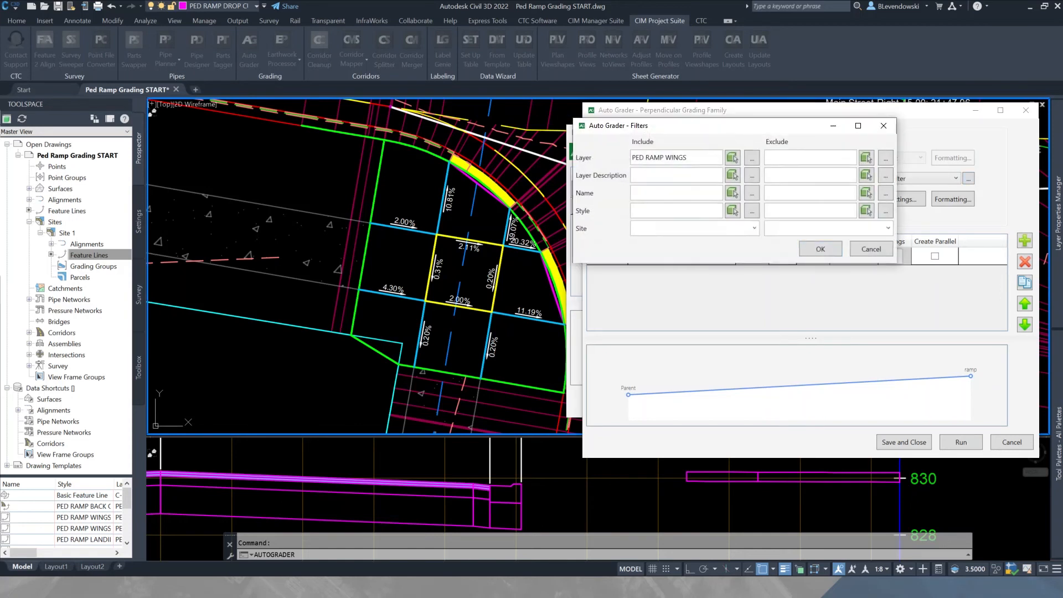
{"action": "left_click", "coordinate": [659, 157]}
{"action": "left_click", "coordinate": [667, 157]}
{"action": "key", "text": "Return"}
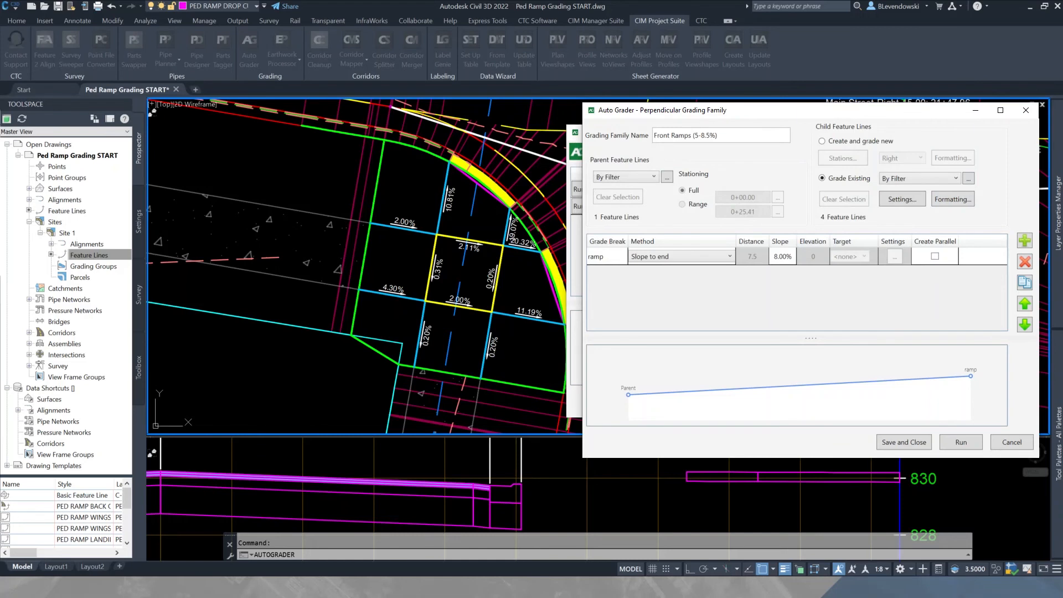
Review the ramp grade break's slope and the available grading methods, keeping Slope to end.
{"action": "left_click", "coordinate": [606, 257]}
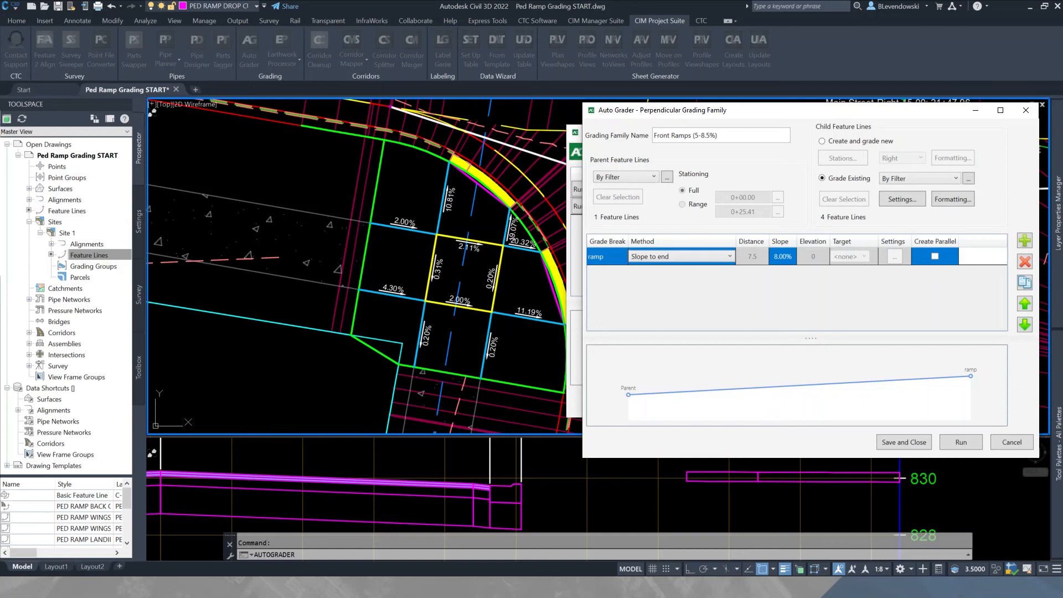
{"action": "key", "text": "ctrl"}
{"action": "left_click", "coordinate": [681, 256]}
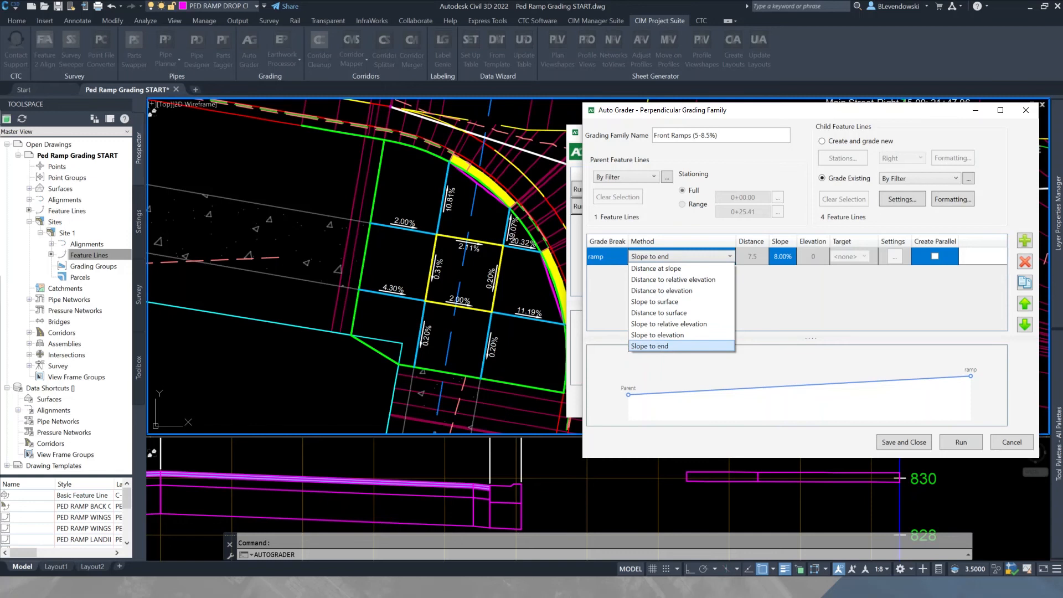
{"action": "key", "text": "Escape"}
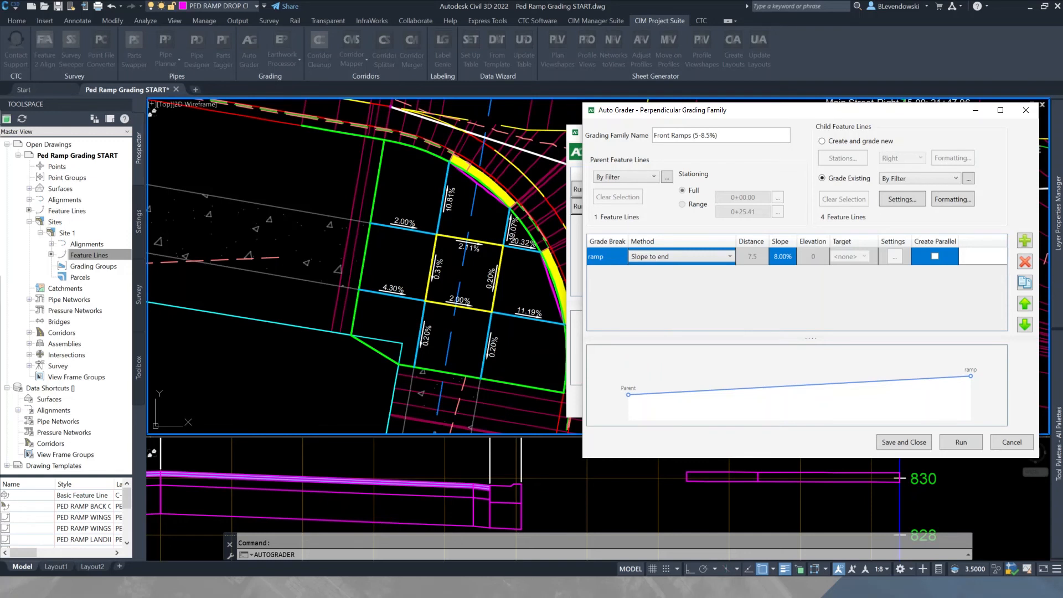
{"action": "left_click", "coordinate": [784, 257]}
Recheck the child and parent layer filters and review the child formatting for style, layer and site.
{"action": "left_click", "coordinate": [968, 178]}
{"action": "triple_click", "coordinate": [676, 158]}
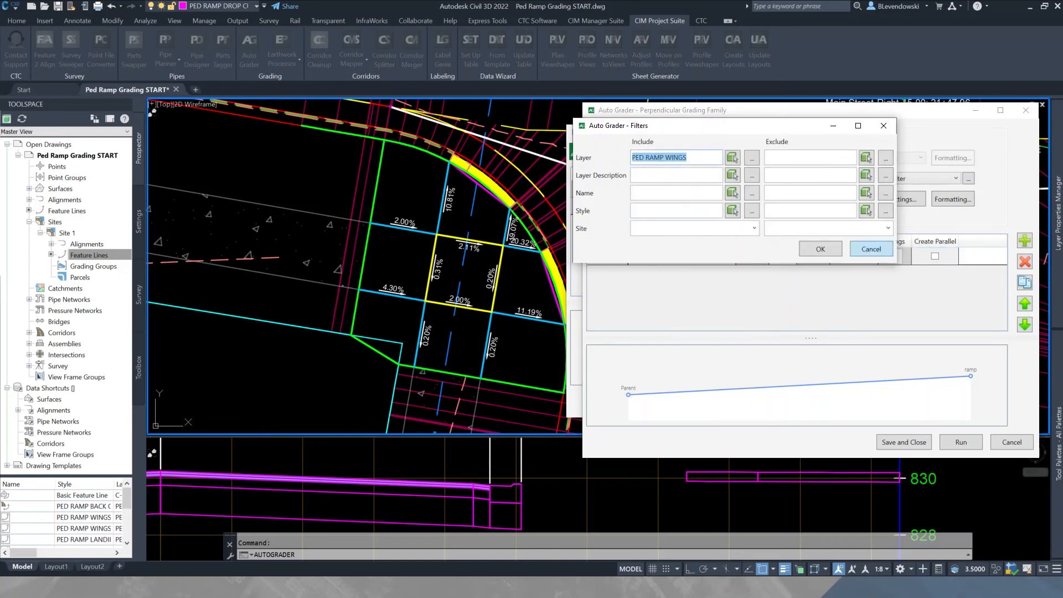
{"action": "left_click", "coordinate": [871, 249]}
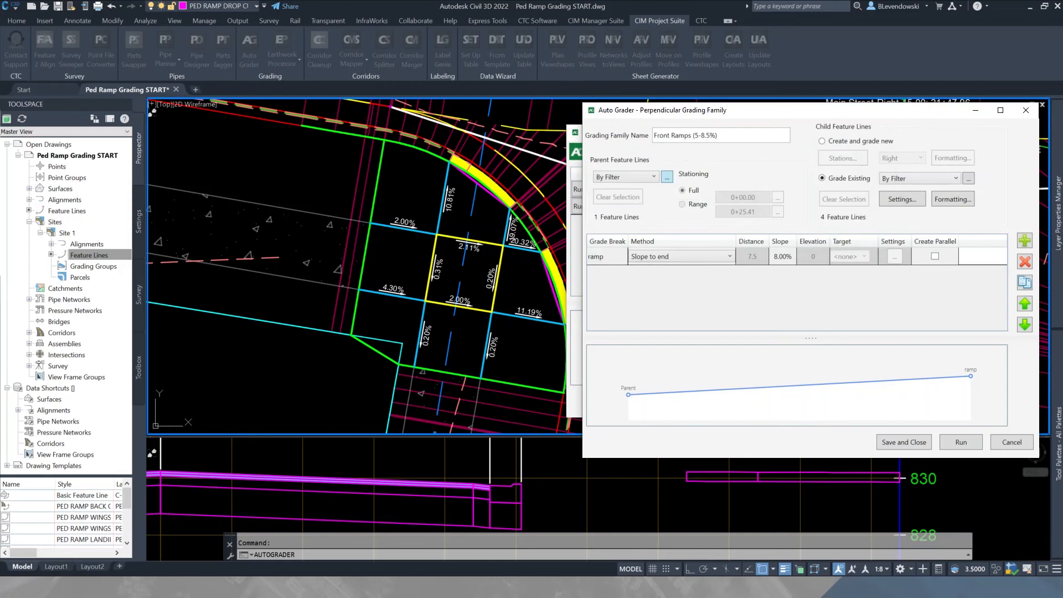
{"action": "left_click", "coordinate": [666, 176]}
{"action": "left_click_drag", "start_coordinate": [711, 157], "coordinate": [631, 158]}
{"action": "left_click", "coordinate": [871, 249]}
{"action": "left_click", "coordinate": [952, 199]}
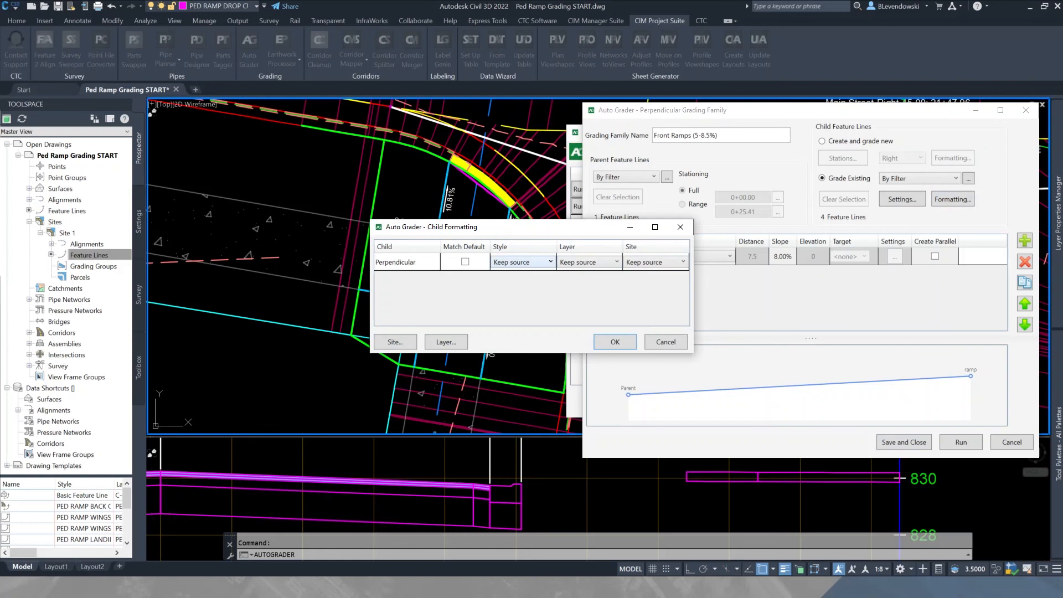
{"action": "key", "text": "Return"}
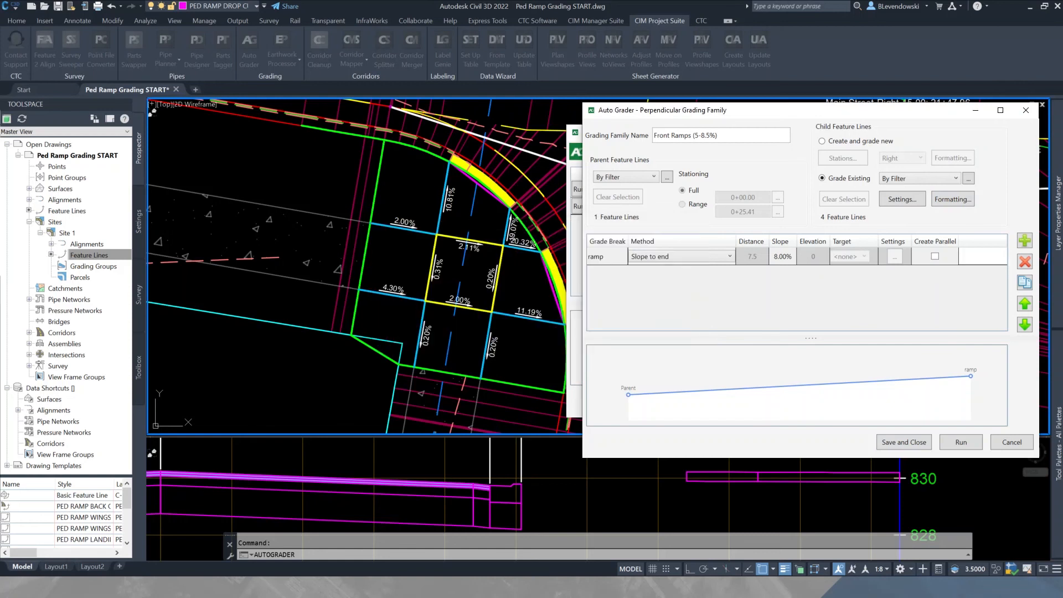
Close the Front Ramps family editor and set the mid-ordinate supplementing distance to 1 in that family's surface settings.
{"action": "key", "text": "Return"}
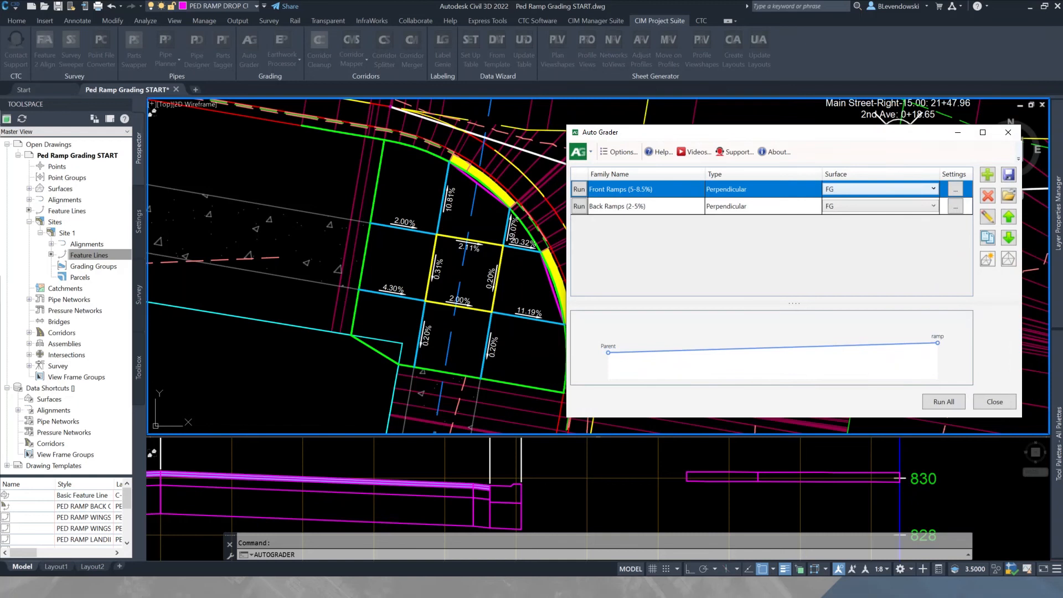
{"action": "left_click", "coordinate": [955, 189]}
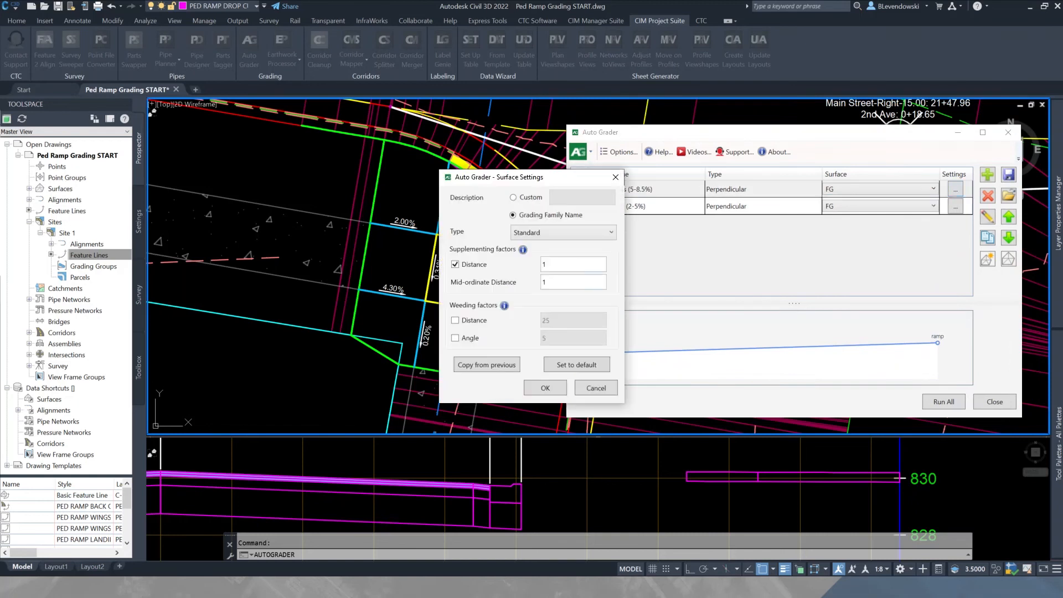
{"action": "double_click", "coordinate": [544, 264]}
{"action": "key", "text": "Tab"}
{"action": "type", "text": "1"}
{"action": "key", "text": "Return"}
Run the Front Ramps (5-8.5%) grading family on the FG surface and close Auto Grader.
{"action": "left_click_drag", "start_coordinate": [701, 132], "coordinate": [734, 99]}
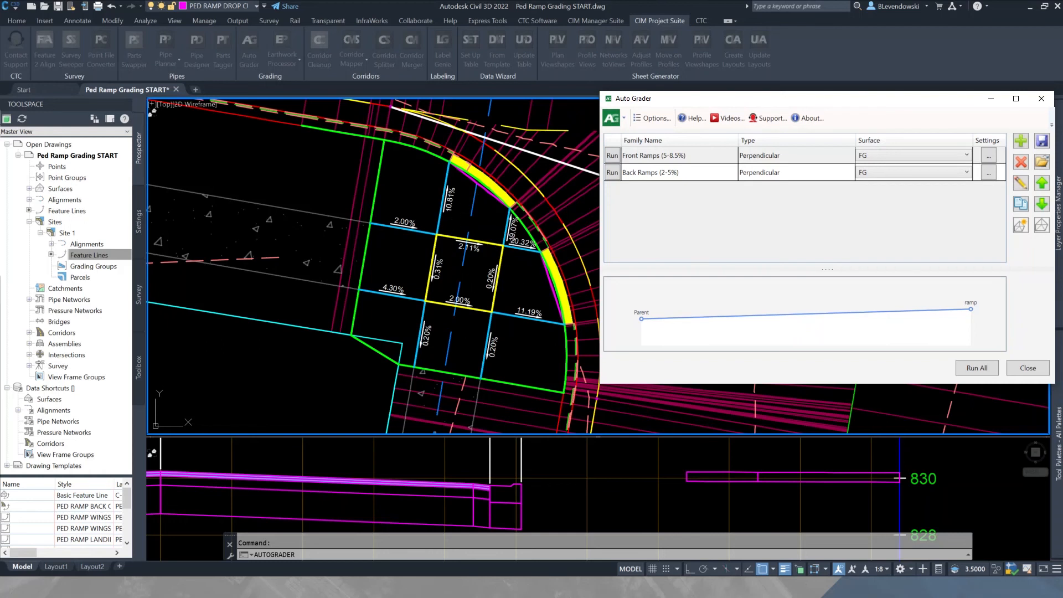
{"action": "left_click", "coordinate": [612, 155]}
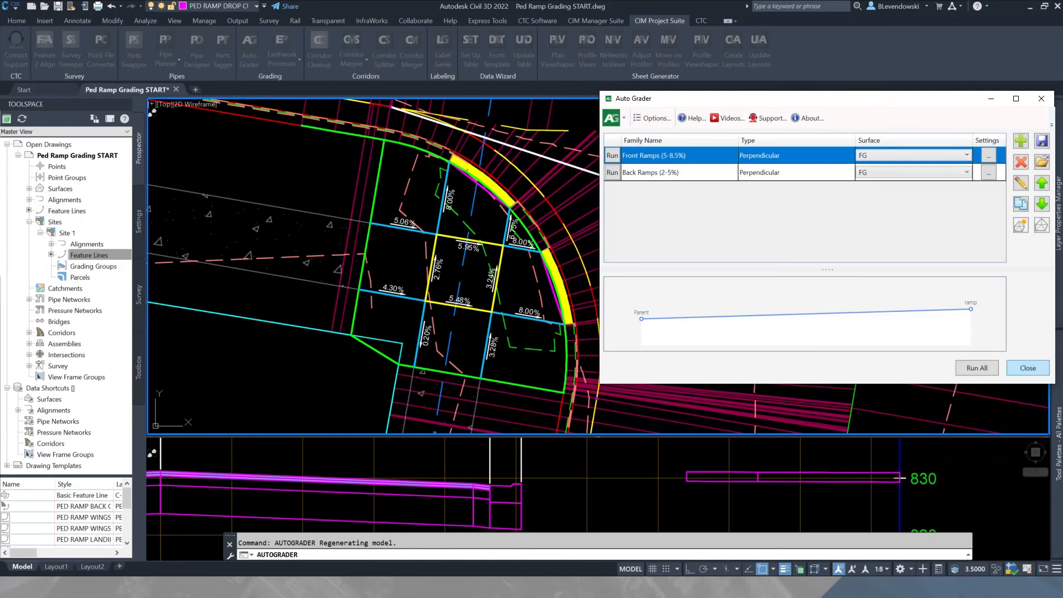
{"action": "left_click", "coordinate": [1028, 367]}
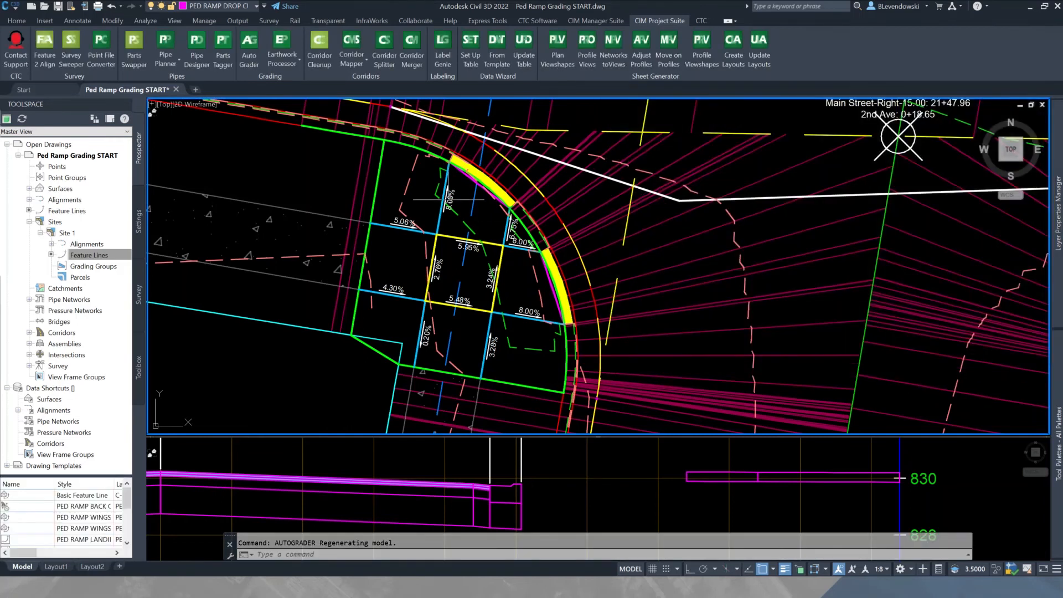
Examine the slope labels around the landing and how the contours meet the ramp and drop curb corner.
{"action": "scroll", "coordinate": [447, 195], "scroll_direction": "up", "scroll_amount": 1}
{"action": "scroll", "coordinate": [449, 197], "scroll_direction": "up", "scroll_amount": 1}
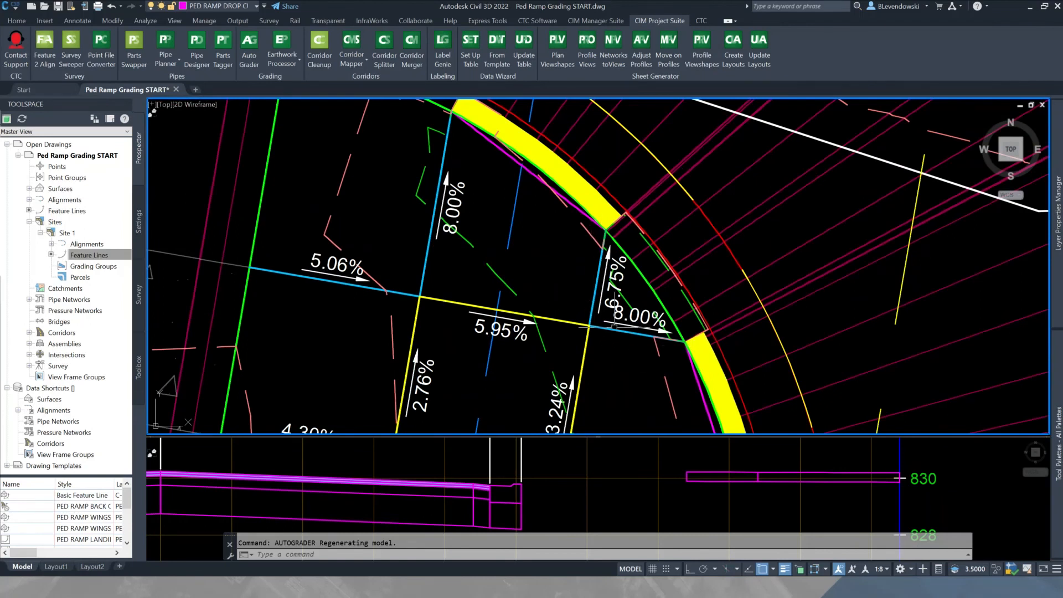
{"action": "scroll", "coordinate": [619, 277], "scroll_direction": "down", "scroll_amount": 2}
{"action": "mouse_move", "coordinate": [631, 337]}
{"action": "middle_mouse_down"}
{"action": "mouse_move", "coordinate": [577, 275]}
{"action": "mouse_move", "coordinate": [554, 267]}
{"action": "middle_mouse_up"}
{"action": "scroll", "coordinate": [552, 242], "scroll_direction": "up", "scroll_amount": 8}
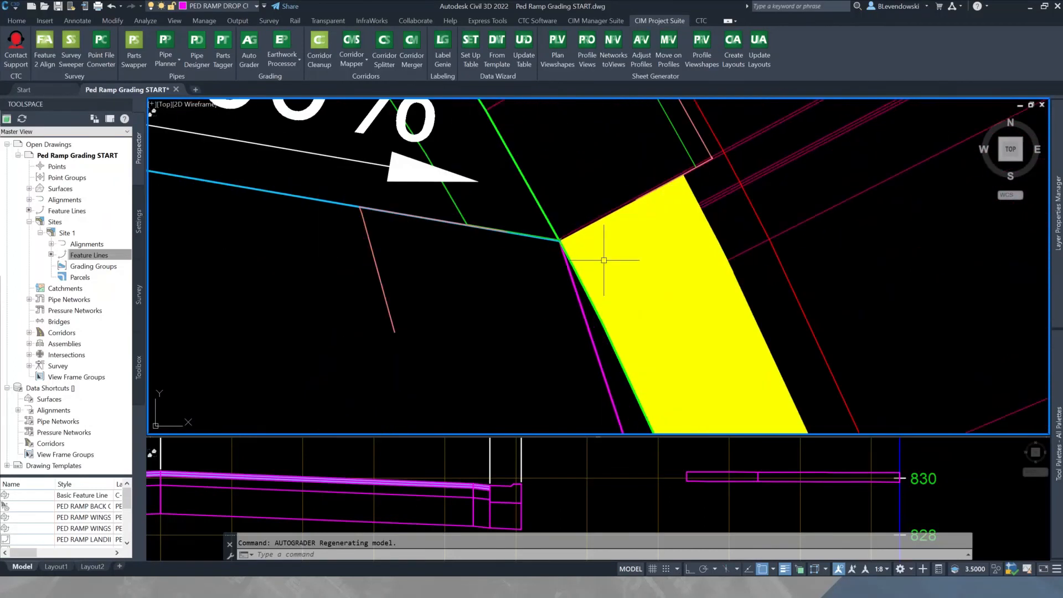
{"action": "scroll", "coordinate": [551, 233], "scroll_direction": "up", "scroll_amount": 3}
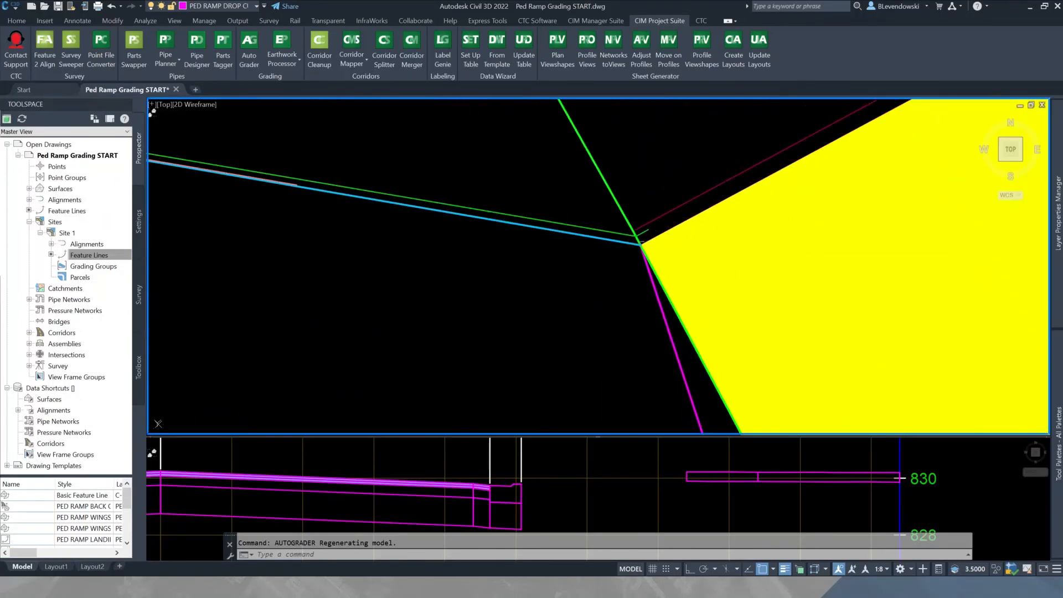
{"action": "key", "text": "ctrl"}
{"action": "key", "text": "ctrl"}
{"action": "scroll", "coordinate": [672, 256], "scroll_direction": "down", "scroll_amount": 6}
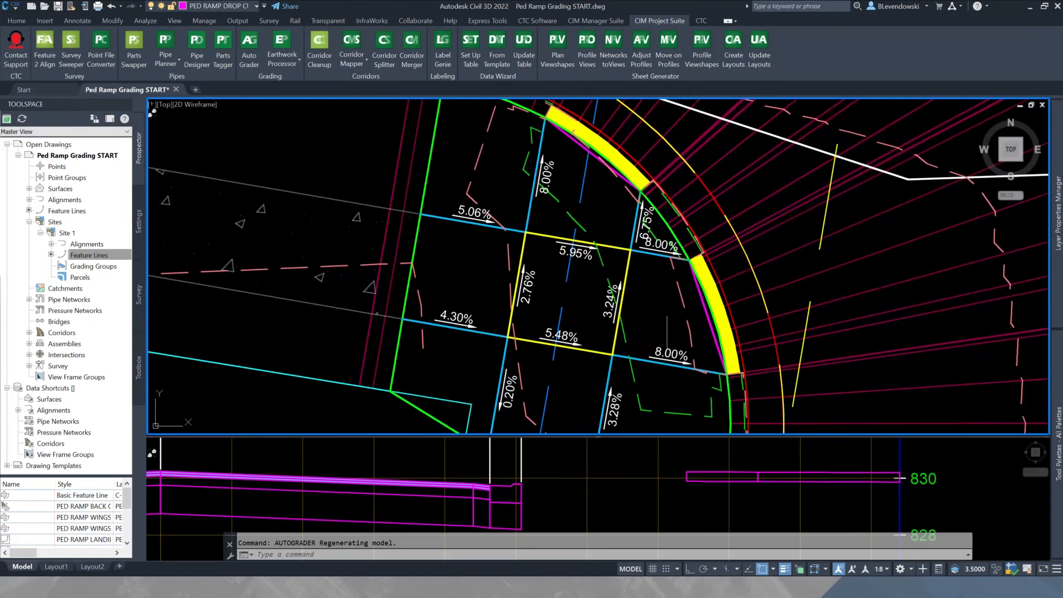
{"action": "mouse_move", "coordinate": [666, 349]}
{"action": "middle_mouse_down"}
{"action": "mouse_move", "coordinate": [633, 312]}
{"action": "mouse_move", "coordinate": [570, 298]}
{"action": "middle_mouse_up"}
{"action": "key", "text": "Escape"}
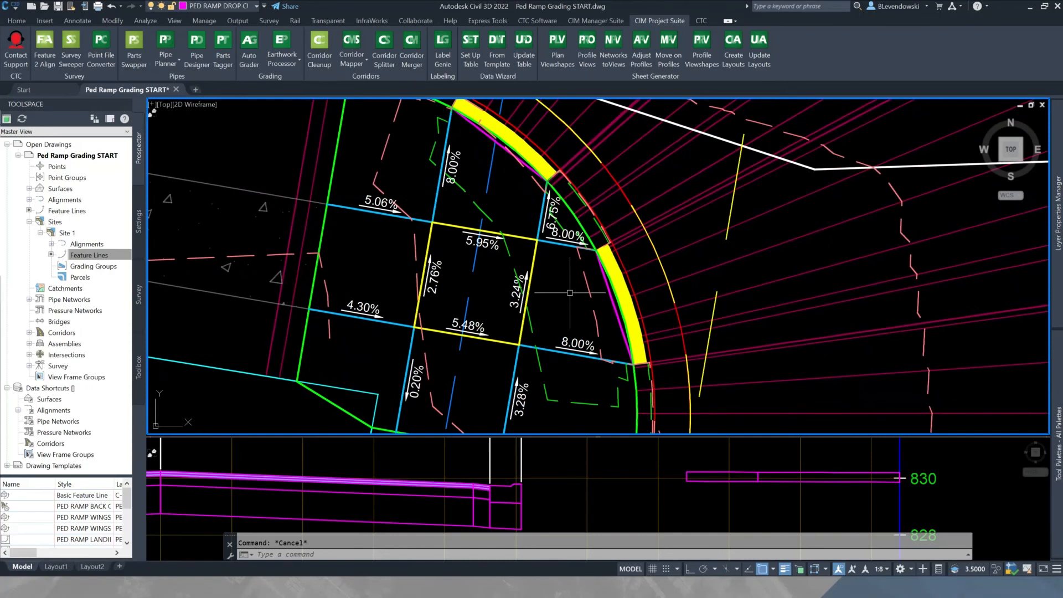
Run the Back Ramps (2-5%) grading family with a -4.50% slope to end, save the family and close Auto Grader.
{"action": "key", "text": "Return"}
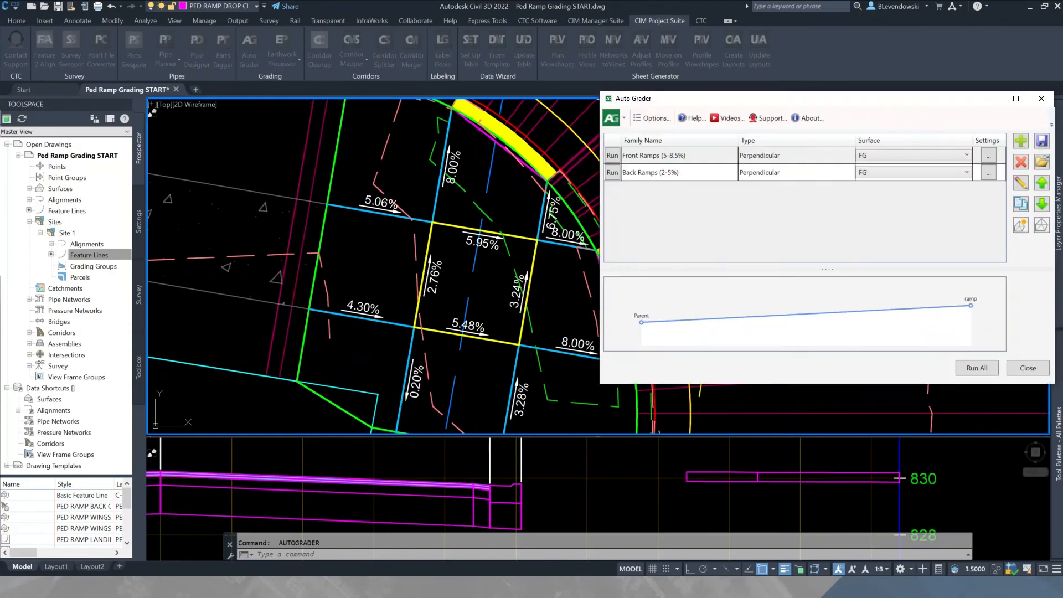
{"action": "left_click", "coordinate": [679, 172]}
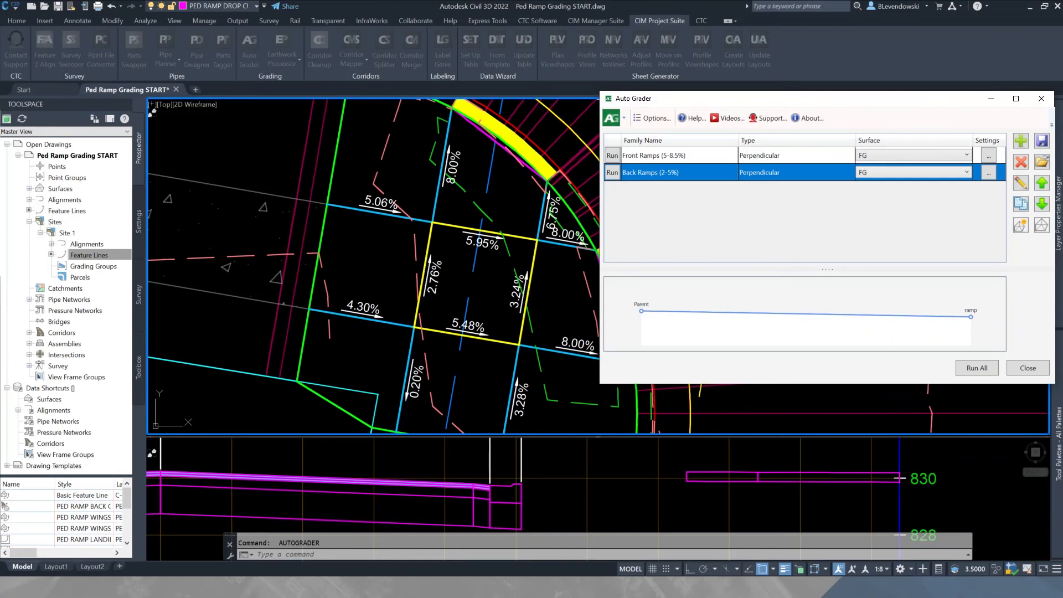
{"action": "left_click", "coordinate": [988, 172]}
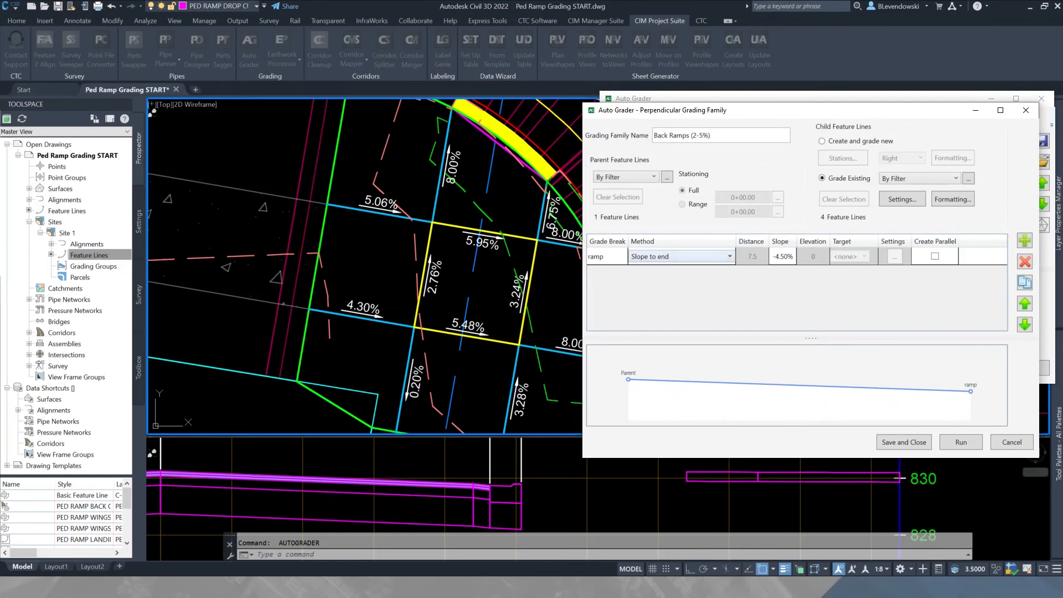
{"action": "left_click", "coordinate": [960, 441]}
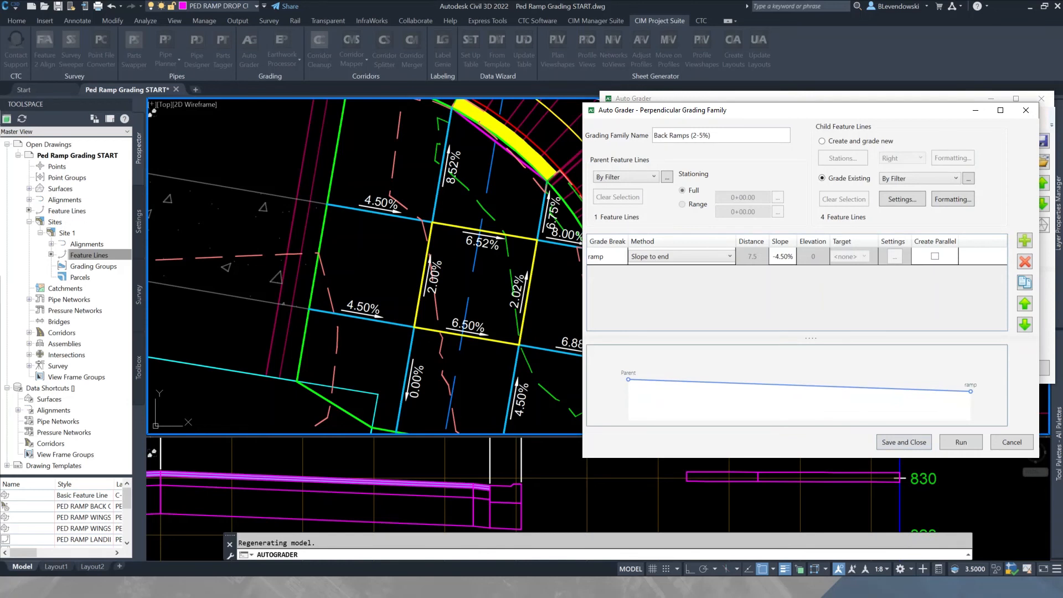
{"action": "left_click", "coordinate": [903, 442]}
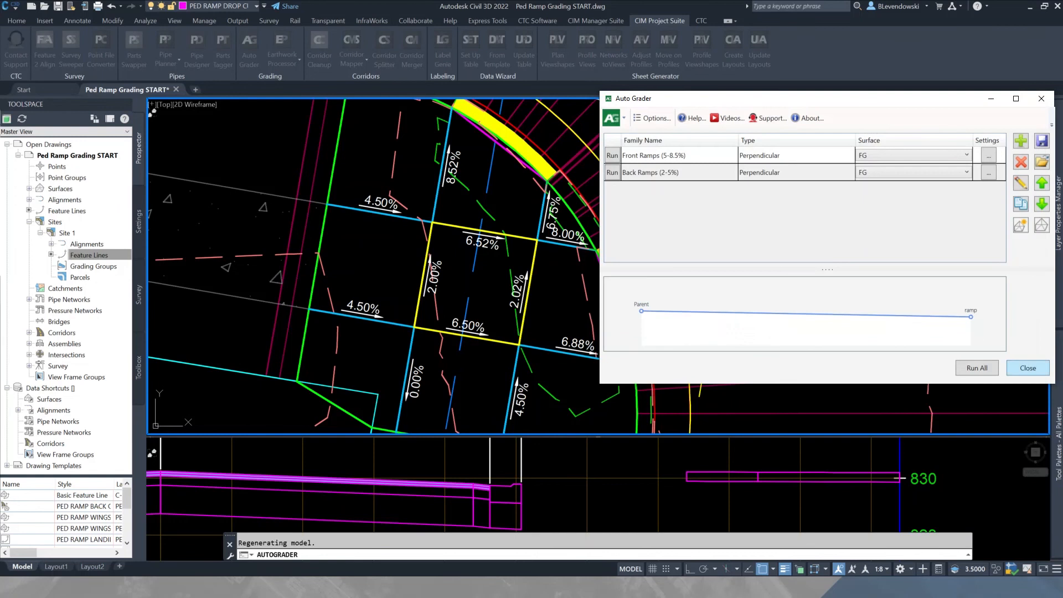
{"action": "left_click", "coordinate": [1025, 368]}
Insert an elevation point on the green sidewalk feature line where the ramp line labelled 0.00% meets it.
{"action": "scroll", "coordinate": [456, 354], "scroll_direction": "up", "scroll_amount": 4}
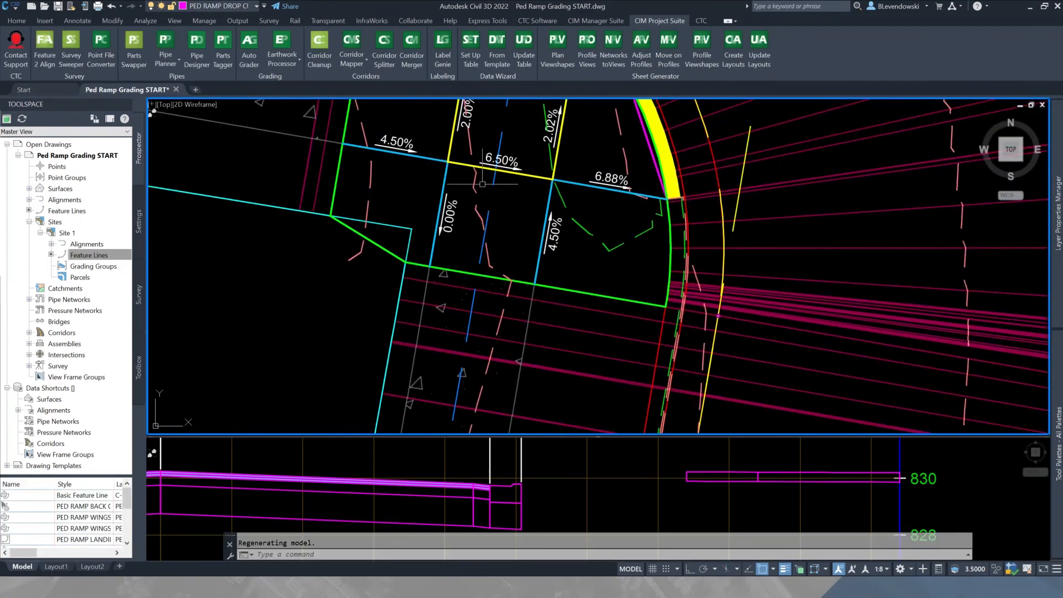
{"action": "key", "text": "Escape"}
{"action": "scroll", "coordinate": [453, 266], "scroll_direction": "up", "scroll_amount": 2}
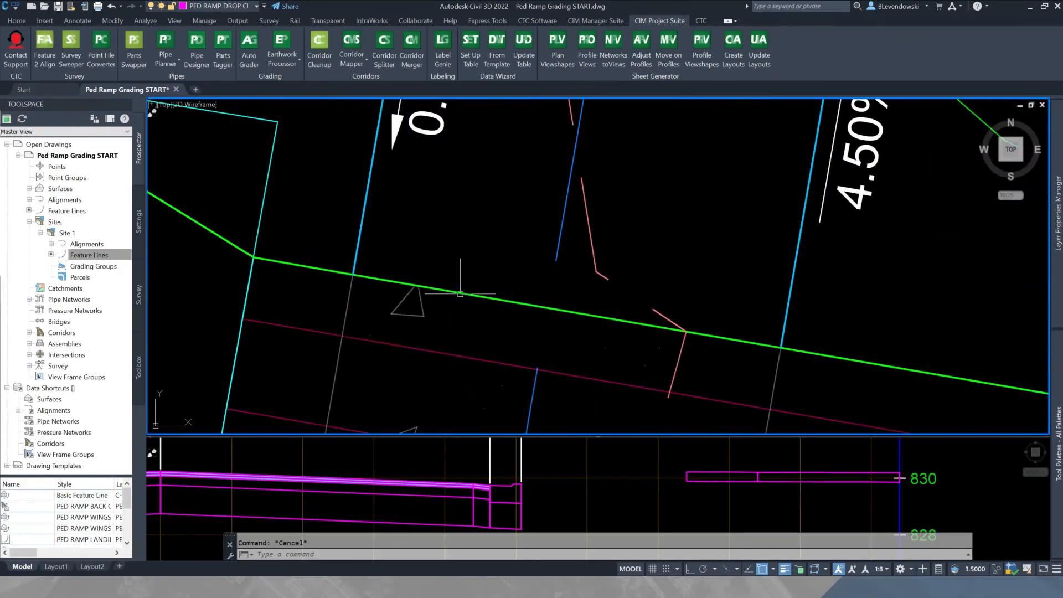
{"action": "left_click", "coordinate": [485, 295]}
{"action": "scroll", "coordinate": [485, 290], "scroll_direction": "down", "scroll_amount": 2}
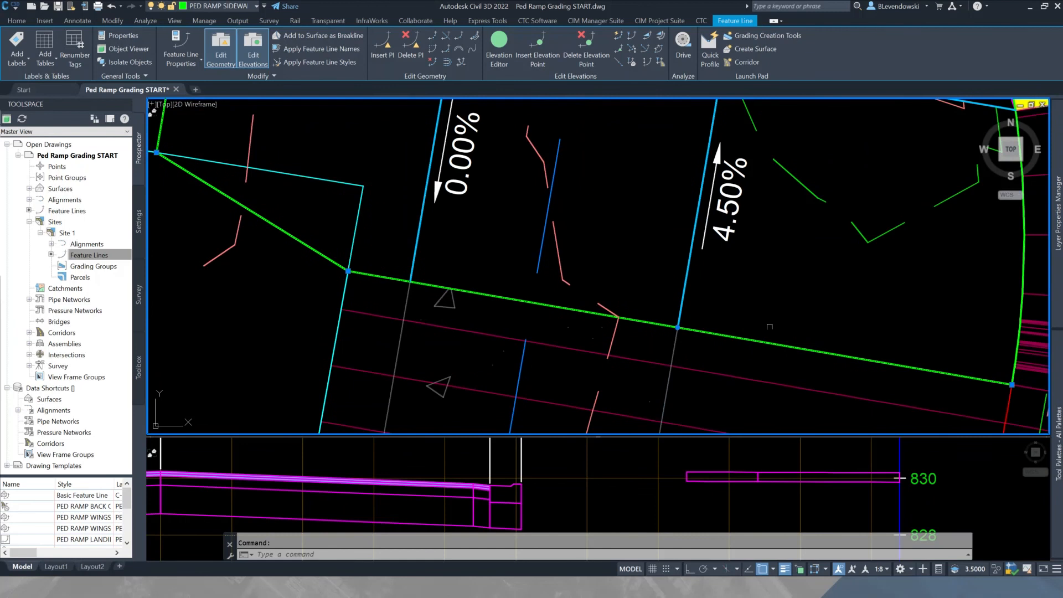
{"action": "left_click", "coordinate": [412, 281]}
{"action": "left_click", "coordinate": [537, 50]}
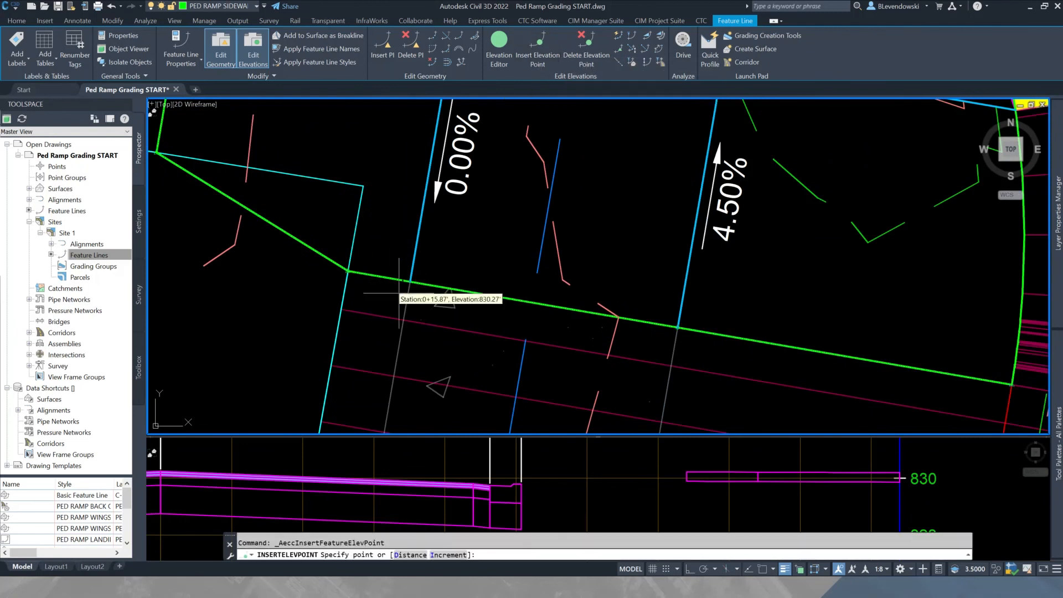
Insert an elevation point on the green sidewalk feature line at the endpoint of the western ramp wing line, accepting elevation 830.26.
{"action": "right_click", "coordinate": [410, 289], "text": "shift"}
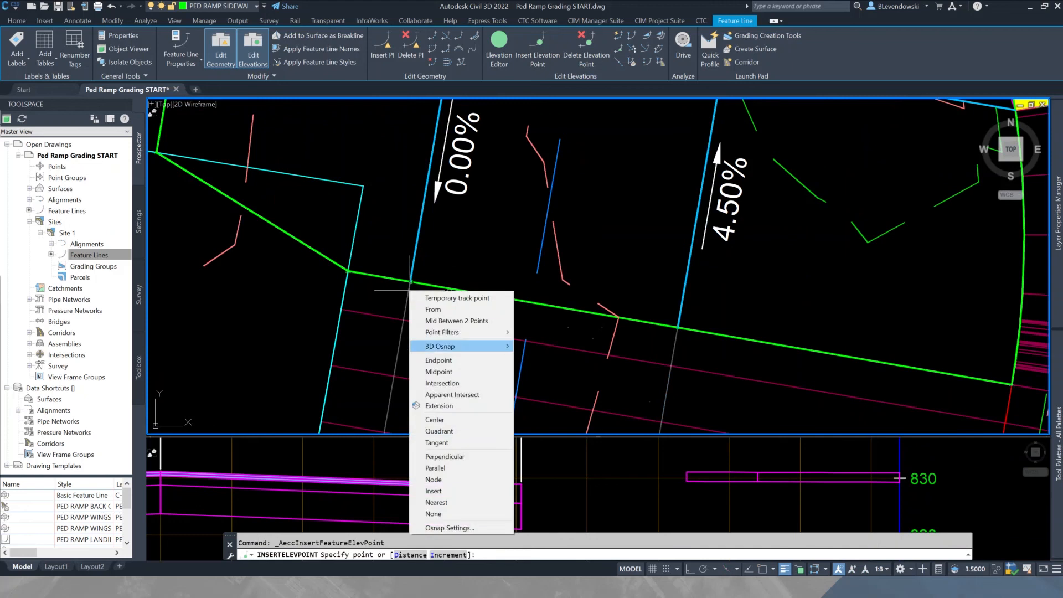
{"action": "left_click", "coordinate": [429, 357]}
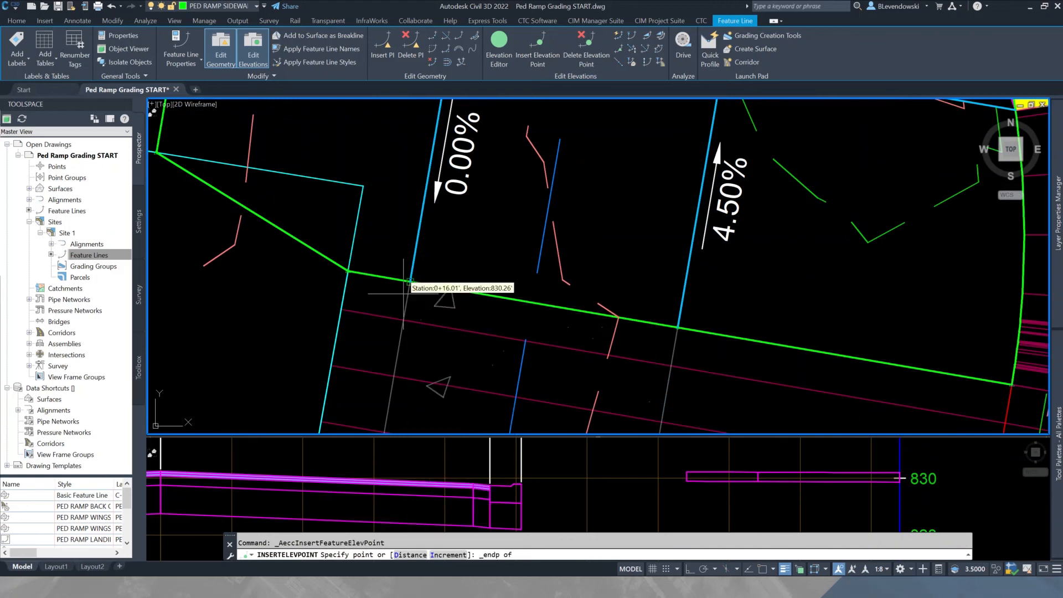
{"action": "left_click", "coordinate": [403, 293]}
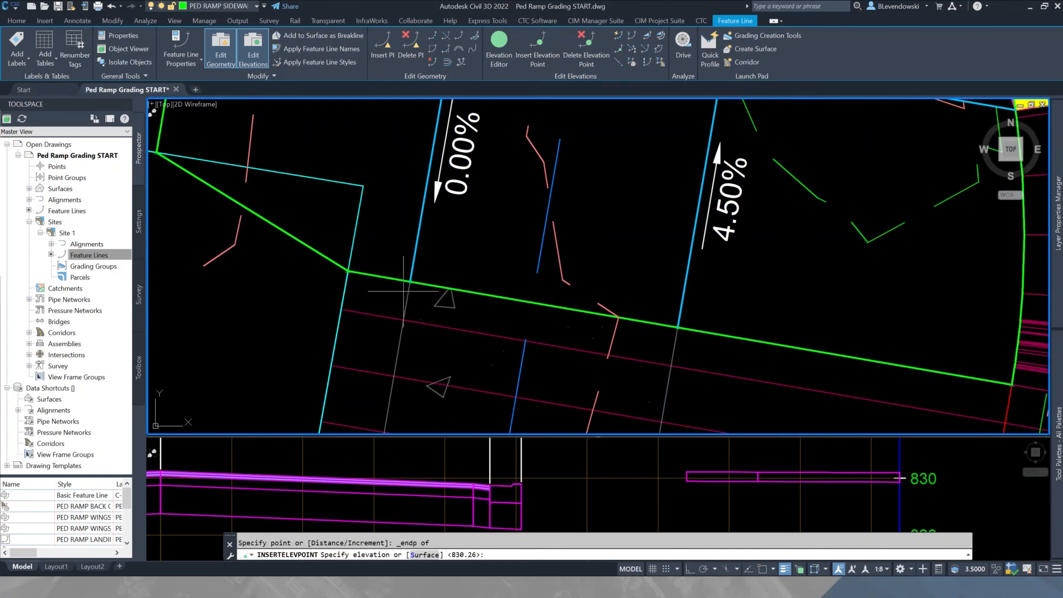
{"action": "key", "text": "Return"}
{"action": "key", "text": "Return"}
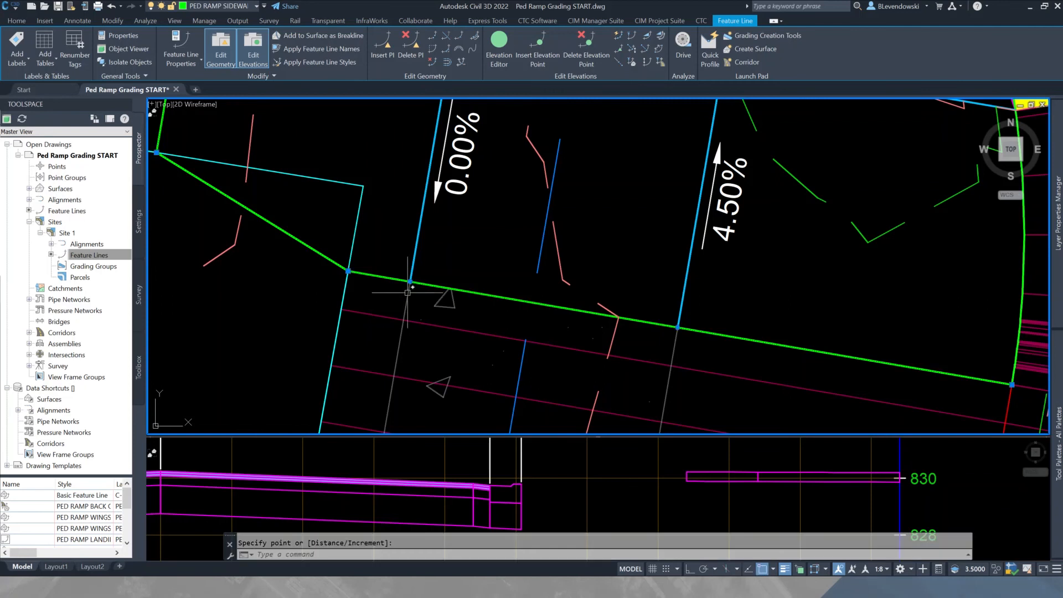
Set the sidewalk feature line's elevations from the Corridor FG surface, with intermediate grade break points and a relative elevation of 0.00'.
{"action": "left_click", "coordinate": [659, 35]}
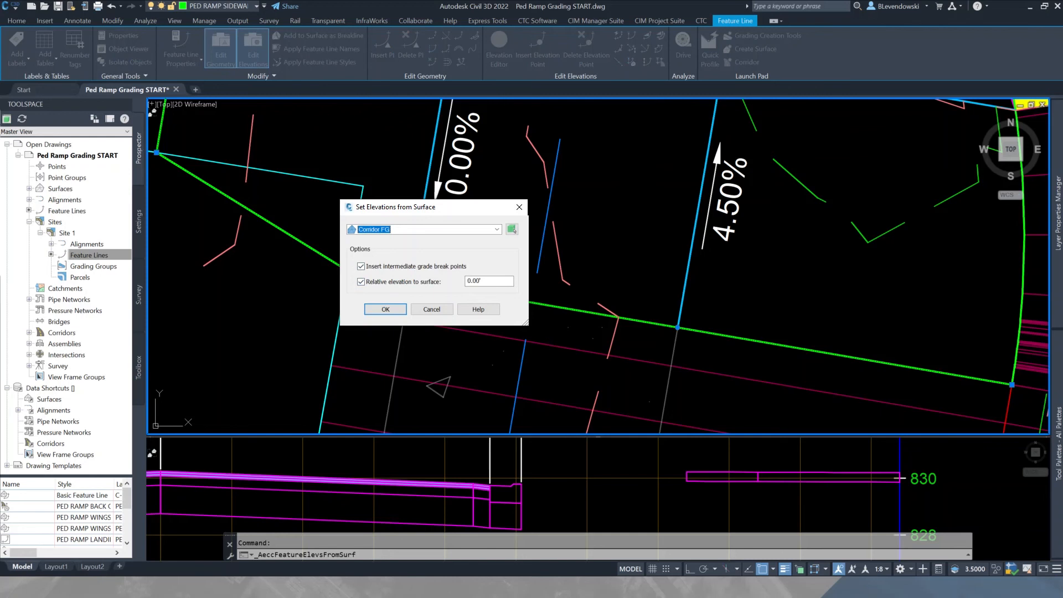
{"action": "left_click", "coordinate": [386, 309]}
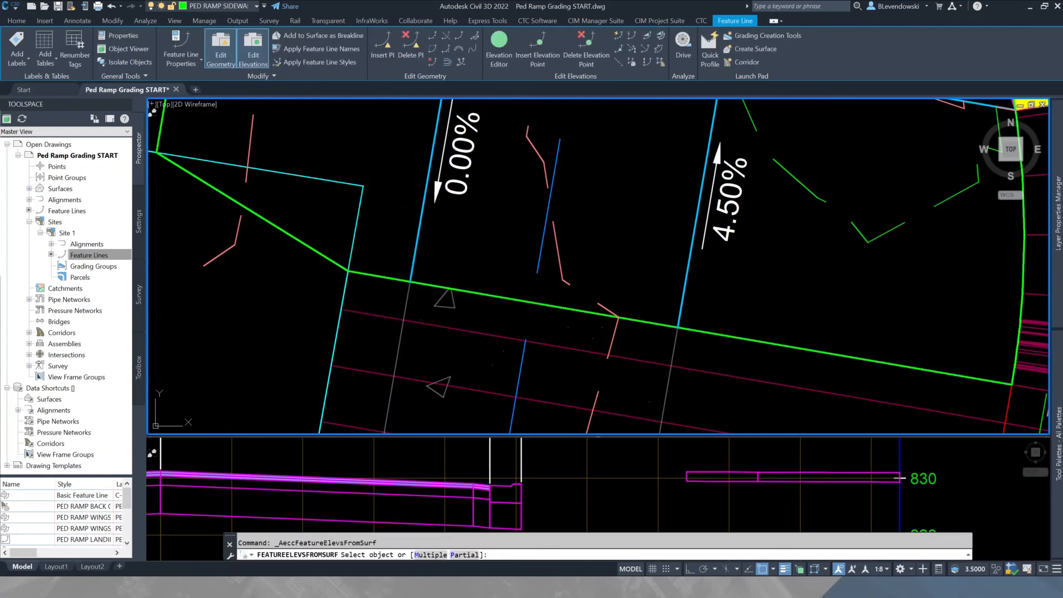
{"action": "scroll", "coordinate": [501, 310], "scroll_direction": "down", "scroll_amount": 6}
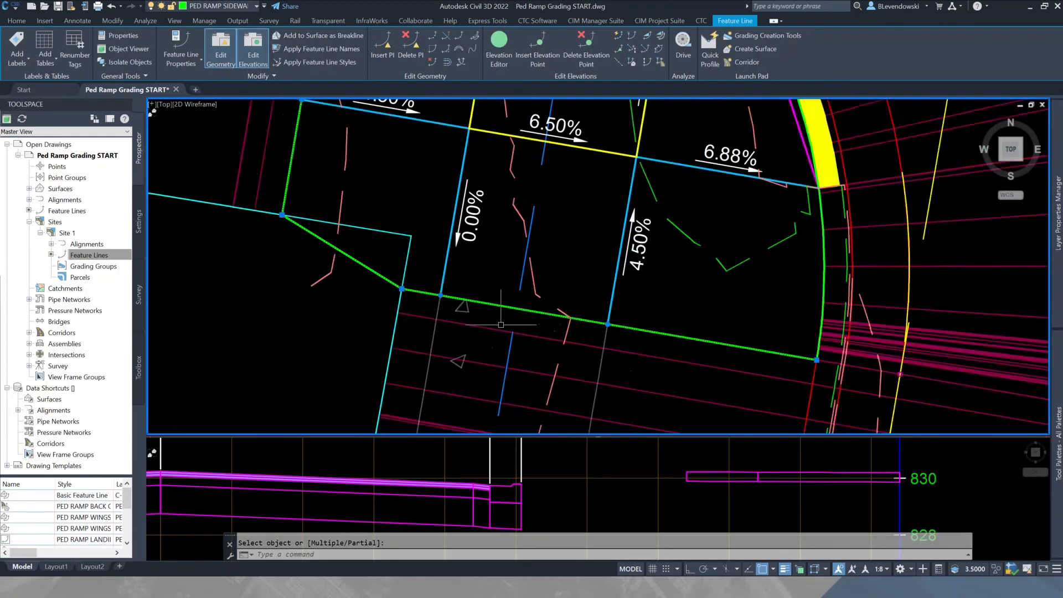
{"action": "key", "text": "Escape"}
{"action": "scroll", "coordinate": [507, 288], "scroll_direction": "up", "scroll_amount": 2}
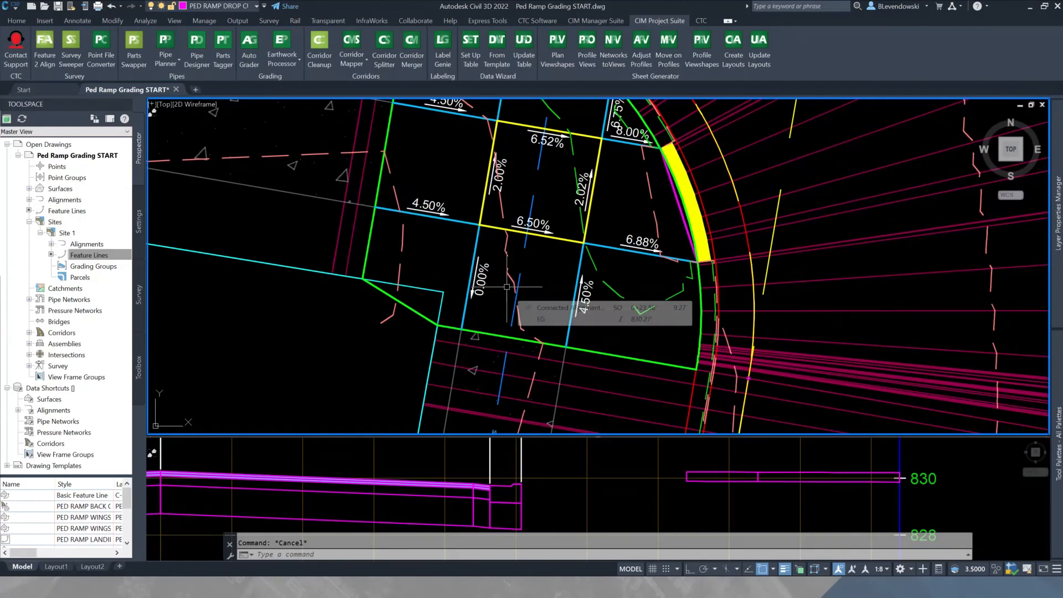
Run the Back Ramps (2-5%) grading family in Auto Grader and close it.
{"action": "type", "text": "AUTOGRADER"}
{"action": "key", "text": "Return"}
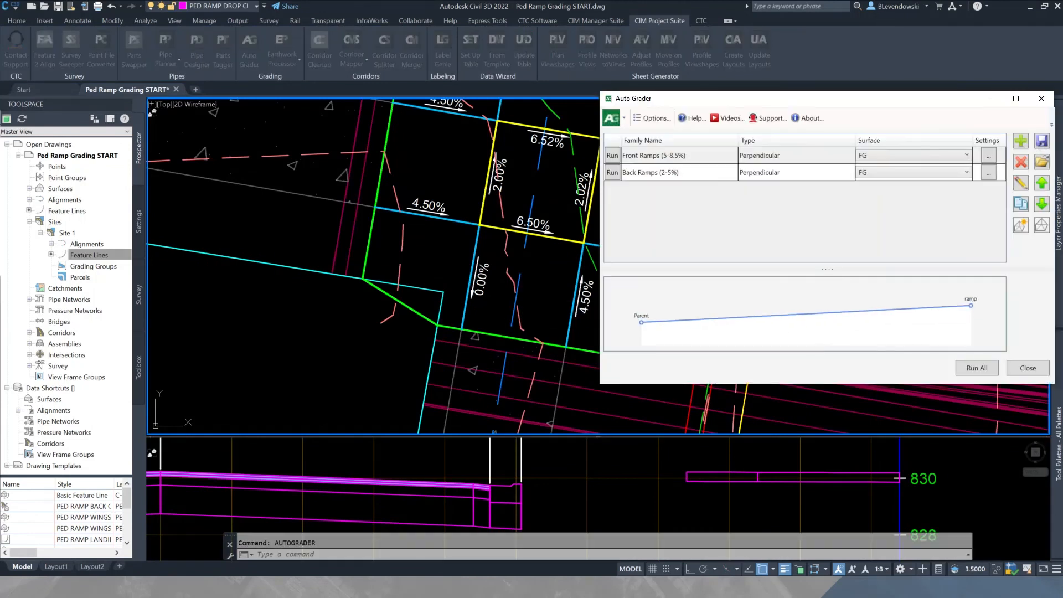
{"action": "left_click", "coordinate": [611, 172]}
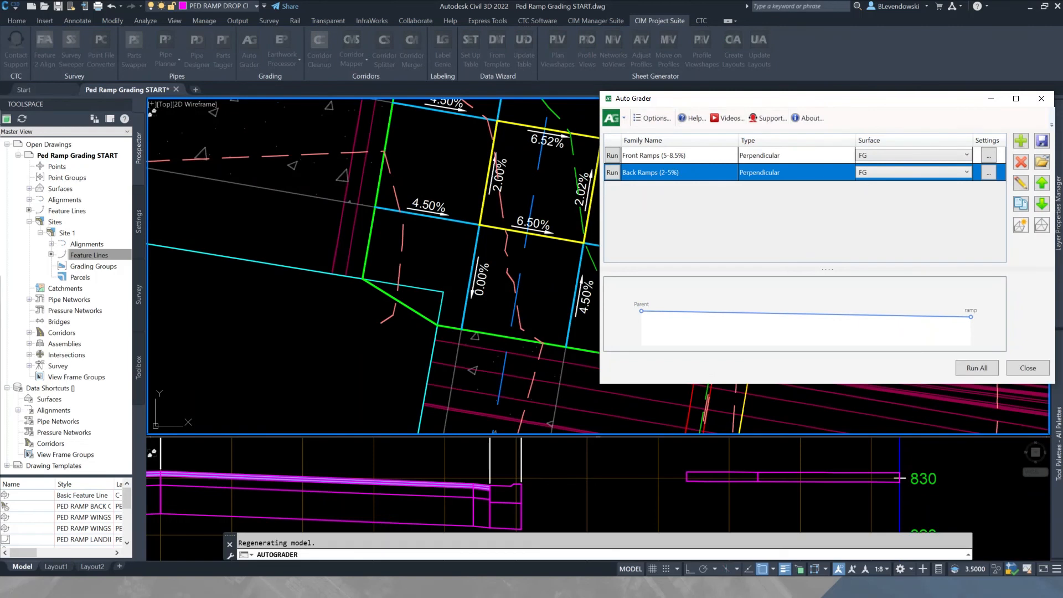
{"action": "left_click", "coordinate": [1027, 367]}
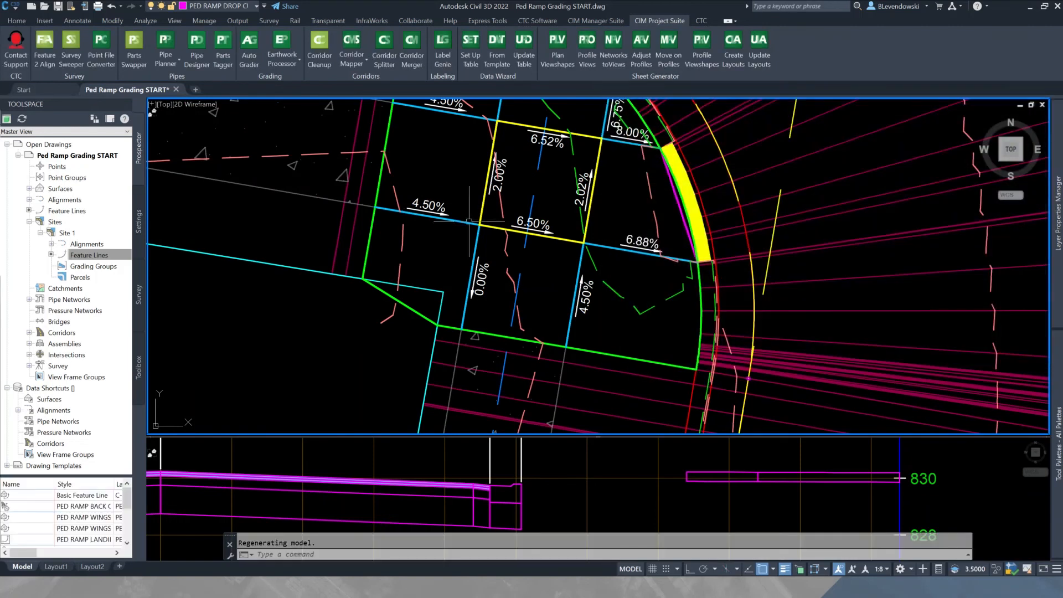
Set the grade of the wing line running west from the landing's southwest corner to -5% with quick elevation edit.
{"action": "left_click", "coordinate": [466, 224]}
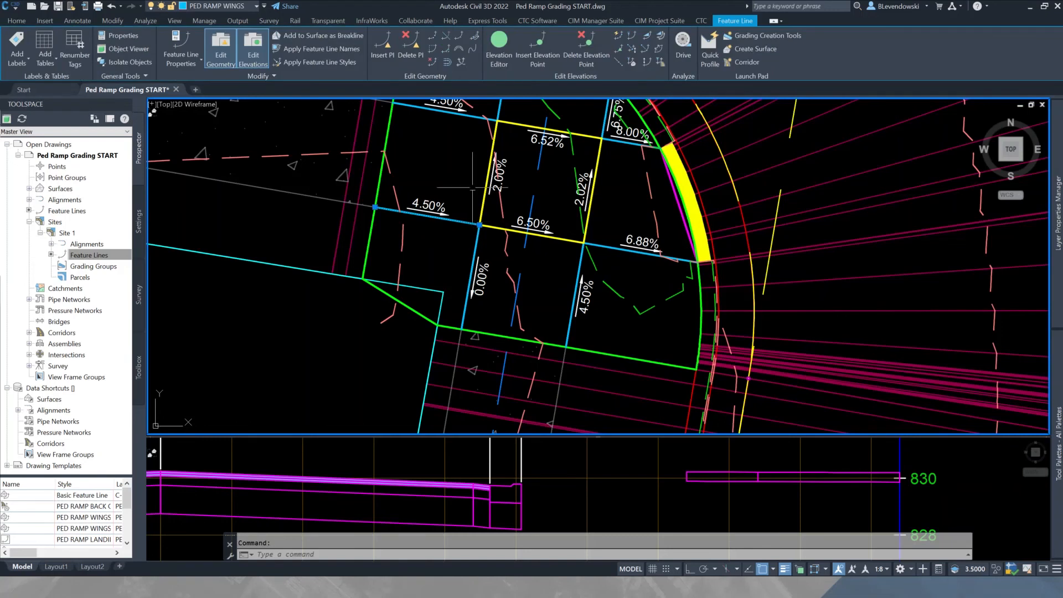
{"action": "left_click", "coordinate": [618, 35]}
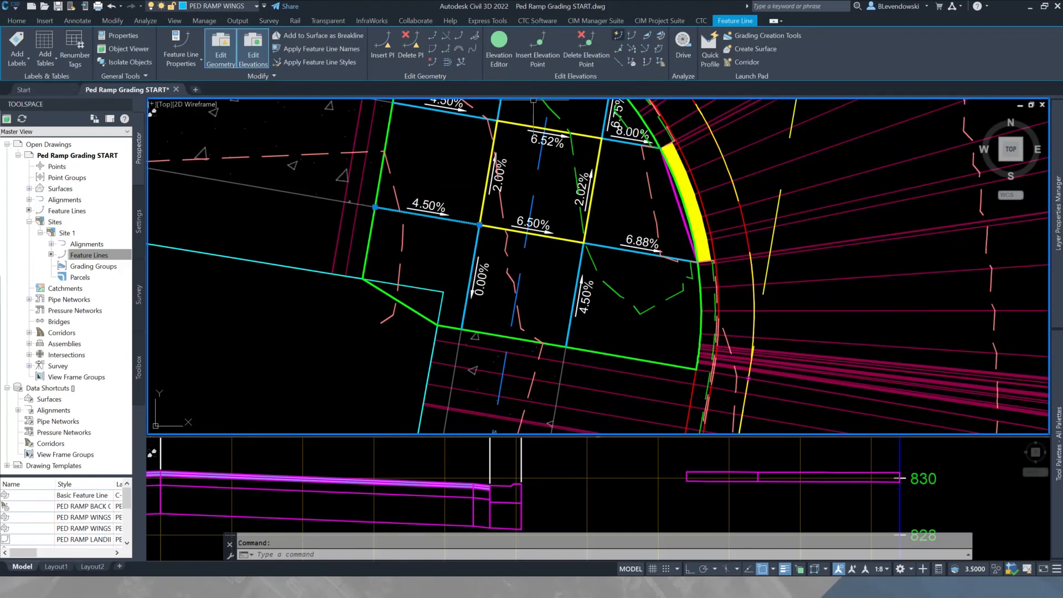
{"action": "left_click", "coordinate": [436, 220]}
{"action": "type", "text": "-5"}
{"action": "key", "text": "Return"}
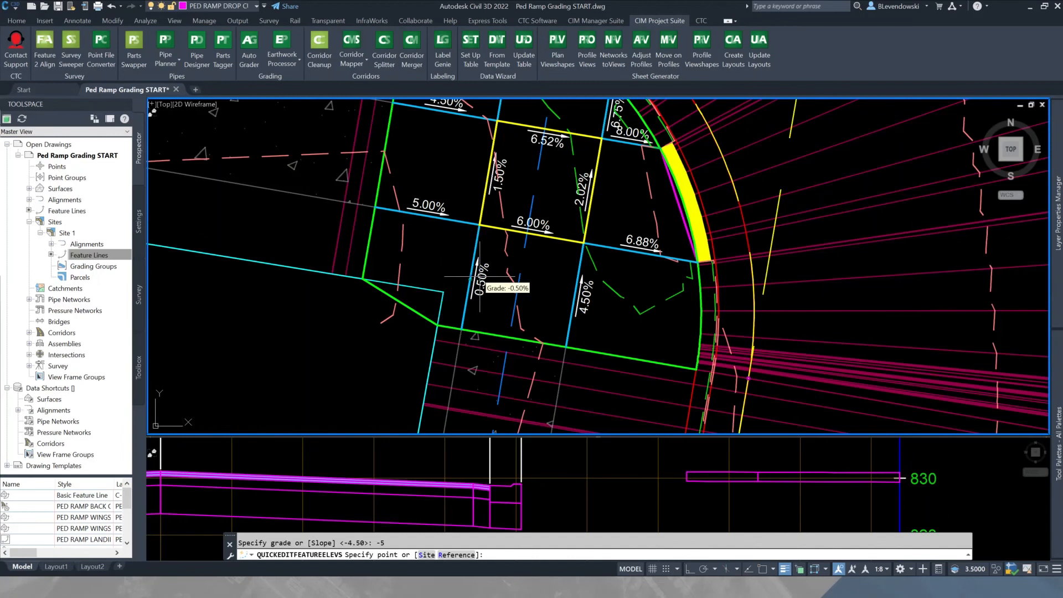
{"action": "key", "text": "Escape"}
{"action": "key", "text": "Escape"}
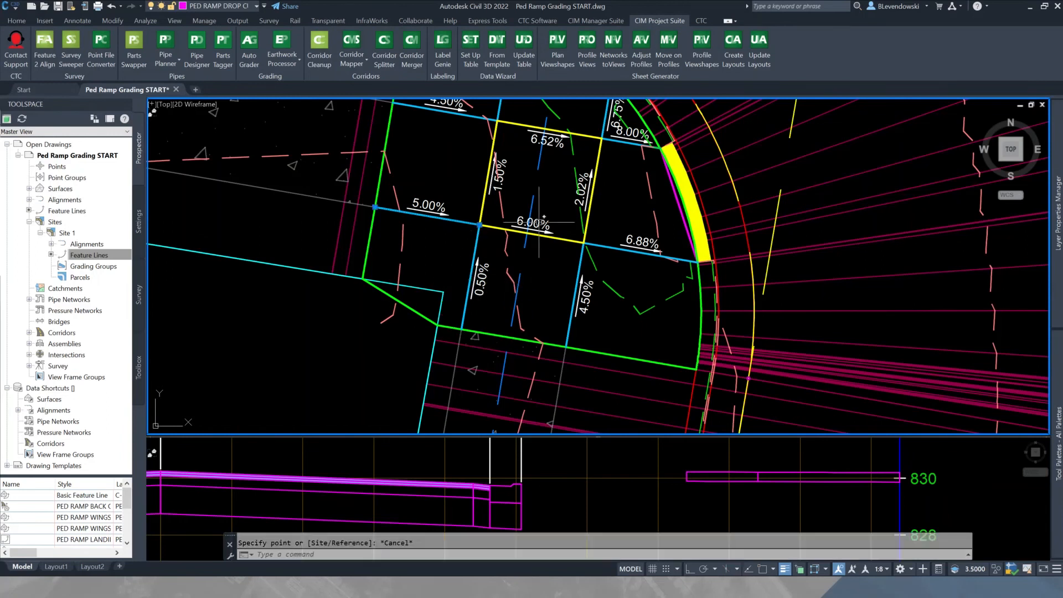
Reopen Auto Grader and run the Front Ramps (5-8.5%) grading family at its 8.00% slope.
{"action": "middle_click_drag", "start_coordinate": [537, 187], "coordinate": [497, 261]}
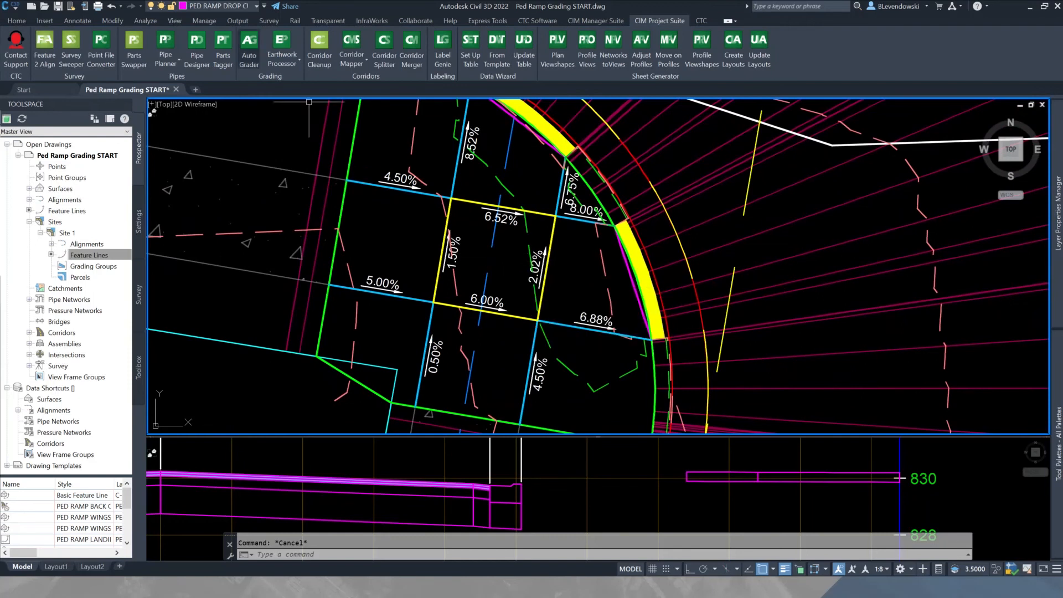
{"action": "left_click", "coordinate": [249, 47]}
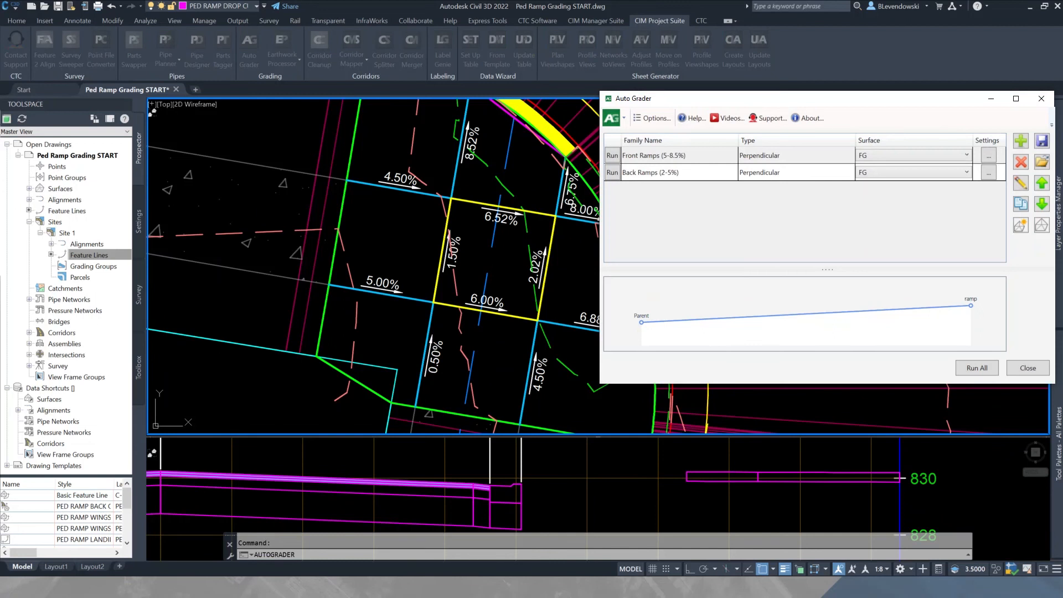
{"action": "left_click_drag", "start_coordinate": [739, 121], "coordinate": [771, 80]}
{"action": "left_click", "coordinate": [707, 152]}
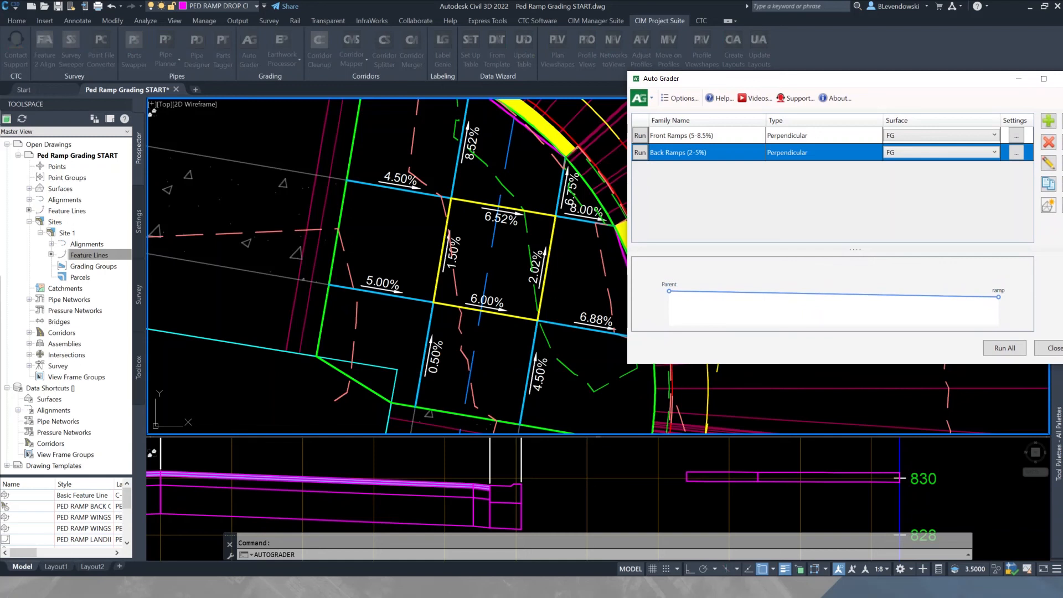
{"action": "left_click", "coordinate": [707, 135]}
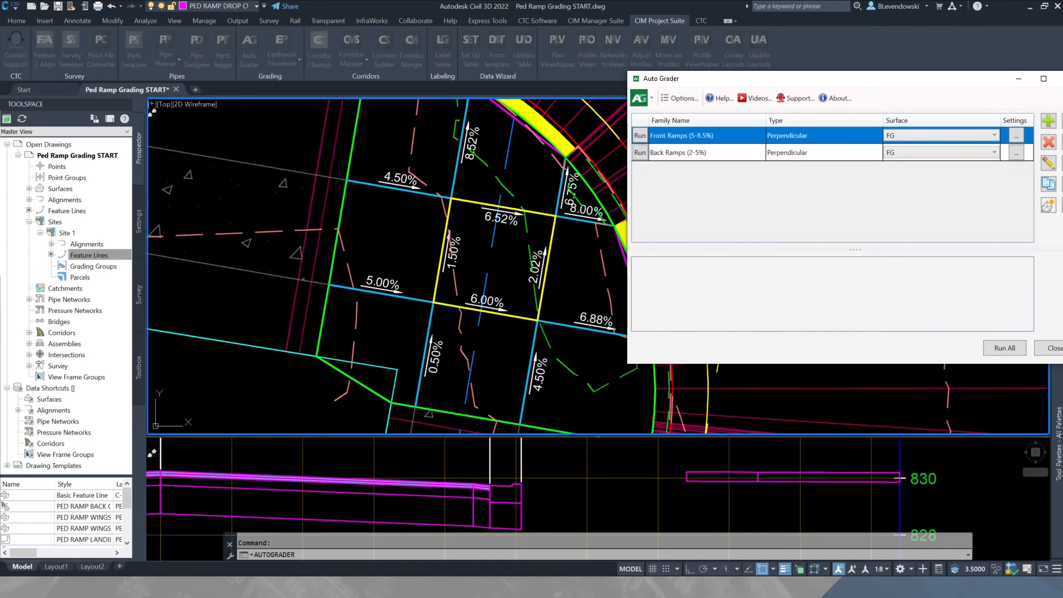
{"action": "left_click", "coordinate": [707, 152]}
{"action": "left_click", "coordinate": [707, 135]}
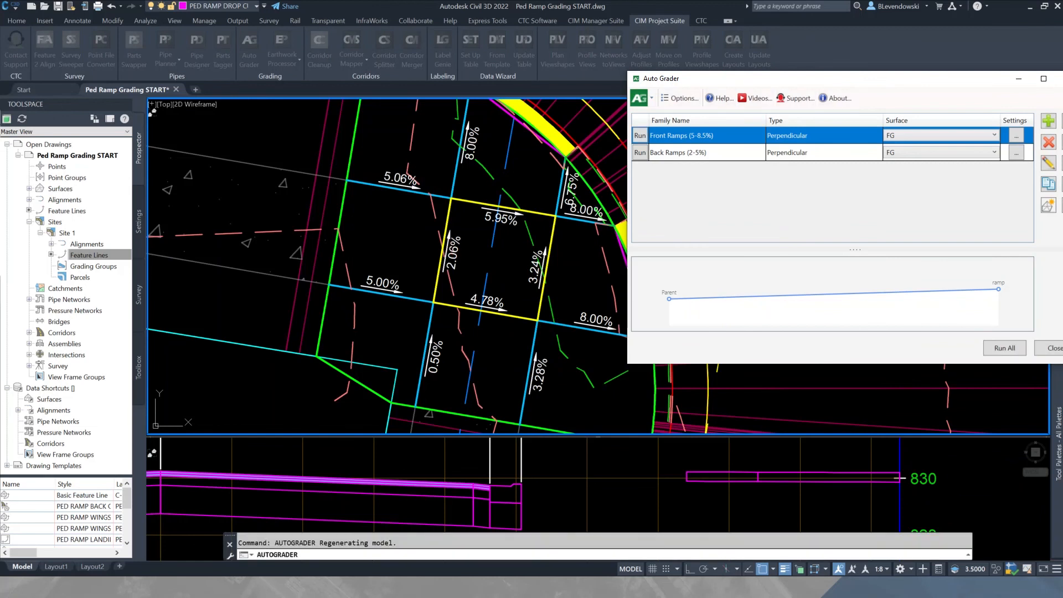
Set the ramp slope of the Front Ramps (5-8.5%) family to 8.5%, run the family, and close Auto Grader.
{"action": "left_click", "coordinate": [1015, 136]}
{"action": "left_click", "coordinate": [782, 256]}
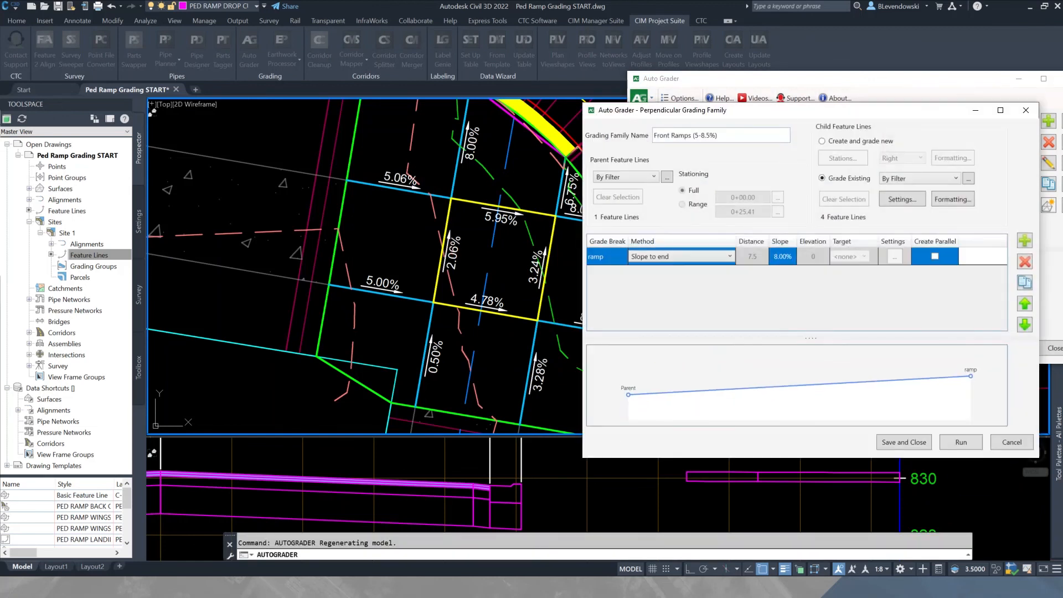
{"action": "type", "text": "8.5"}
{"action": "key", "text": "Return"}
{"action": "key", "text": "ctrl"}
{"action": "key", "text": "Escape"}
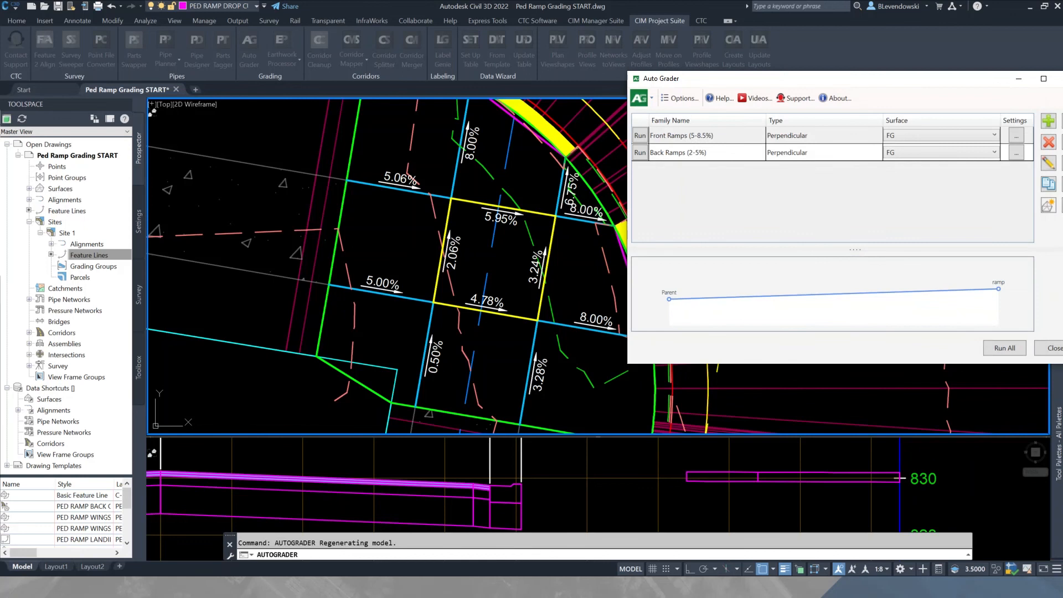
{"action": "left_click", "coordinate": [639, 135]}
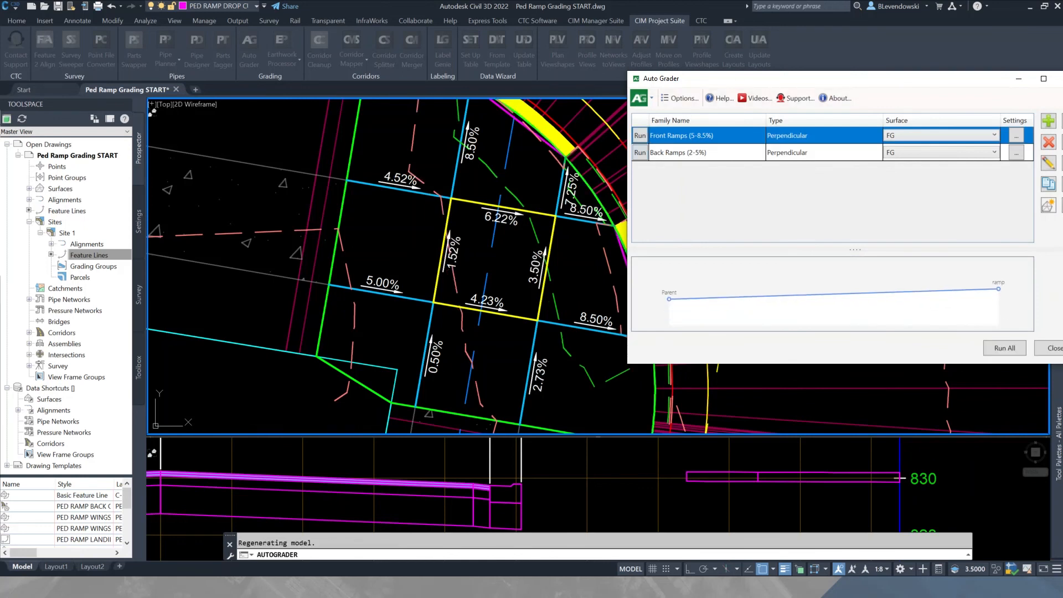
{"action": "key", "text": "Escape"}
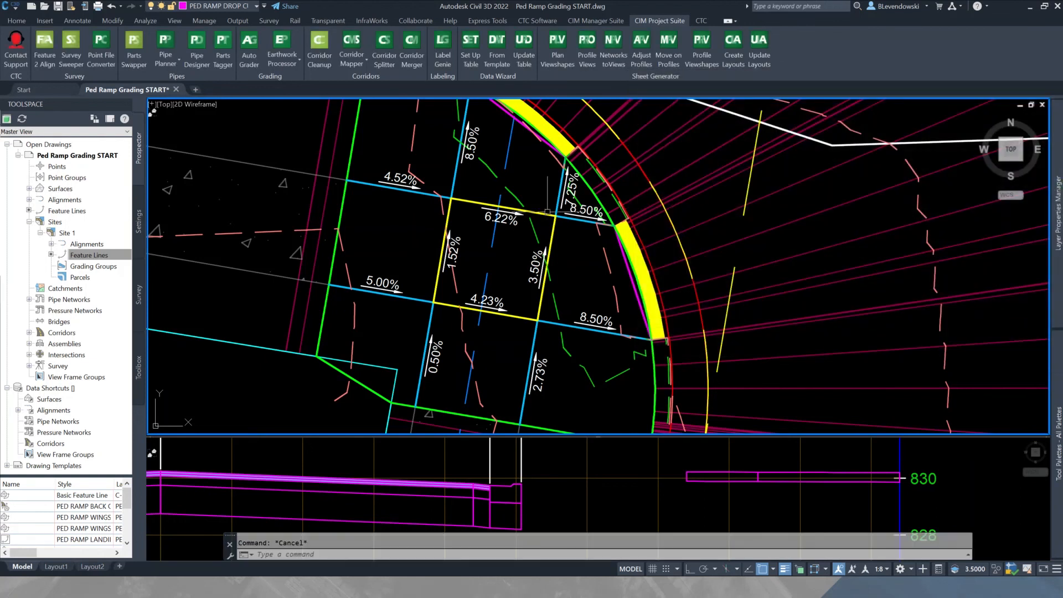
Set the grade of the yellow landing's east edge to 1.5% with quick elevation edit.
{"action": "left_click", "coordinate": [539, 212]}
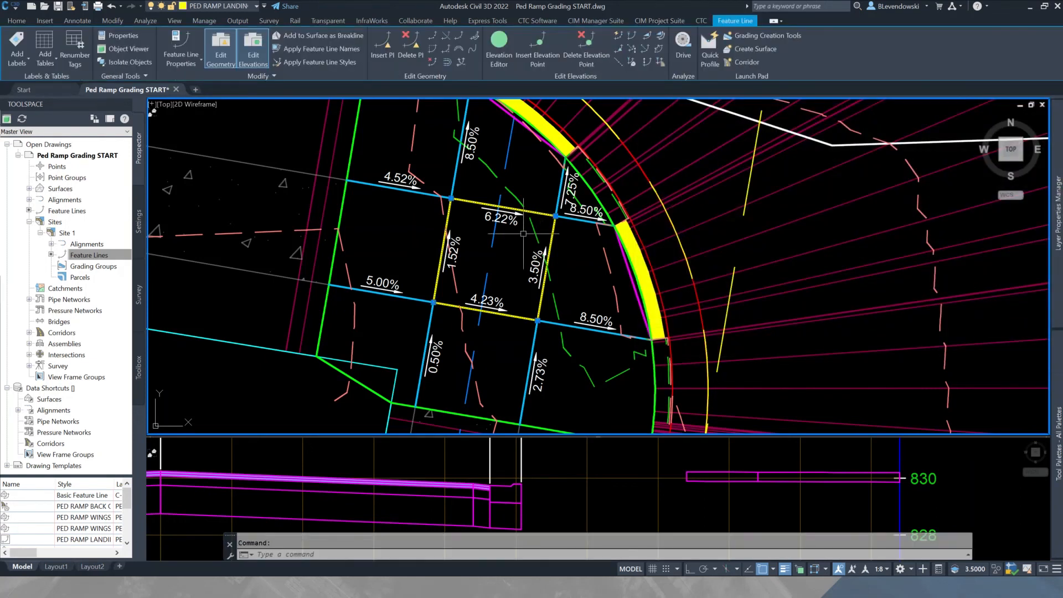
{"action": "scroll", "coordinate": [515, 227], "scroll_direction": "up", "scroll_amount": 2}
{"action": "scroll", "coordinate": [498, 238], "scroll_direction": "down", "scroll_amount": 2}
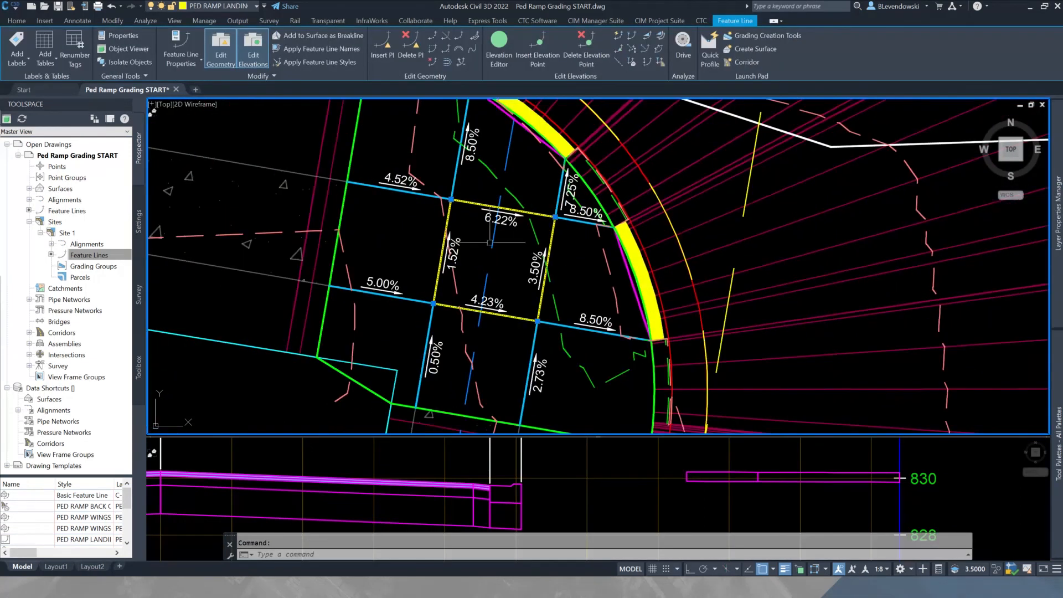
{"action": "left_click", "coordinate": [619, 35]}
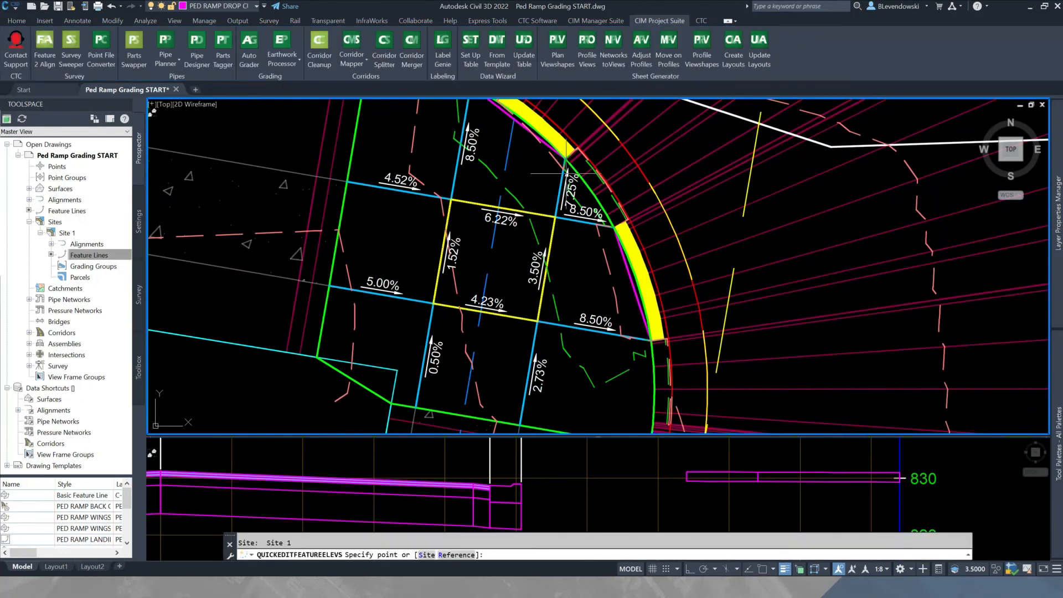
{"action": "left_click", "coordinate": [551, 271]}
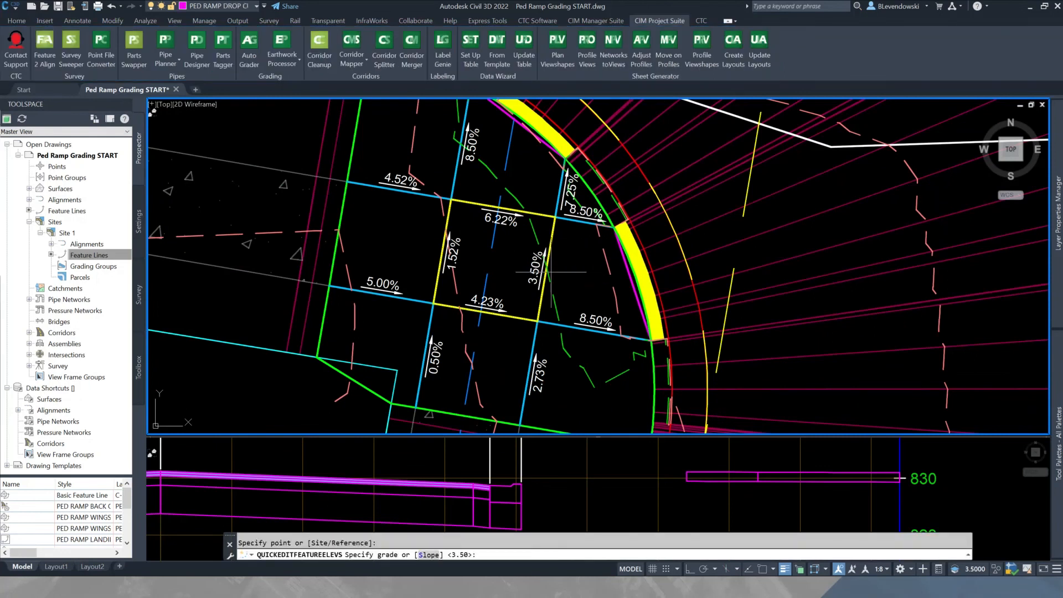
{"action": "type", "text": "1.5"}
{"action": "key", "text": "Return"}
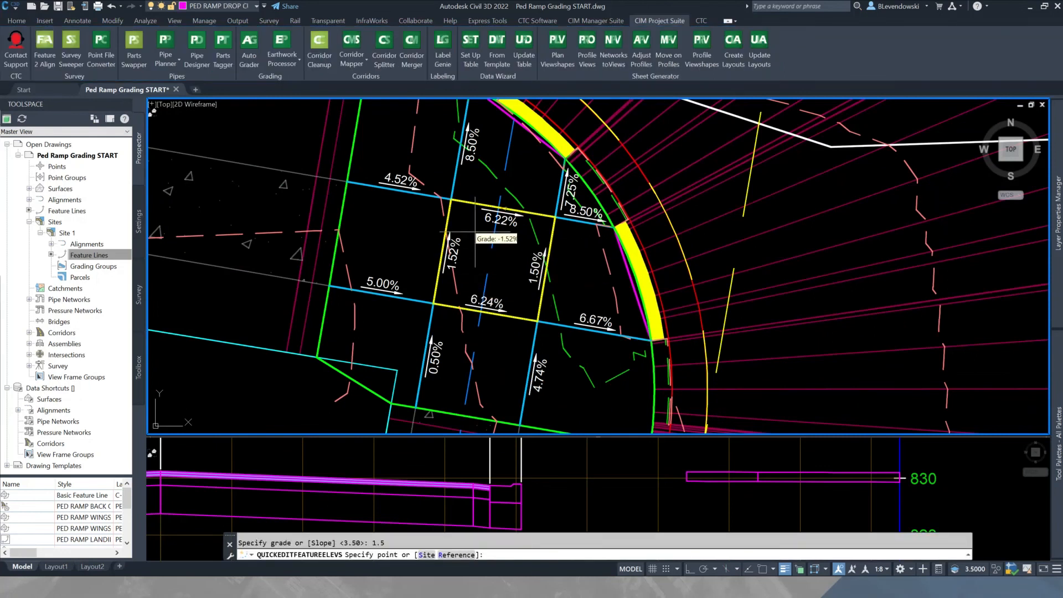
Set the grades of the landing's north and west edges to 1.5%.
{"action": "left_click", "coordinate": [484, 209]}
{"action": "type", "text": "1.5"}
{"action": "key", "text": "Return"}
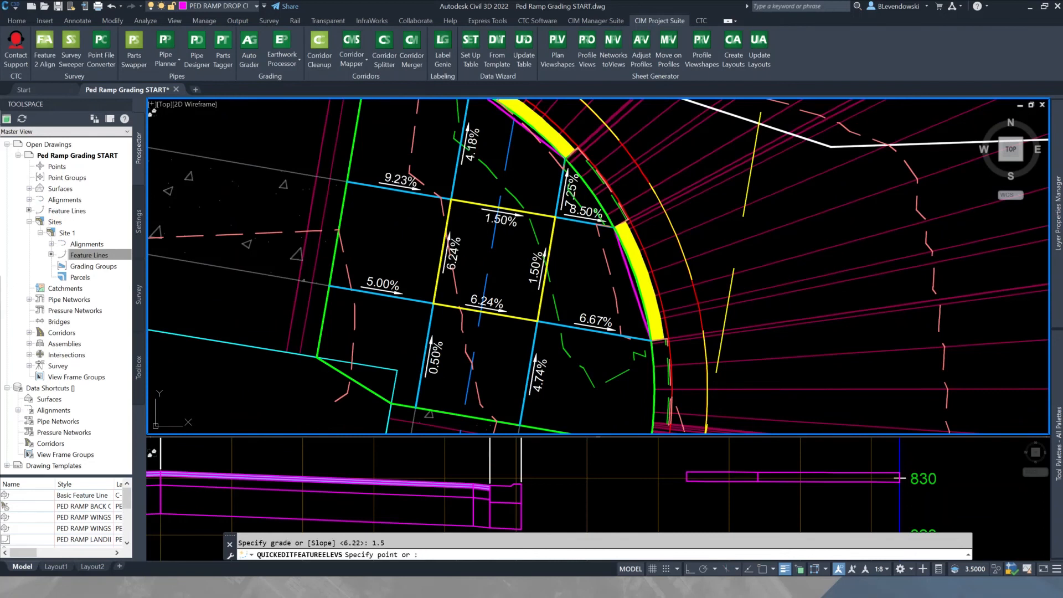
{"action": "left_click", "coordinate": [454, 264]}
{"action": "type", "text": "1.5"}
{"action": "key", "text": "Return"}
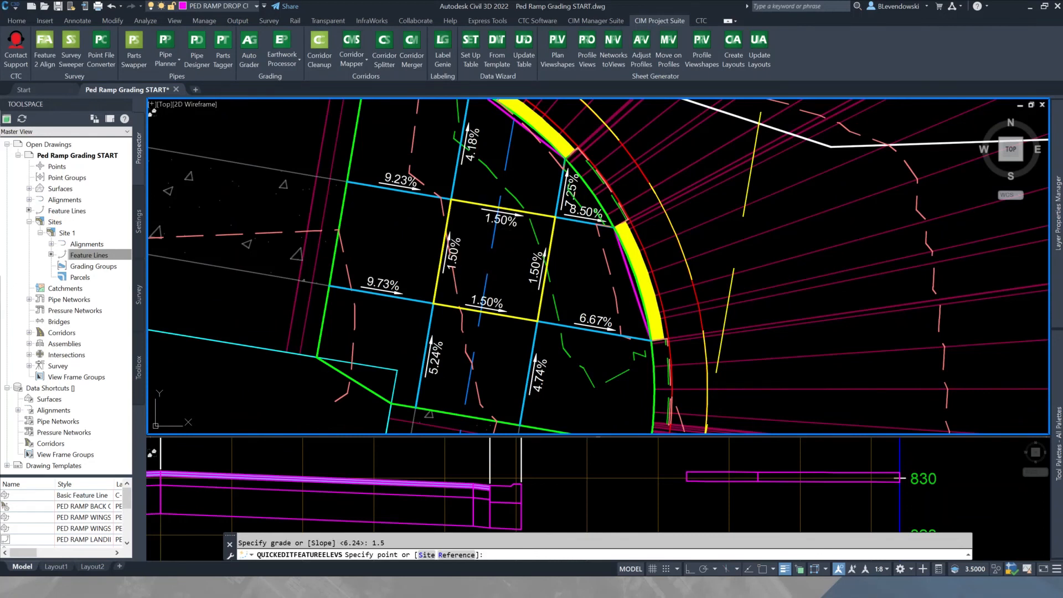
{"action": "key", "text": "Return"}
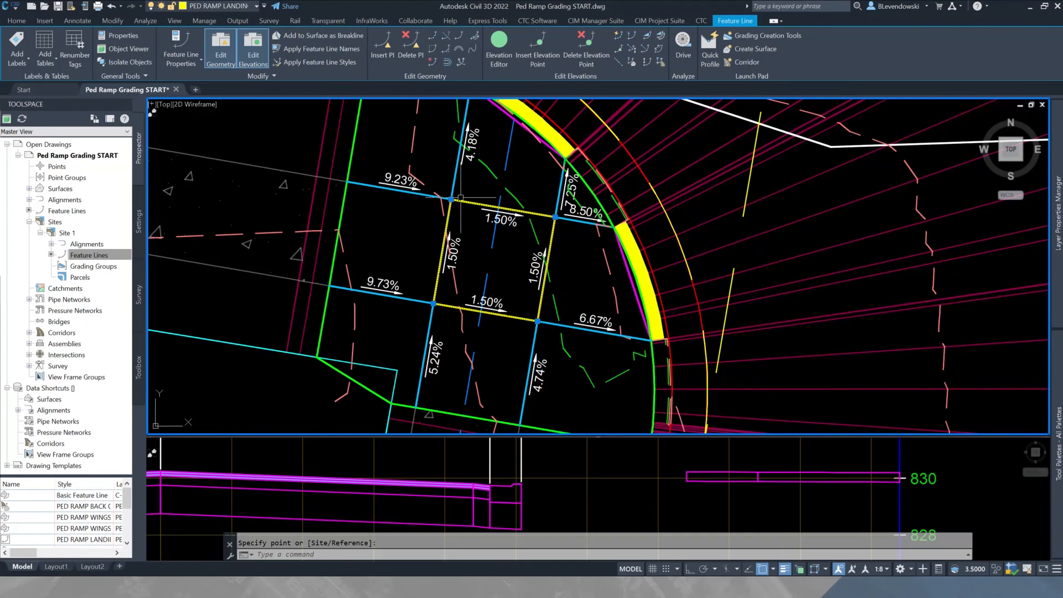
{"action": "scroll", "coordinate": [460, 203], "scroll_direction": "up", "scroll_amount": 2}
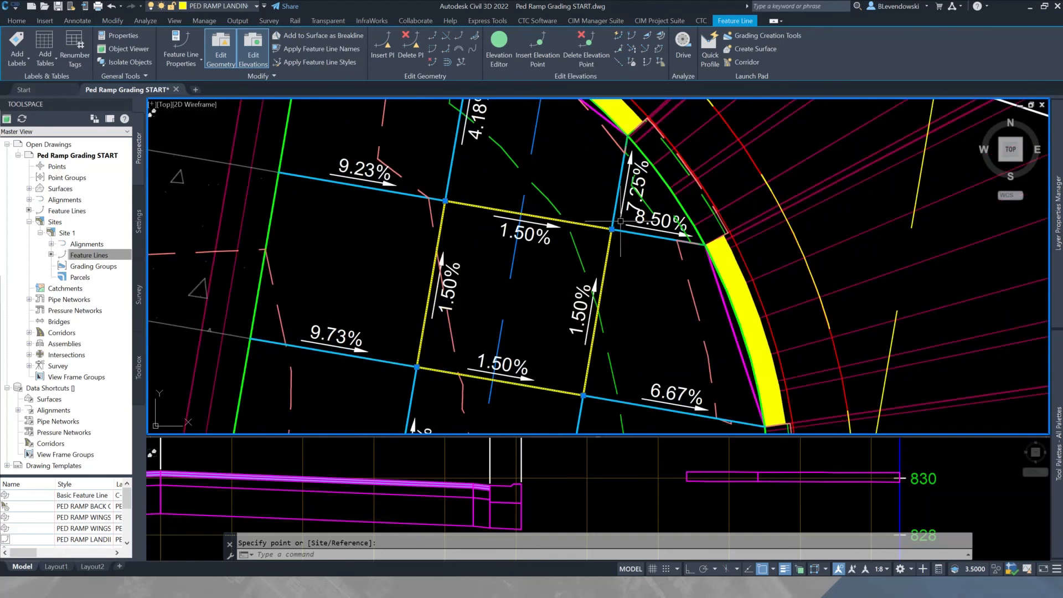
{"action": "middle_click_drag", "start_coordinate": [571, 288], "coordinate": [565, 243]}
{"action": "key", "text": "Escape"}
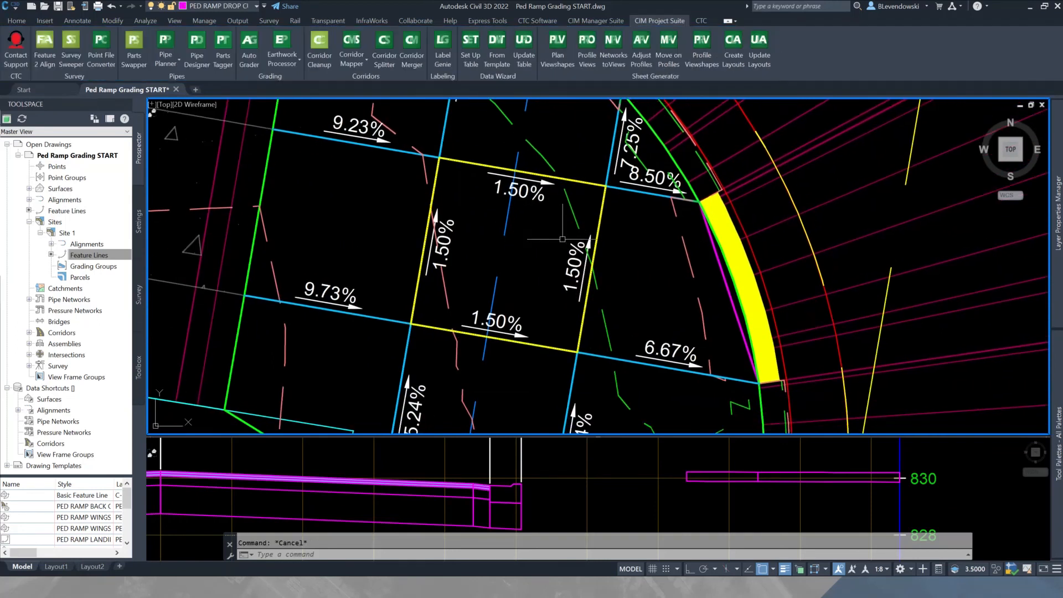
{"action": "scroll", "coordinate": [564, 242], "scroll_direction": "down", "scroll_amount": 2}
{"action": "middle_click_drag", "start_coordinate": [588, 245], "coordinate": [556, 280]}
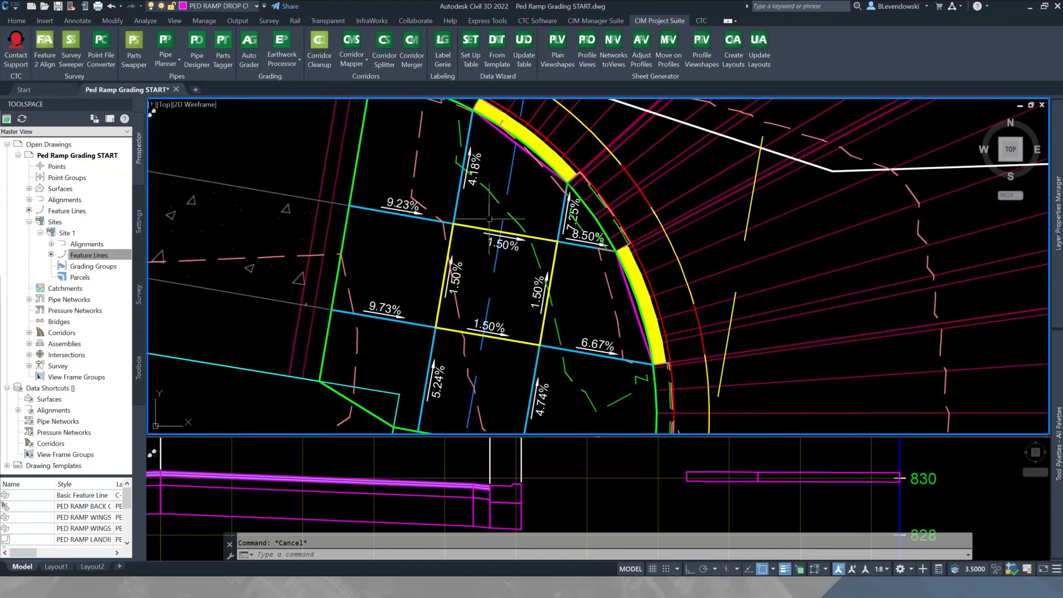
Examine the slopes of the ramp's west wings and the corridor sidewalk that meets them.
{"action": "middle_click_drag", "start_coordinate": [558, 305], "coordinate": [601, 316]}
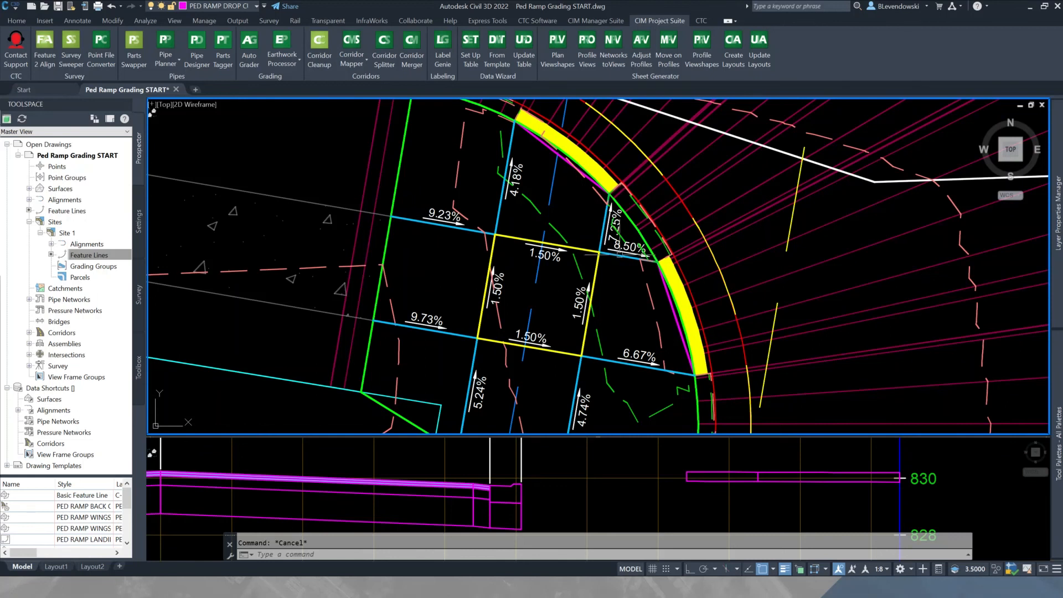
{"action": "scroll", "coordinate": [620, 254], "scroll_direction": "down", "scroll_amount": 2}
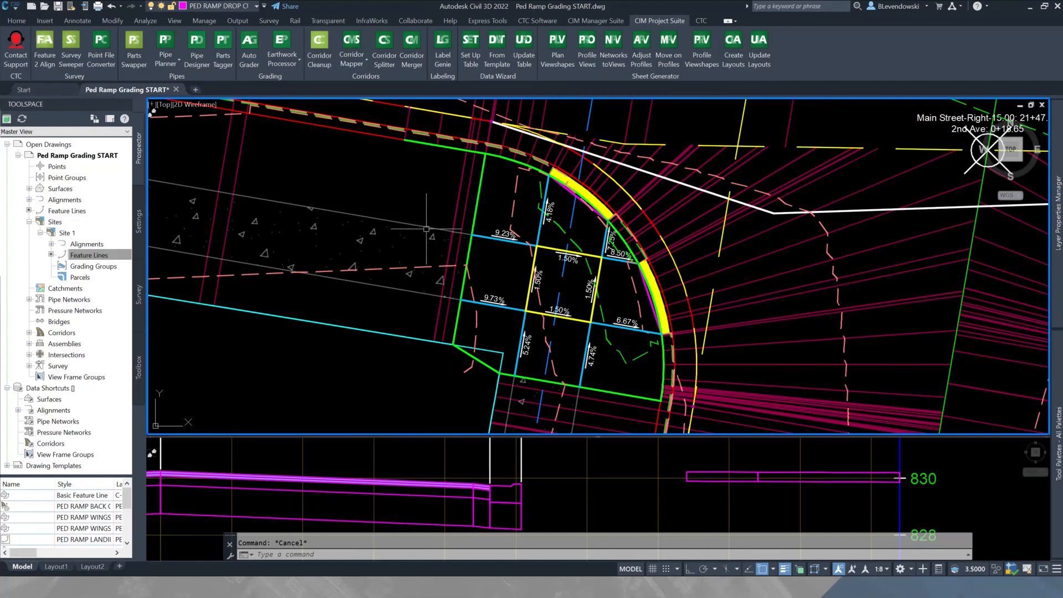
{"action": "left_click", "coordinate": [398, 217]}
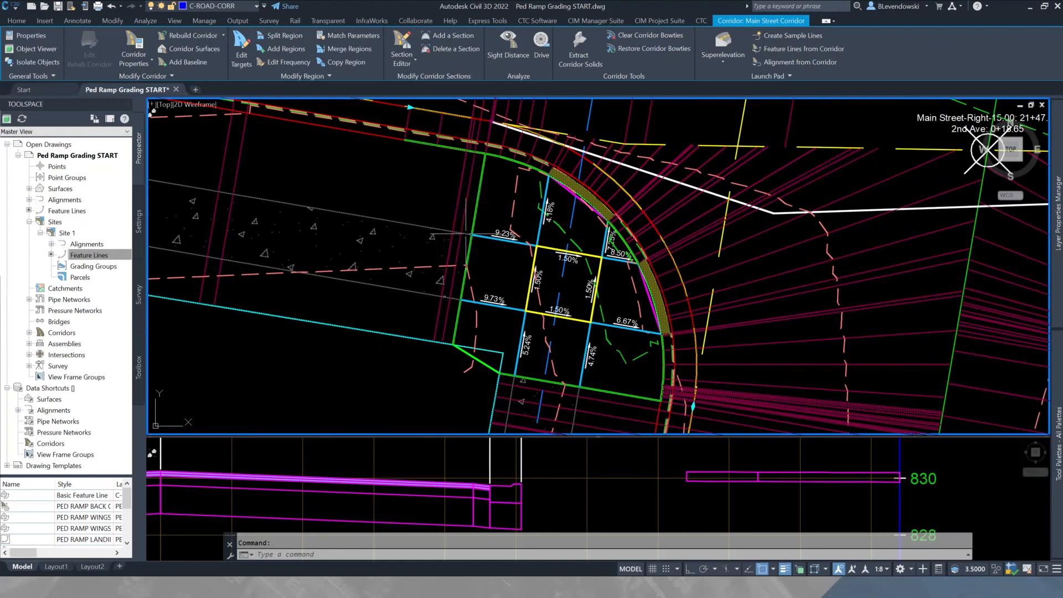
{"action": "key", "text": "Escape"}
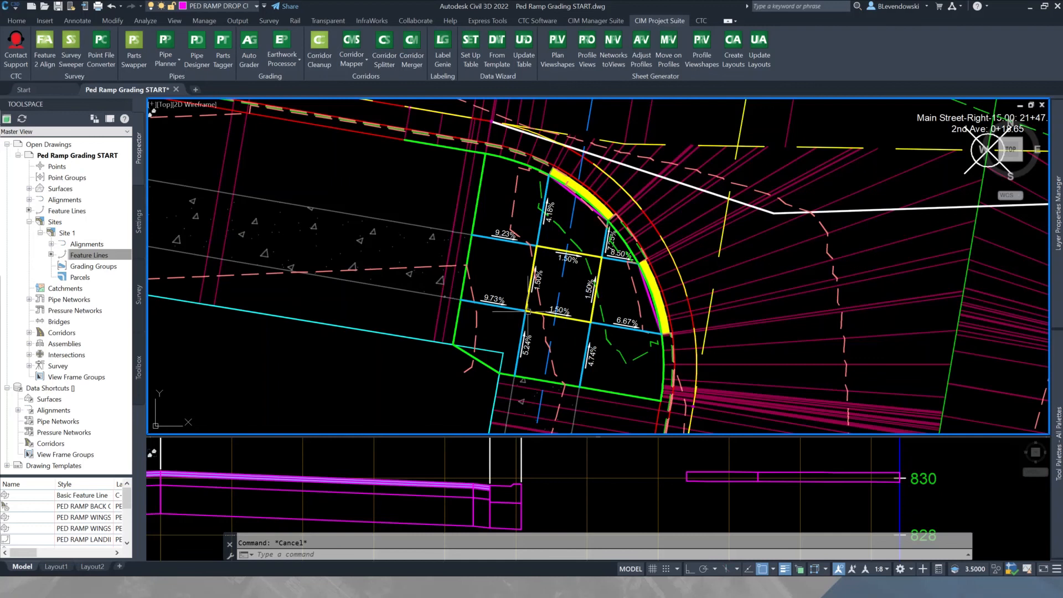
{"action": "mouse_move", "coordinate": [493, 262]}
{"action": "left_click", "coordinate": [474, 235]}
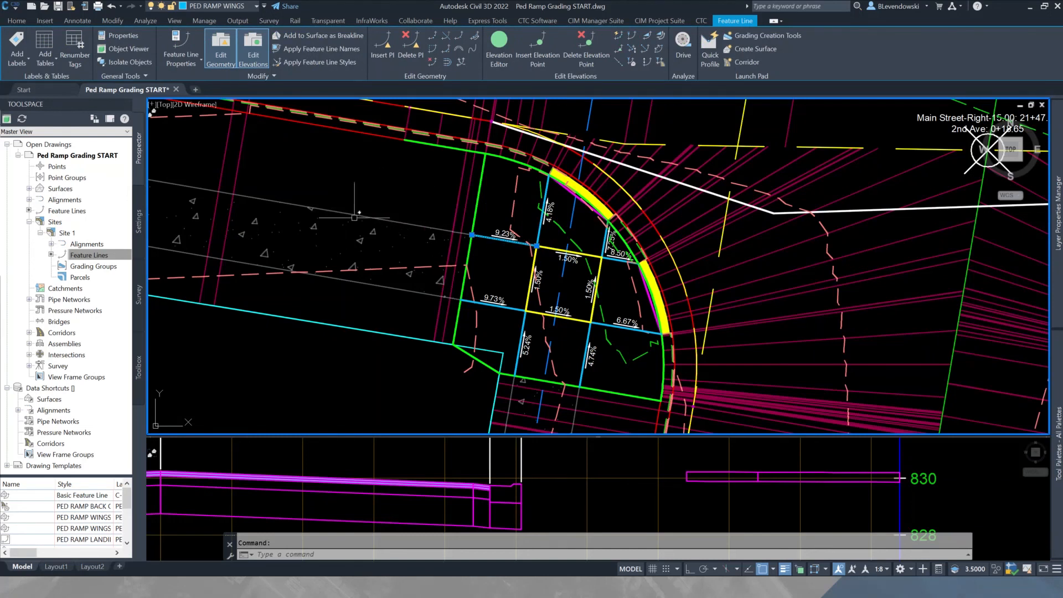
{"action": "middle_click_drag", "start_coordinate": [376, 190], "coordinate": [386, 241]}
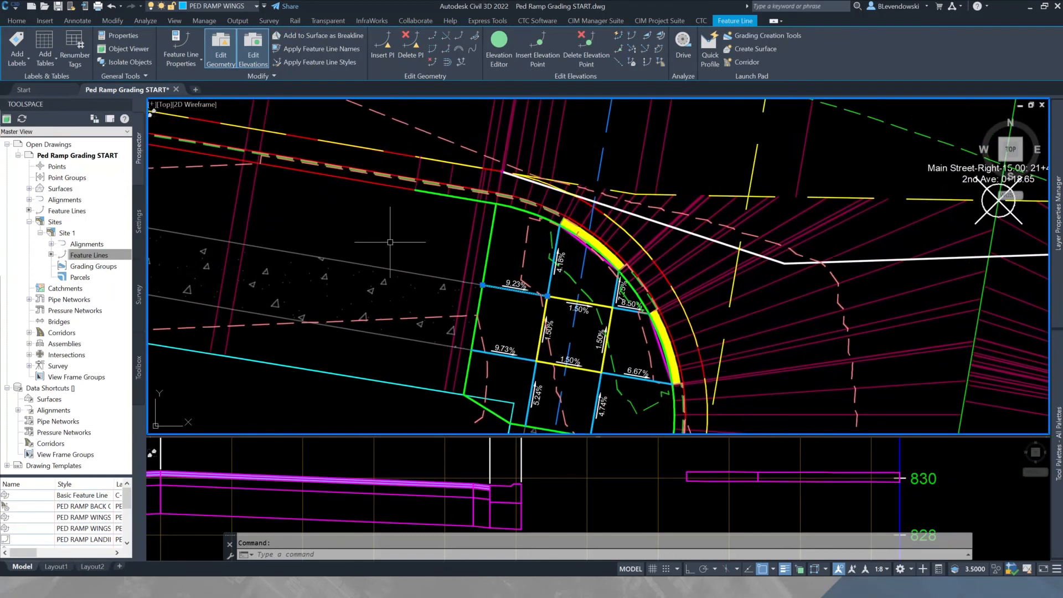
{"action": "key", "text": "Escape"}
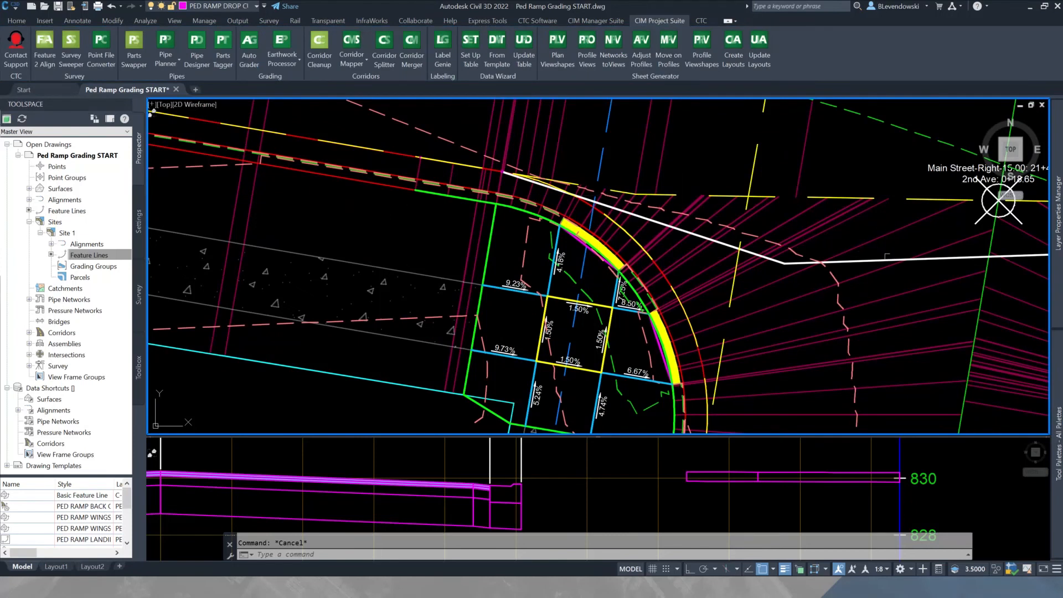
Examine the white target line across the side street and the Target Found / Target Not Found branches of the Full Road assembly.
{"action": "left_click", "coordinate": [863, 260]}
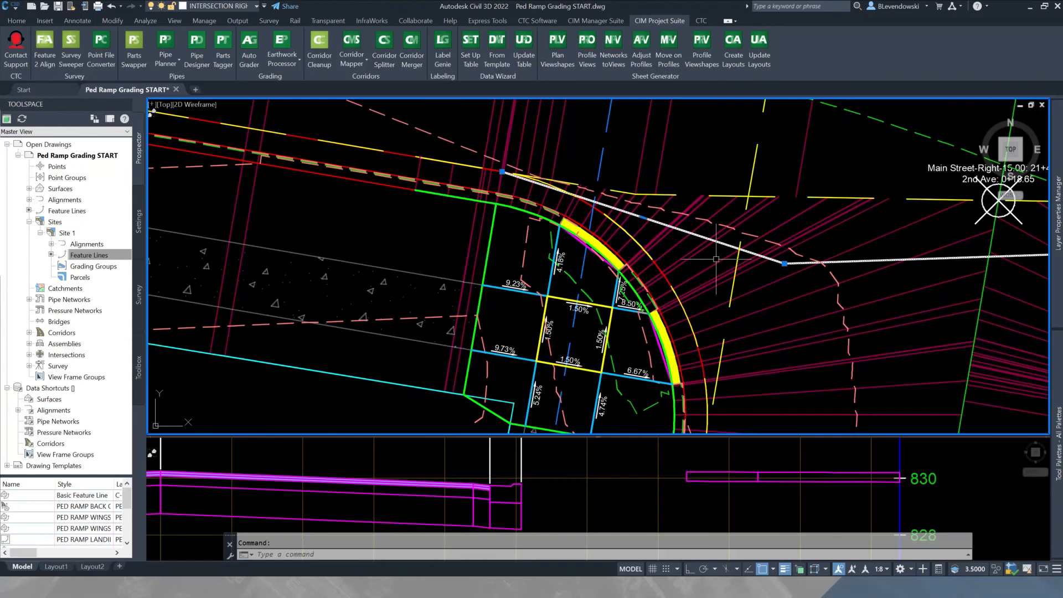
{"action": "scroll", "coordinate": [720, 255], "scroll_direction": "down", "scroll_amount": 1}
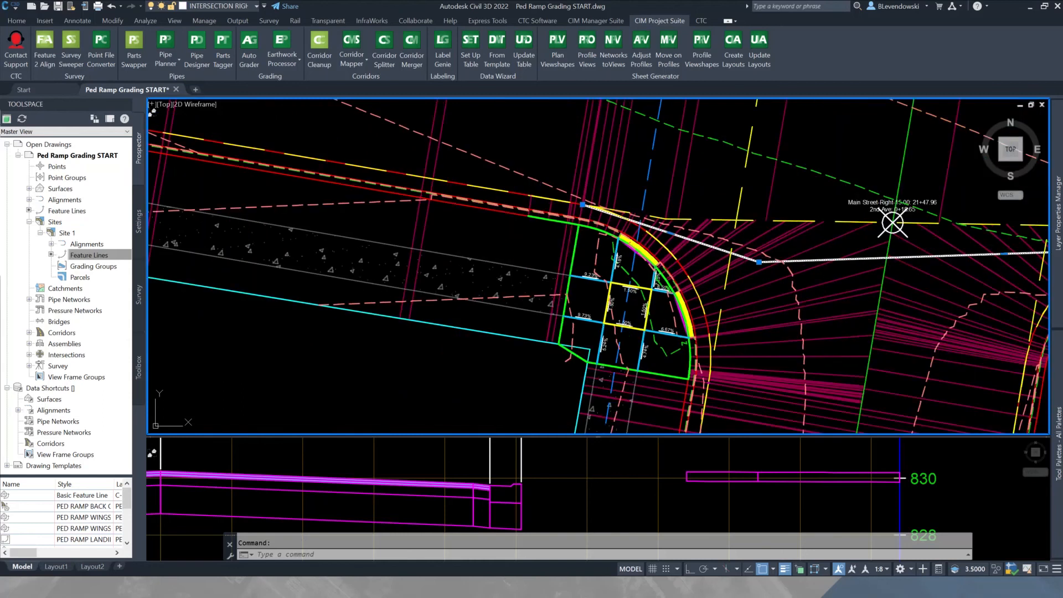
{"action": "left_click", "coordinate": [646, 491]}
{"action": "scroll", "coordinate": [673, 492], "scroll_direction": "down", "scroll_amount": 5}
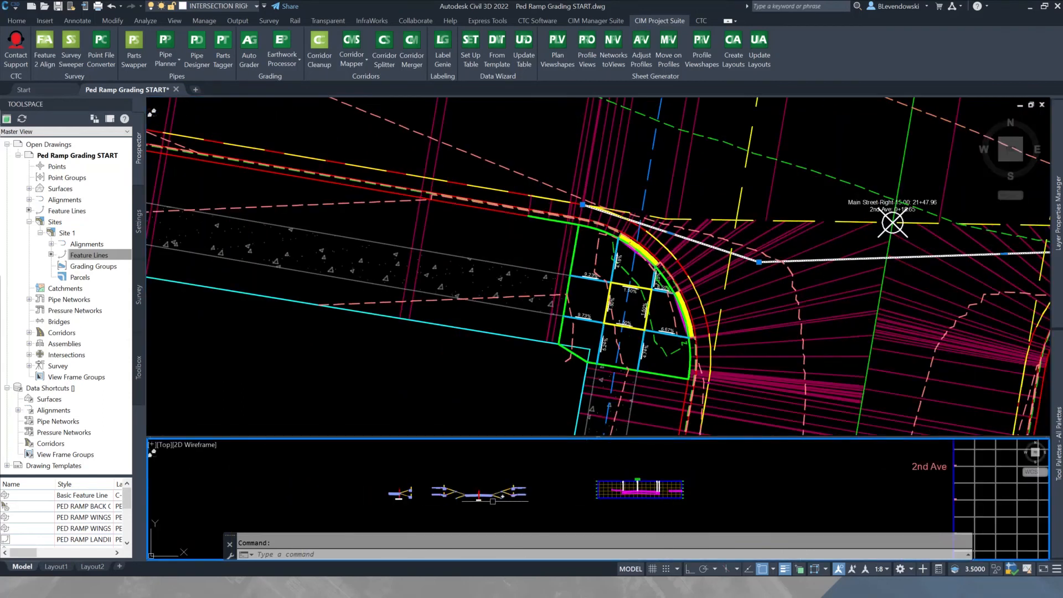
{"action": "scroll", "coordinate": [498, 492], "scroll_direction": "up", "scroll_amount": 5}
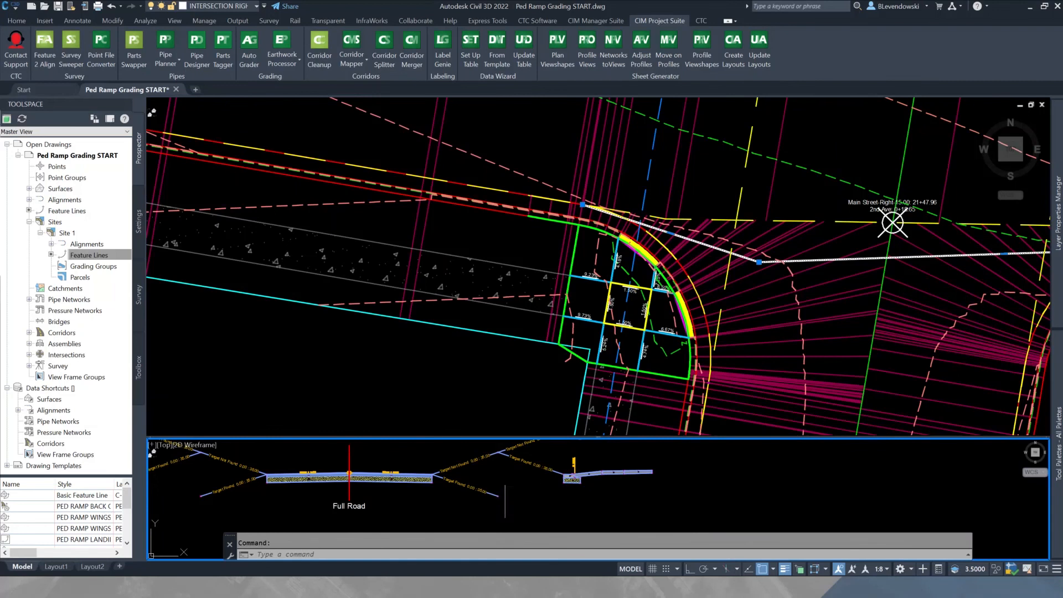
{"action": "mouse_move", "coordinate": [506, 479]}
{"action": "middle_mouse_down"}
{"action": "mouse_move", "coordinate": [500, 506]}
{"action": "mouse_move", "coordinate": [506, 492]}
{"action": "middle_mouse_up"}
{"action": "key", "text": "Escape"}
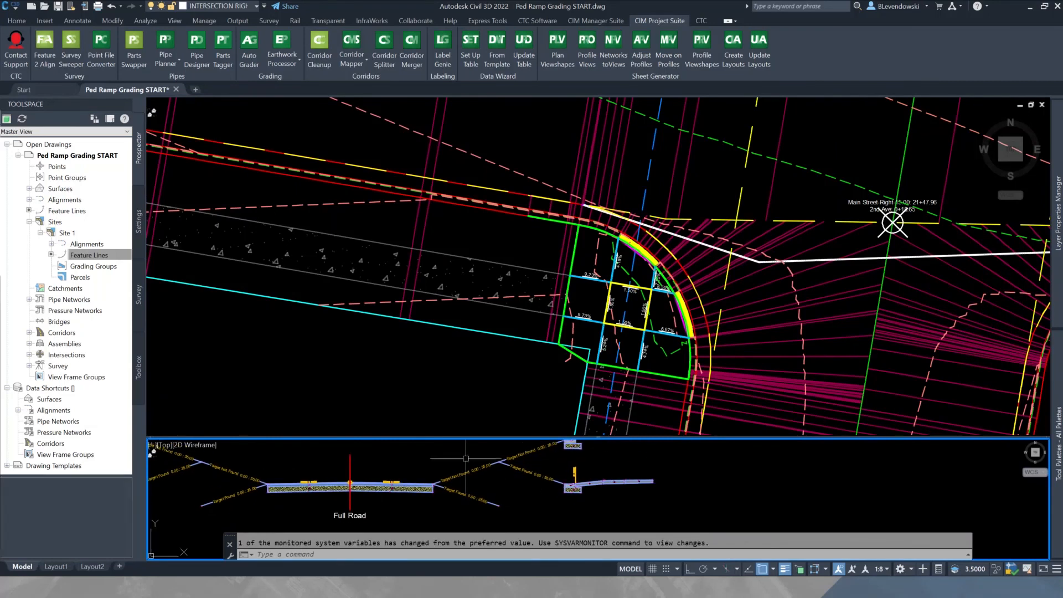
{"action": "left_click", "coordinate": [465, 454]}
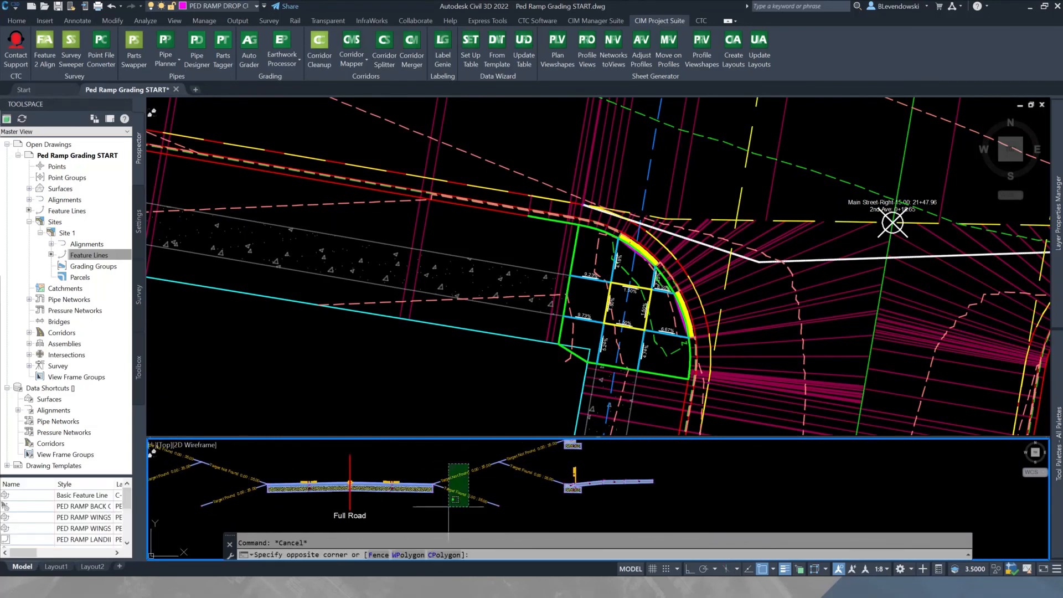
{"action": "left_click", "coordinate": [448, 506]}
{"action": "scroll", "coordinate": [479, 501], "scroll_direction": "down", "scroll_amount": 3}
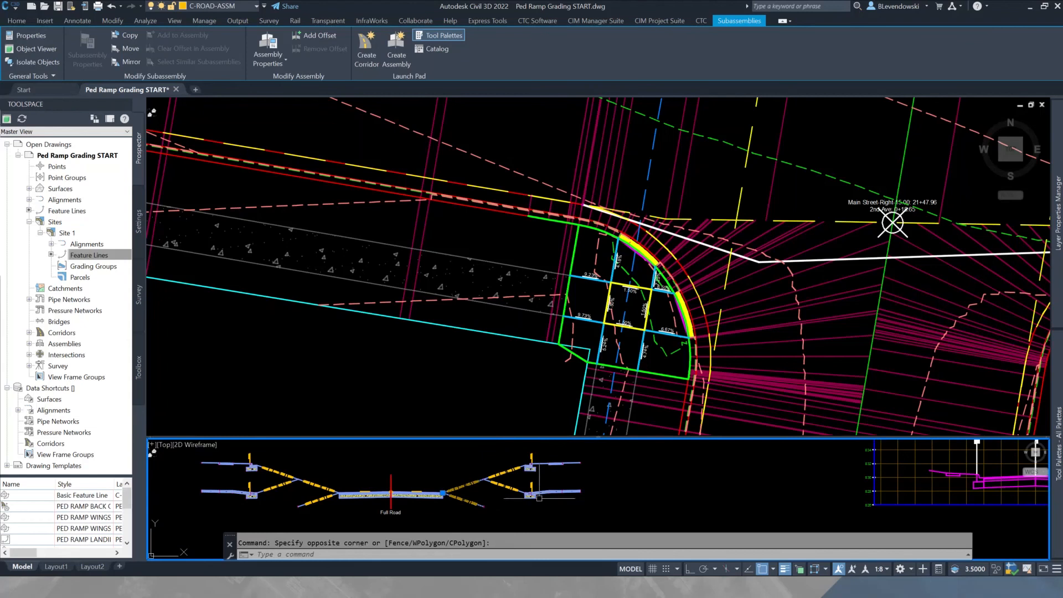
{"action": "scroll", "coordinate": [468, 499], "scroll_direction": "up", "scroll_amount": 4}
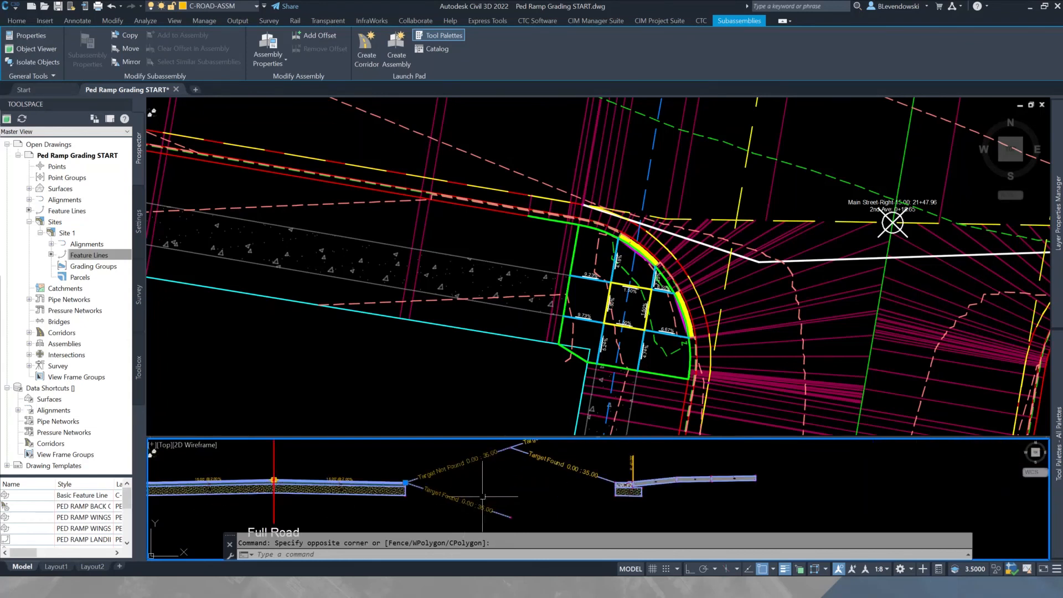
{"action": "left_click", "coordinate": [531, 233]}
{"action": "scroll", "coordinate": [532, 232], "scroll_direction": "down", "scroll_amount": 2}
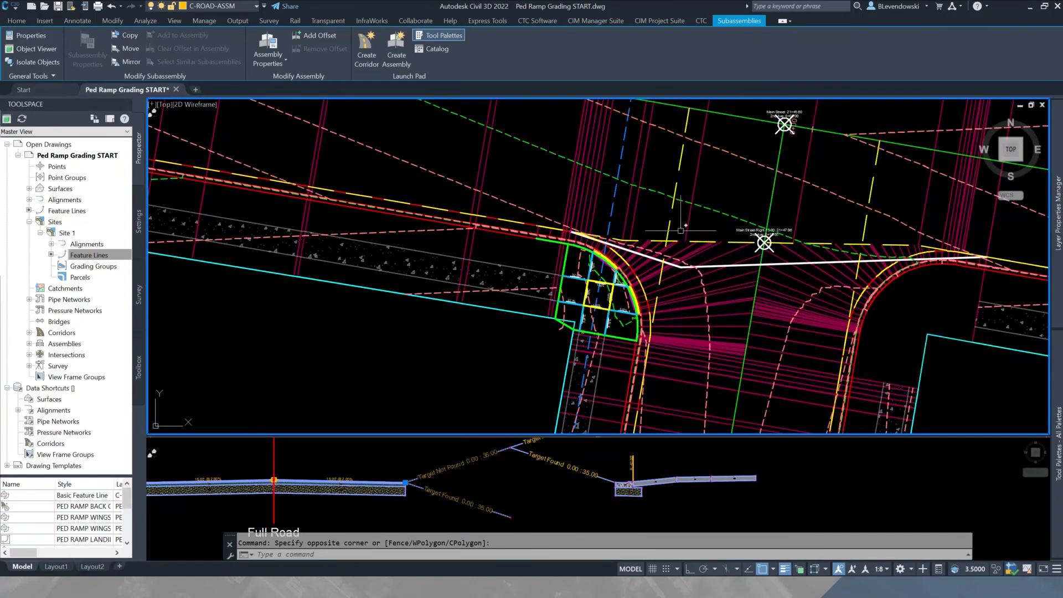
{"action": "key", "text": "Escape"}
Inspect the extents of the RG - Main Road - (4) region with the Main Street corridor's Edit Targets command.
{"action": "left_click", "coordinate": [579, 194]}
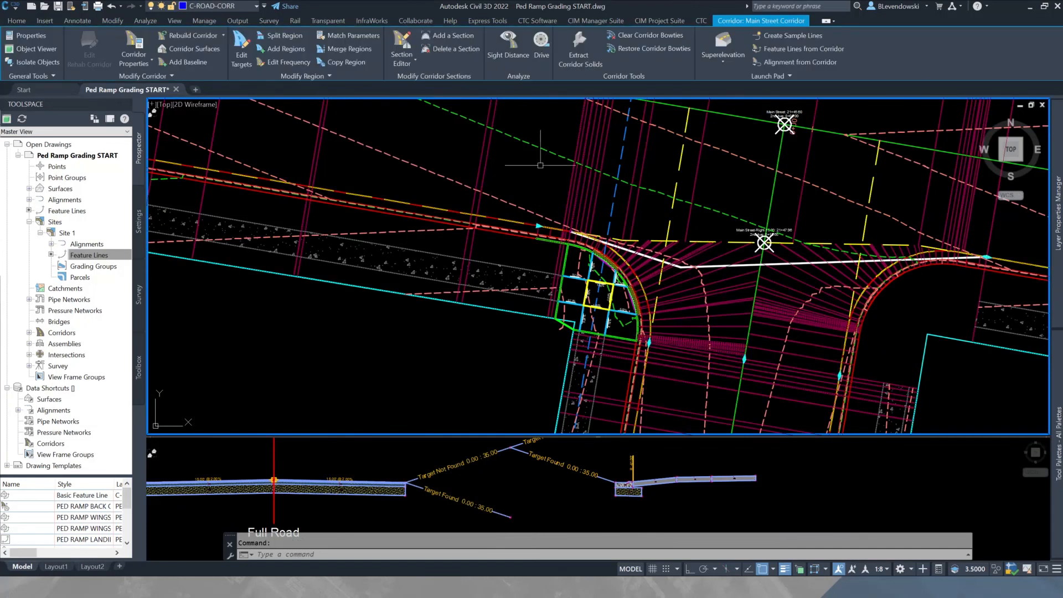
{"action": "left_click", "coordinate": [242, 50]}
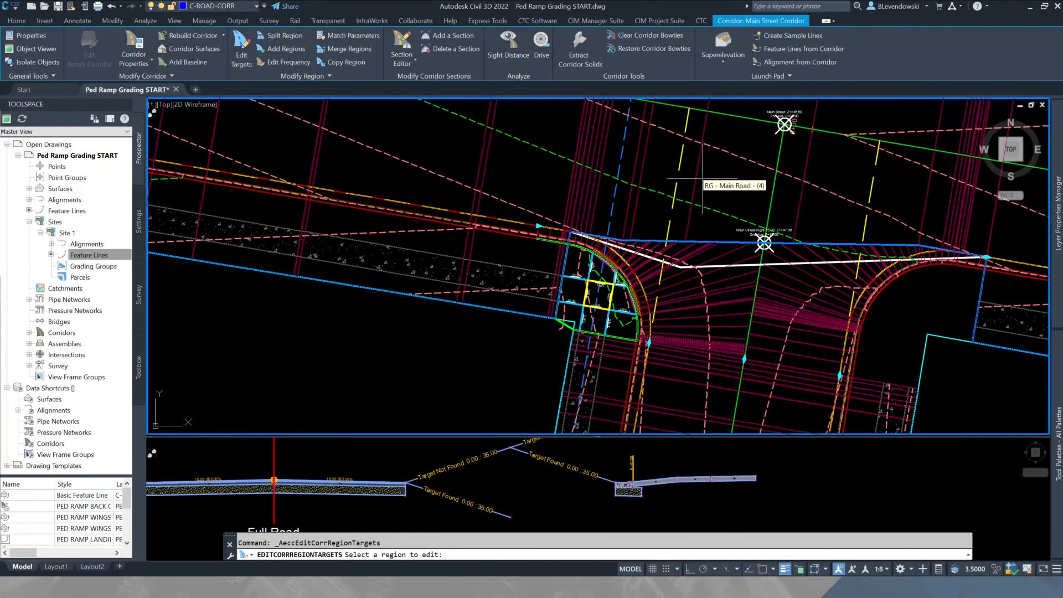
{"action": "key", "text": "Escape"}
{"action": "key", "text": "Escape"}
Stretch the west end of the white target line to the start of the curb return on the pavement edge.
{"action": "scroll", "coordinate": [636, 237], "scroll_direction": "up", "scroll_amount": 6}
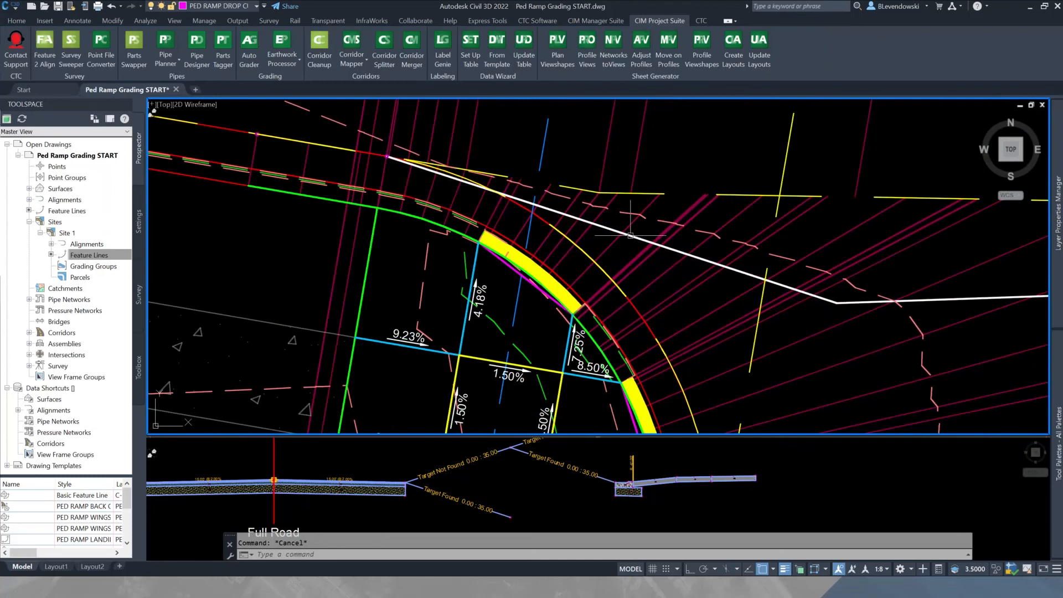
{"action": "left_click", "coordinate": [630, 236]}
{"action": "scroll", "coordinate": [728, 288], "scroll_direction": "down", "scroll_amount": 1}
{"action": "scroll", "coordinate": [516, 209], "scroll_direction": "up", "scroll_amount": 1}
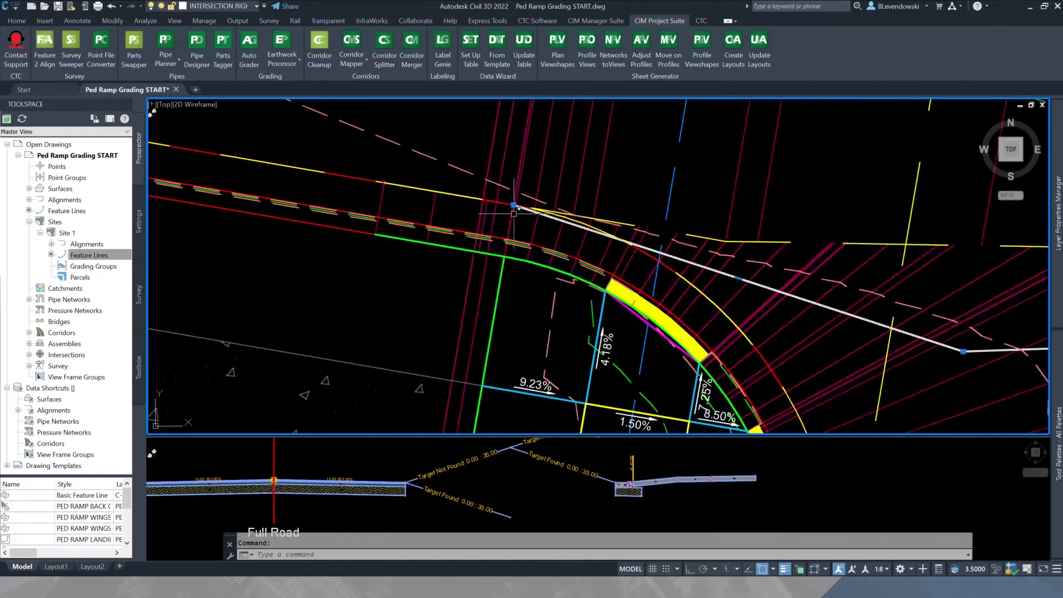
{"action": "left_click", "coordinate": [514, 205]}
{"action": "scroll", "coordinate": [387, 196], "scroll_direction": "up", "scroll_amount": 4}
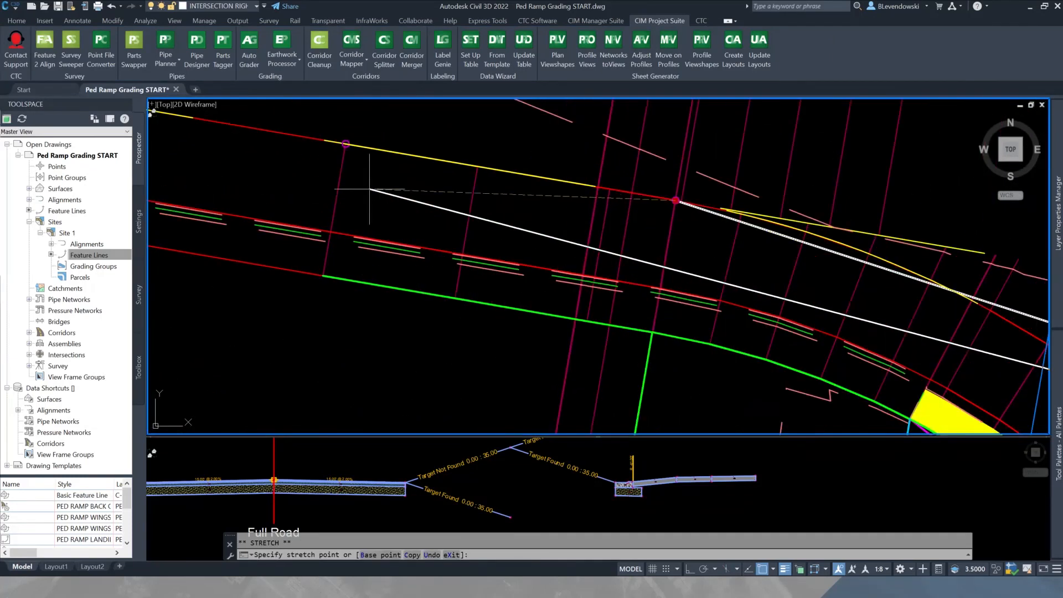
{"action": "left_click", "coordinate": [340, 166]}
{"action": "scroll", "coordinate": [530, 189], "scroll_direction": "down", "scroll_amount": 3}
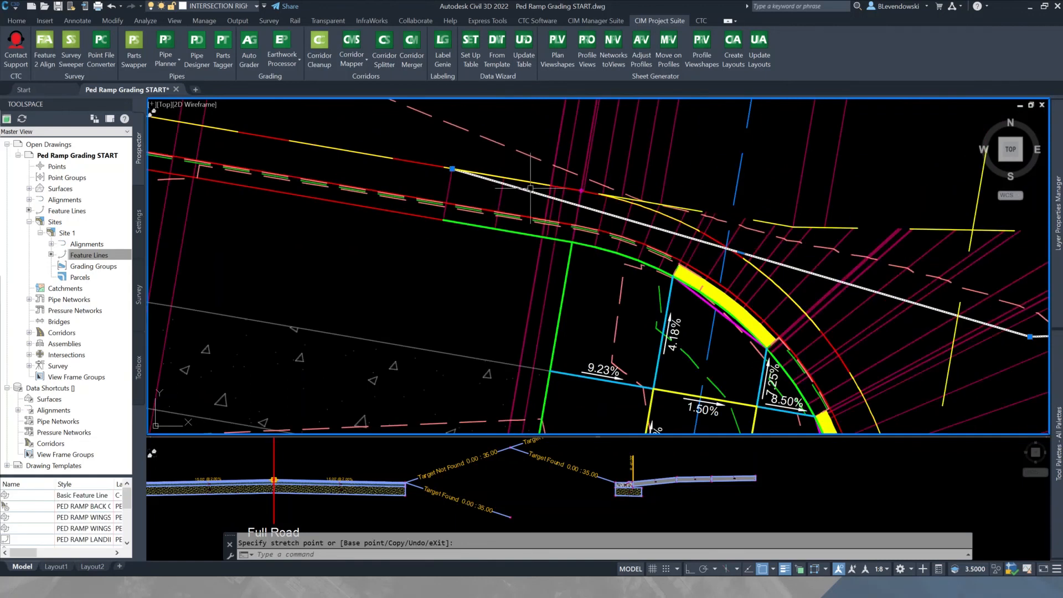
{"action": "scroll", "coordinate": [549, 189], "scroll_direction": "down", "scroll_amount": 4}
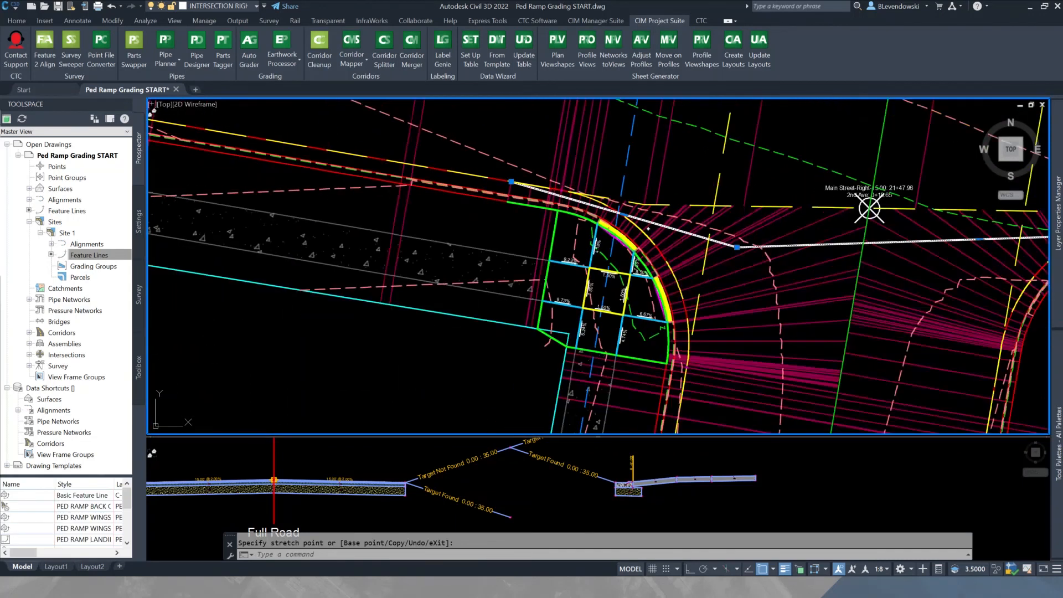
{"action": "key", "text": "Escape"}
Check the extents of the Curb Returns 4 region and compare the Full Road assembly's conditional branches with the target line.
{"action": "left_click", "coordinate": [683, 263]}
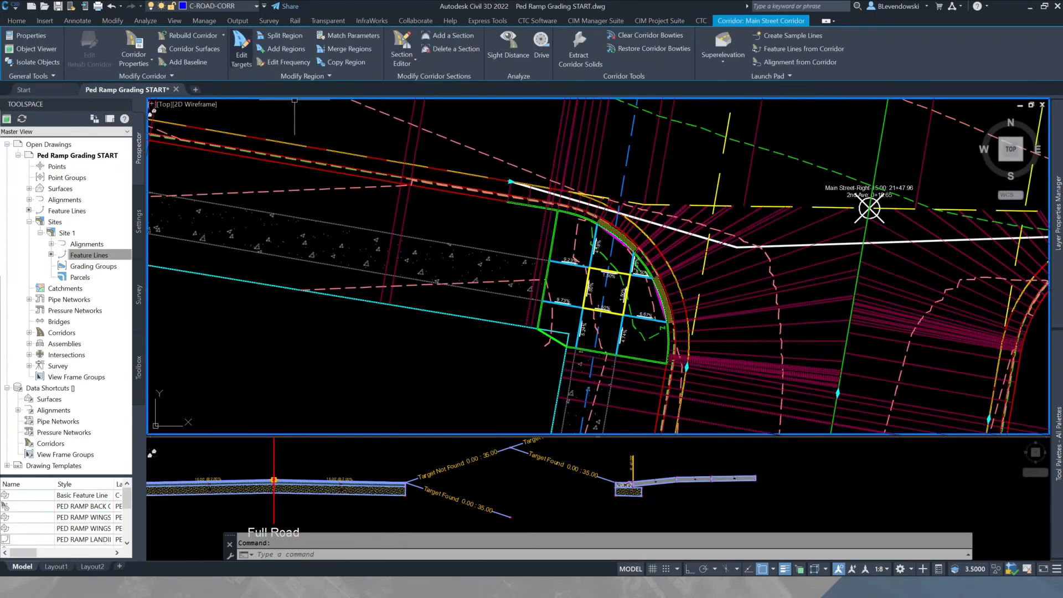
{"action": "left_click", "coordinate": [242, 48]}
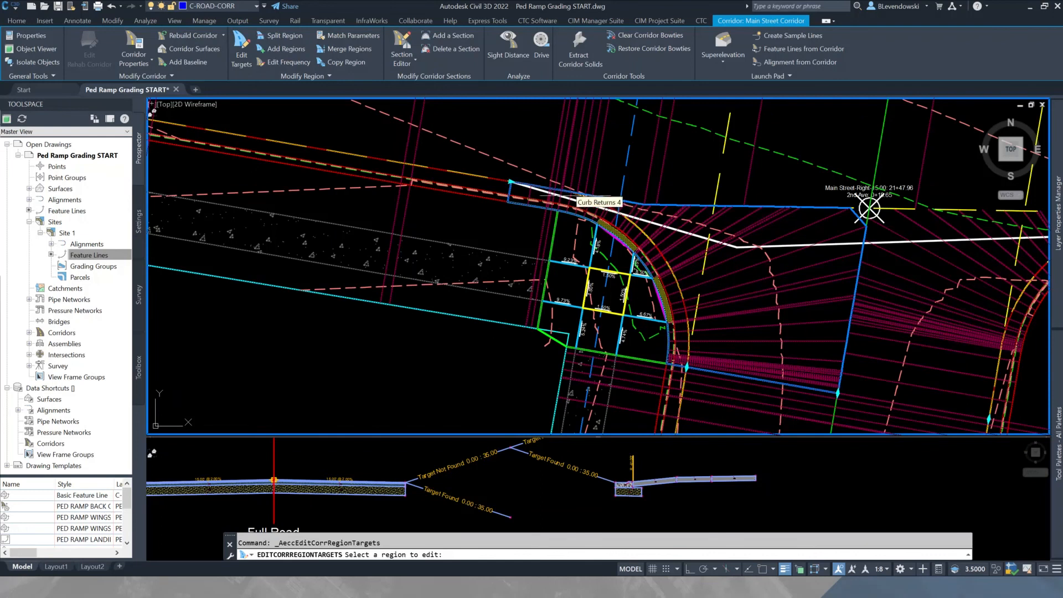
{"action": "key", "text": "Escape"}
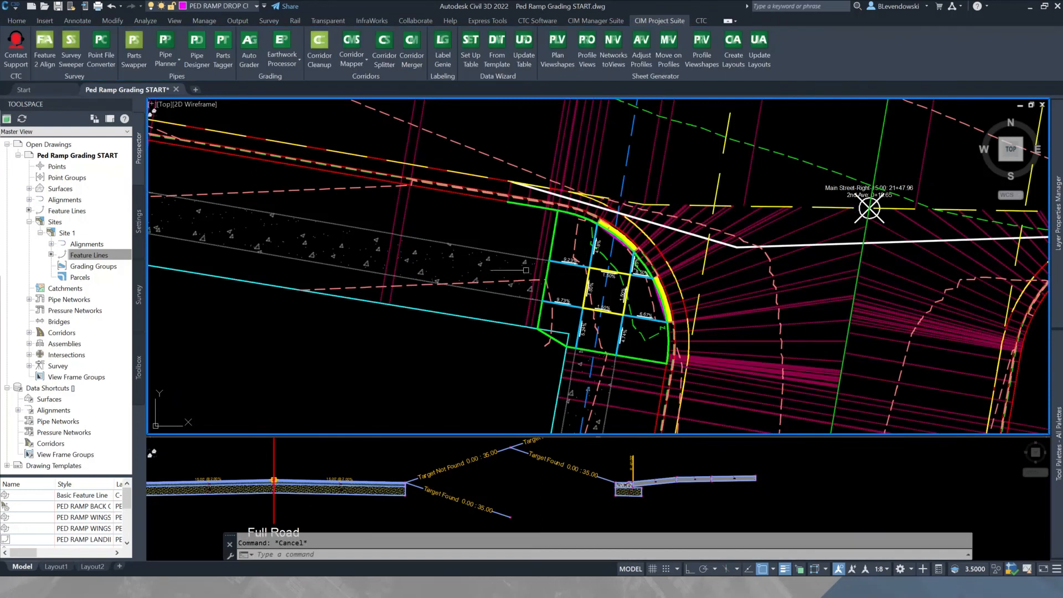
{"action": "left_click", "coordinate": [516, 493]}
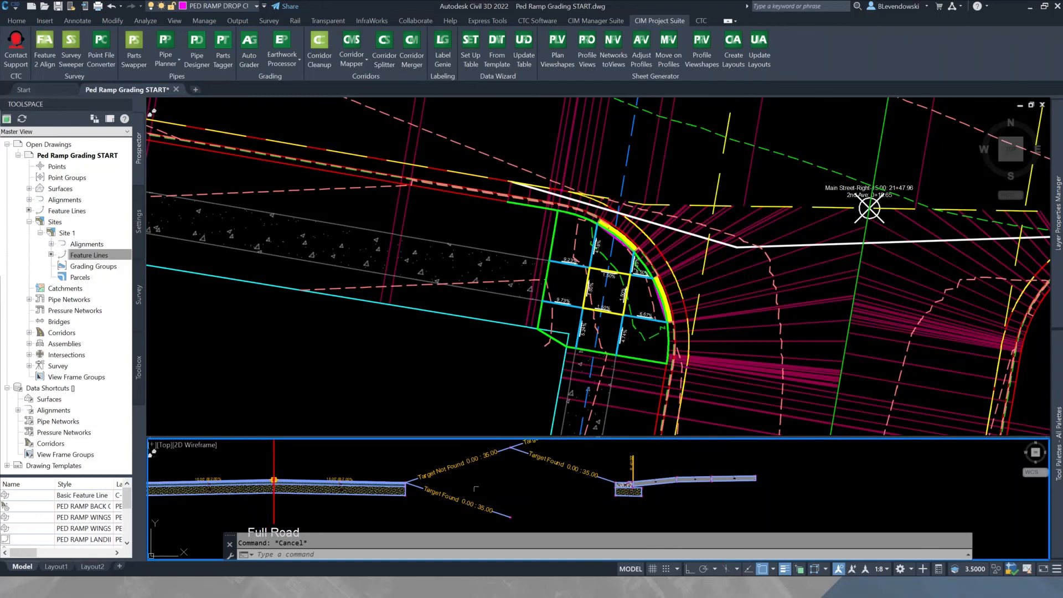
{"action": "scroll", "coordinate": [576, 487], "scroll_direction": "down", "scroll_amount": 2}
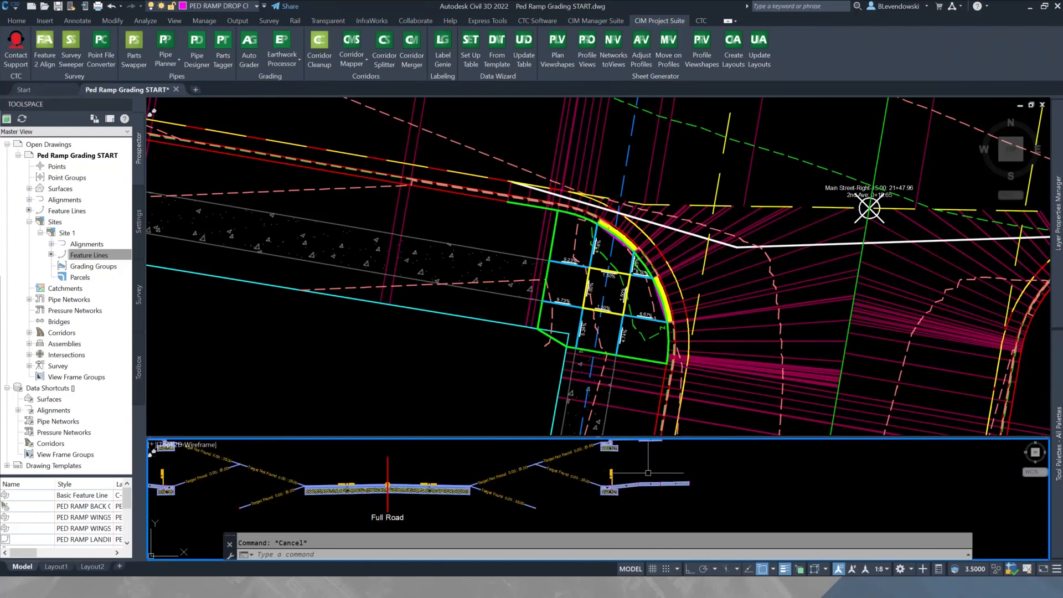
{"action": "left_click", "coordinate": [500, 223]}
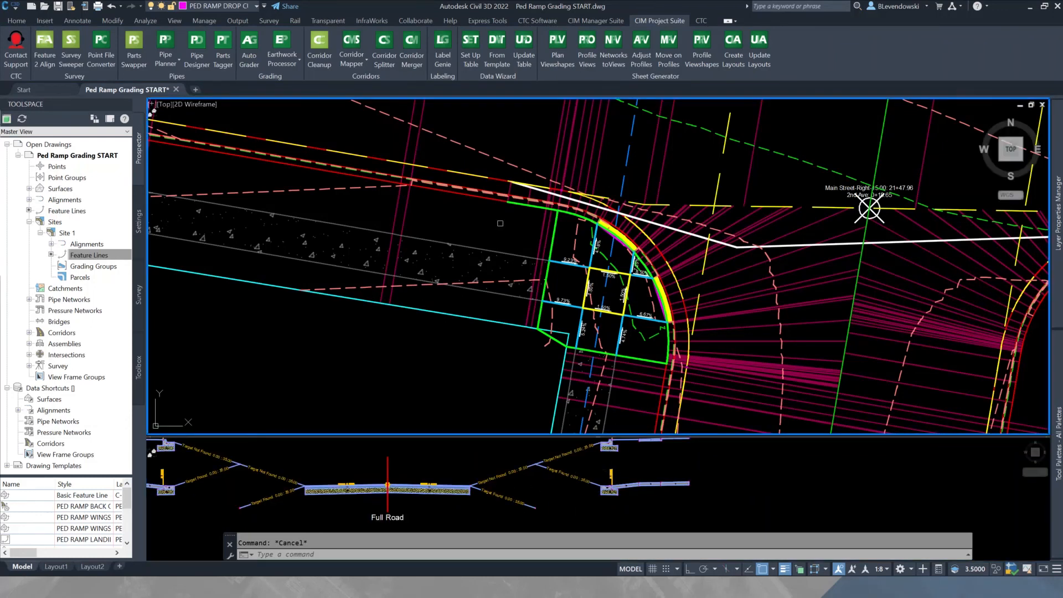
{"action": "left_click", "coordinate": [571, 143]}
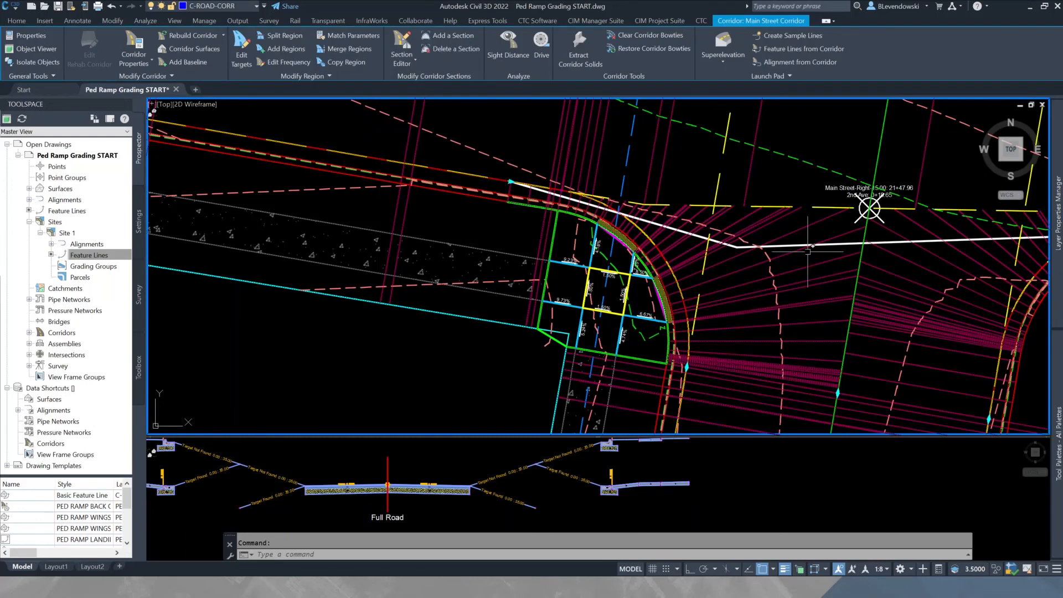
{"action": "key", "text": "Escape"}
{"action": "key", "text": "Escape"}
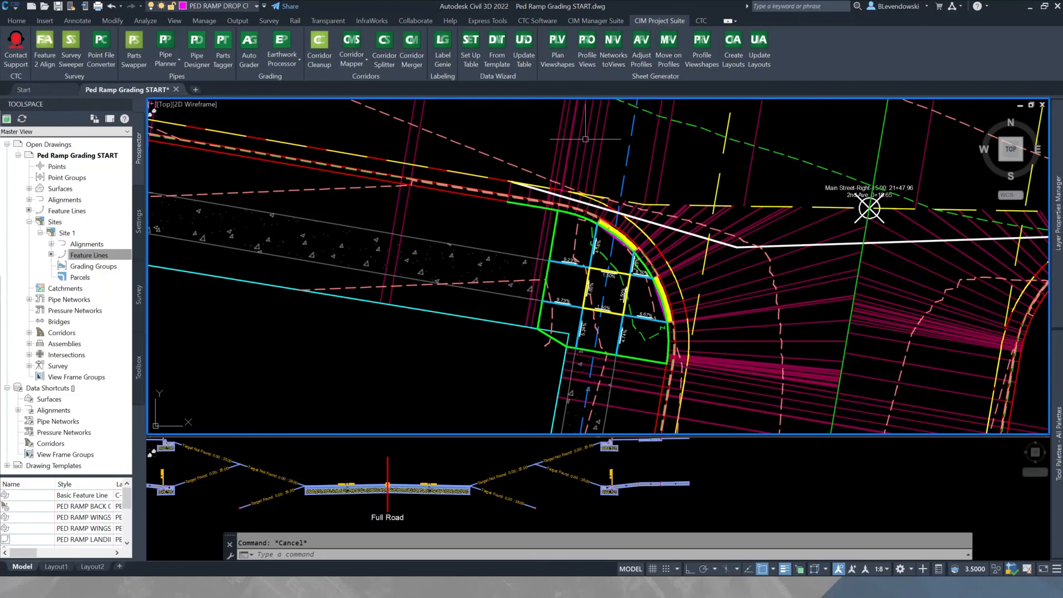
Rebuild the Main Street corridor against the extended target line.
{"action": "left_click", "coordinate": [567, 136]}
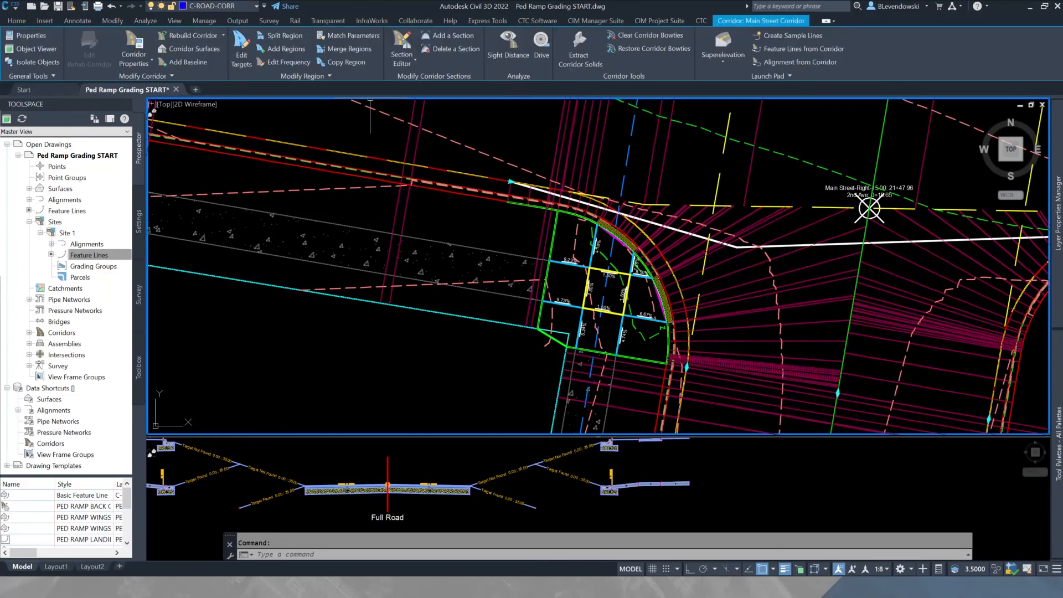
{"action": "left_click", "coordinate": [189, 35]}
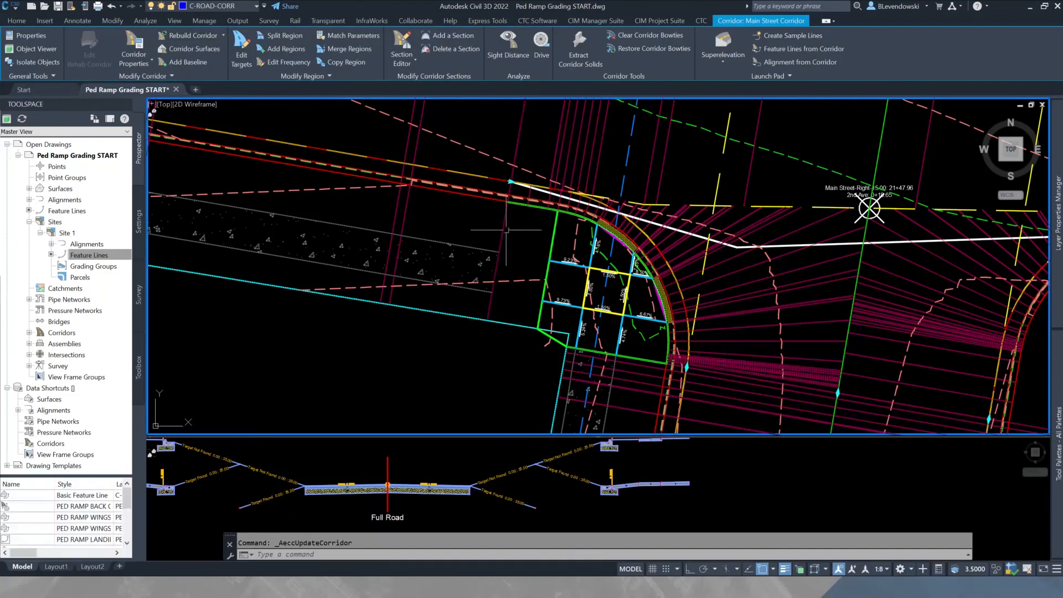
{"action": "key", "text": "Escape"}
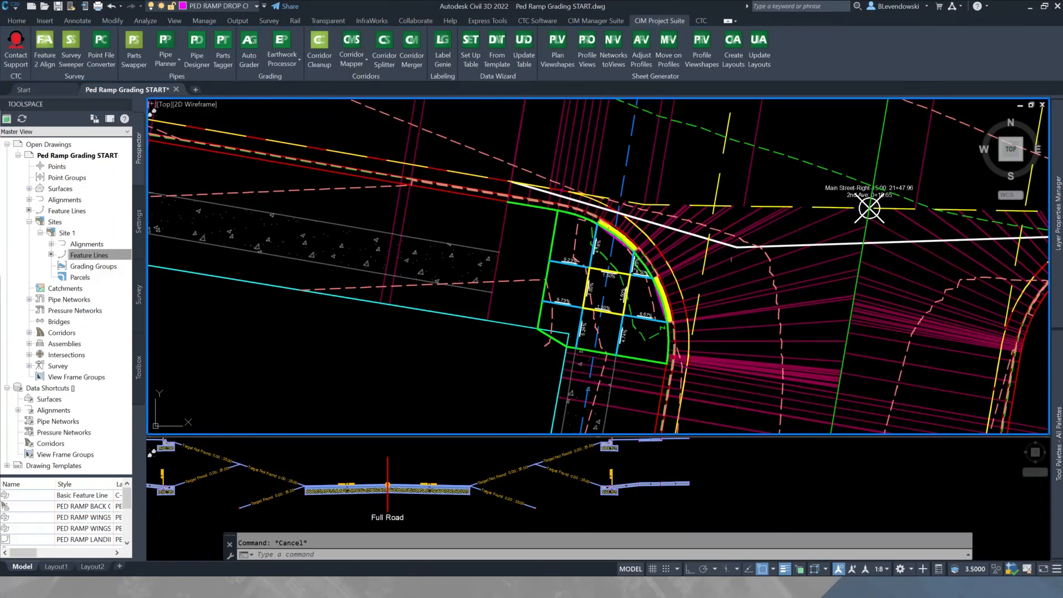
Check where the rebuilt RG - Main Road - (4) region ends beside the ramp using the corridor's Edit Targets command.
{"action": "left_click", "coordinate": [720, 259]}
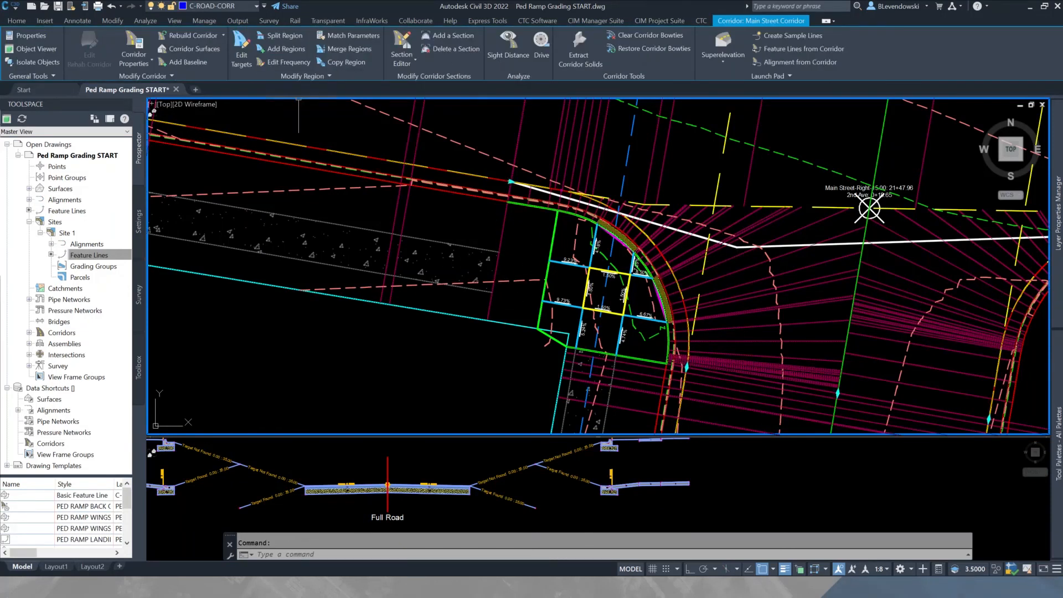
{"action": "left_click", "coordinate": [241, 48]}
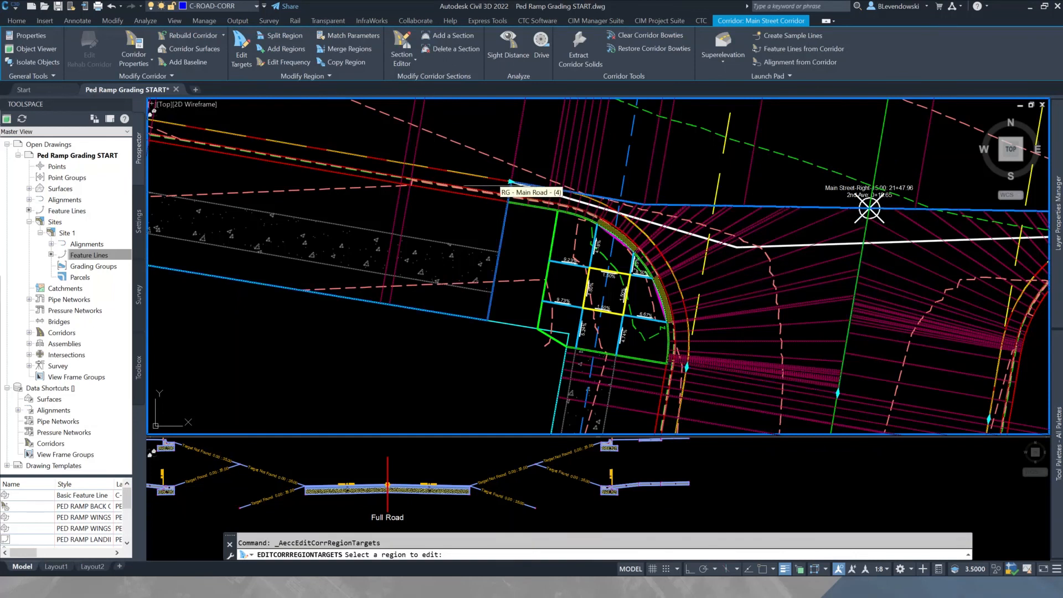
{"action": "key", "text": "Escape"}
{"action": "key", "text": "Escape"}
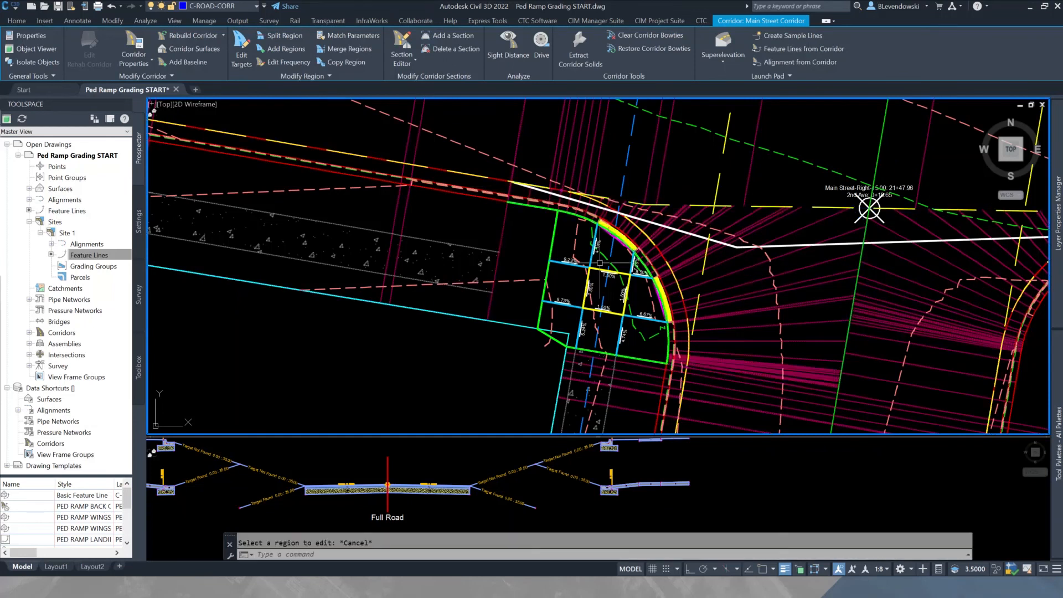
Stretch the two west corners of the green sidewalk feature line to the end of the main road region, at the curb and the outer boundary.
{"action": "scroll", "coordinate": [542, 272], "scroll_direction": "up", "scroll_amount": 2}
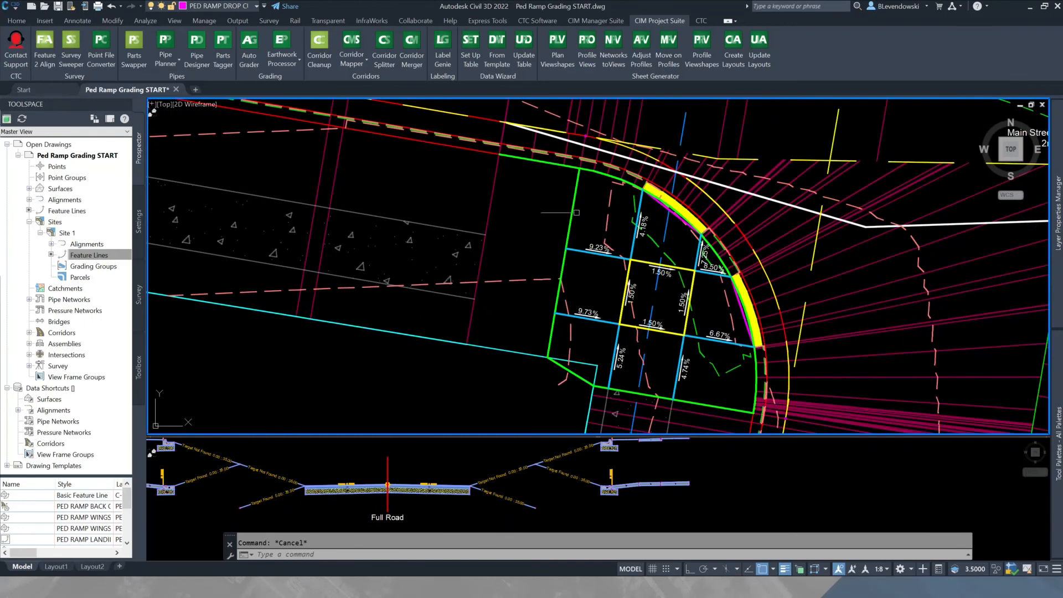
{"action": "left_click", "coordinate": [578, 191]}
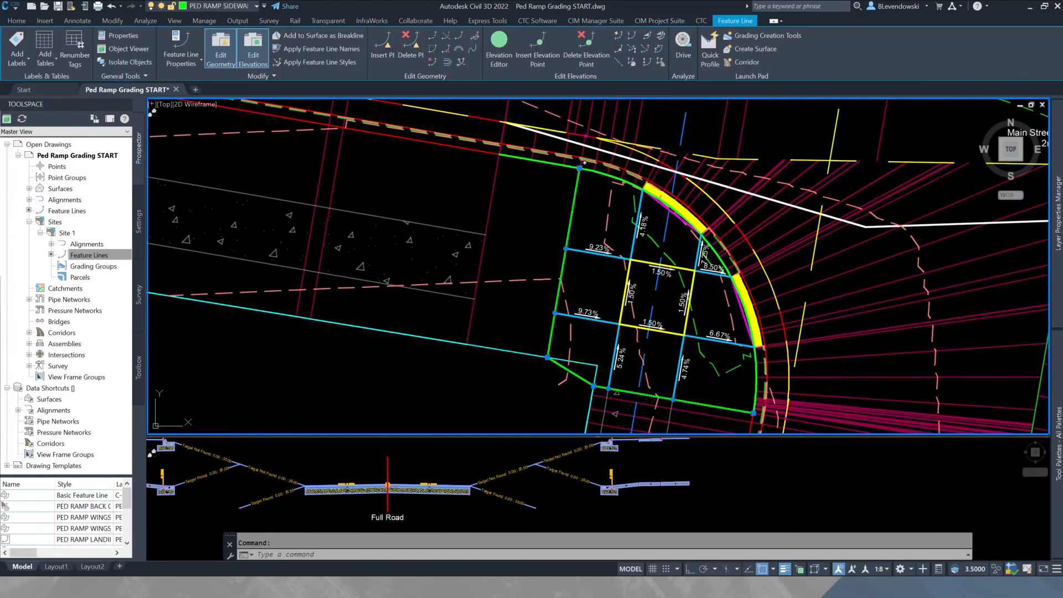
{"action": "left_click", "coordinate": [580, 167]}
{"action": "left_click", "coordinate": [500, 154]}
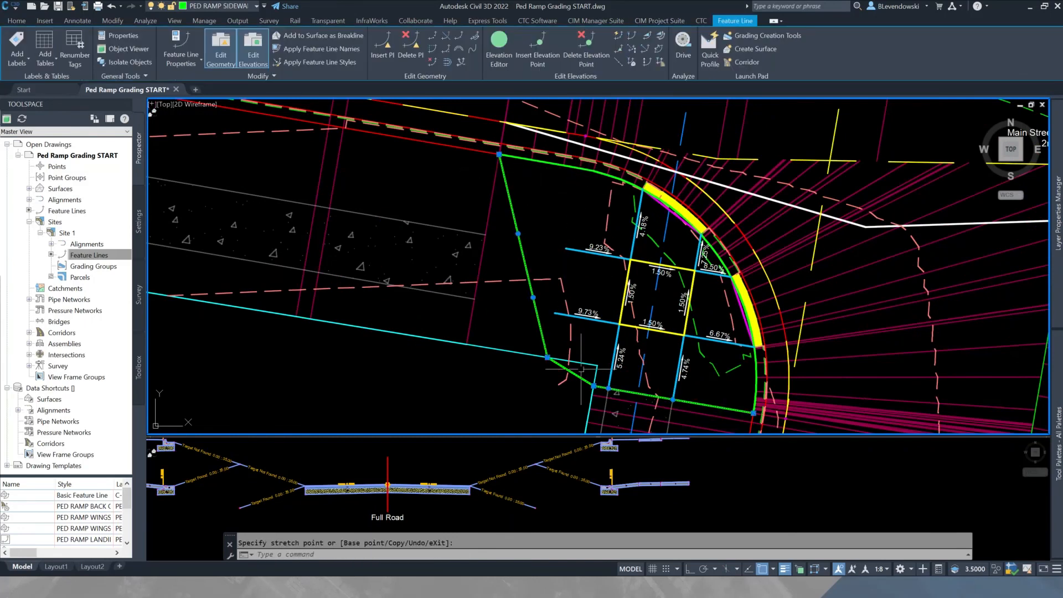
{"action": "left_click", "coordinate": [548, 358]}
{"action": "left_click", "coordinate": [467, 344]}
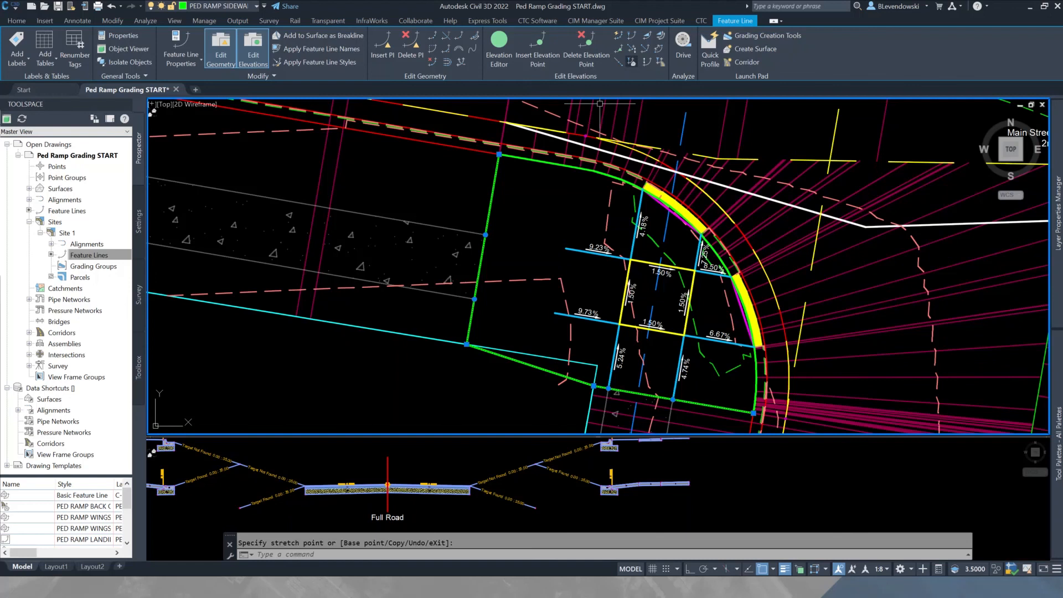
Review the sidewalk feature line's elevations and set them from the Corridor FG surface, relative at 0.00', with intermediate grade break points inserted.
{"action": "left_click", "coordinate": [499, 44]}
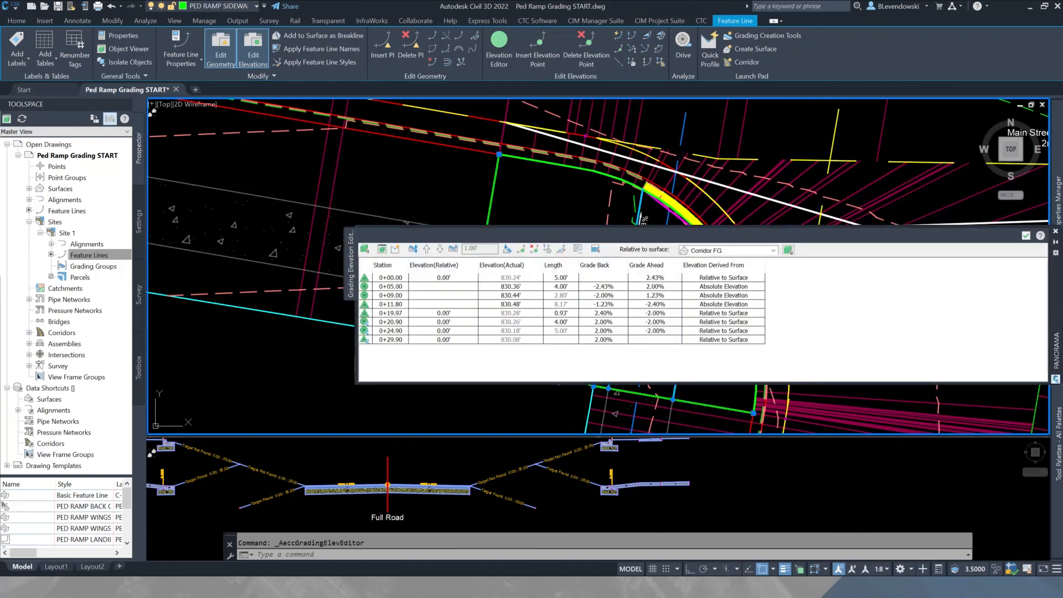
{"action": "left_click", "coordinate": [1026, 235]}
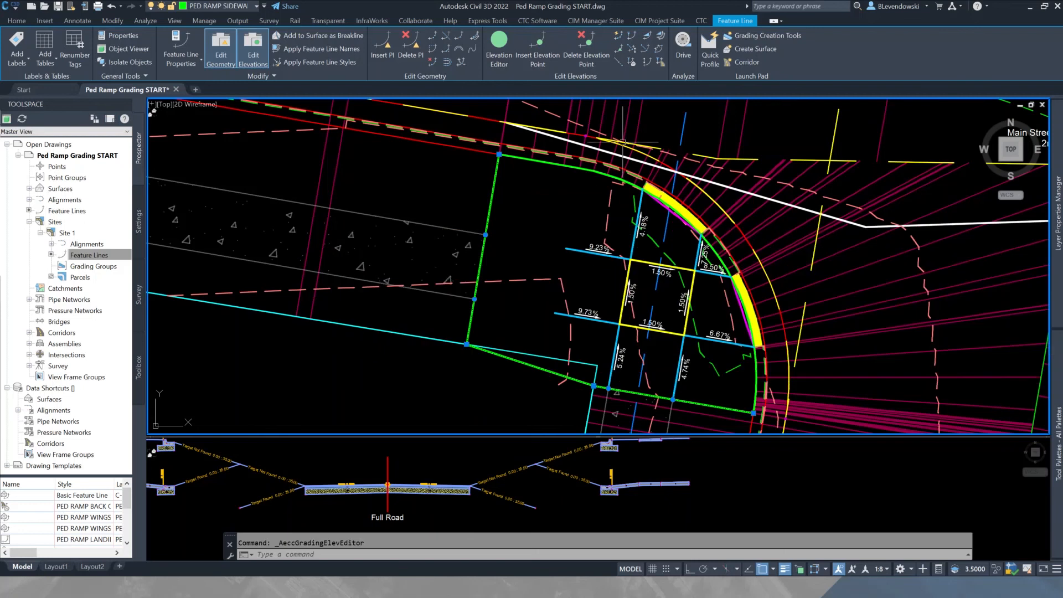
{"action": "left_click", "coordinate": [631, 61]}
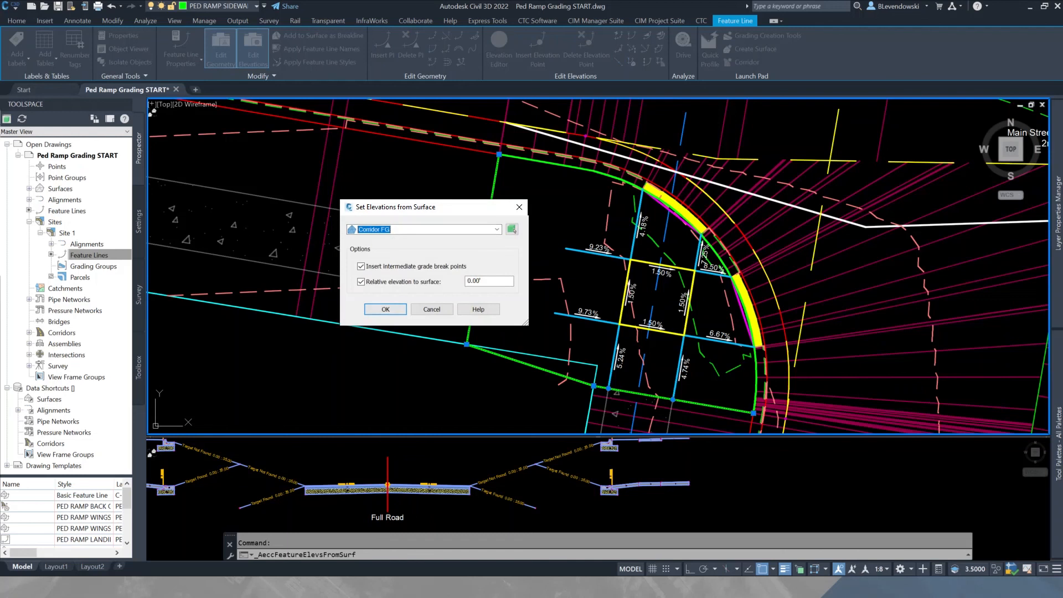
{"action": "key", "text": "Return"}
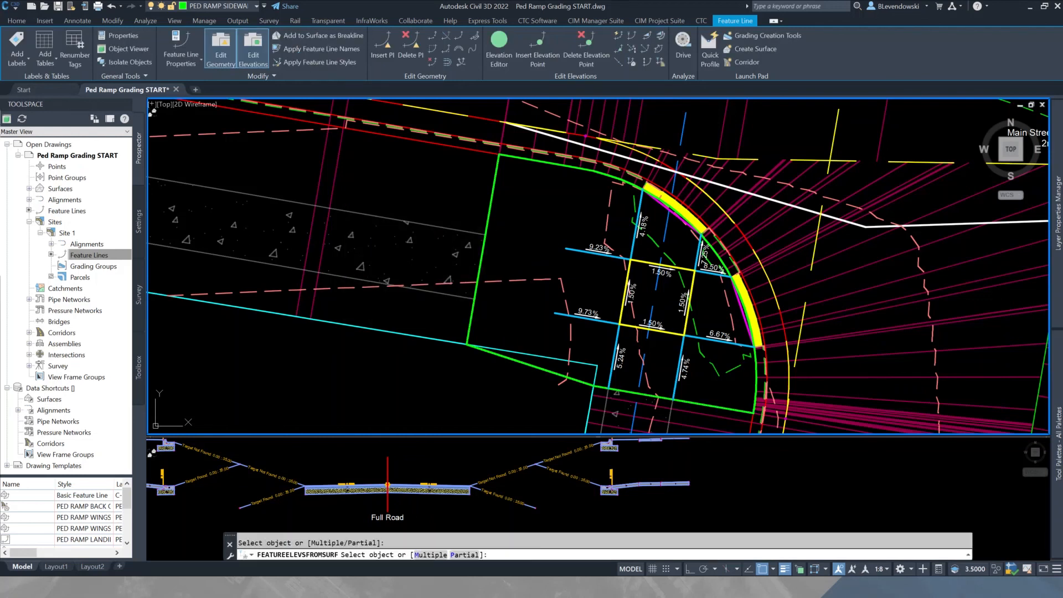
{"action": "key", "text": "Return"}
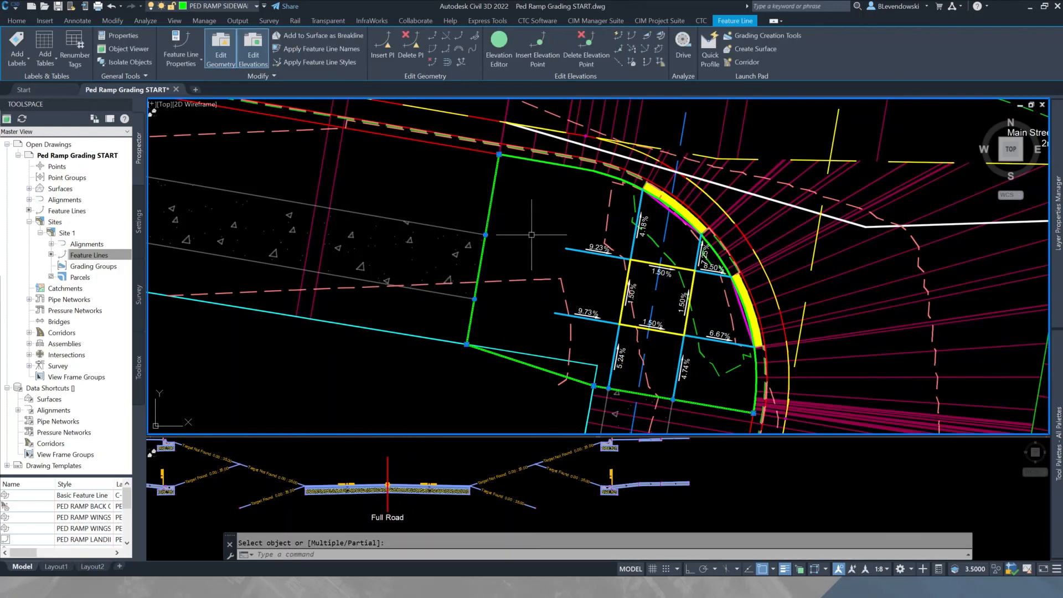
{"action": "scroll", "coordinate": [551, 242], "scroll_direction": "up", "scroll_amount": 2}
{"action": "key", "text": "Escape"}
{"action": "key", "text": "Escape"}
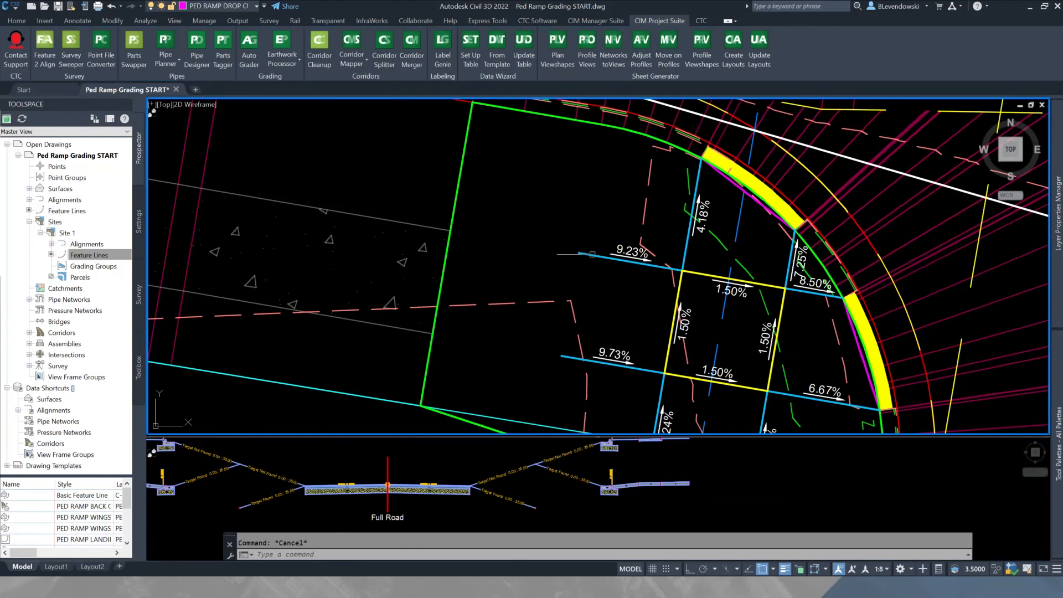
Stretch the west ends of the two west wing feature lines to the relocated sidewalk line, meeting the edges of the concrete walk.
{"action": "left_click", "coordinate": [588, 254]}
{"action": "left_click", "coordinate": [578, 253]}
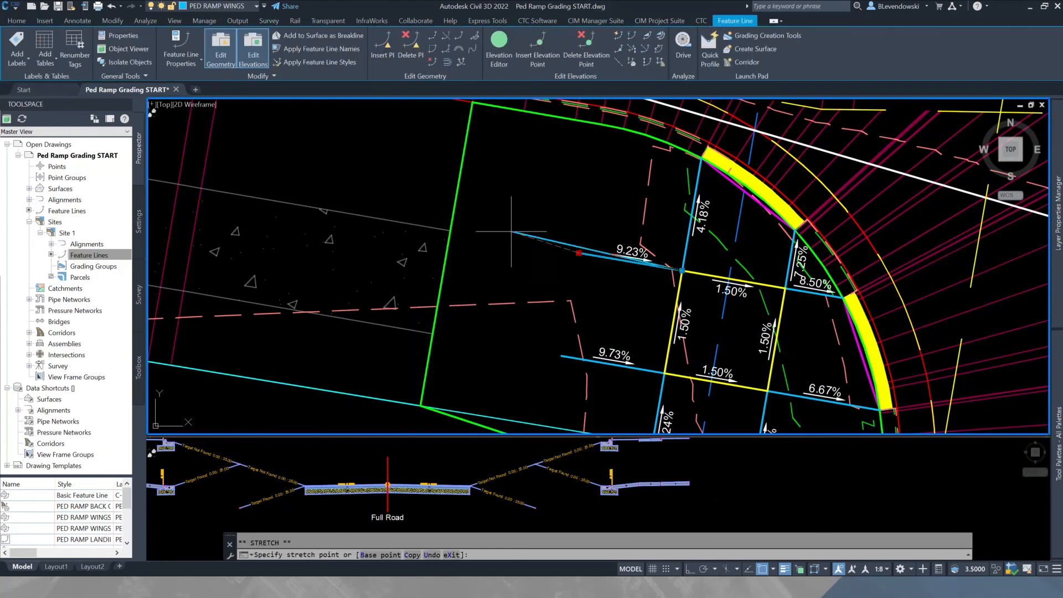
{"action": "left_click", "coordinate": [453, 230]}
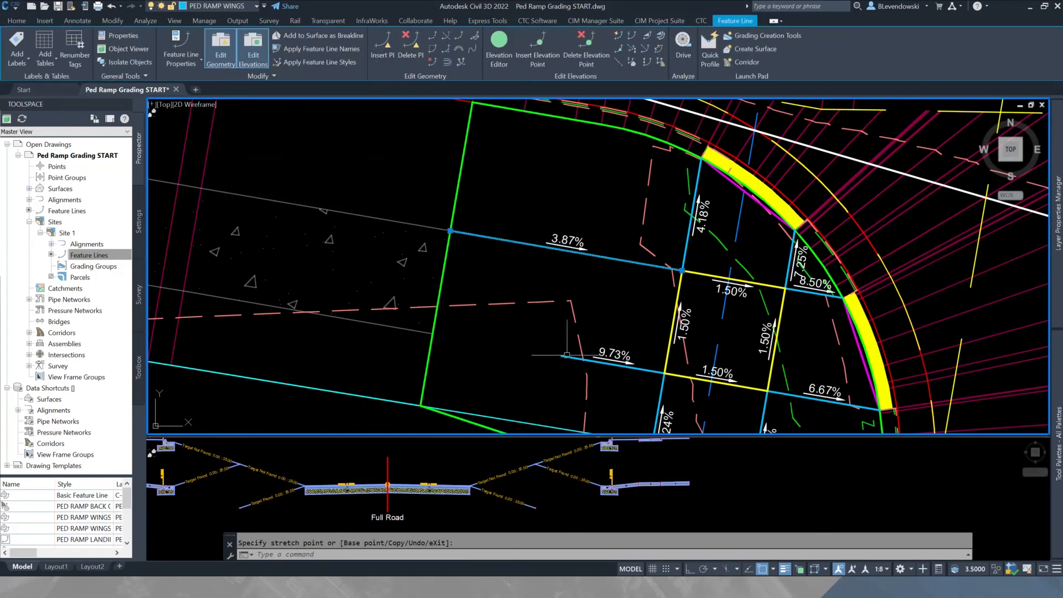
{"action": "key", "text": "Escape"}
{"action": "left_click", "coordinate": [562, 355]}
{"action": "left_click", "coordinate": [561, 355]}
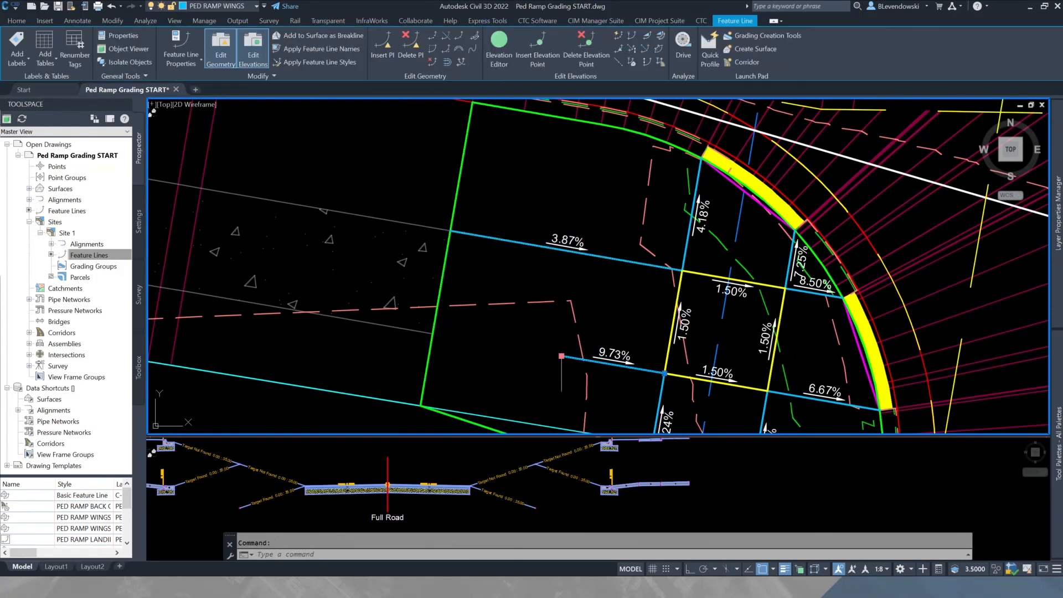
{"action": "left_click", "coordinate": [434, 333]}
{"action": "scroll", "coordinate": [513, 270], "scroll_direction": "down", "scroll_amount": 1}
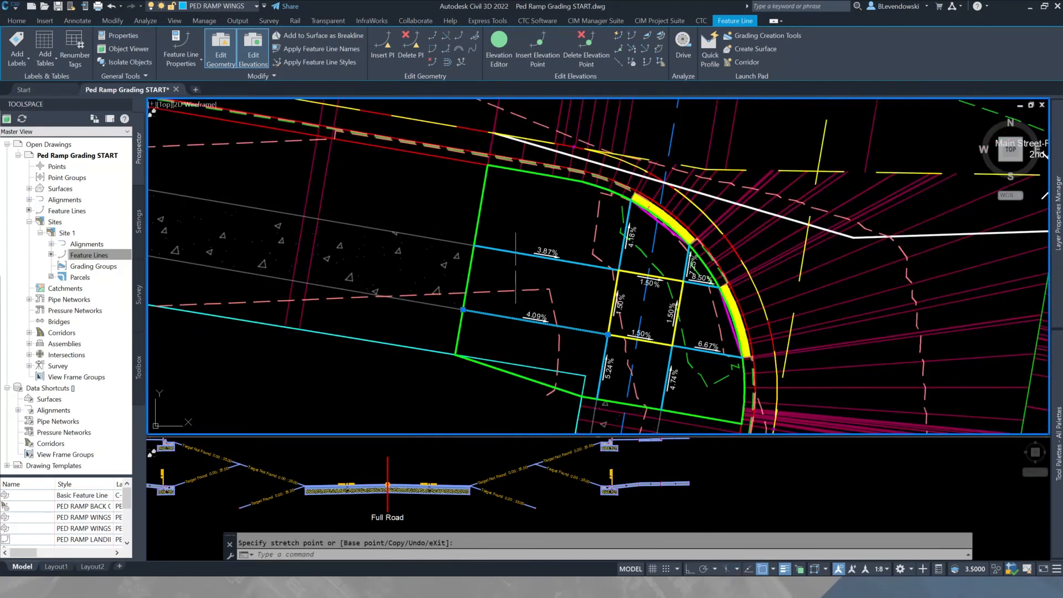
{"action": "key", "text": "Escape"}
Review the slope labels on the ramp's landing and surrounding wings, including the two lengthened west wing lines.
{"action": "scroll", "coordinate": [579, 322], "scroll_direction": "up", "scroll_amount": 1}
{"action": "middle_click_drag", "start_coordinate": [604, 319], "coordinate": [475, 292]}
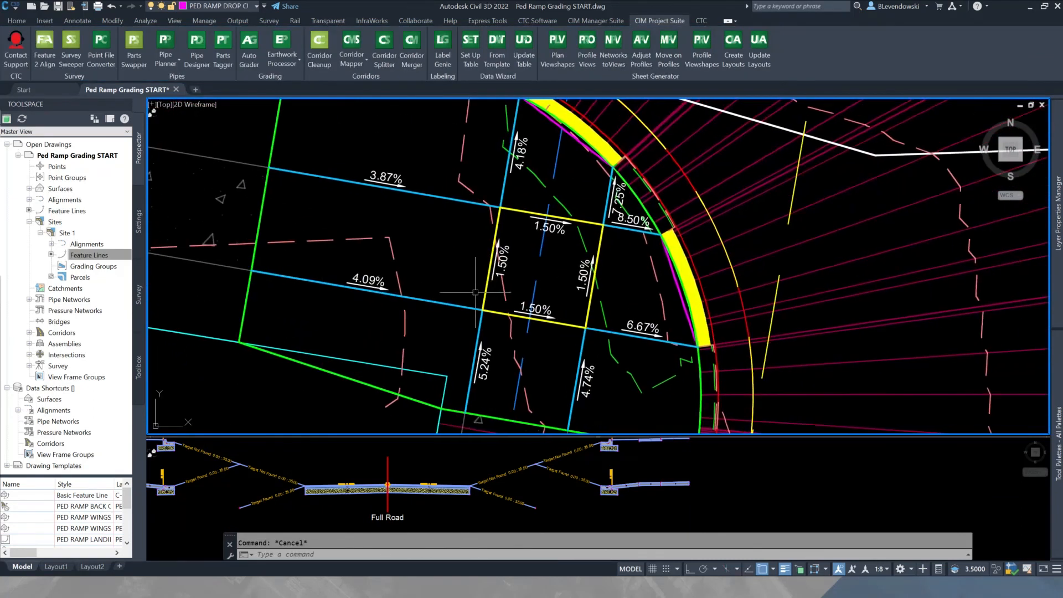
{"action": "middle_click_drag", "start_coordinate": [568, 301], "coordinate": [560, 277]}
{"action": "middle_click_drag", "start_coordinate": [579, 233], "coordinate": [580, 308]}
{"action": "middle_click_drag", "start_coordinate": [501, 340], "coordinate": [538, 291]}
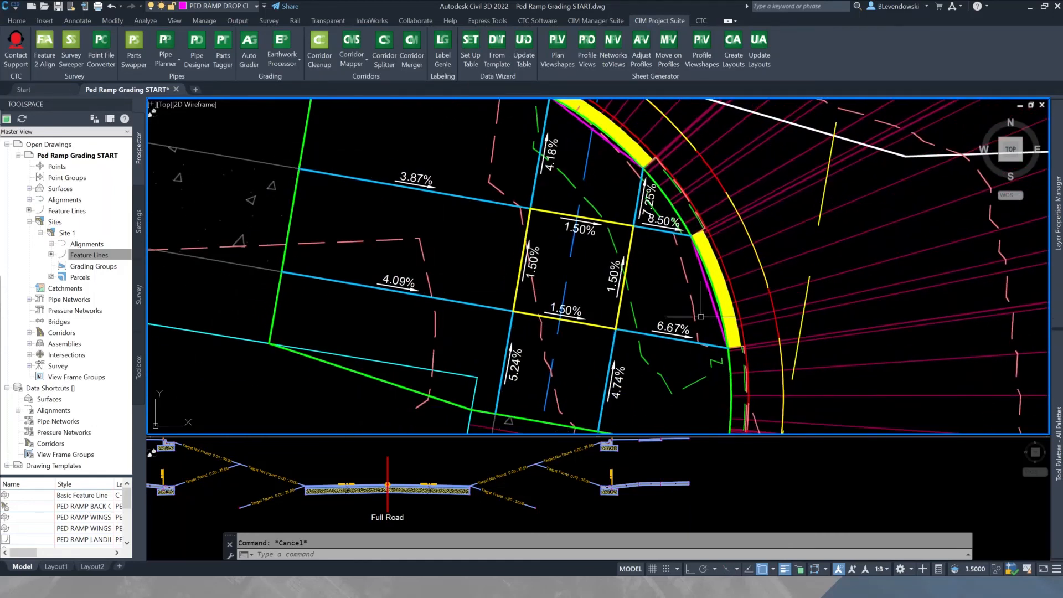
{"action": "mouse_move", "coordinate": [462, 286]}
{"action": "mouse_move", "coordinate": [457, 240]}
{"action": "middle_mouse_down"}
{"action": "mouse_move", "coordinate": [438, 283]}
{"action": "mouse_move", "coordinate": [408, 310]}
{"action": "mouse_move", "coordinate": [389, 212]}
{"action": "middle_mouse_up"}
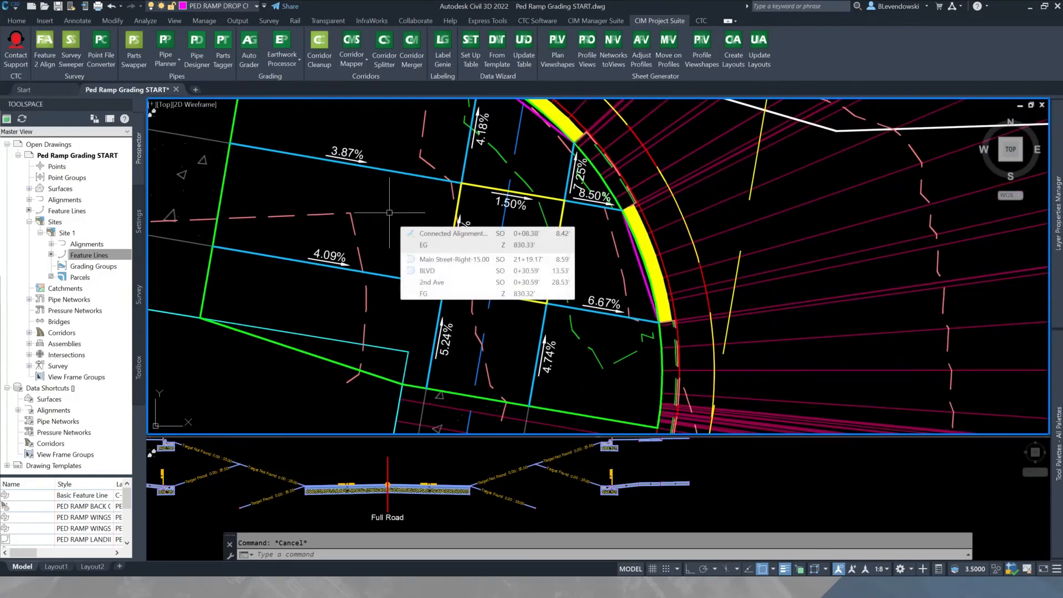
{"action": "middle_click_drag", "start_coordinate": [437, 213], "coordinate": [496, 297]}
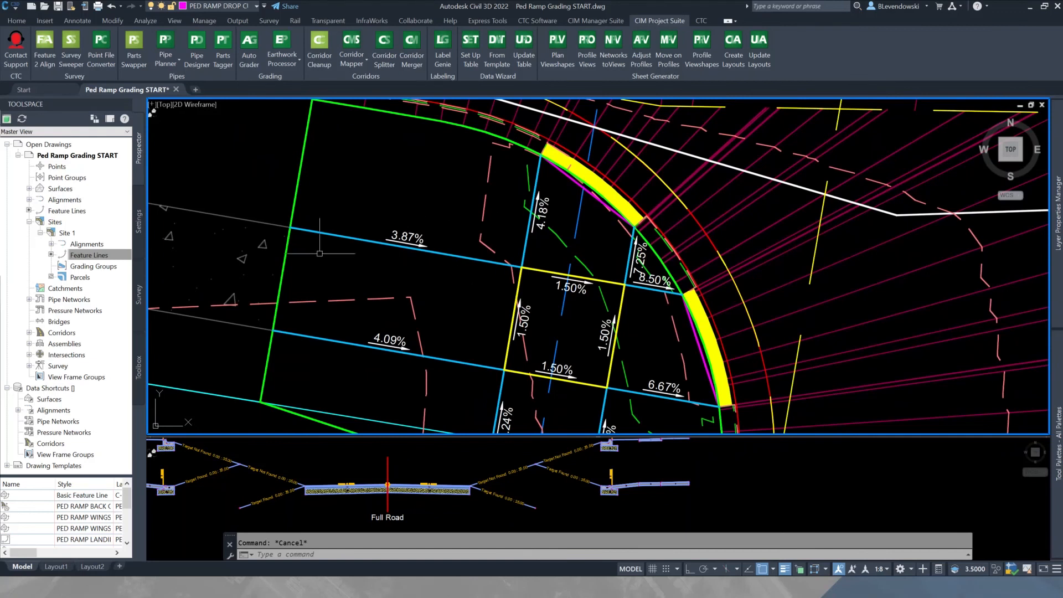
{"action": "scroll", "coordinate": [417, 212], "scroll_direction": "down", "scroll_amount": 2}
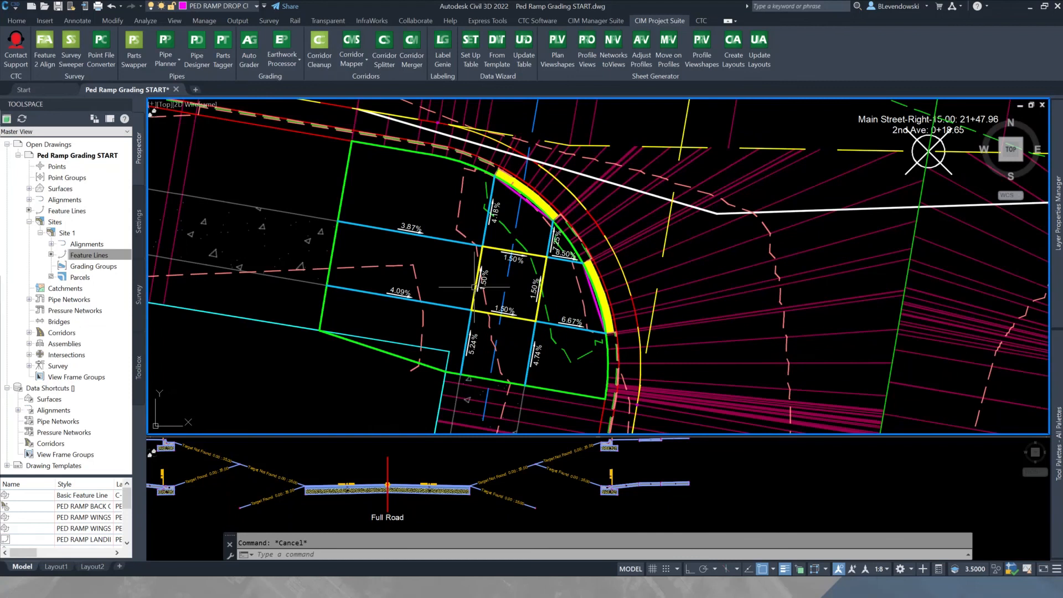
{"action": "scroll", "coordinate": [461, 270], "scroll_direction": "up", "scroll_amount": 2}
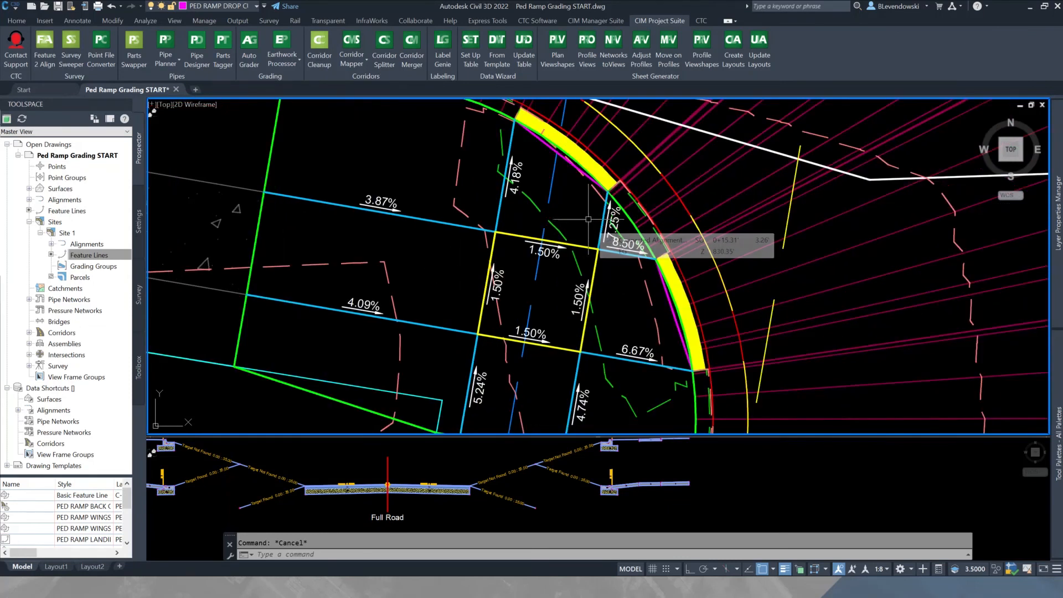
{"action": "scroll", "coordinate": [587, 210], "scroll_direction": "down", "scroll_amount": 2}
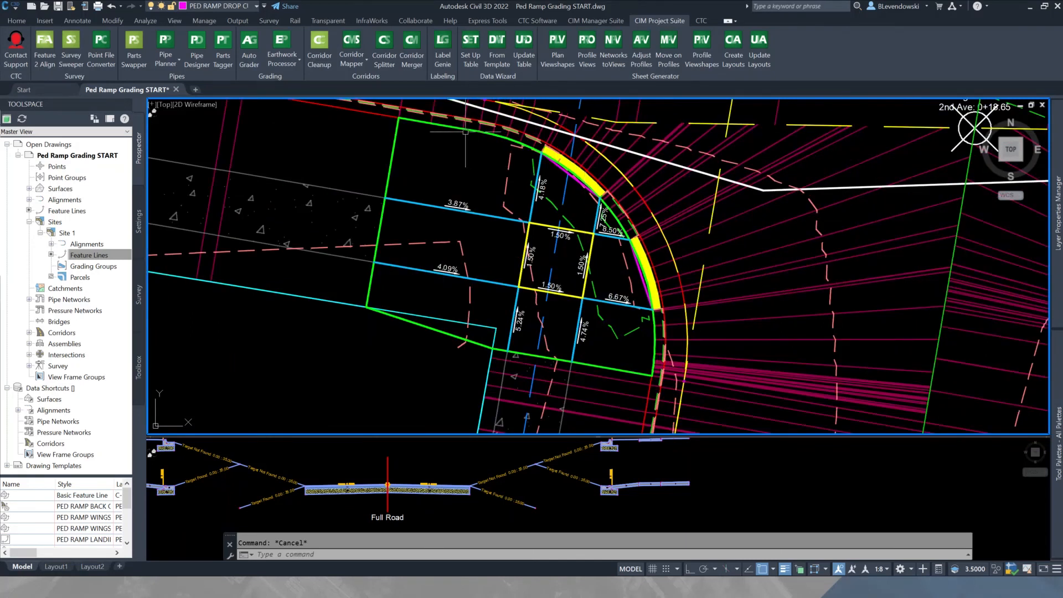
Examine the sidewalk and back-of-curb feature lines and how the wing lines connect them to the landing.
{"action": "left_click", "coordinate": [439, 331]}
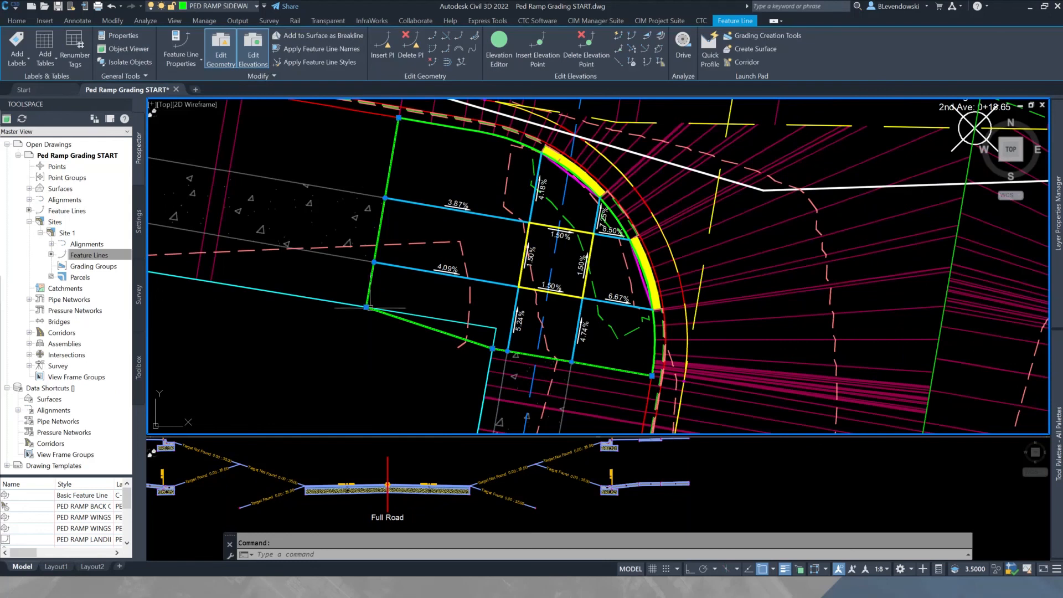
{"action": "key", "text": "Escape"}
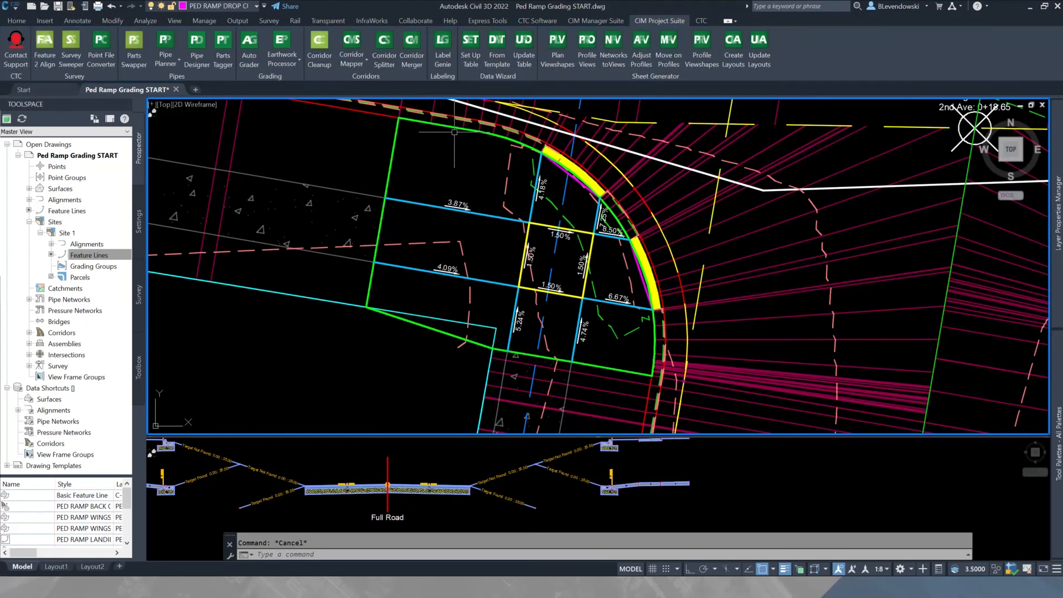
{"action": "left_click", "coordinate": [452, 126]}
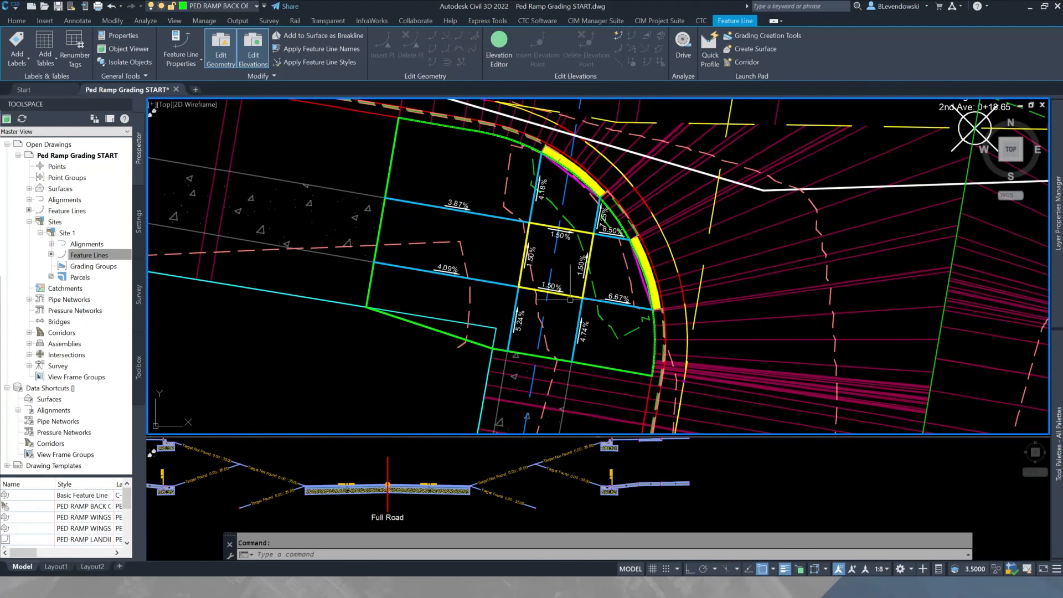
{"action": "scroll", "coordinate": [579, 250], "scroll_direction": "up", "scroll_amount": 2}
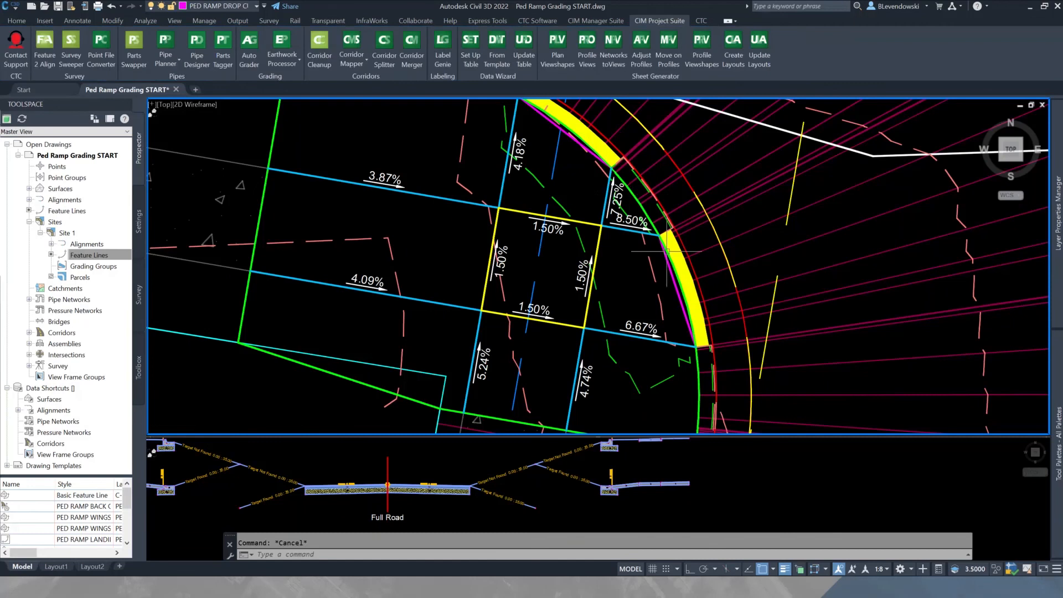
{"action": "scroll", "coordinate": [664, 252], "scroll_direction": "down", "scroll_amount": 2}
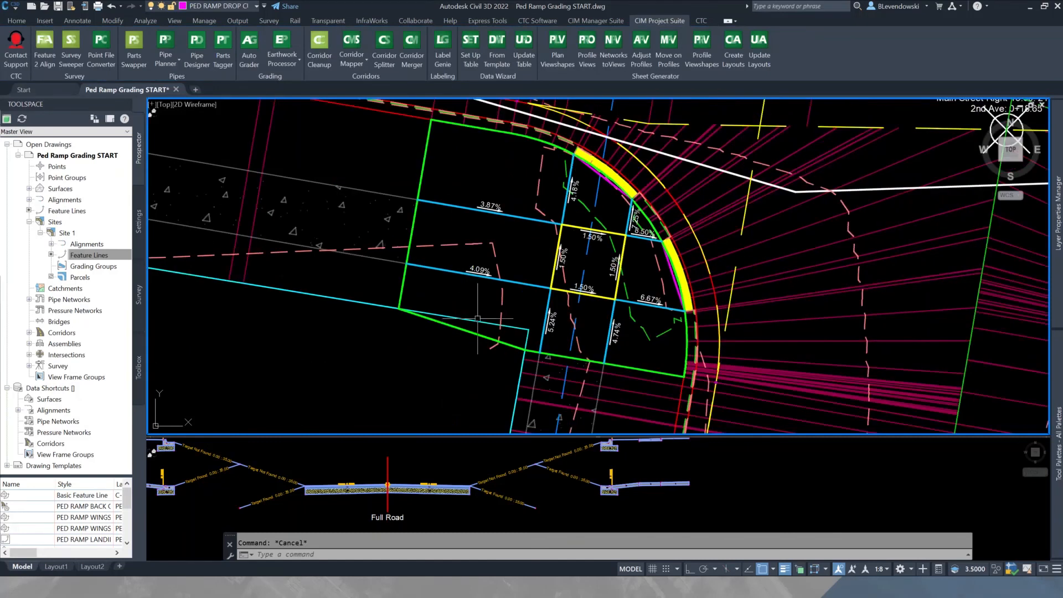
{"action": "scroll", "coordinate": [559, 189], "scroll_direction": "up", "scroll_amount": 2}
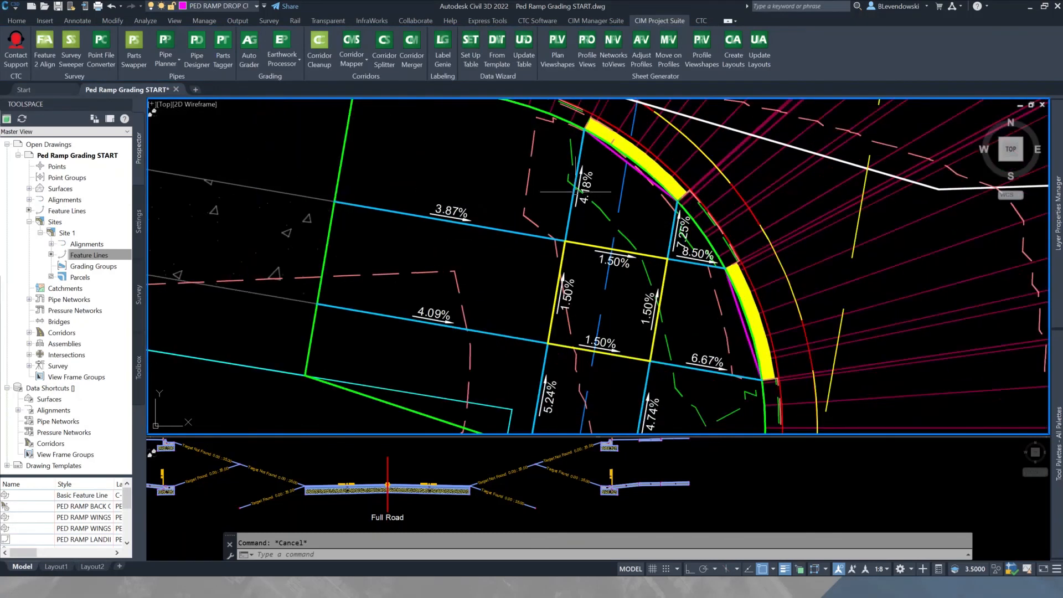
{"action": "middle_click_drag", "start_coordinate": [586, 203], "coordinate": [581, 231]}
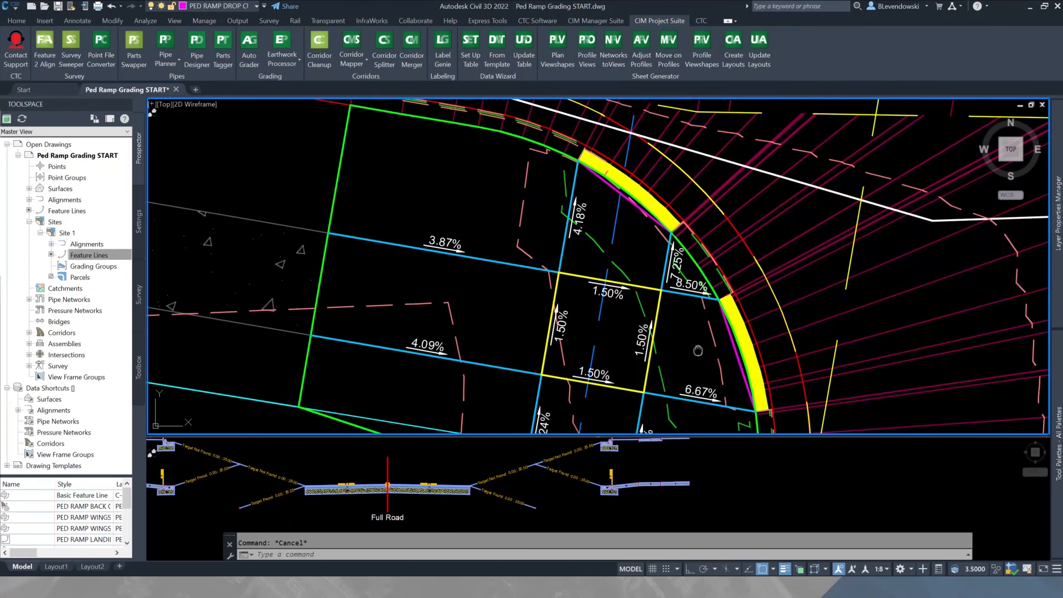
{"action": "middle_click_drag", "start_coordinate": [697, 351], "coordinate": [607, 323]}
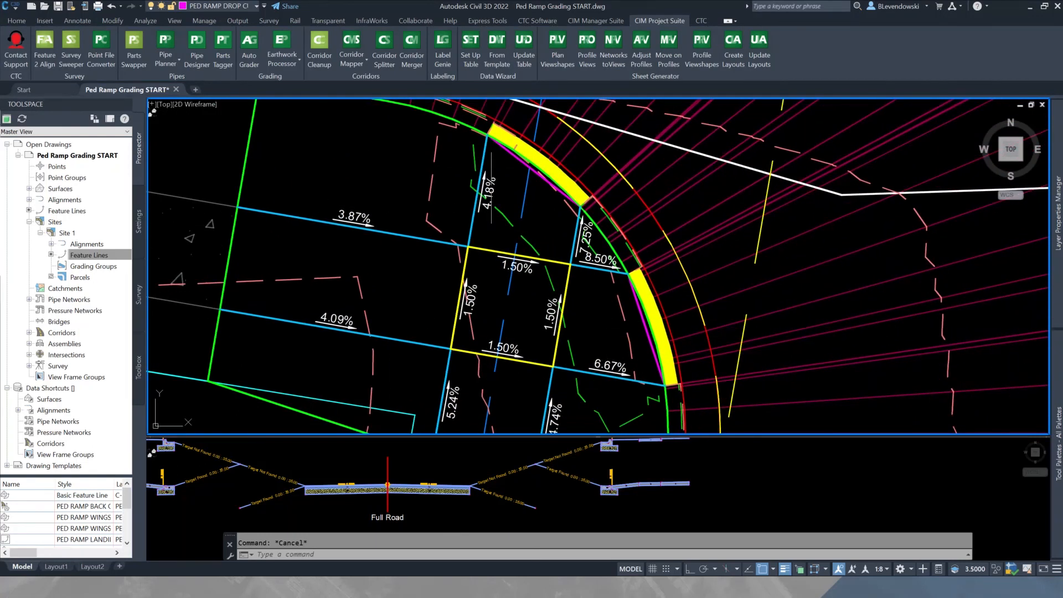
Review the split point priority of the feature line styles in Site 1, from back of curb and sidewalk to wings and landing.
{"action": "left_click", "coordinate": [400, 234]}
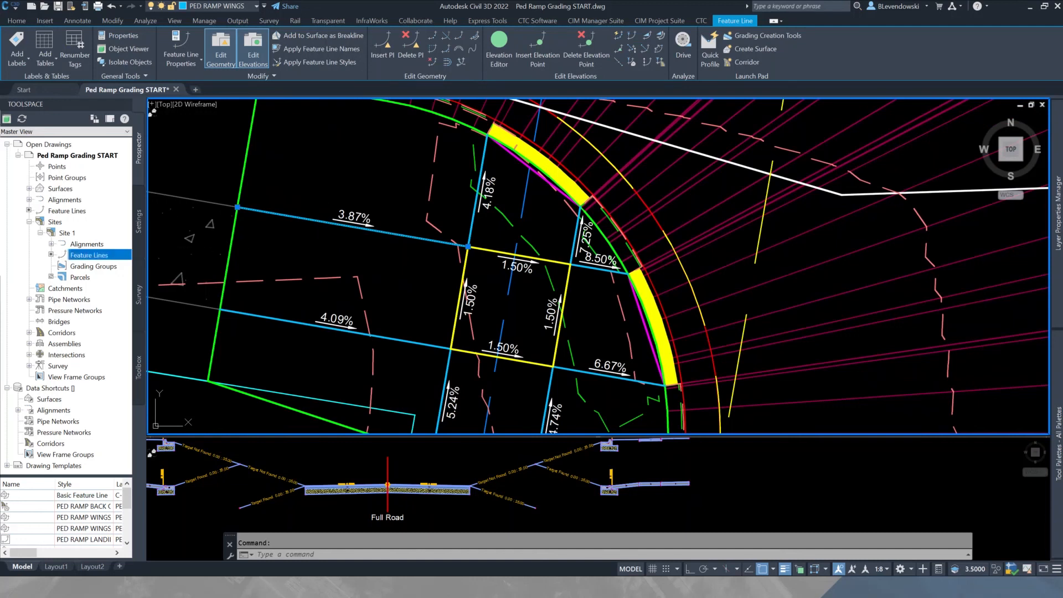
{"action": "right_click", "coordinate": [84, 255]}
{"action": "left_click", "coordinate": [122, 258]}
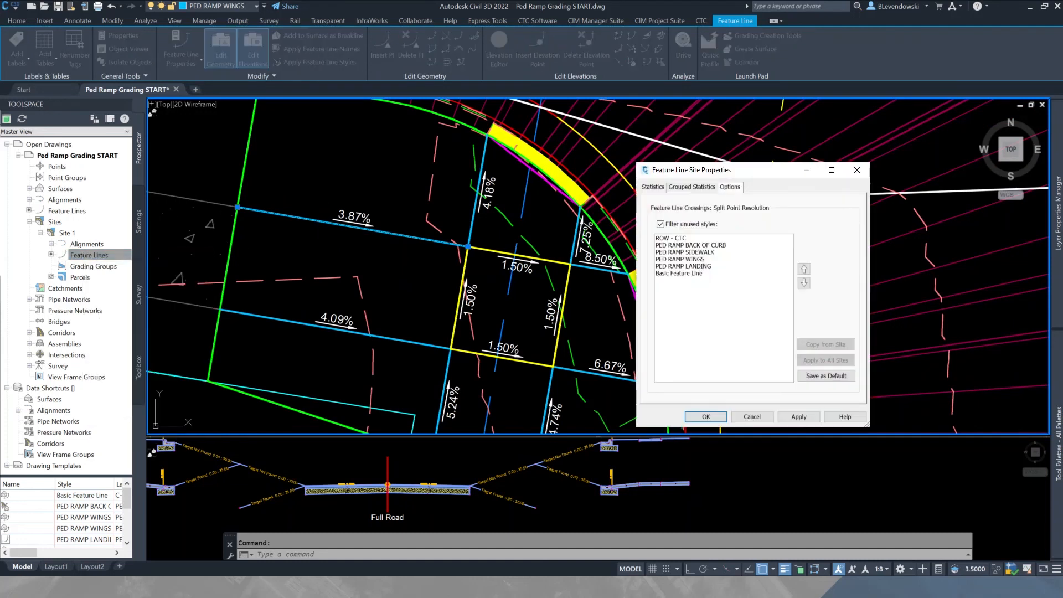
{"action": "left_click", "coordinate": [685, 237]}
{"action": "left_click", "coordinate": [691, 245]}
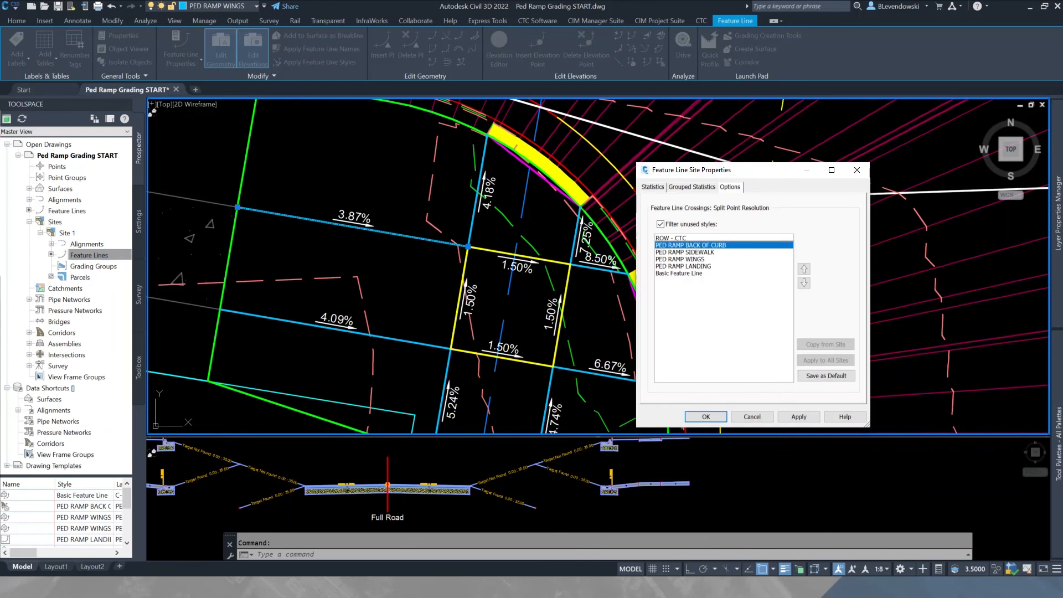
{"action": "left_click", "coordinate": [684, 252]}
{"action": "left_click", "coordinate": [692, 245]}
{"action": "left_click", "coordinate": [685, 252]}
{"action": "left_click", "coordinate": [680, 259]}
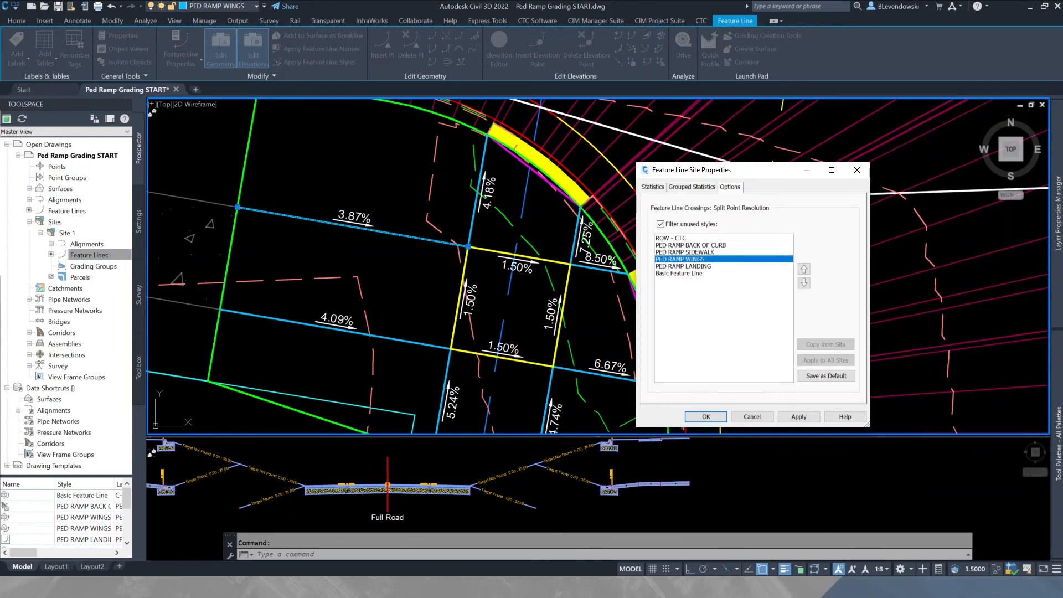
{"action": "left_click", "coordinate": [683, 265]}
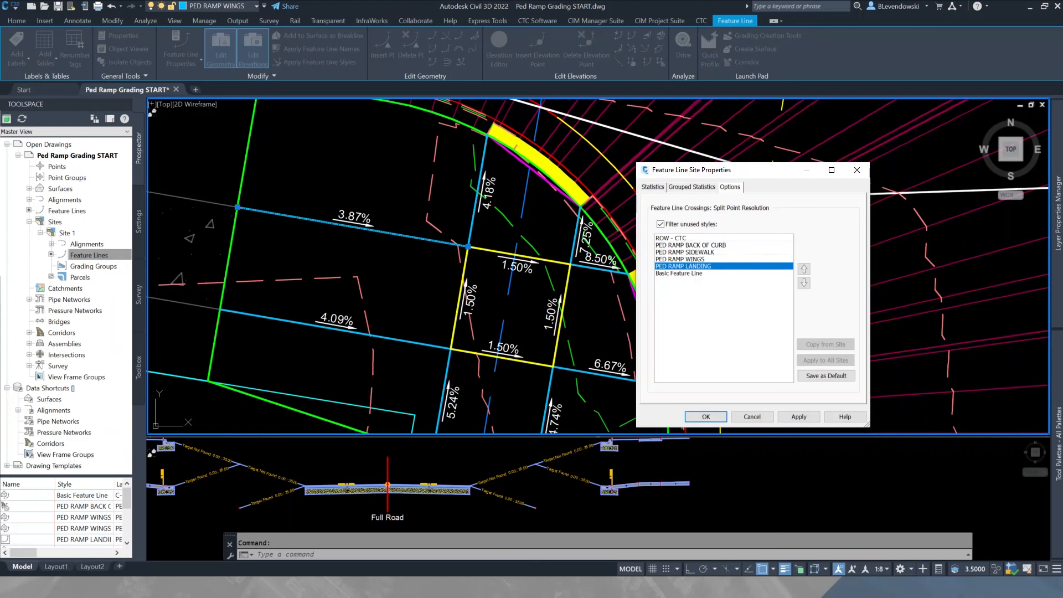
{"action": "key", "text": "ctrl"}
{"action": "key", "text": "ctrl"}
{"action": "key", "text": "ctrl"}
{"action": "key", "text": "ctrl"}
{"action": "left_click", "coordinate": [704, 416]}
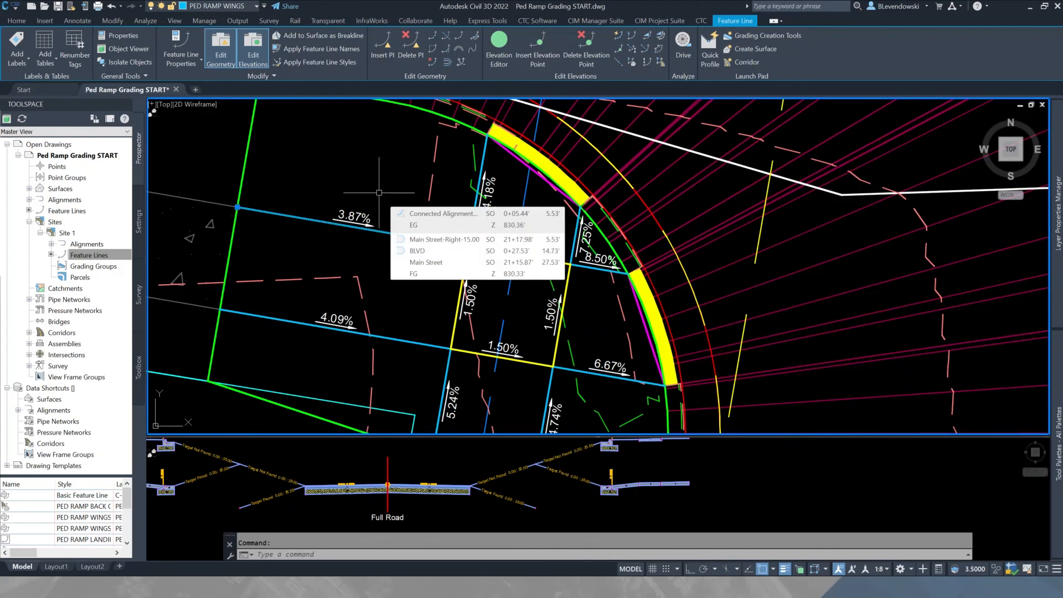
{"action": "key", "text": "Escape"}
Look over the corridor's intersections and examine the ungraded curb return across the side street from the finished ramp.
{"action": "scroll", "coordinate": [379, 245], "scroll_direction": "down", "scroll_amount": 5}
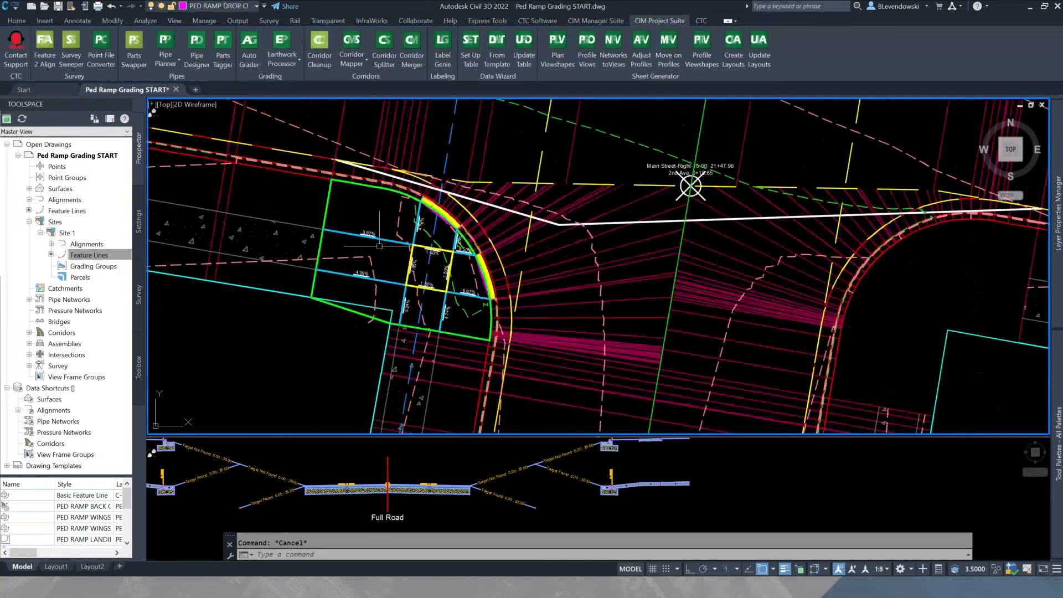
{"action": "scroll", "coordinate": [379, 246], "scroll_direction": "down", "scroll_amount": 2}
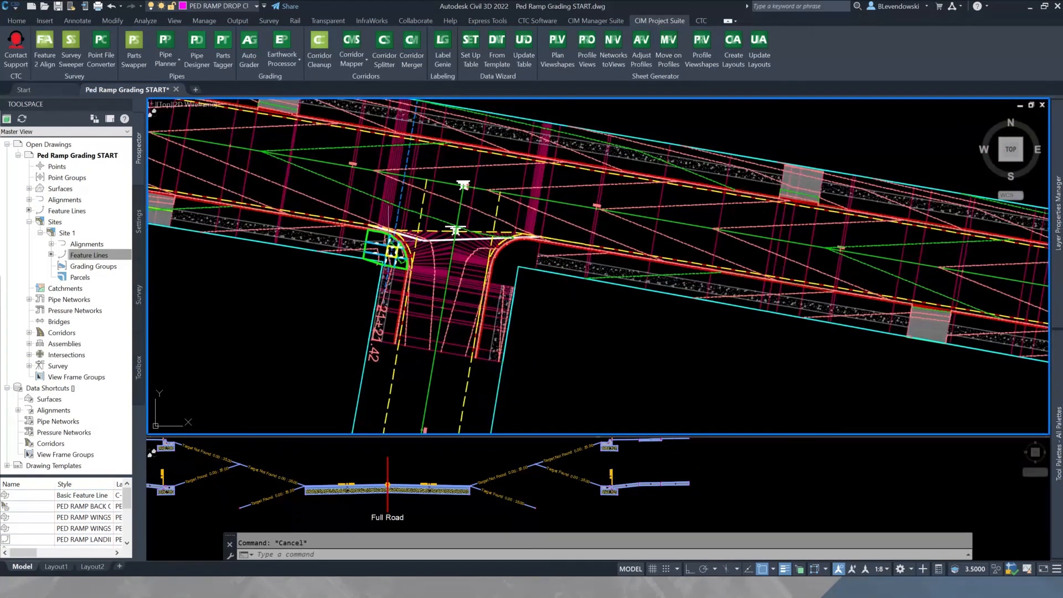
{"action": "scroll", "coordinate": [391, 251], "scroll_direction": "down", "scroll_amount": 4}
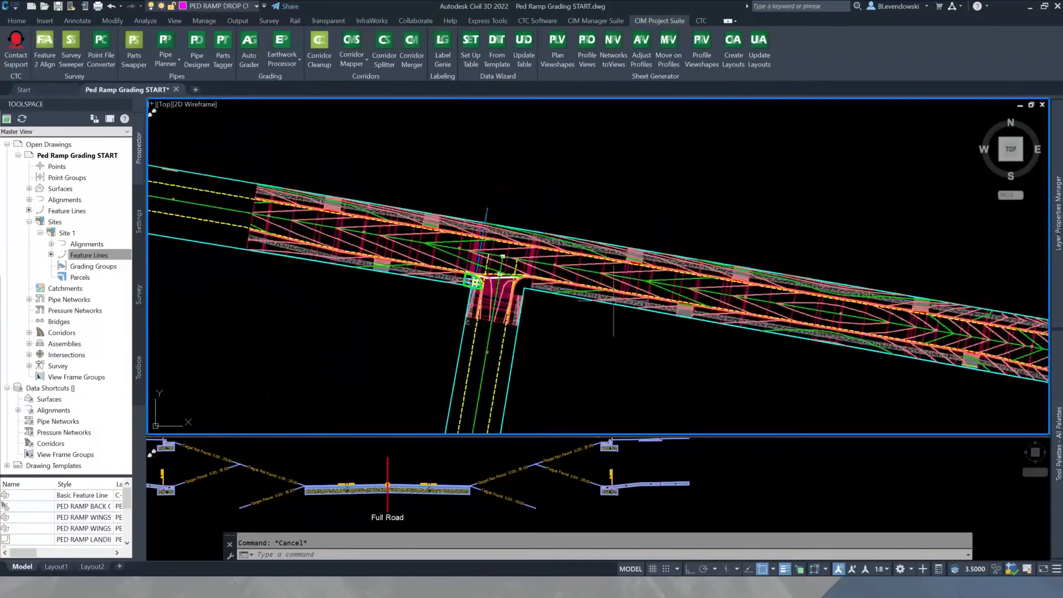
{"action": "middle_click_drag", "start_coordinate": [613, 300], "coordinate": [145, 221]}
{"action": "middle_click_drag", "start_coordinate": [809, 306], "coordinate": [644, 284]}
{"action": "scroll", "coordinate": [643, 284], "scroll_direction": "up", "scroll_amount": 2}
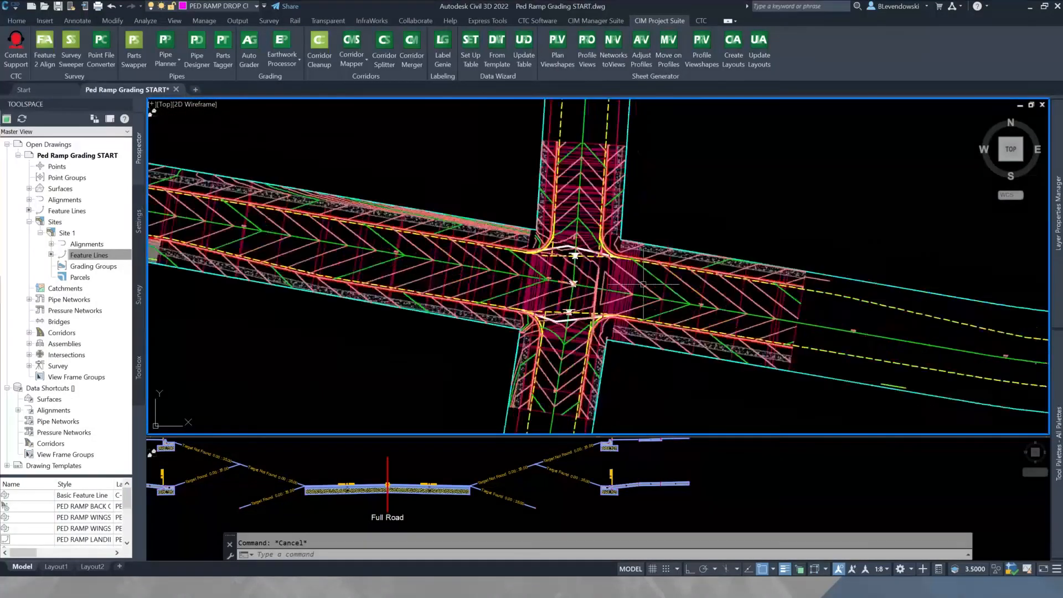
{"action": "scroll", "coordinate": [644, 284], "scroll_direction": "up", "scroll_amount": 4}
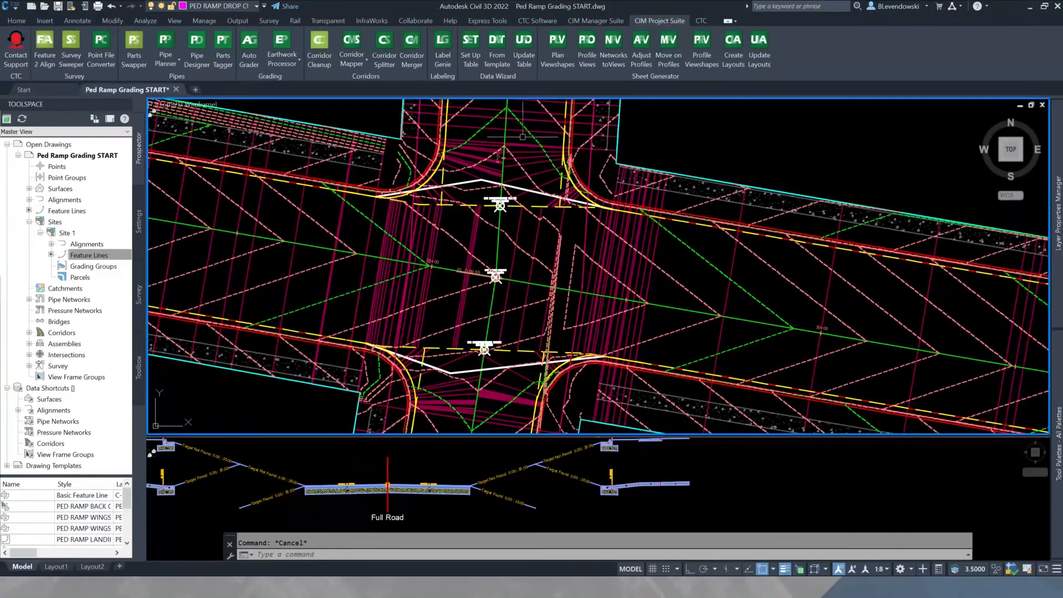
{"action": "scroll", "coordinate": [756, 217], "scroll_direction": "down", "scroll_amount": 6}
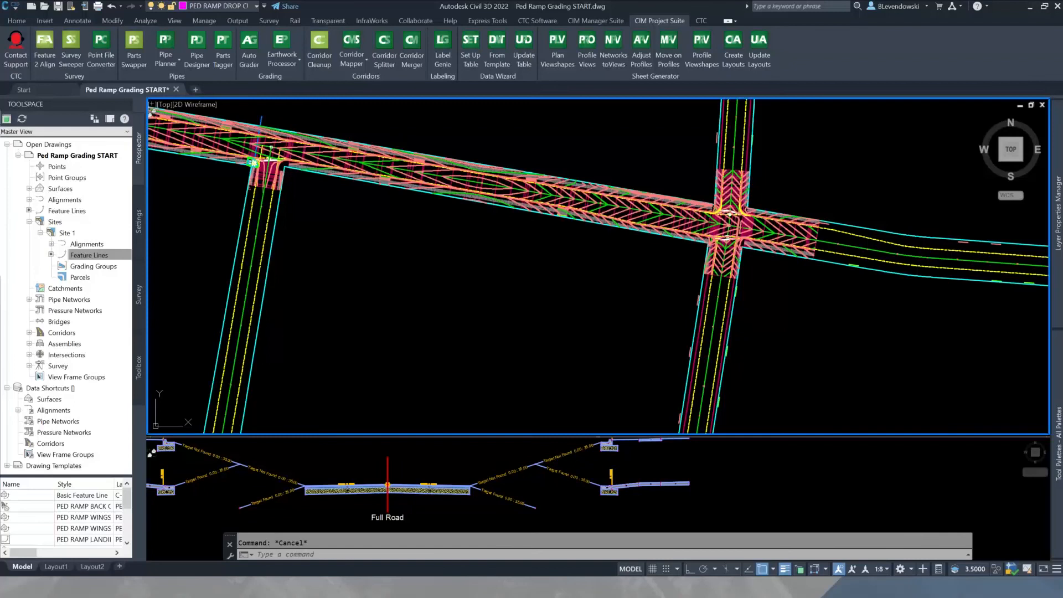
{"action": "scroll", "coordinate": [282, 182], "scroll_direction": "up", "scroll_amount": 6}
{"action": "middle_click_drag", "start_coordinate": [281, 190], "coordinate": [729, 386]}
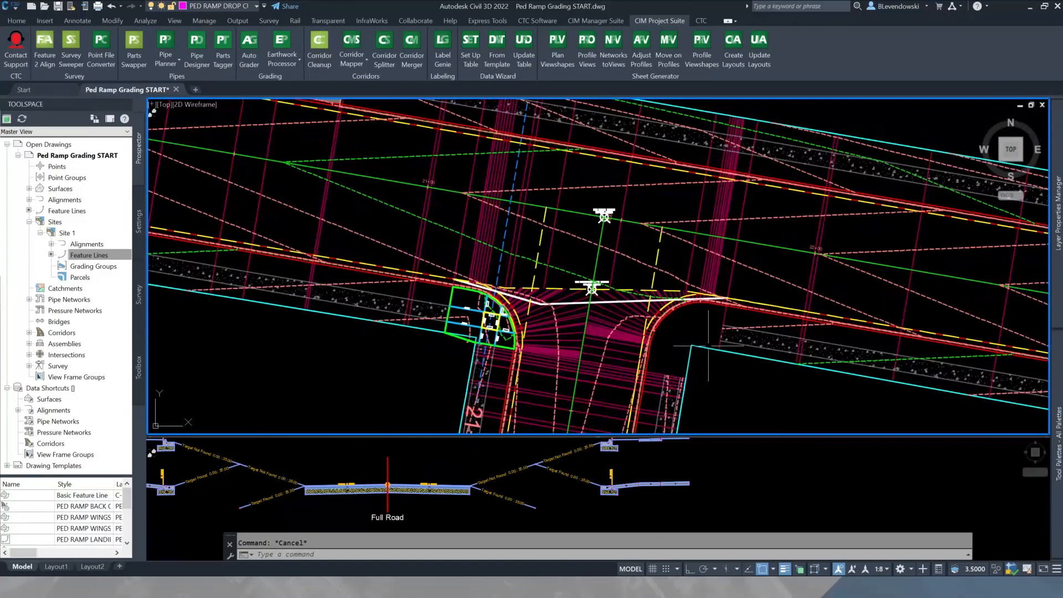
{"action": "scroll", "coordinate": [708, 346], "scroll_direction": "up", "scroll_amount": 3}
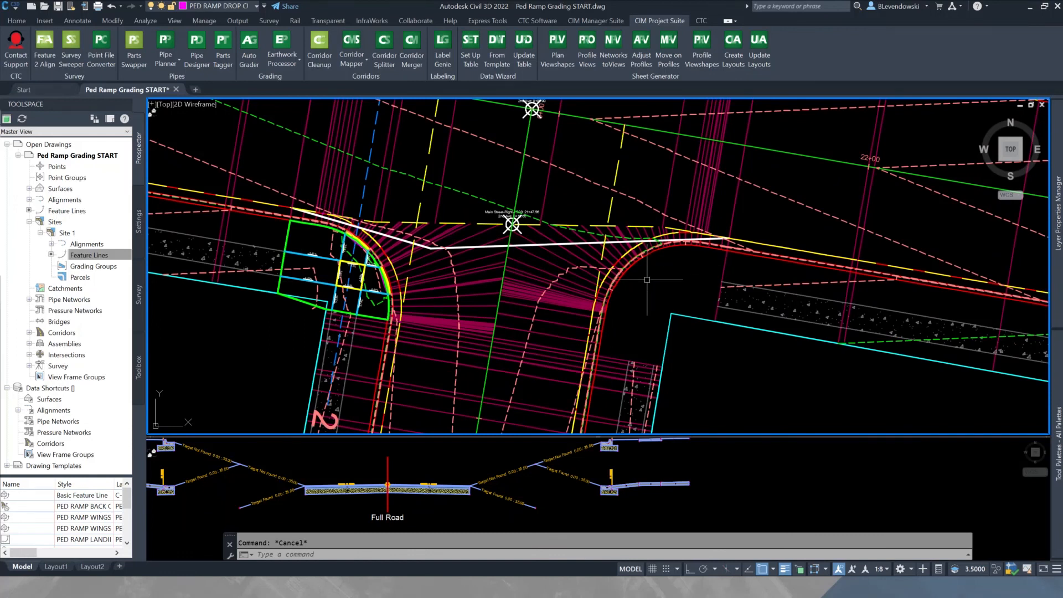
{"action": "scroll", "coordinate": [671, 287], "scroll_direction": "up", "scroll_amount": 2}
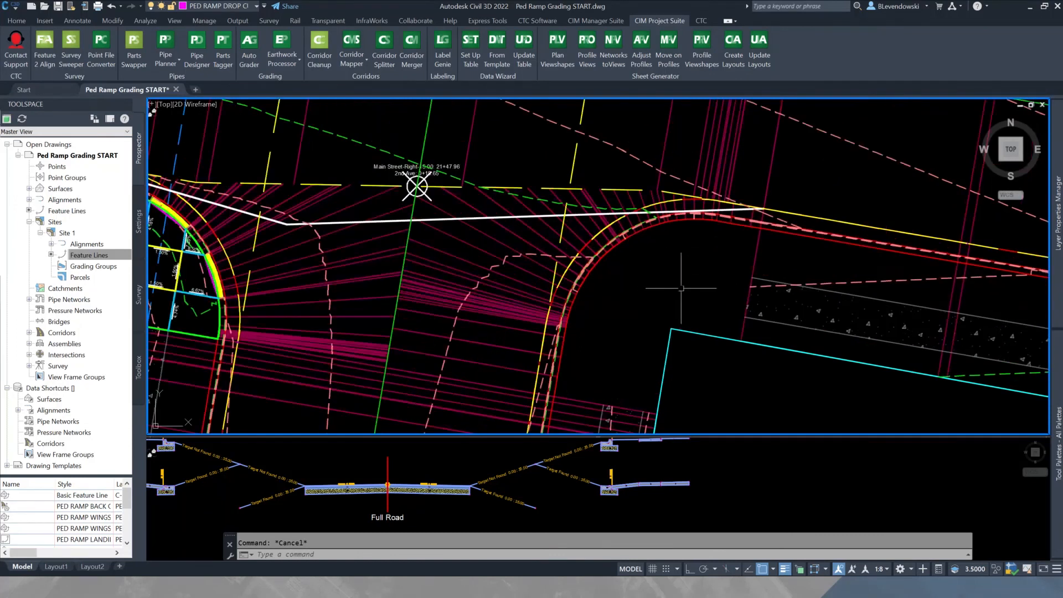
{"action": "mouse_move", "coordinate": [680, 287]}
{"action": "middle_mouse_down"}
{"action": "mouse_move", "coordinate": [624, 253]}
{"action": "mouse_move", "coordinate": [553, 254]}
{"action": "middle_mouse_up"}
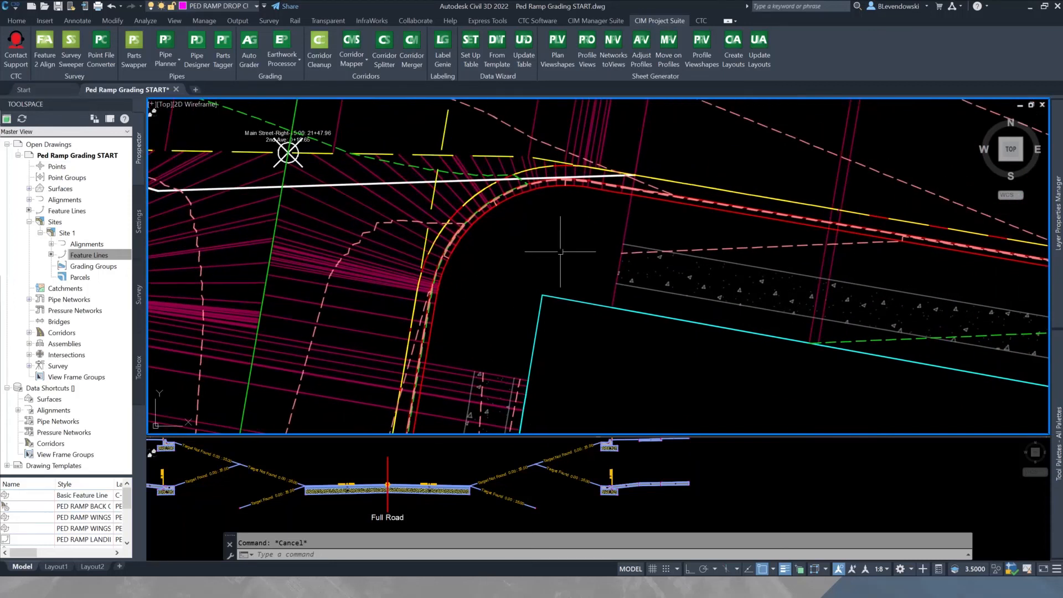
Create polylines from the corridor's inner and outer sidewalk edges on both streets at the east curb return.
{"action": "left_click", "coordinate": [643, 245]}
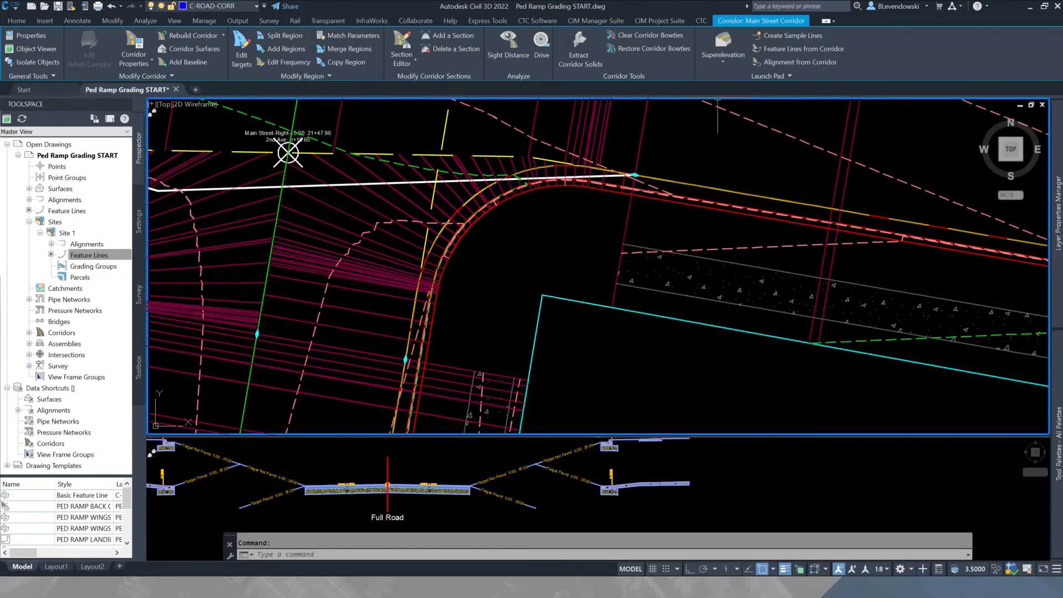
{"action": "left_click", "coordinate": [771, 76]}
{"action": "left_click", "coordinate": [736, 115]}
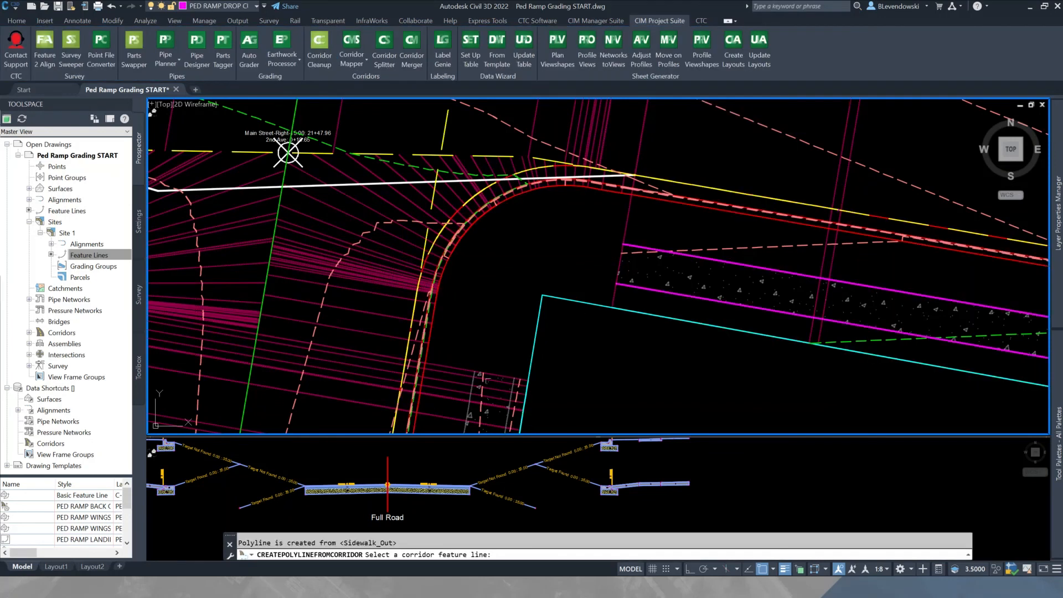
{"action": "scroll", "coordinate": [486, 380], "scroll_direction": "up", "scroll_amount": 3}
{"action": "left_click", "coordinate": [544, 373]}
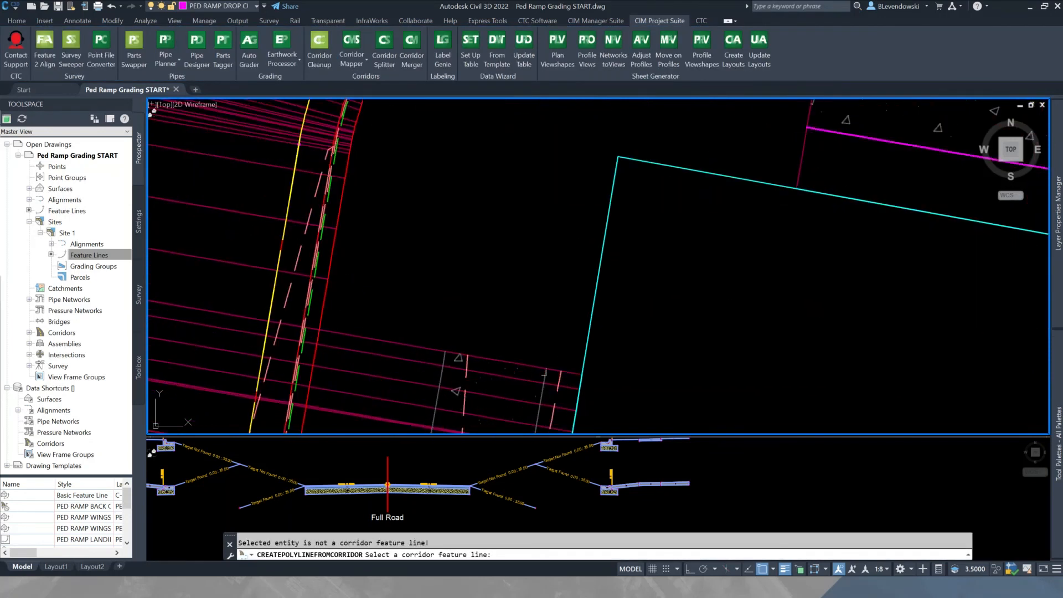
{"action": "left_click", "coordinate": [543, 377]}
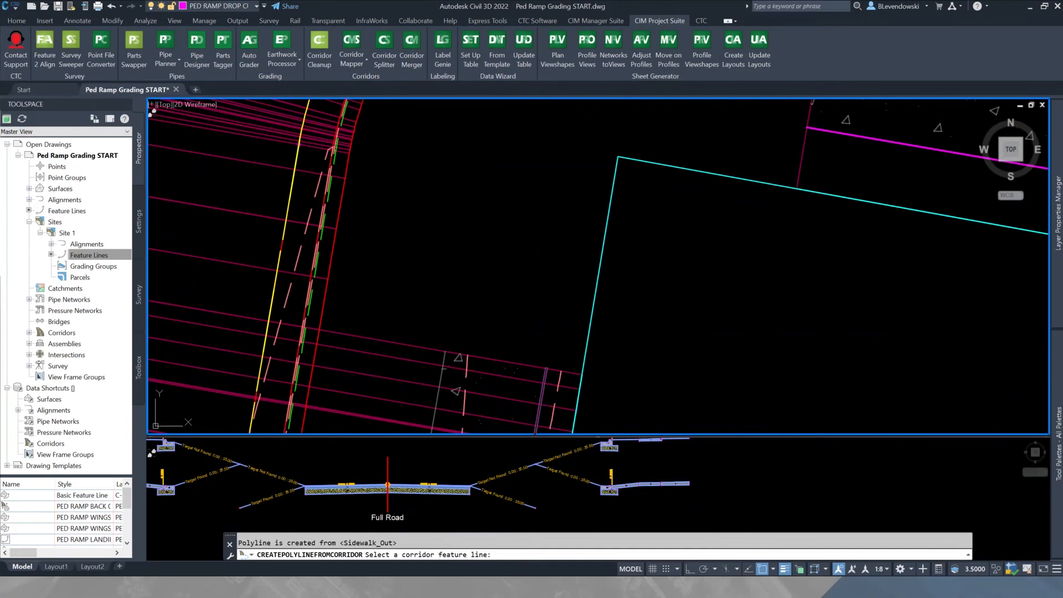
{"action": "left_click", "coordinate": [444, 366]}
{"action": "key", "text": "Return"}
{"action": "scroll", "coordinate": [543, 302], "scroll_direction": "down", "scroll_amount": 2}
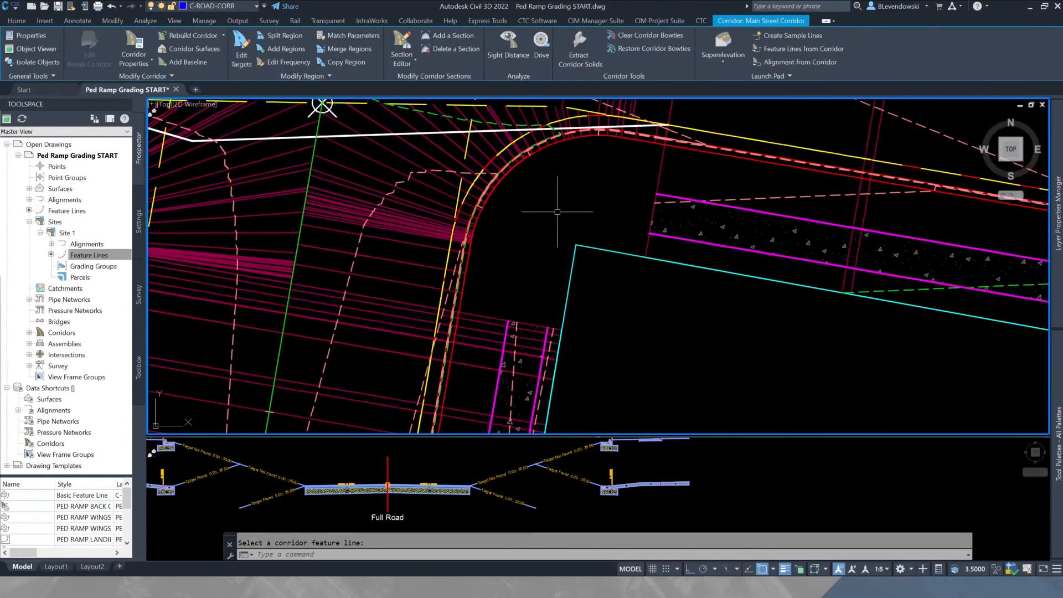
Offset the yellow curb return line by 2 toward the sidewalk to create a back-of-curb line.
{"action": "type", "text": "o"}
{"action": "key", "text": "Return"}
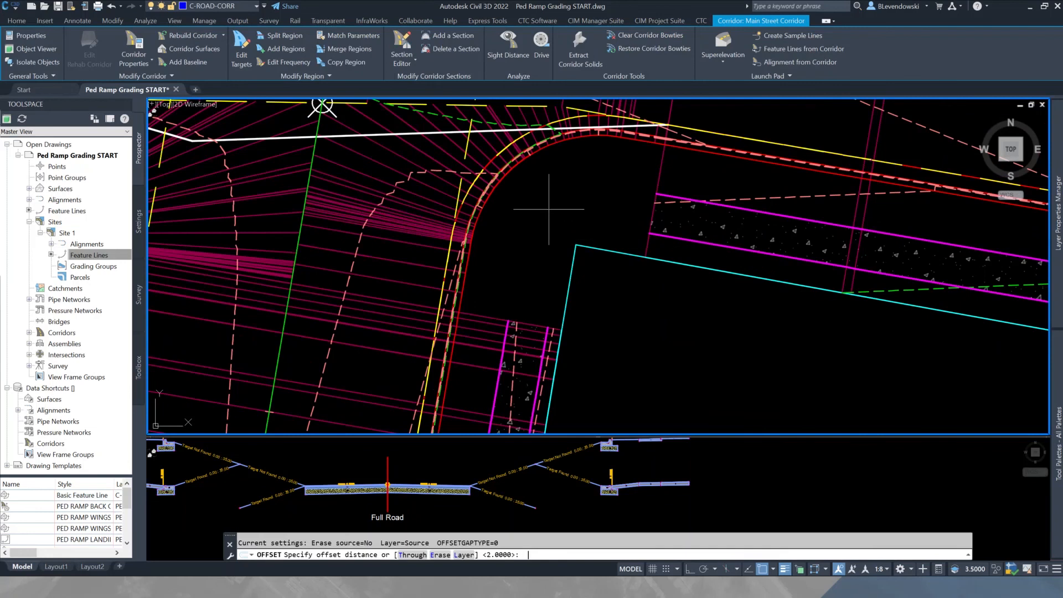
{"action": "type", "text": "2"}
{"action": "key", "text": "Return"}
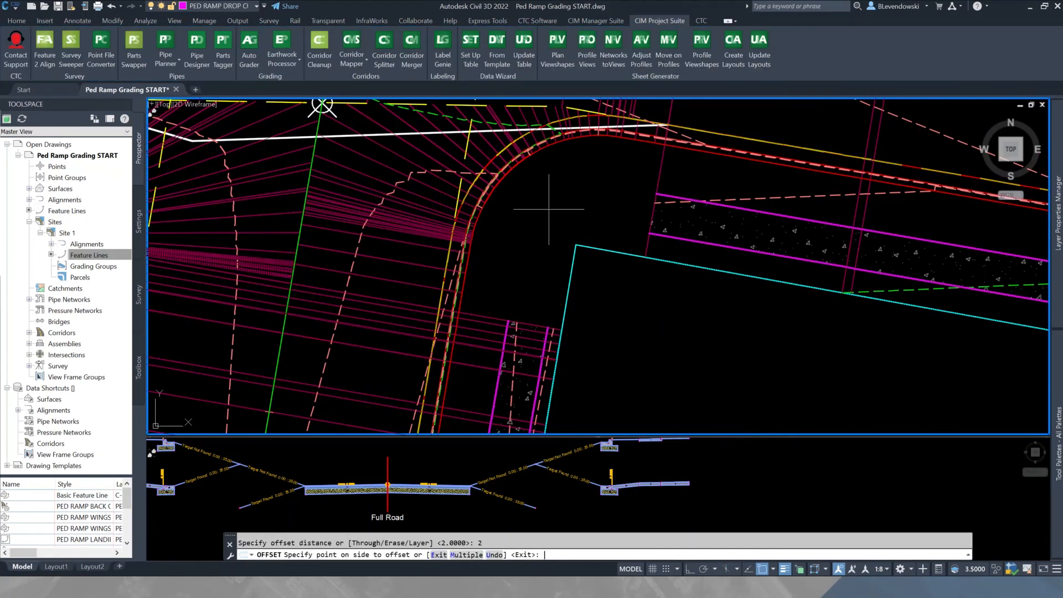
{"action": "scroll", "coordinate": [518, 172], "scroll_direction": "up", "scroll_amount": 1}
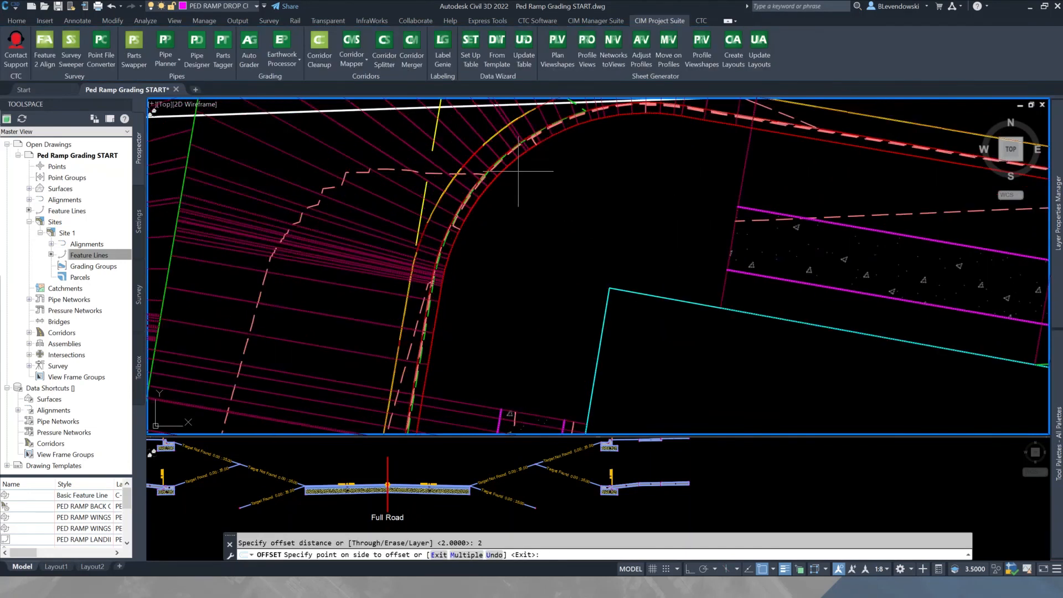
{"action": "key", "text": "Escape"}
{"action": "key", "text": "Return"}
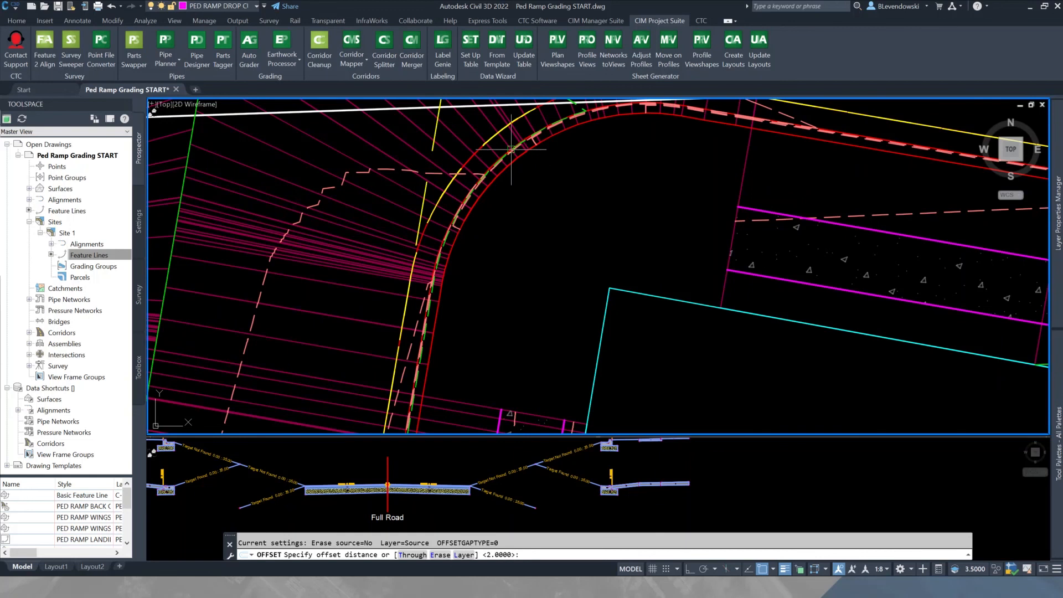
{"action": "key", "text": "Return"}
{"action": "left_click", "coordinate": [493, 135]}
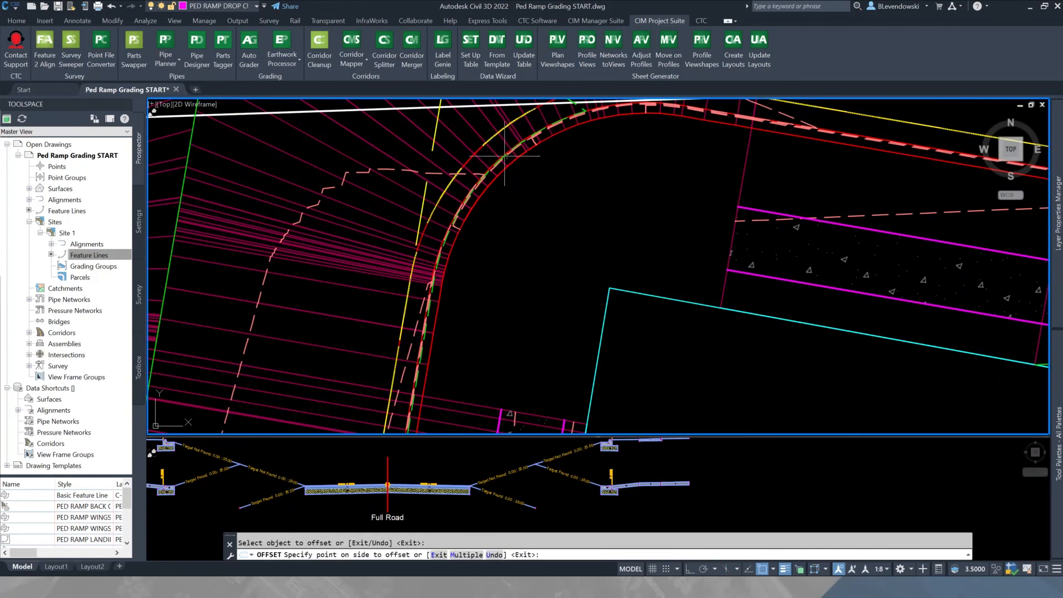
{"action": "left_click", "coordinate": [545, 177]}
{"action": "key", "text": "Return"}
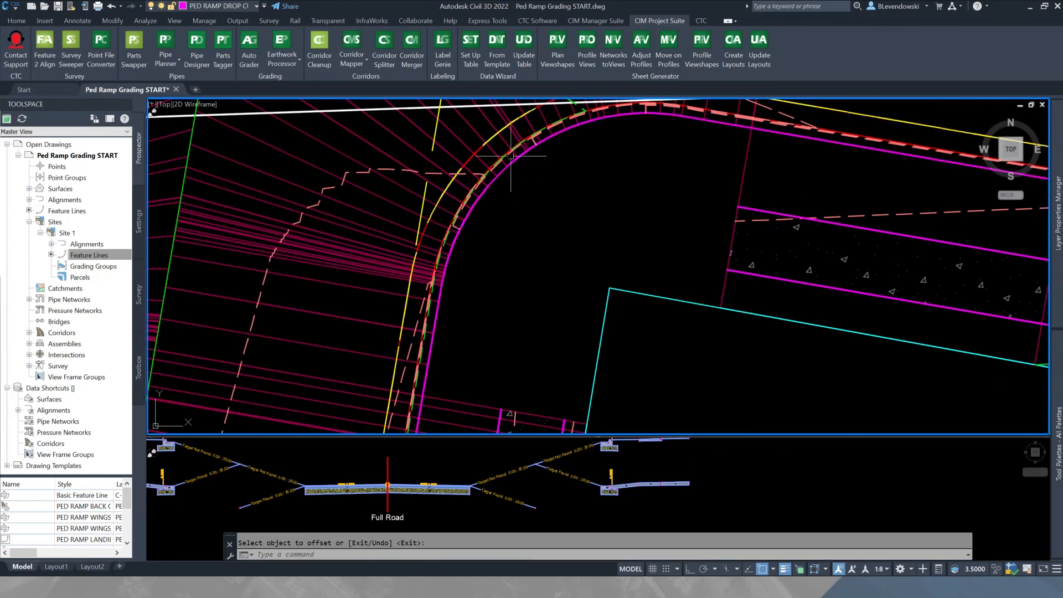
{"action": "key", "text": "Escape"}
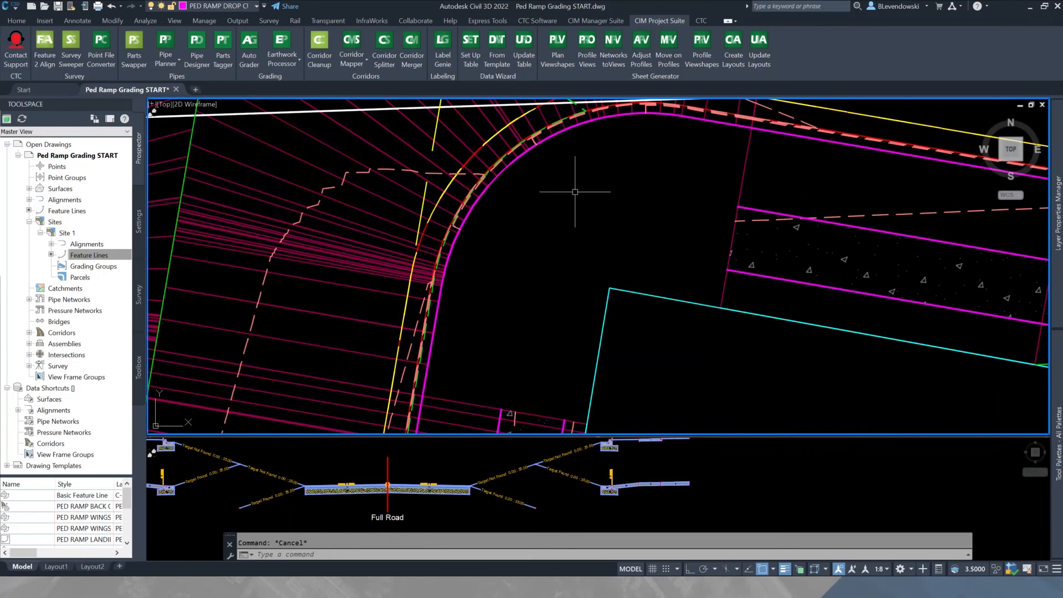
Extend the two Main Street sidewalk edge polylines west to the back-of-curb line.
{"action": "type", "text": "ex"}
{"action": "key", "text": "Return"}
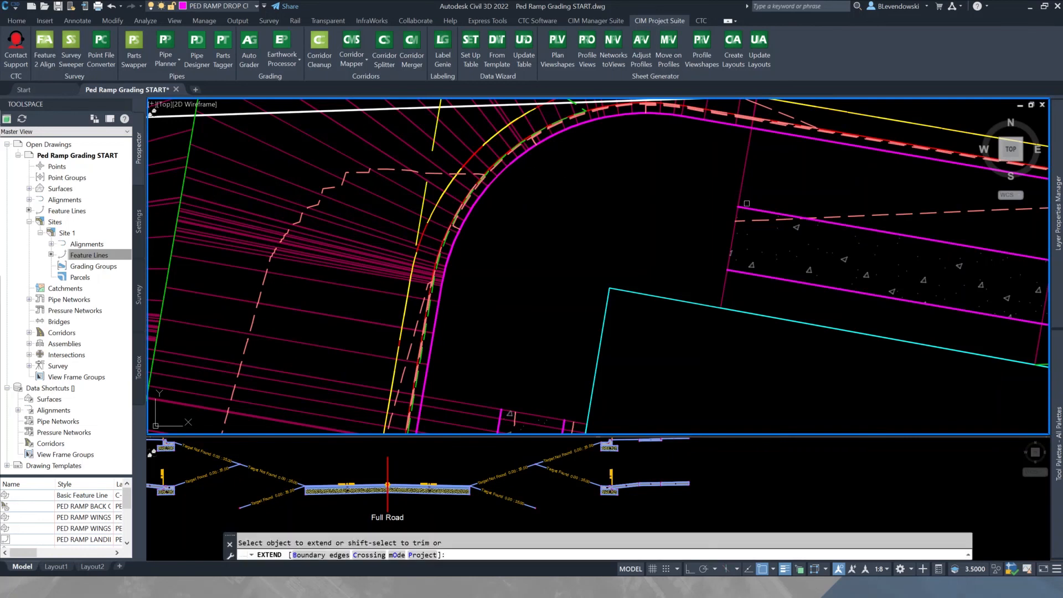
{"action": "left_click", "coordinate": [747, 203]}
{"action": "left_click", "coordinate": [748, 207]}
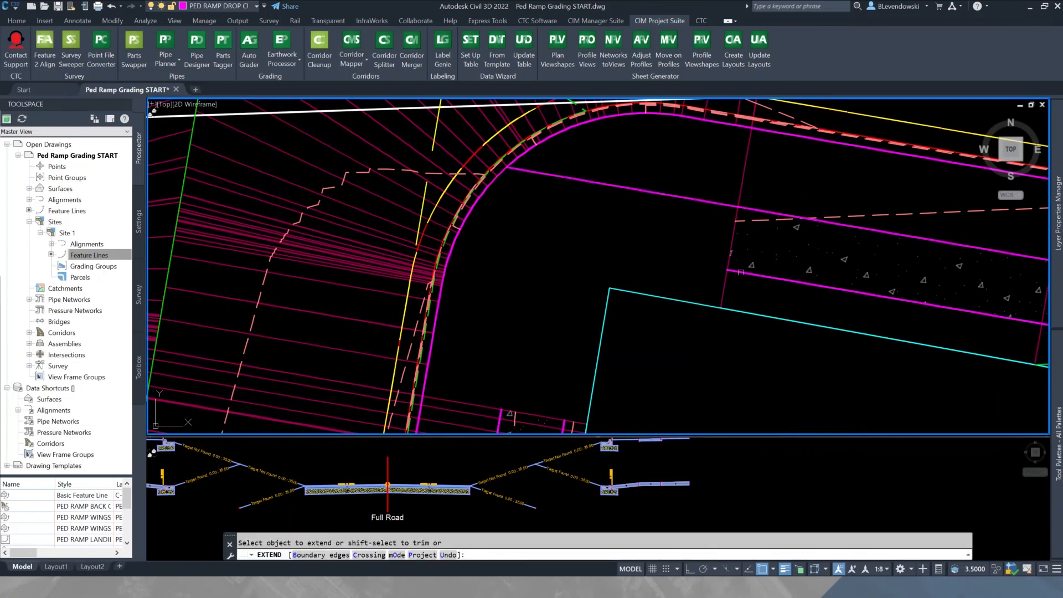
{"action": "left_click", "coordinate": [740, 272]}
Extend the two side street sidewalk edge polylines north to the back-of-curb line, crossing the Main Street sidewalk edges.
{"action": "middle_click_drag", "start_coordinate": [525, 341], "coordinate": [543, 265]}
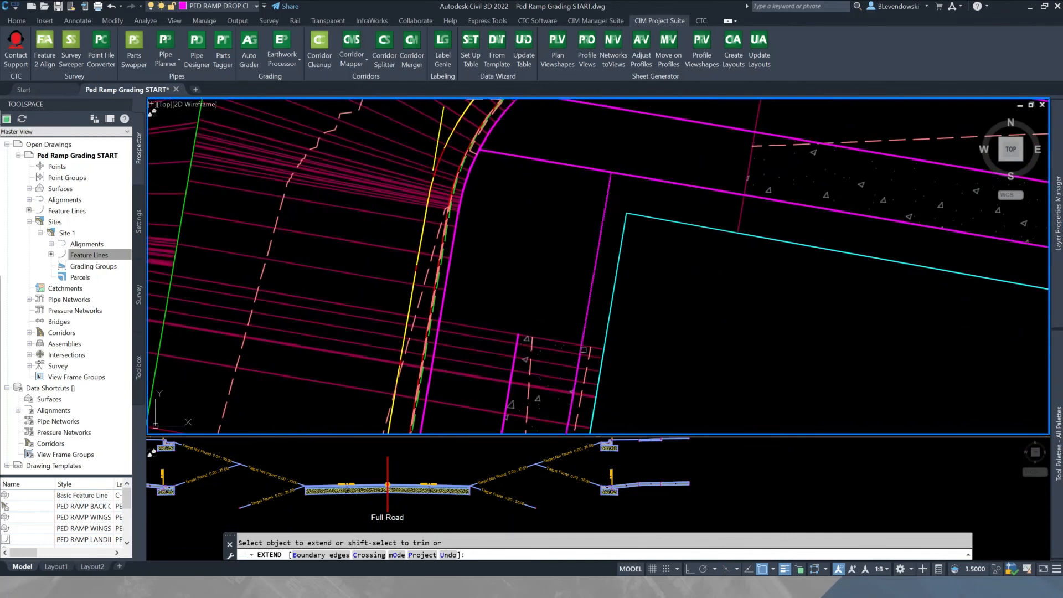
{"action": "left_click", "coordinate": [583, 349]}
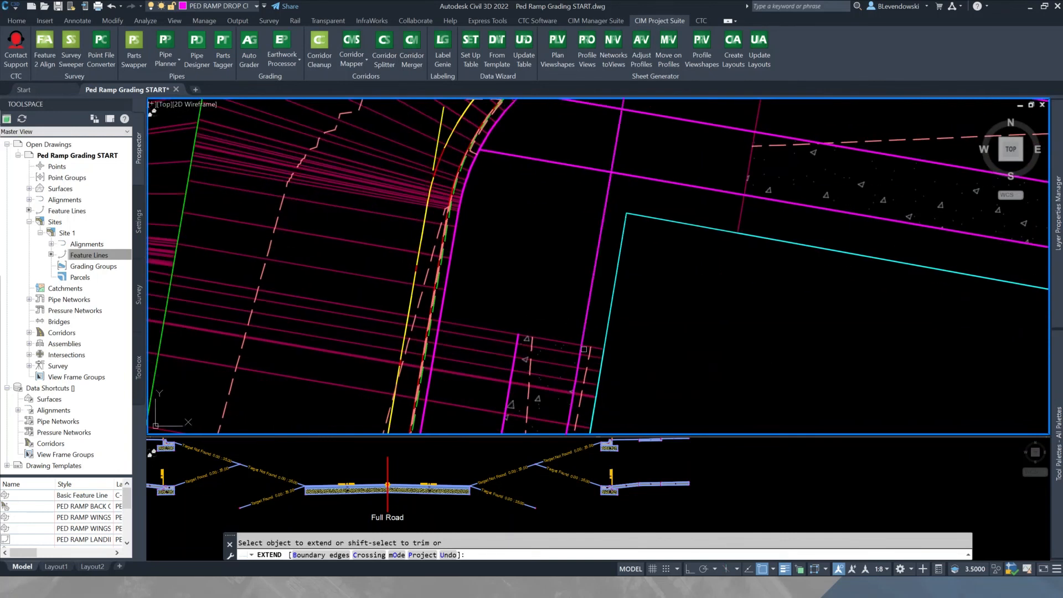
{"action": "scroll", "coordinate": [584, 348], "scroll_direction": "down", "scroll_amount": 3}
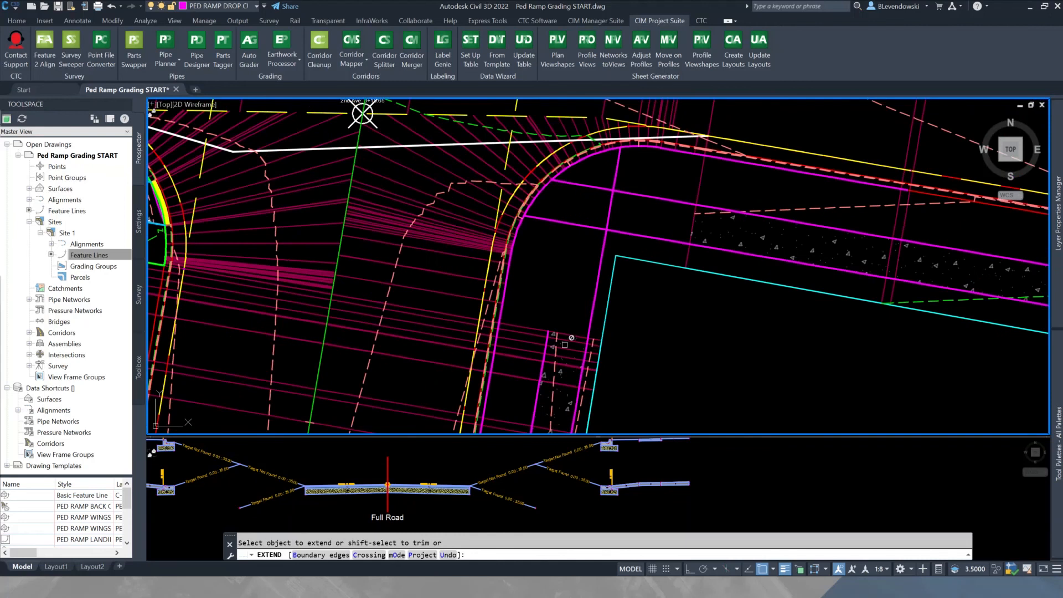
{"action": "scroll", "coordinate": [565, 344], "scroll_direction": "up", "scroll_amount": 2}
{"action": "left_click", "coordinate": [540, 330]}
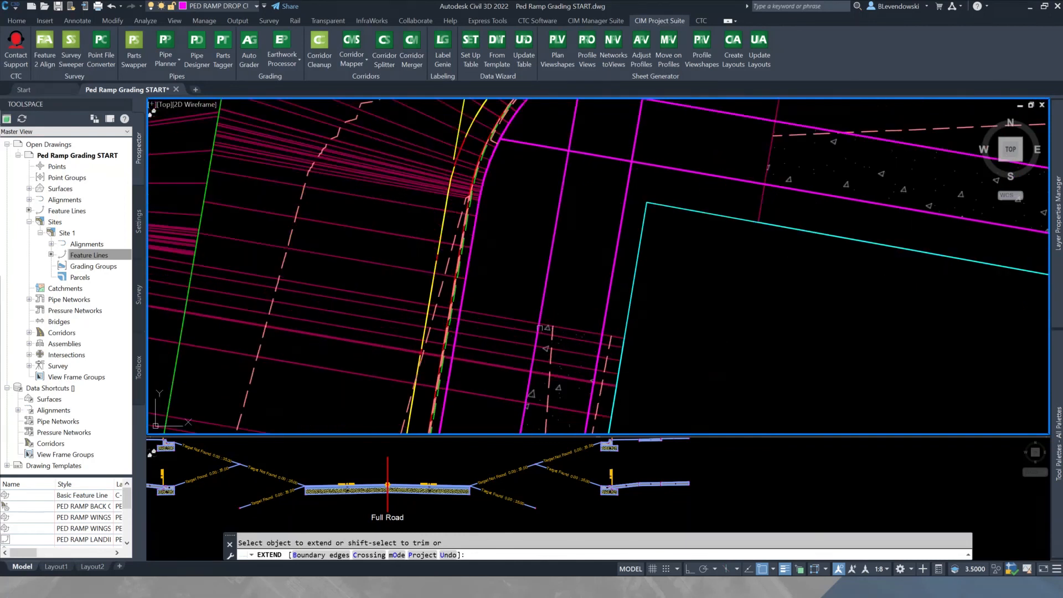
{"action": "middle_click_drag", "start_coordinate": [587, 236], "coordinate": [582, 337]}
{"action": "key", "text": "Escape"}
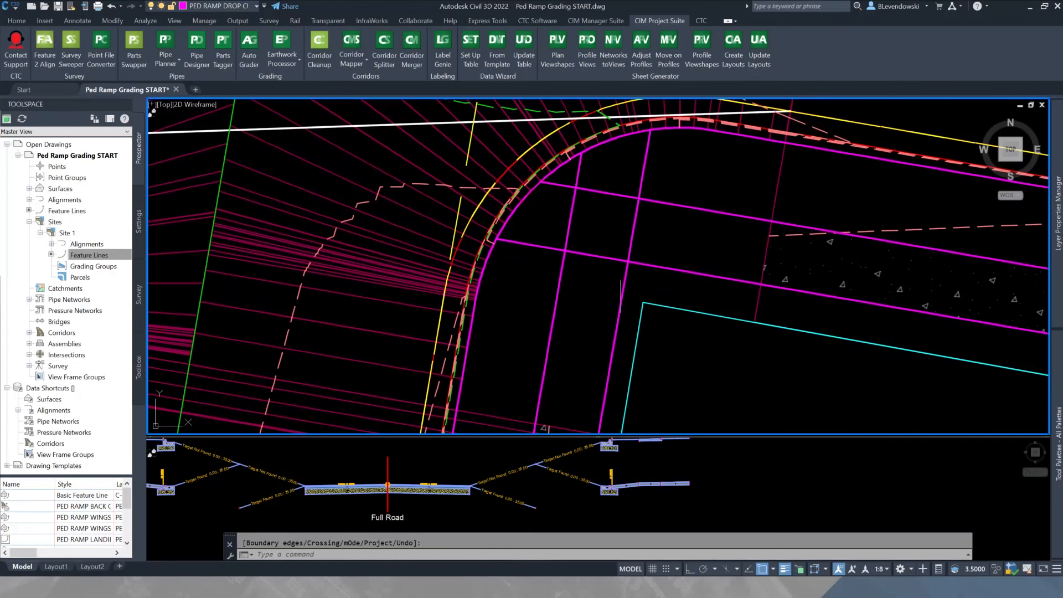
Draw a boundary polyline from the Main Street back-of-curb line across the sidewalk, diagonally between the two cyan right-of-way lines, and back to the side street curb.
{"action": "middle_click_drag", "start_coordinate": [614, 288], "coordinate": [544, 264]}
{"action": "type", "text": "PL"}
{"action": "key", "text": "Return"}
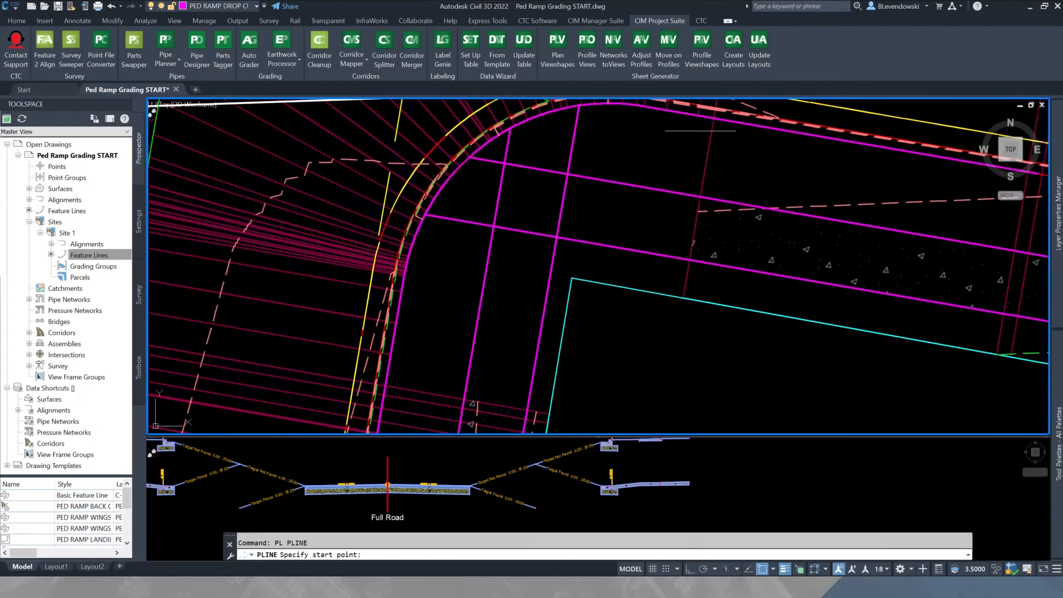
{"action": "left_click", "coordinate": [713, 116]}
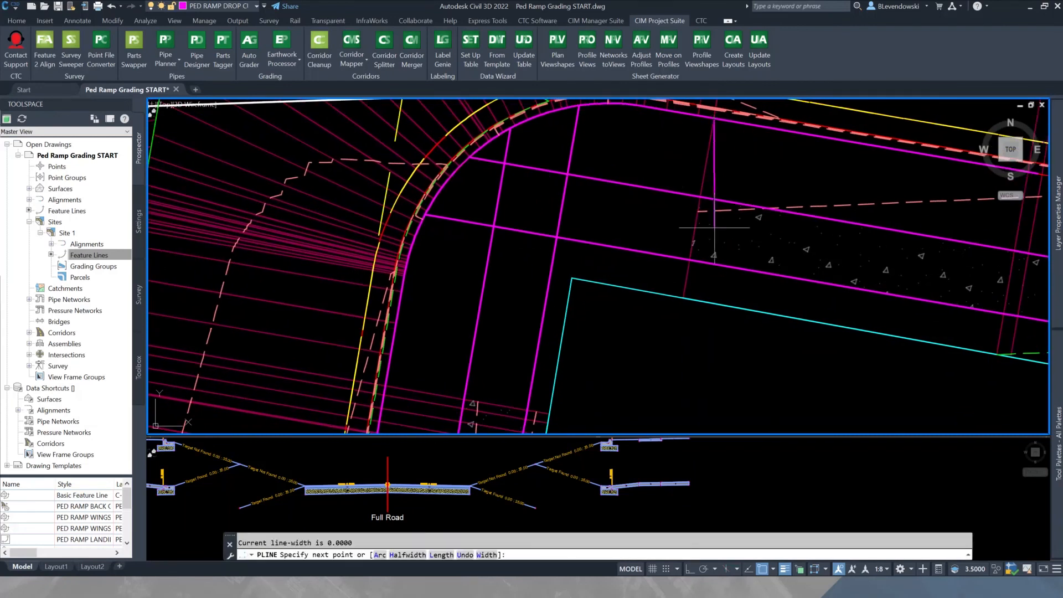
{"action": "left_click", "coordinate": [683, 298]}
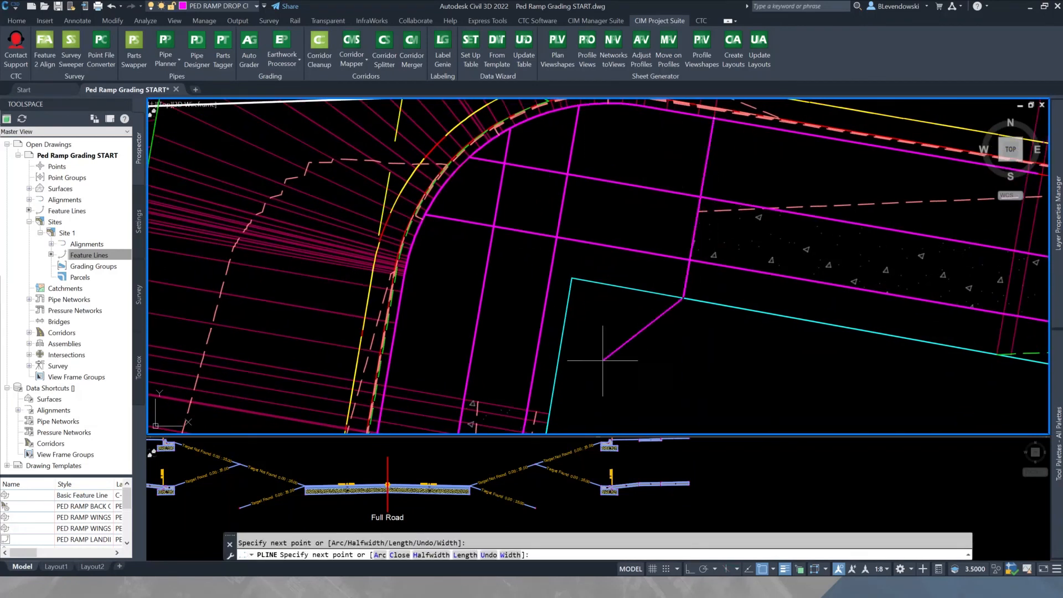
{"action": "left_click", "coordinate": [549, 413]}
{"action": "left_click", "coordinate": [410, 388]}
{"action": "key", "text": "Return"}
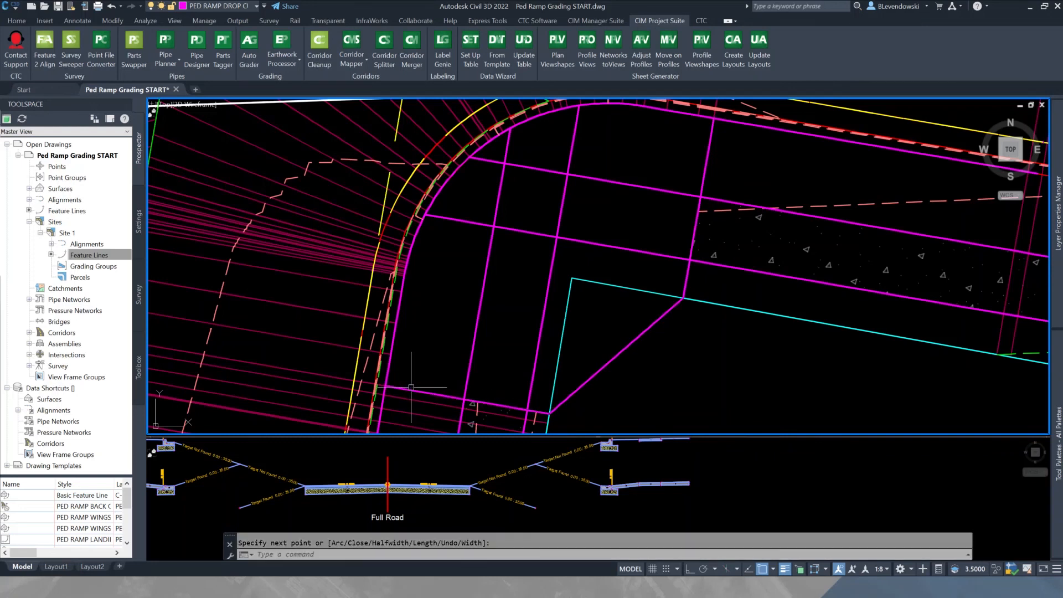
{"action": "middle_click_drag", "start_coordinate": [411, 387], "coordinate": [440, 320]}
{"action": "key", "text": "Escape"}
Compare the diagonal back edge of the new ramp boundary with the finished ramp's boundary on the opposite corner.
{"action": "left_click", "coordinate": [676, 308]}
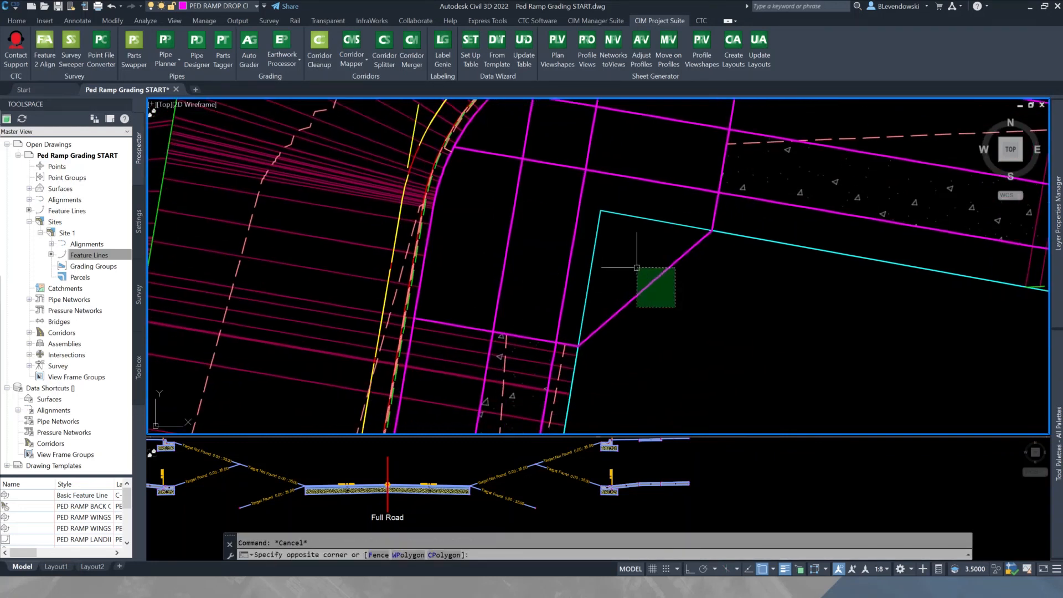
{"action": "left_click", "coordinate": [637, 267]}
{"action": "scroll", "coordinate": [725, 288], "scroll_direction": "down", "scroll_amount": 5}
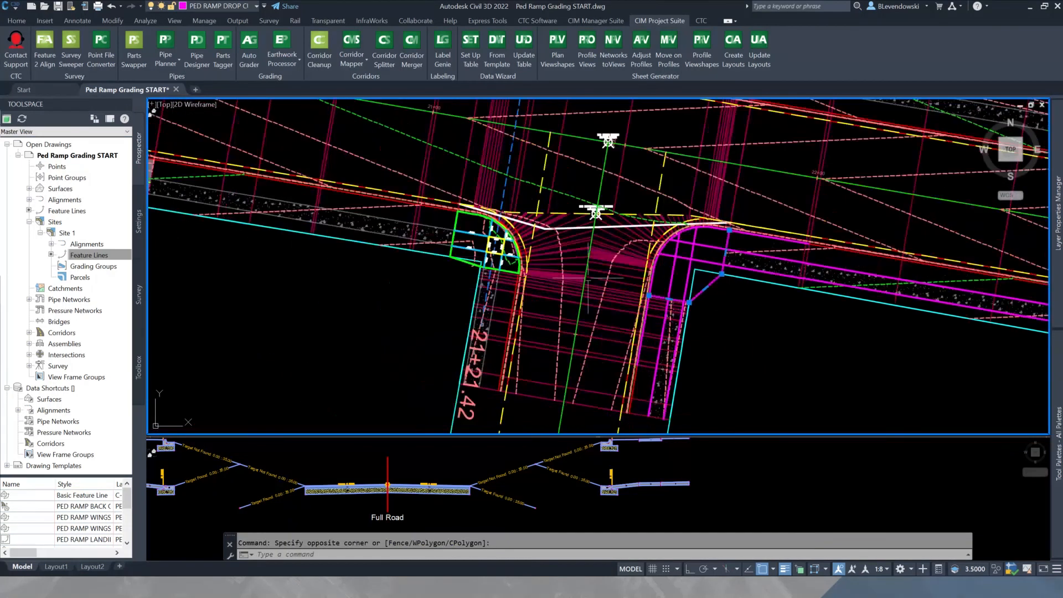
{"action": "scroll", "coordinate": [451, 263], "scroll_direction": "up", "scroll_amount": 6}
{"action": "key", "text": "Escape"}
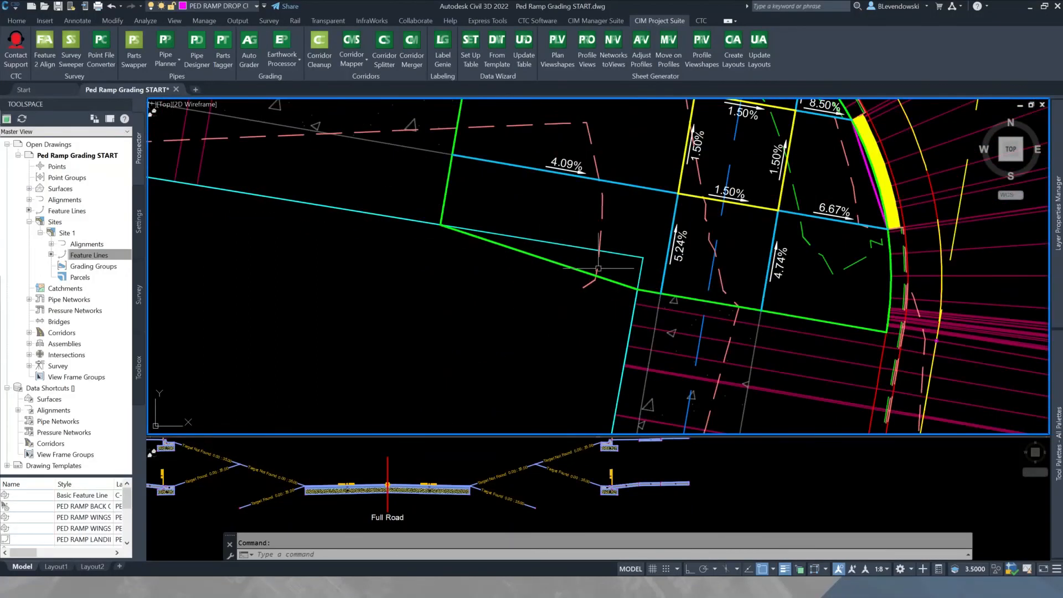
{"action": "left_click", "coordinate": [598, 269]}
{"action": "key", "text": "Escape"}
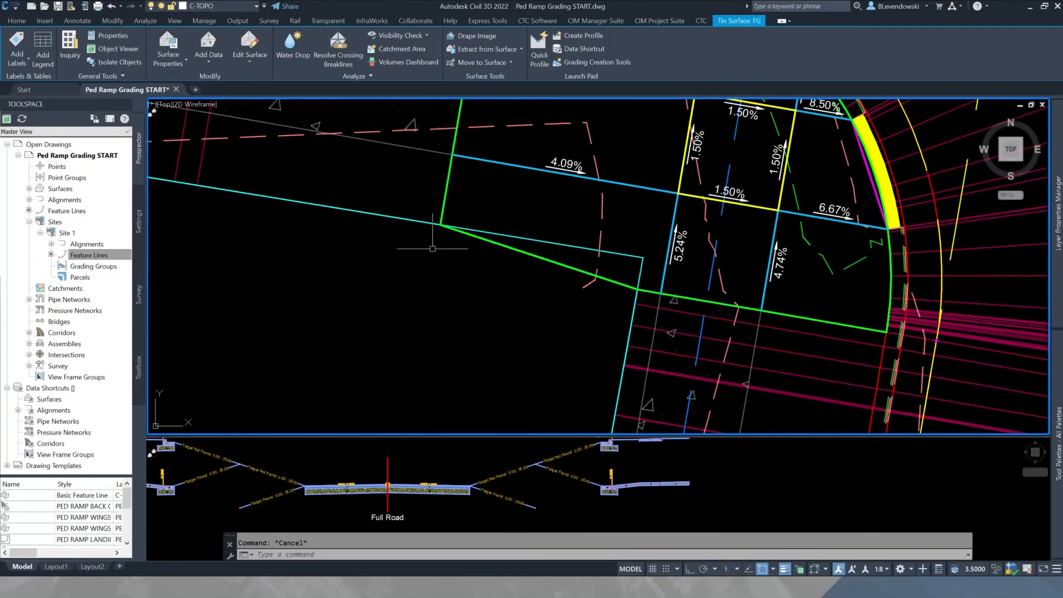
{"action": "scroll", "coordinate": [449, 246], "scroll_direction": "down", "scroll_amount": 4}
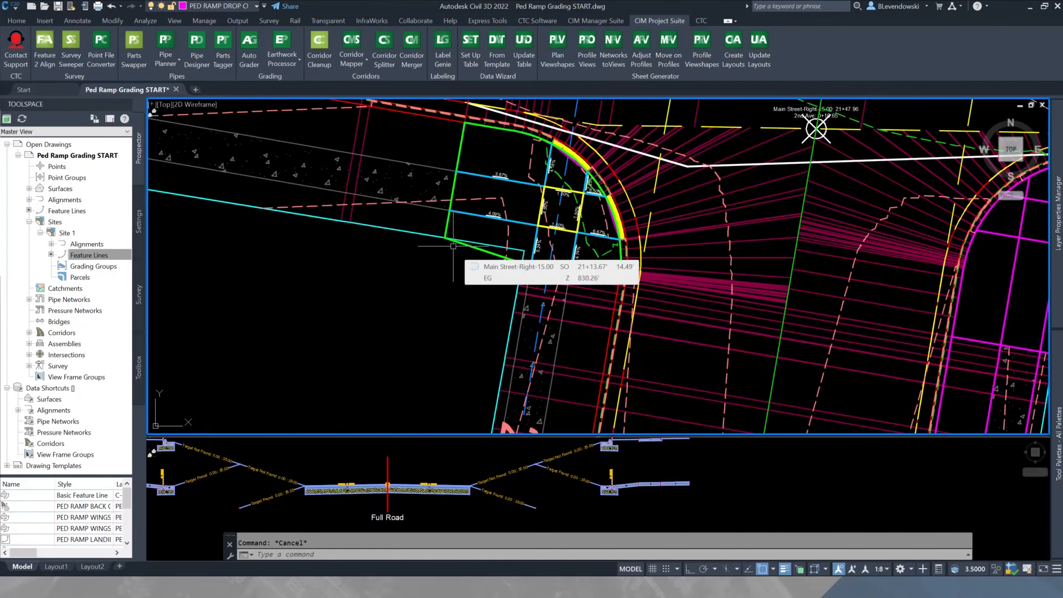
{"action": "scroll", "coordinate": [614, 224], "scroll_direction": "down", "scroll_amount": 2}
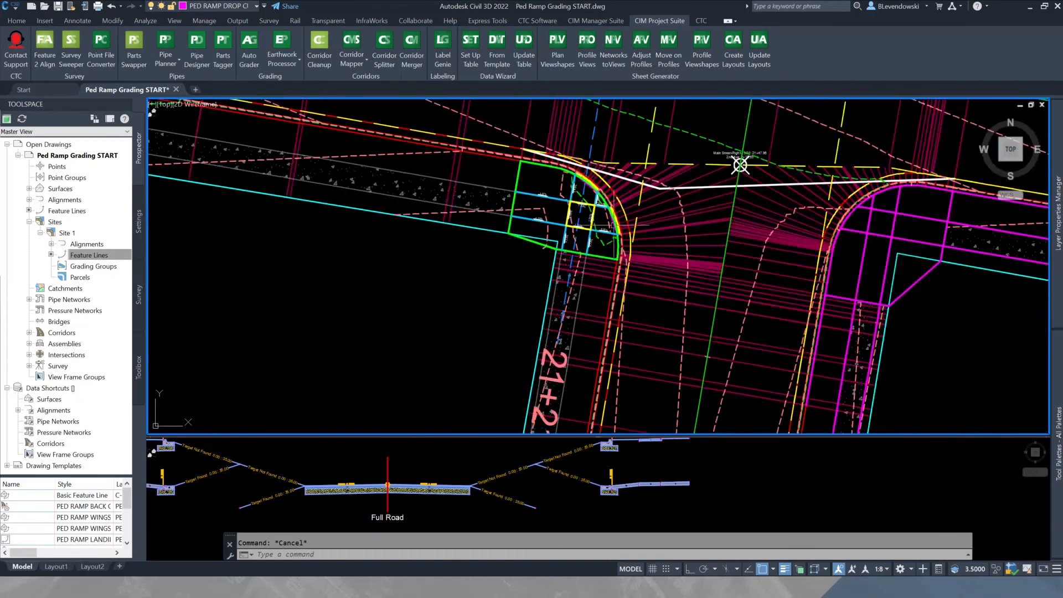
{"action": "middle_click_drag", "start_coordinate": [868, 270], "coordinate": [631, 270]}
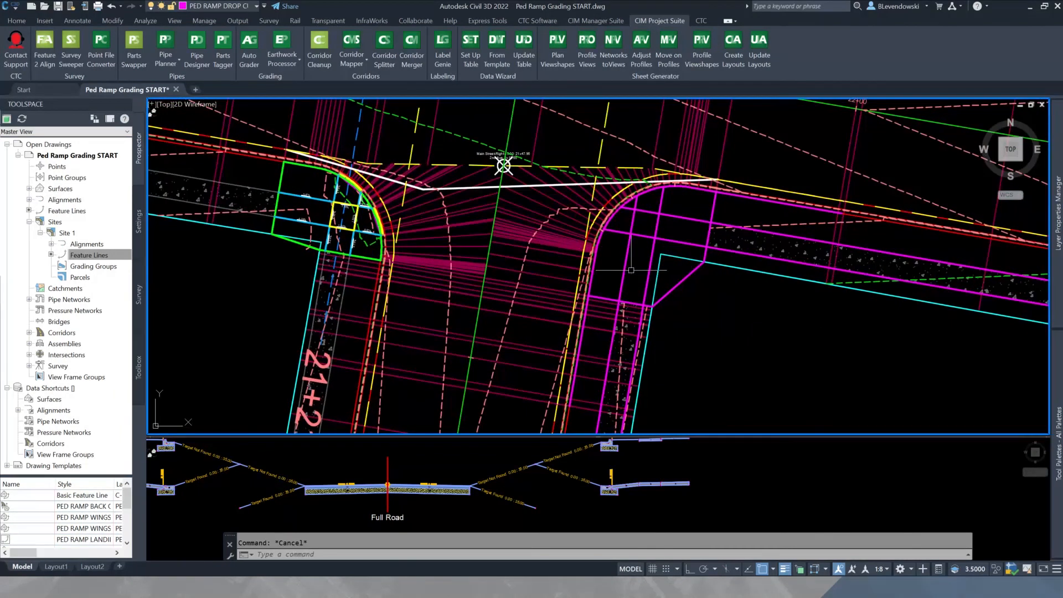
Trim the Main Street and side street sidewalk edge polylines outside the ramp, using the new boundary polyline as the cutting edge.
{"action": "scroll", "coordinate": [670, 260], "scroll_direction": "up", "scroll_amount": 2}
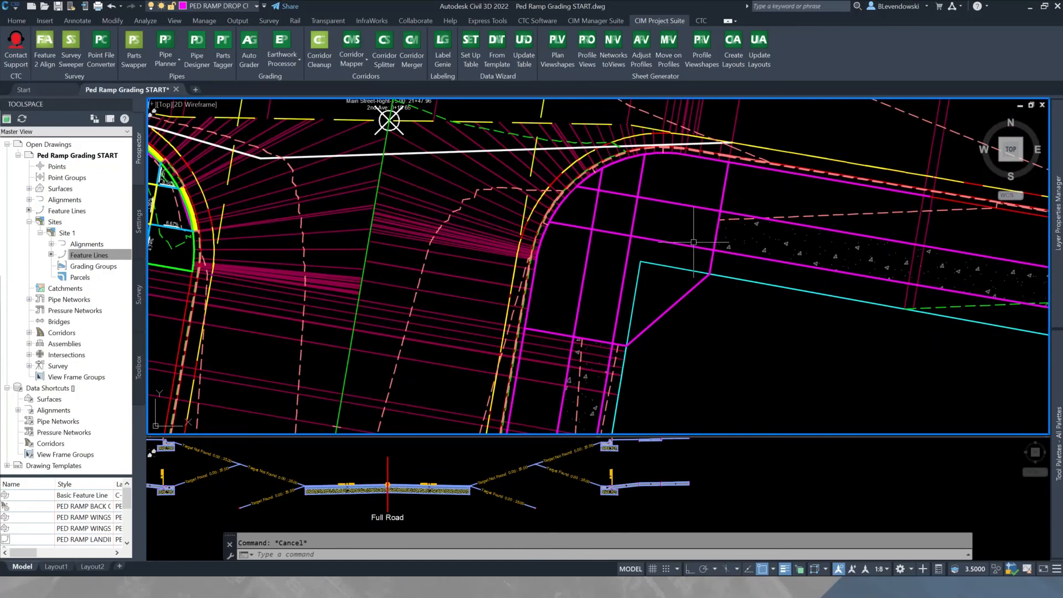
{"action": "type", "text": "tr"}
{"action": "key", "text": "Return"}
{"action": "type", "text": "T"}
{"action": "key", "text": "Return"}
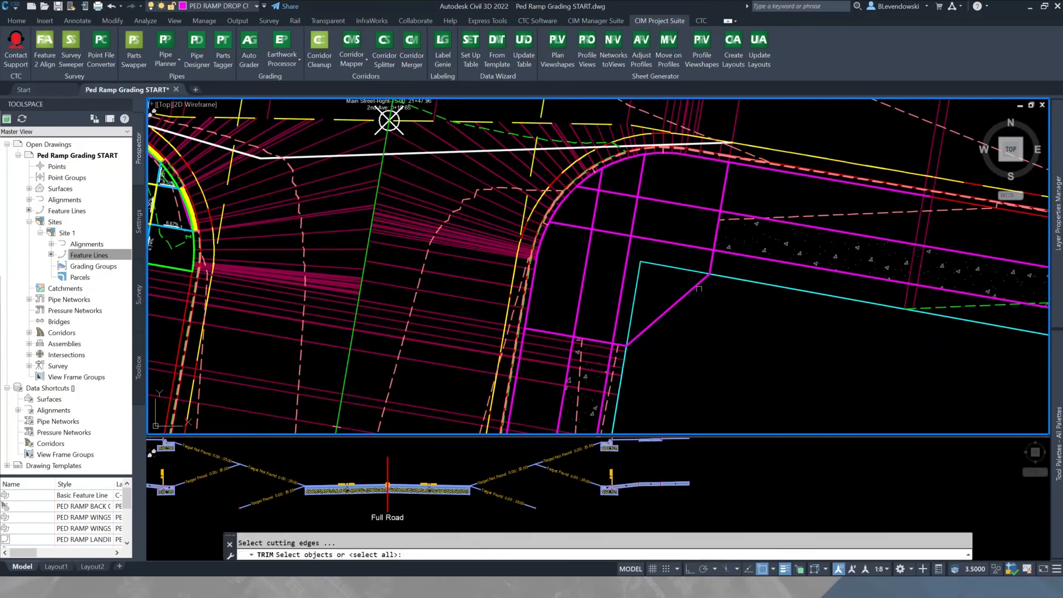
{"action": "left_click", "coordinate": [704, 279]}
{"action": "key", "text": "Return"}
{"action": "left_click", "coordinate": [766, 258]}
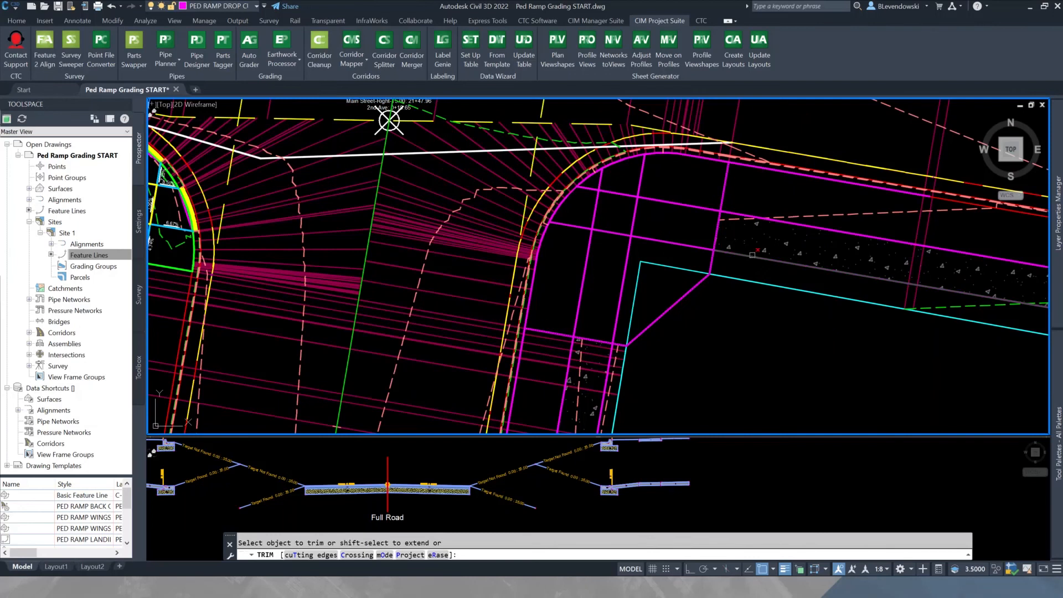
{"action": "left_click", "coordinate": [736, 213]}
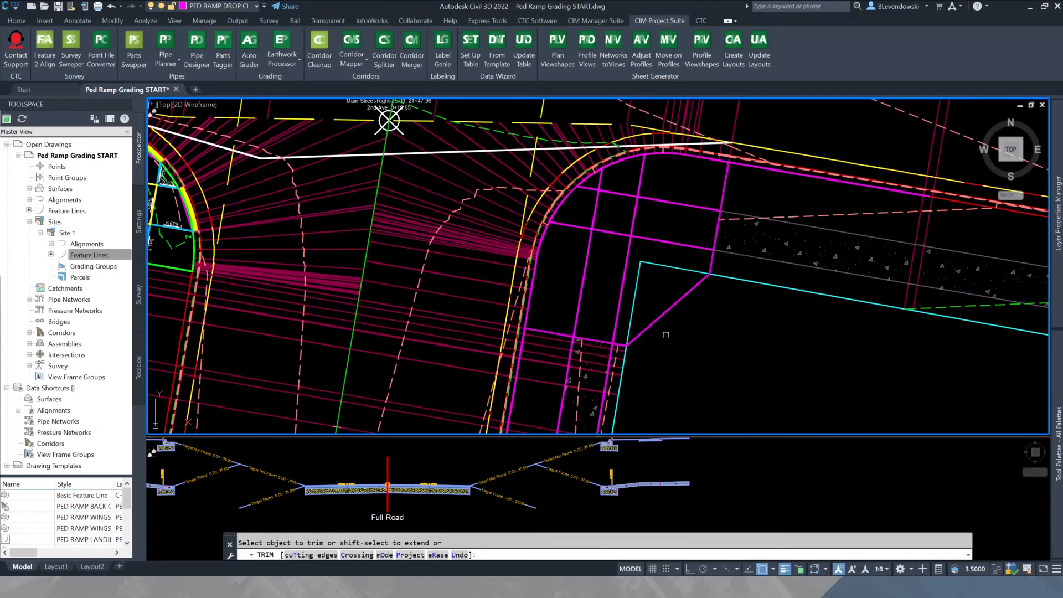
{"action": "scroll", "coordinate": [625, 351], "scroll_direction": "up", "scroll_amount": 2}
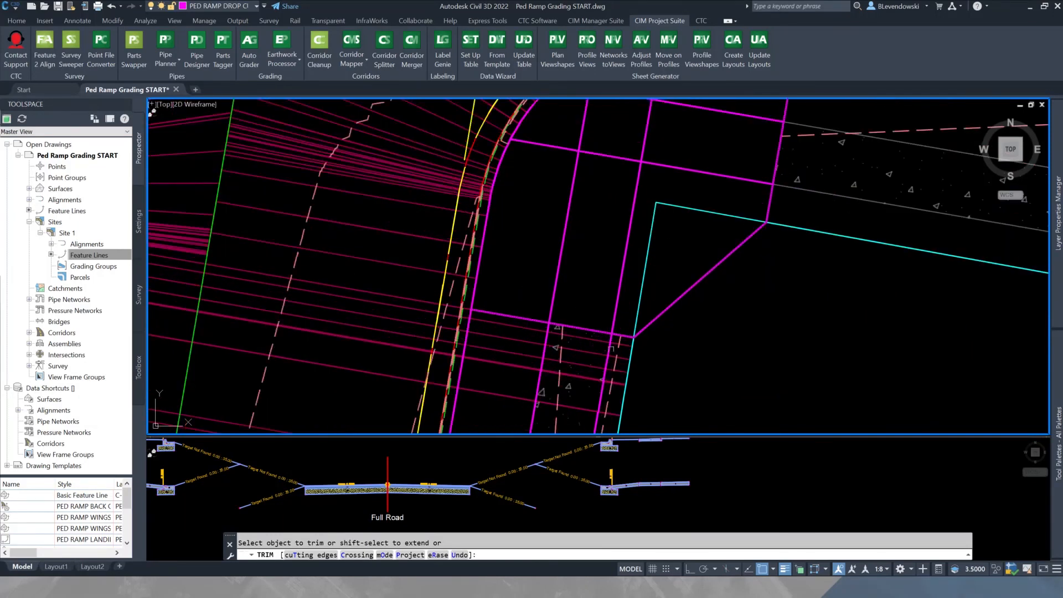
{"action": "left_click", "coordinate": [547, 338]}
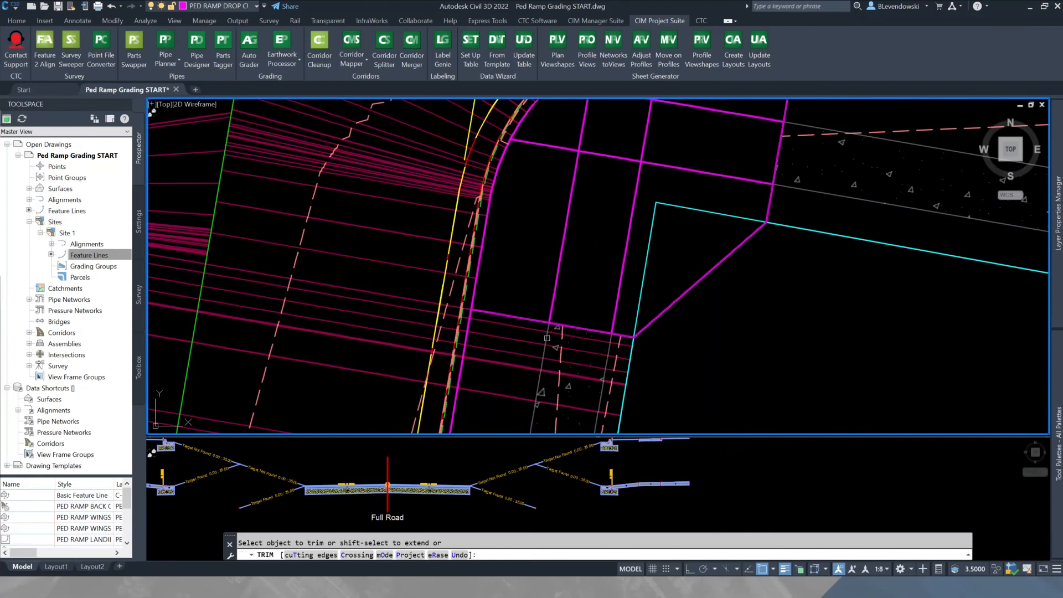
{"action": "key", "text": "Return"}
Erase the magenta back-of-curb polyline around the east curb return.
{"action": "middle_click_drag", "start_coordinate": [612, 207], "coordinate": [585, 307]}
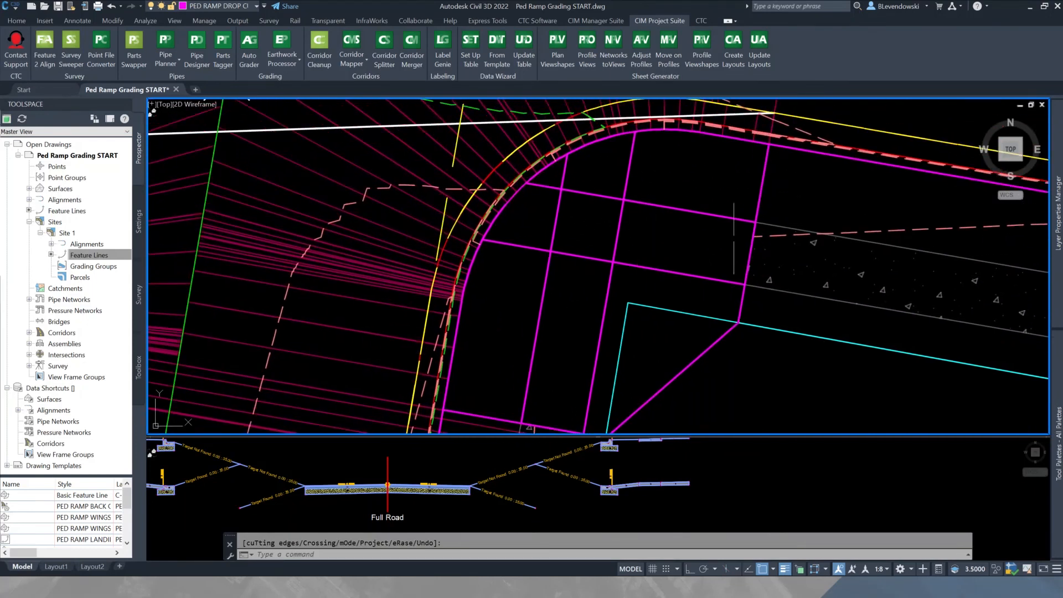
{"action": "key", "text": "Escape"}
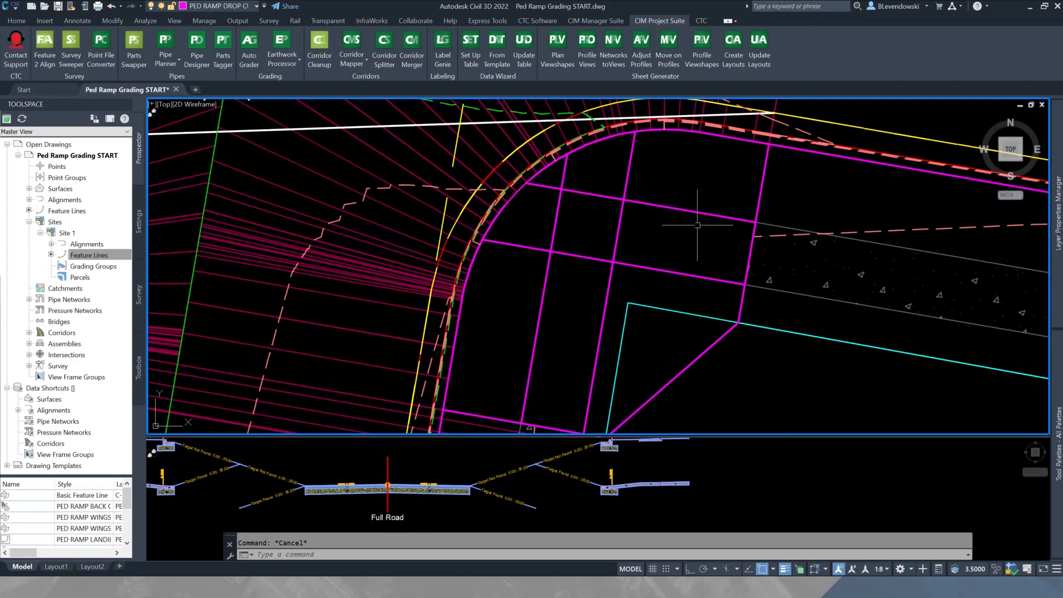
{"action": "mouse_move", "coordinate": [685, 219]}
{"action": "middle_click_drag", "start_coordinate": [641, 242], "coordinate": [662, 226]}
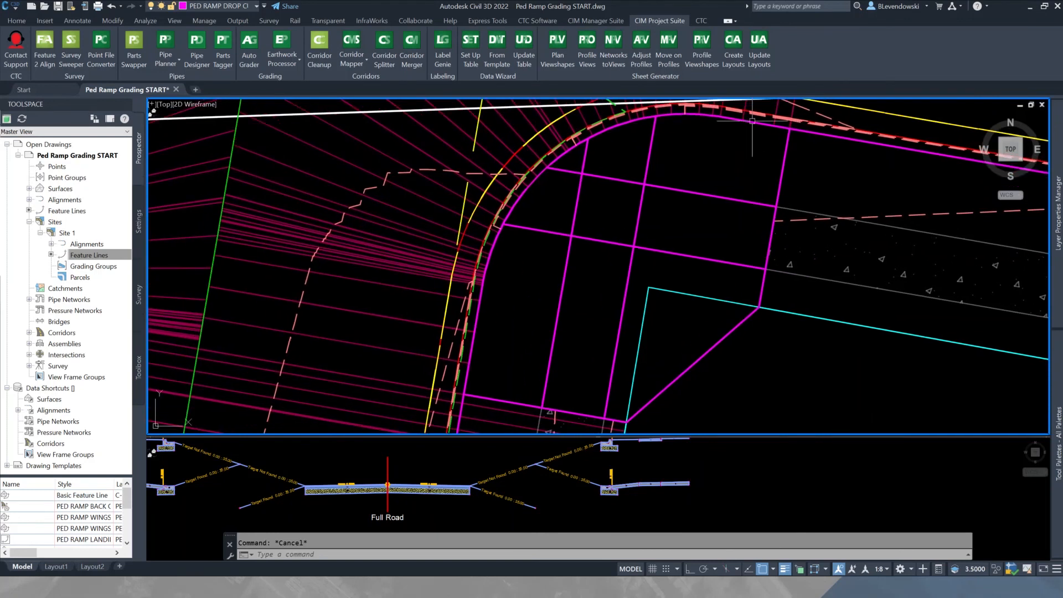
{"action": "type", "text": "E"}
{"action": "key", "text": "Return"}
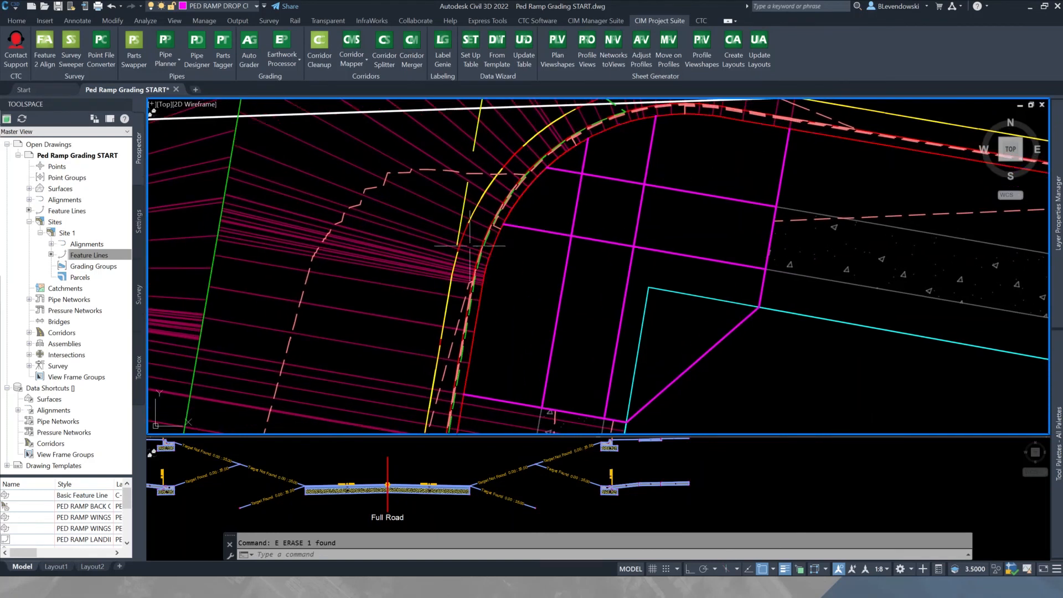
{"action": "middle_click_drag", "start_coordinate": [736, 166], "coordinate": [659, 178]}
{"action": "key", "text": "Escape"}
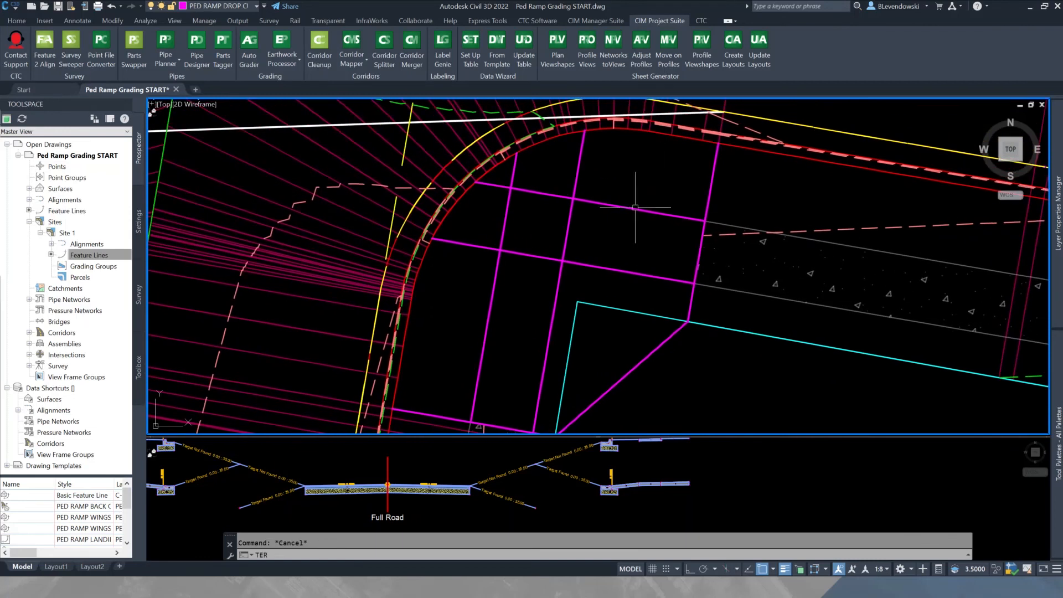
Trim away the four crossing line segments that enclose the central landing square.
{"action": "type", "text": "TR"}
{"action": "key", "text": "Return"}
{"action": "left_click", "coordinate": [602, 237]}
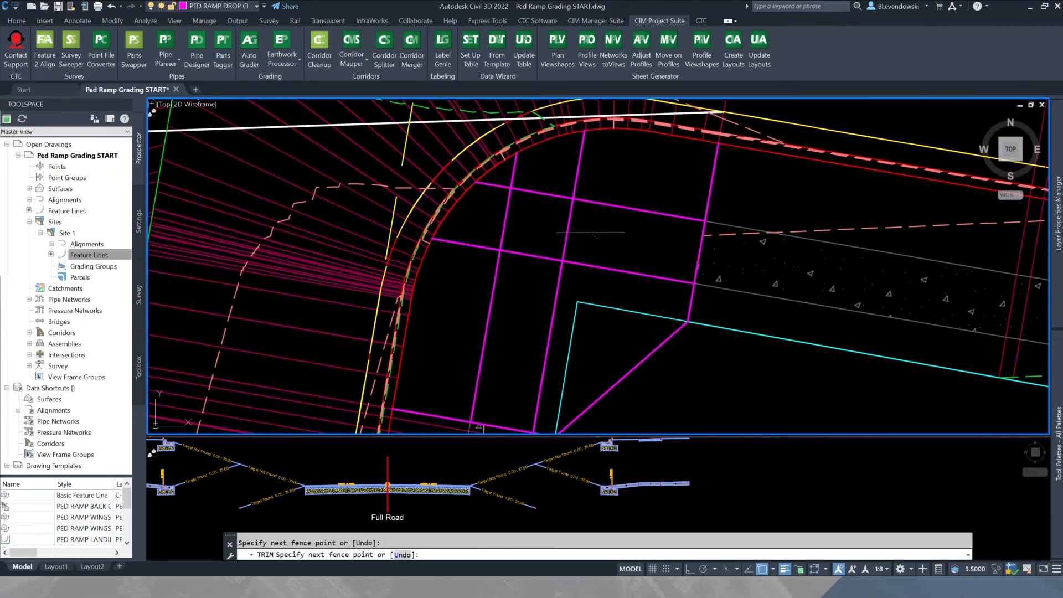
{"action": "left_click", "coordinate": [501, 212]}
{"action": "left_click", "coordinate": [558, 165]}
{"action": "left_click", "coordinate": [513, 308]}
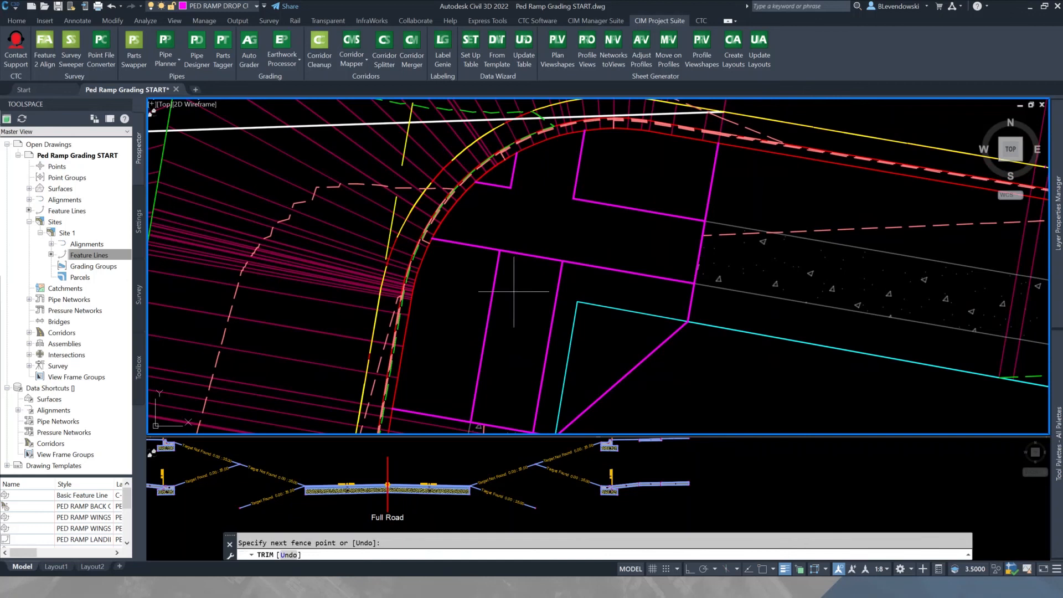
{"action": "key", "text": "Return"}
Draw a closed polyline through the four inner corners of the sidewalk lines to form the ramp landing.
{"action": "type", "text": "pl"}
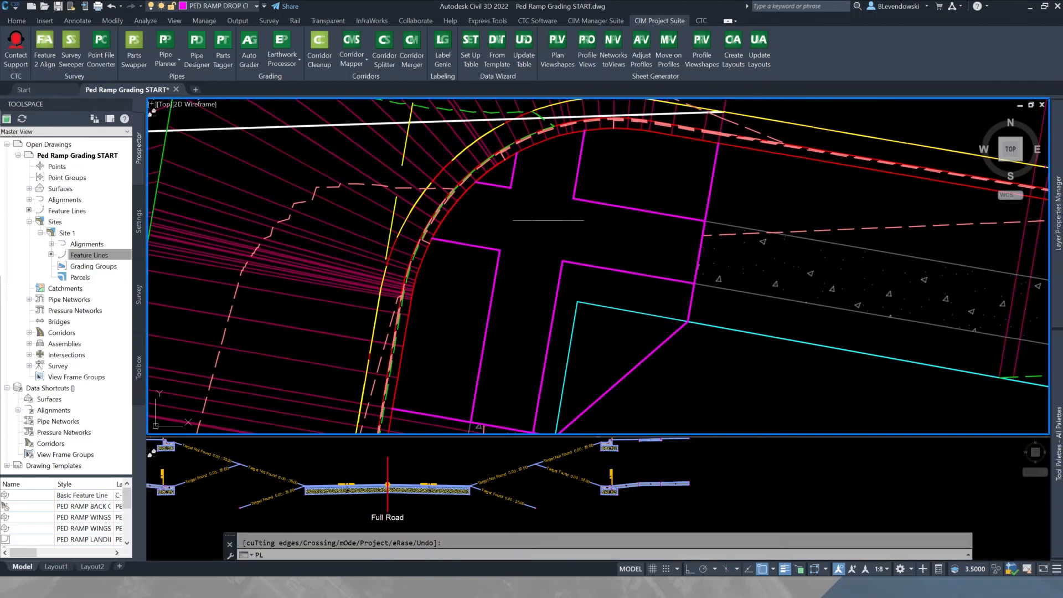
{"action": "key", "text": "Return"}
{"action": "left_click", "coordinate": [574, 199]}
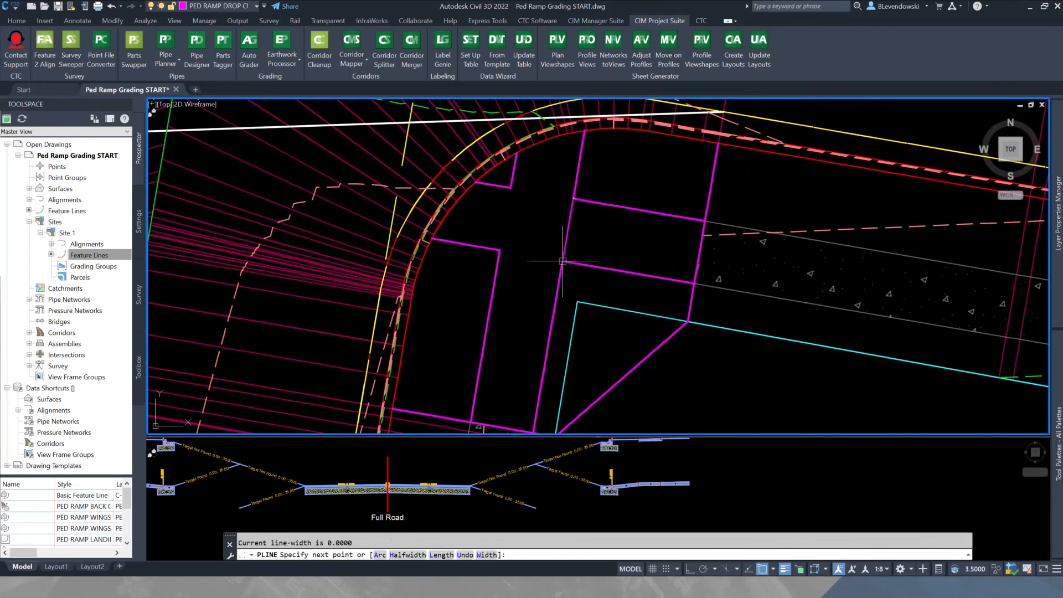
{"action": "left_click", "coordinate": [500, 250]}
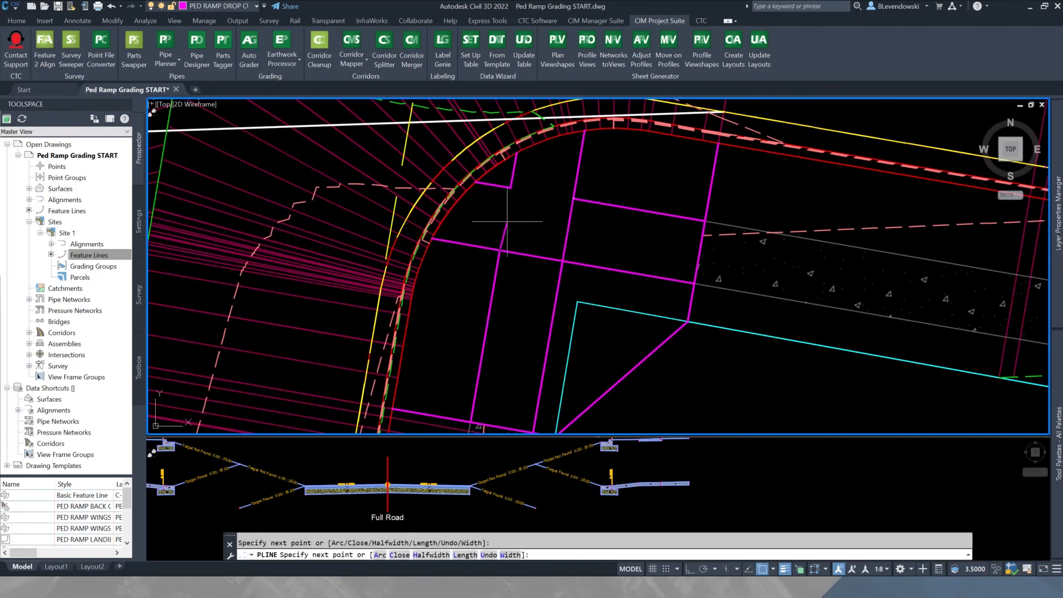
{"action": "left_click", "coordinate": [510, 187]}
{"action": "type", "text": "C"}
{"action": "key", "text": "Return"}
Move the closed landing polyline to the PED RAMP LANDING layer.
{"action": "left_click", "coordinate": [553, 180]}
{"action": "left_click", "coordinate": [529, 202]}
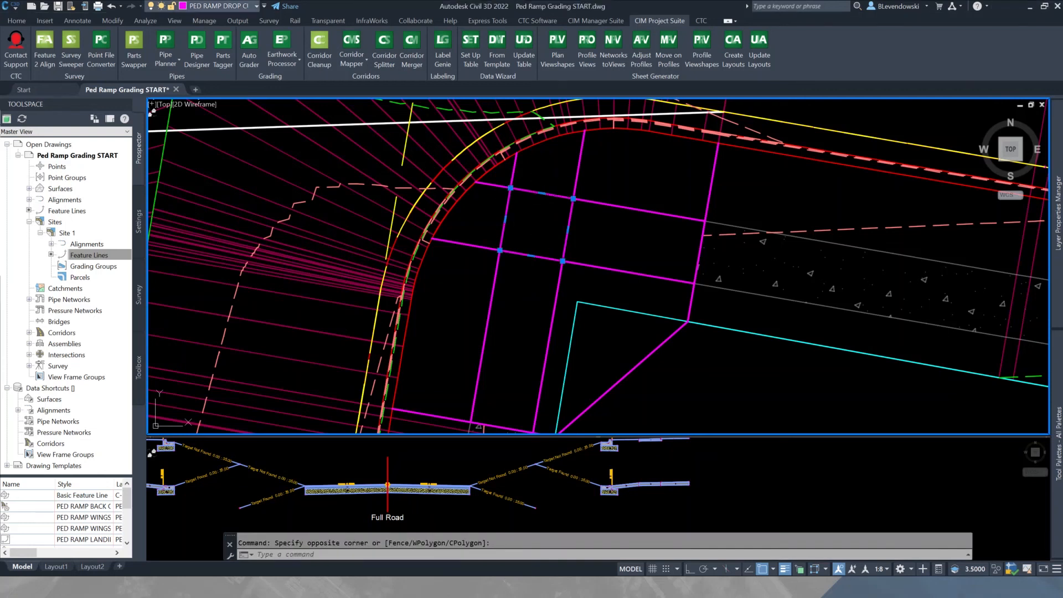
{"action": "left_click", "coordinate": [219, 6]}
{"action": "scroll", "coordinate": [222, 72], "scroll_direction": "up", "scroll_amount": 1}
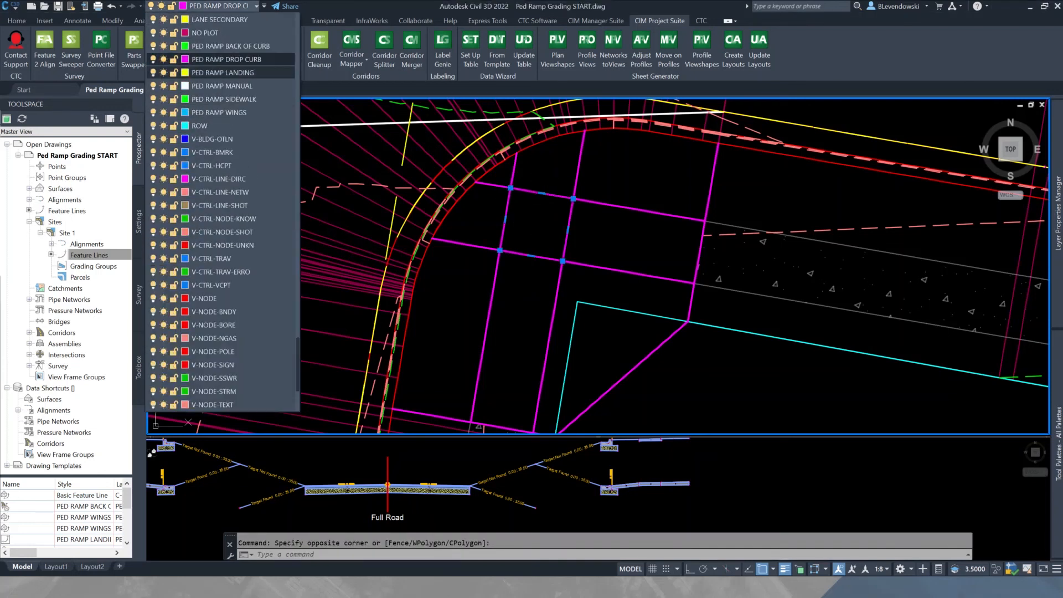
{"action": "left_click", "coordinate": [223, 73]}
{"action": "key", "text": "Escape"}
Select all the trimmed sidewalk edge lines around the landing and move them to the PED RAMP WINGS layer.
{"action": "left_click", "coordinate": [641, 186]}
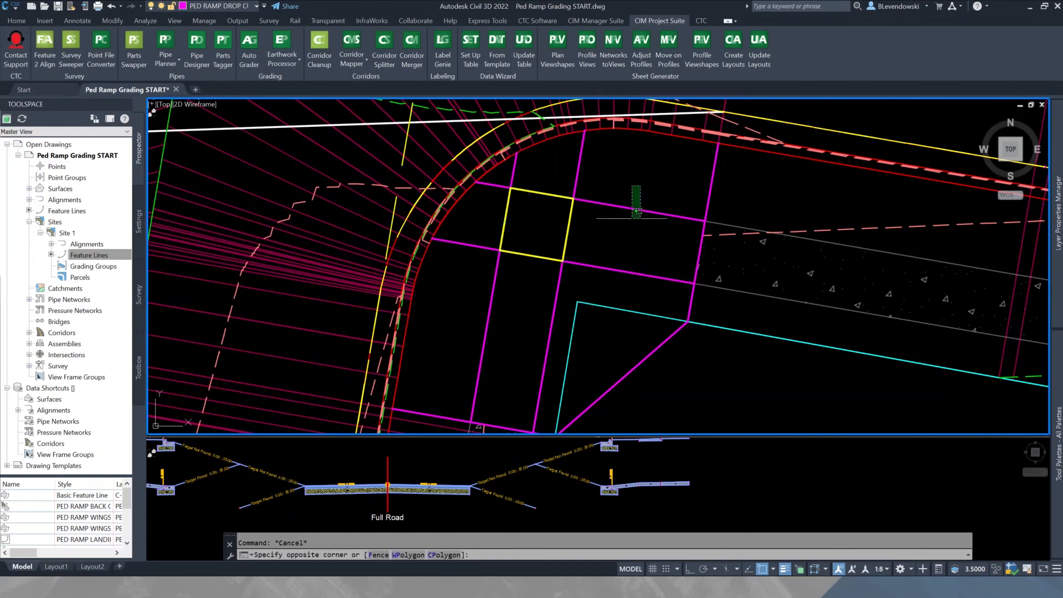
{"action": "left_click", "coordinate": [612, 257]}
{"action": "right_click", "coordinate": [614, 255]}
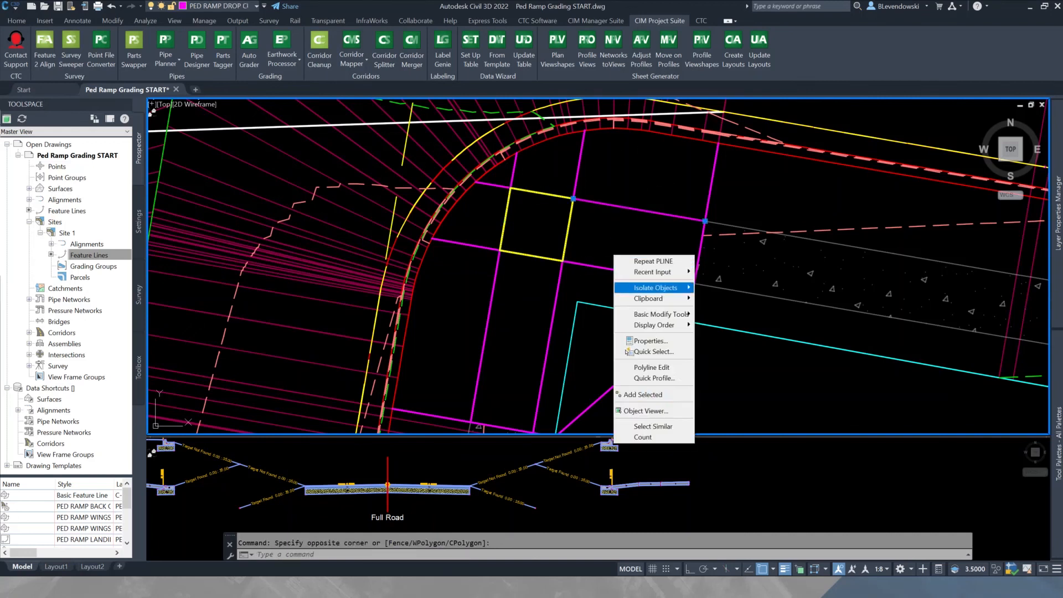
{"action": "left_click", "coordinate": [652, 427]}
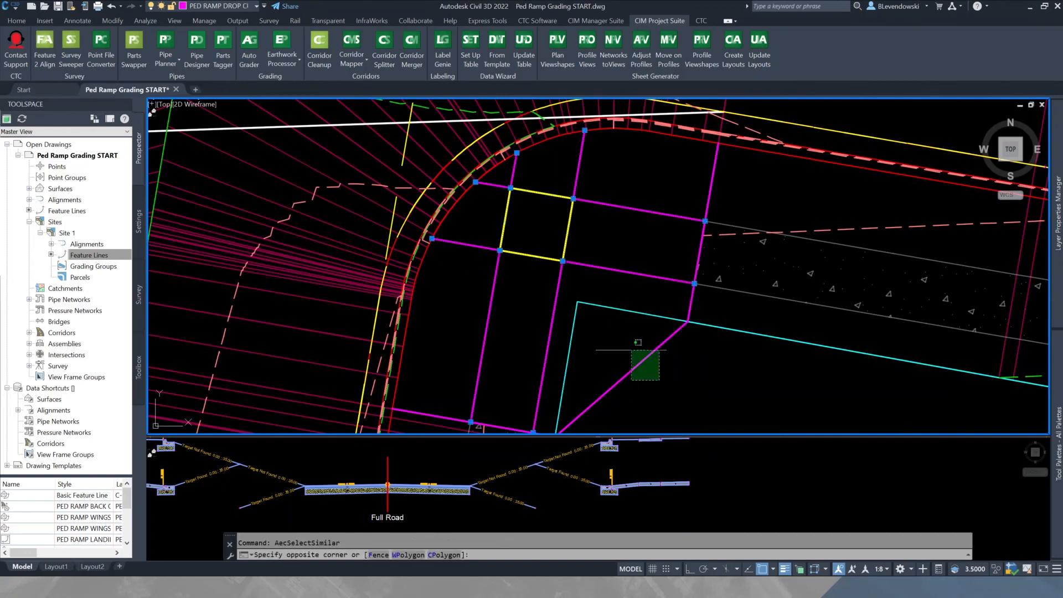
{"action": "scroll", "coordinate": [631, 351], "scroll_direction": "down", "scroll_amount": 1}
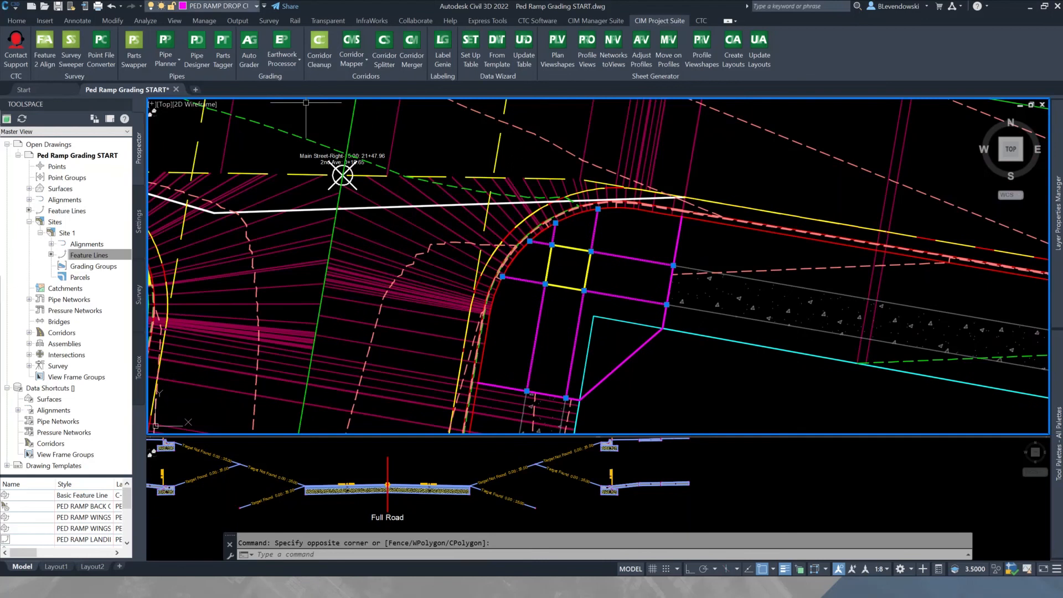
{"action": "left_click", "coordinate": [219, 6]}
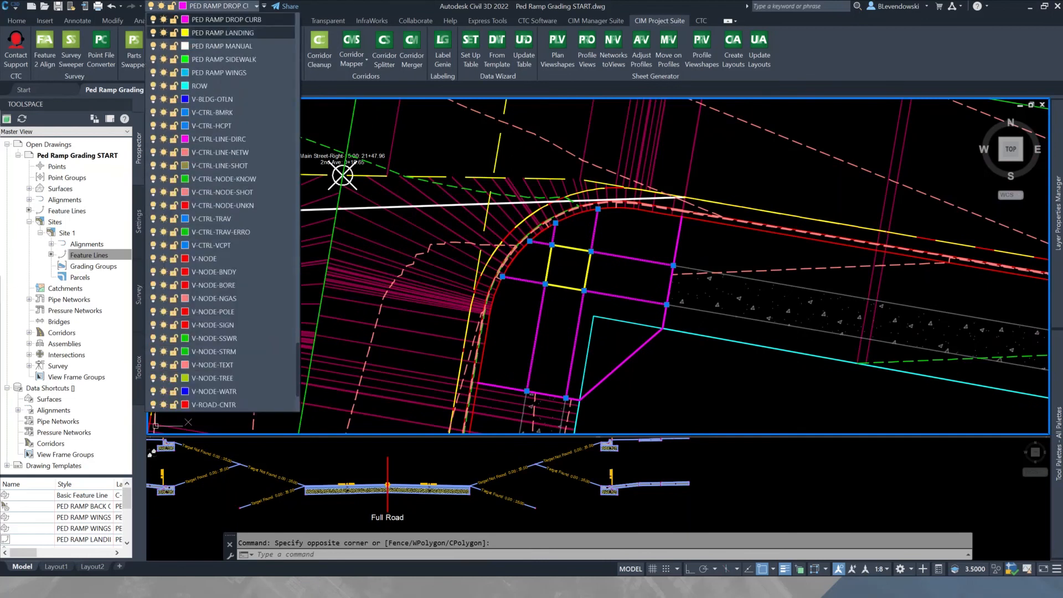
{"action": "left_click", "coordinate": [222, 72]}
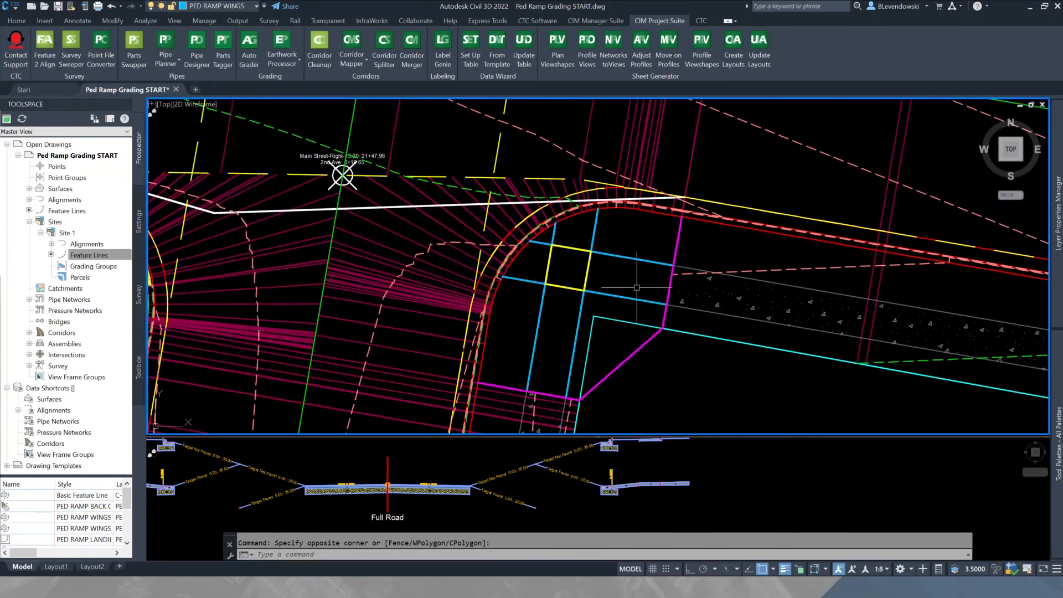
Move the outer ramp boundary polyline to the PED RAMP SIDEWALK layer.
{"action": "key", "text": "Escape"}
{"action": "left_click", "coordinate": [652, 361]}
{"action": "left_click", "coordinate": [609, 346]}
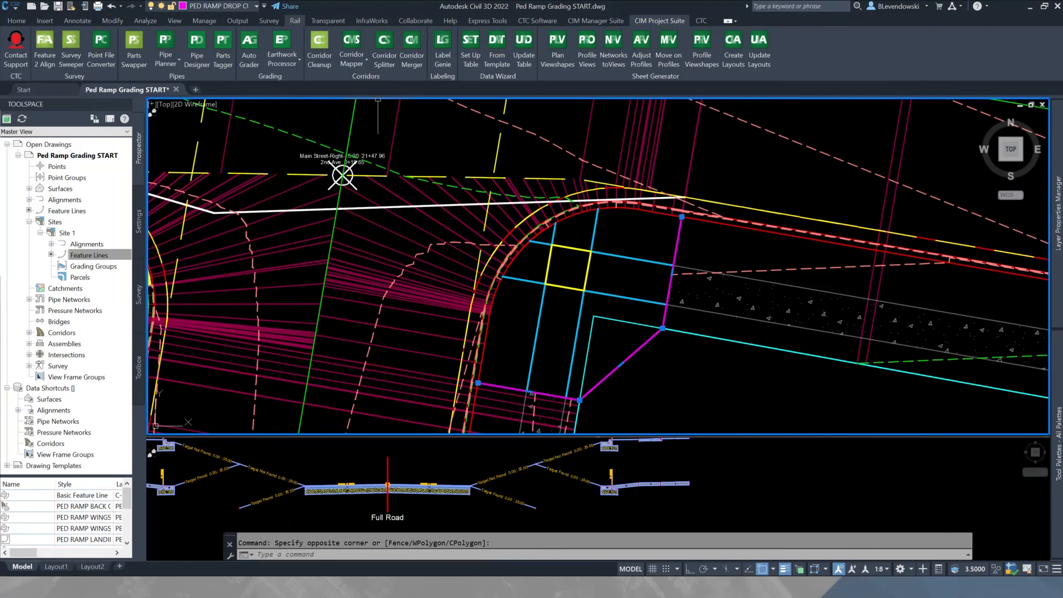
{"action": "left_click", "coordinate": [219, 6]}
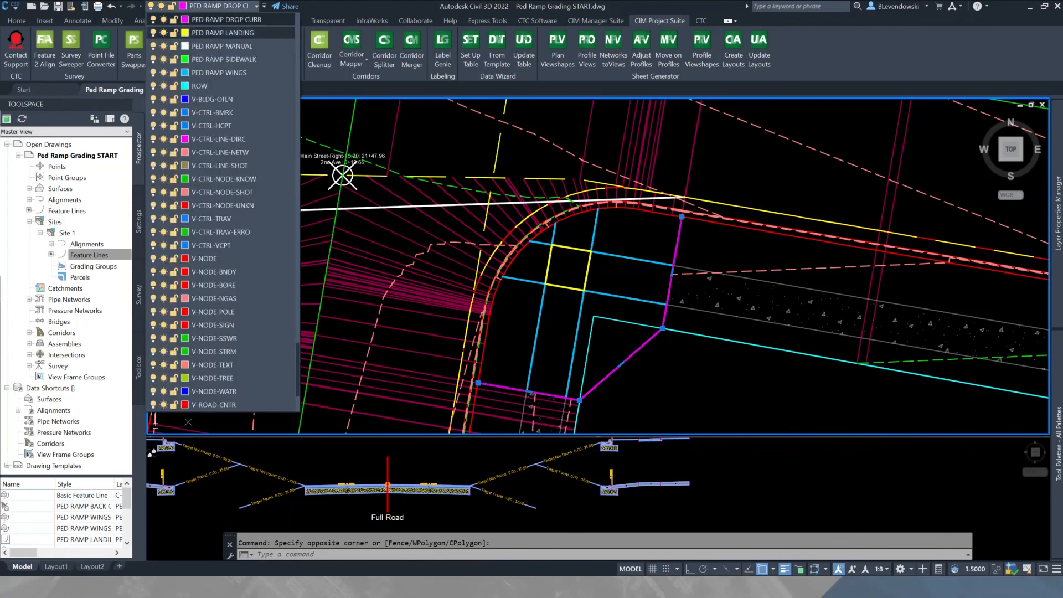
{"action": "left_click", "coordinate": [222, 59]}
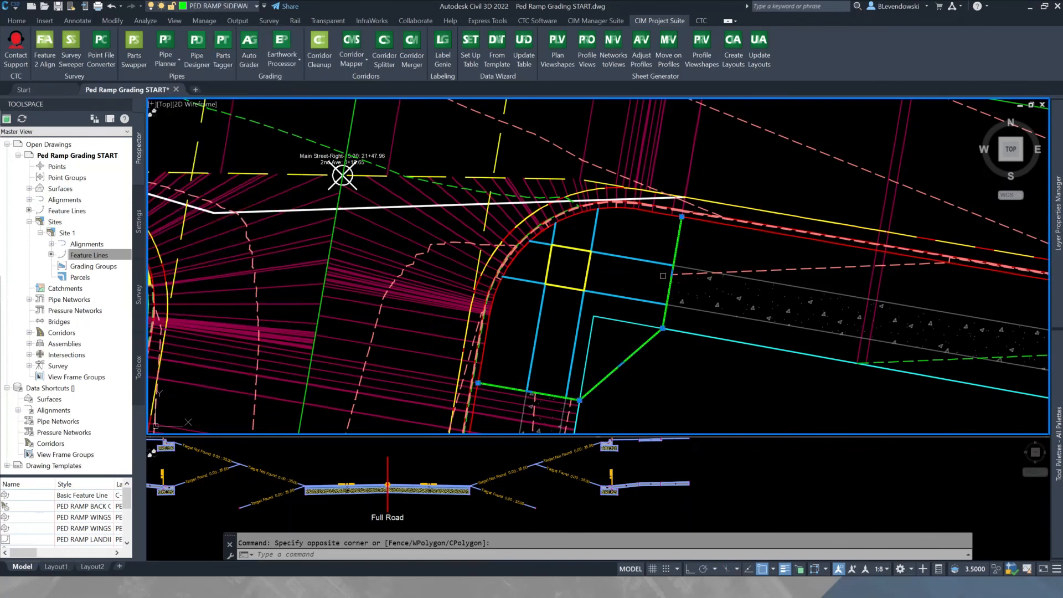
{"action": "key", "text": "Escape"}
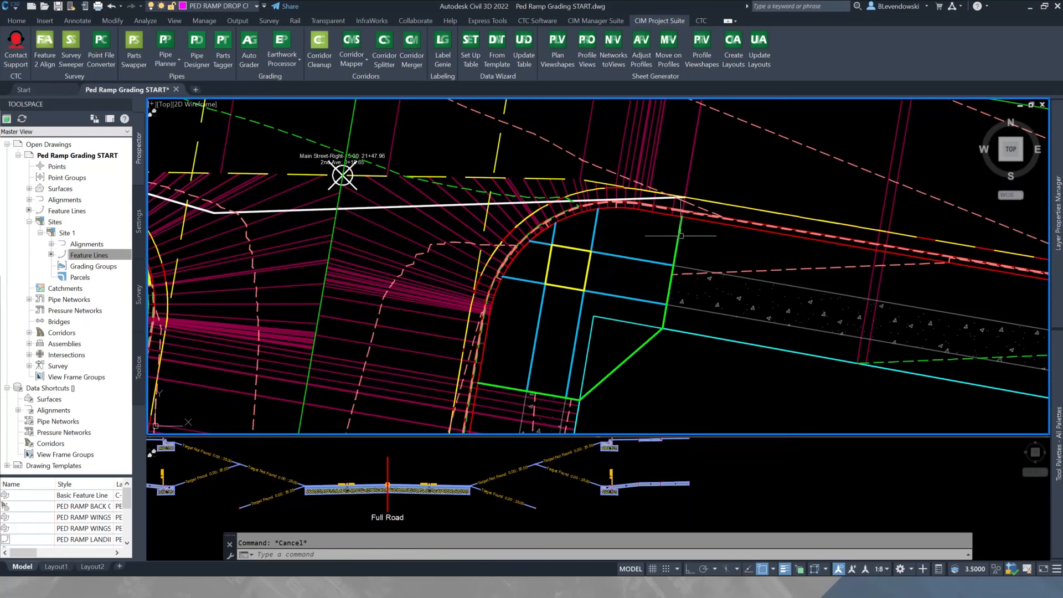
Draw a straight drop curb polyline across the upper curb opening, between the ends of the two wing lines meeting the back of curb.
{"action": "mouse_move", "coordinate": [681, 236]}
{"action": "scroll", "coordinate": [639, 249], "scroll_direction": "up", "scroll_amount": 2}
{"action": "mouse_move", "coordinate": [622, 241]}
{"action": "middle_mouse_down"}
{"action": "mouse_move", "coordinate": [607, 196]}
{"action": "mouse_move", "coordinate": [616, 206]}
{"action": "middle_mouse_up"}
{"action": "type", "text": "PL"}
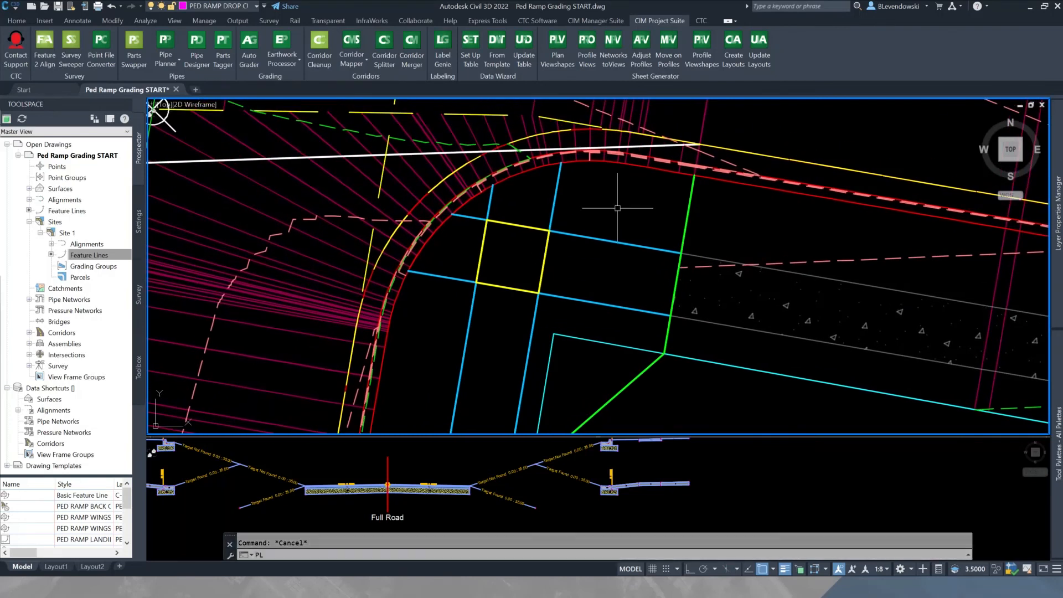
{"action": "key", "text": "Return"}
{"action": "scroll", "coordinate": [572, 180], "scroll_direction": "up", "scroll_amount": 3}
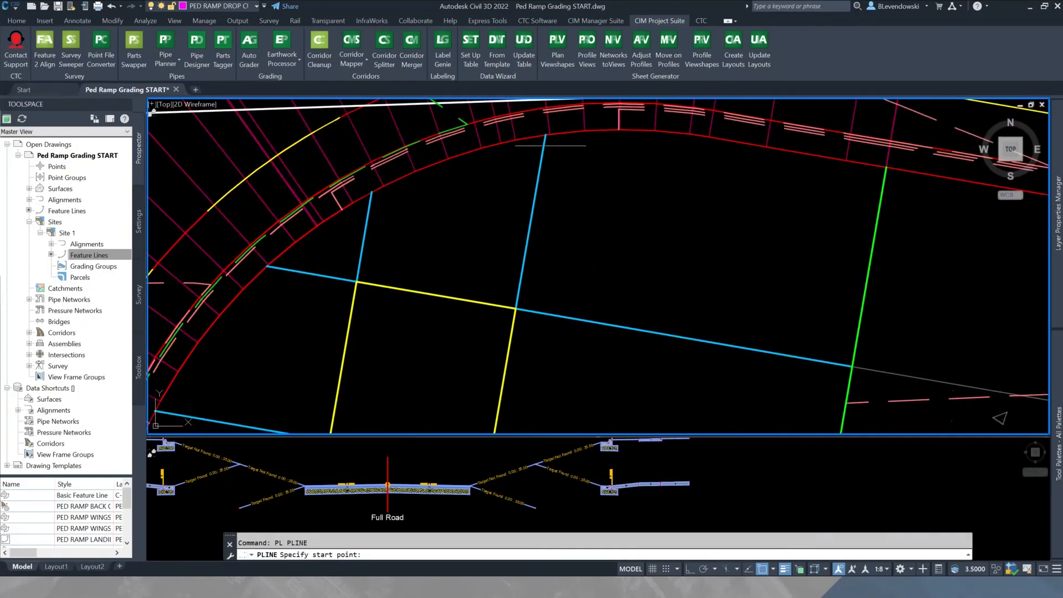
{"action": "left_click", "coordinate": [545, 135]}
{"action": "left_click", "coordinate": [371, 191]}
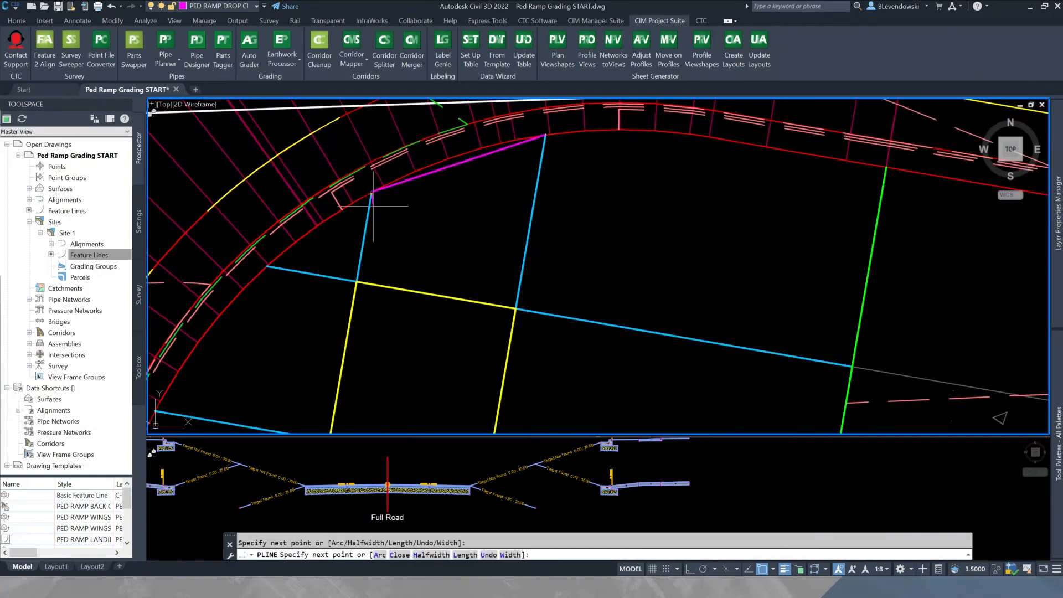
Draw a second drop curb polyline joining the two wing line ends at the other curb opening.
{"action": "middle_click_drag", "start_coordinate": [473, 257], "coordinate": [743, 185]}
{"action": "key", "text": "Return"}
{"action": "left_click", "coordinate": [543, 194]}
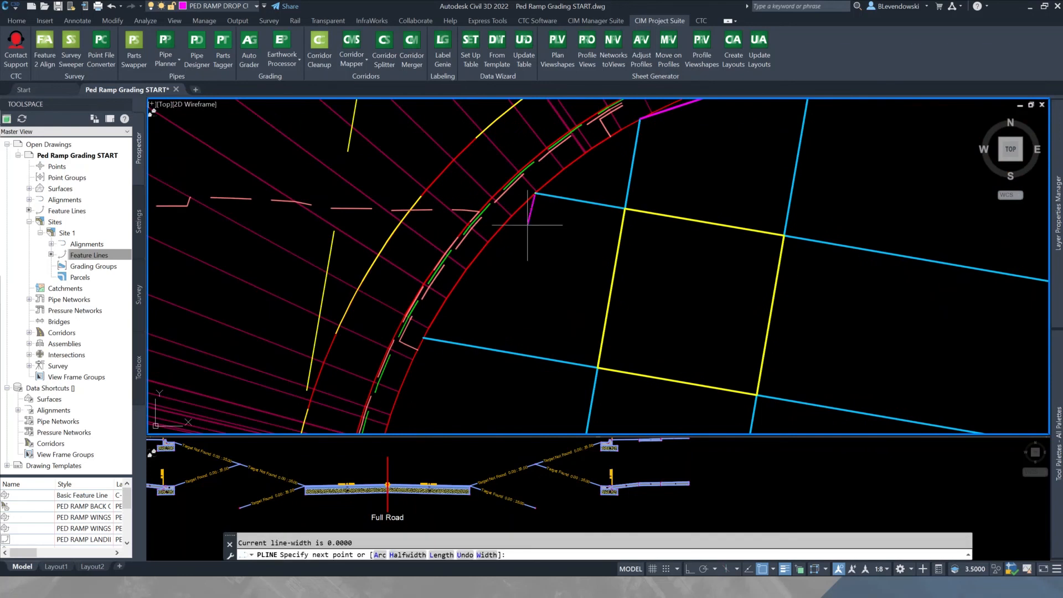
{"action": "left_click", "coordinate": [423, 338]}
{"action": "key", "text": "Return"}
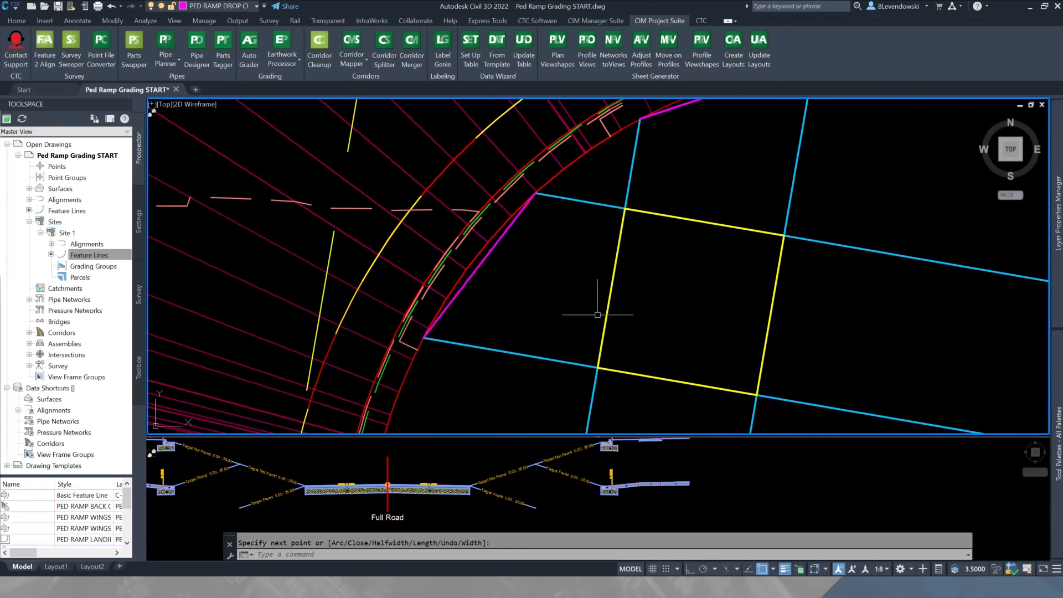
Examine the Curb Returns assembly in the assembly viewport and return to the plan viewport.
{"action": "left_click", "coordinate": [577, 481]}
{"action": "scroll", "coordinate": [577, 480], "scroll_direction": "down", "scroll_amount": 5}
{"action": "scroll", "coordinate": [514, 480], "scroll_direction": "up", "scroll_amount": 7}
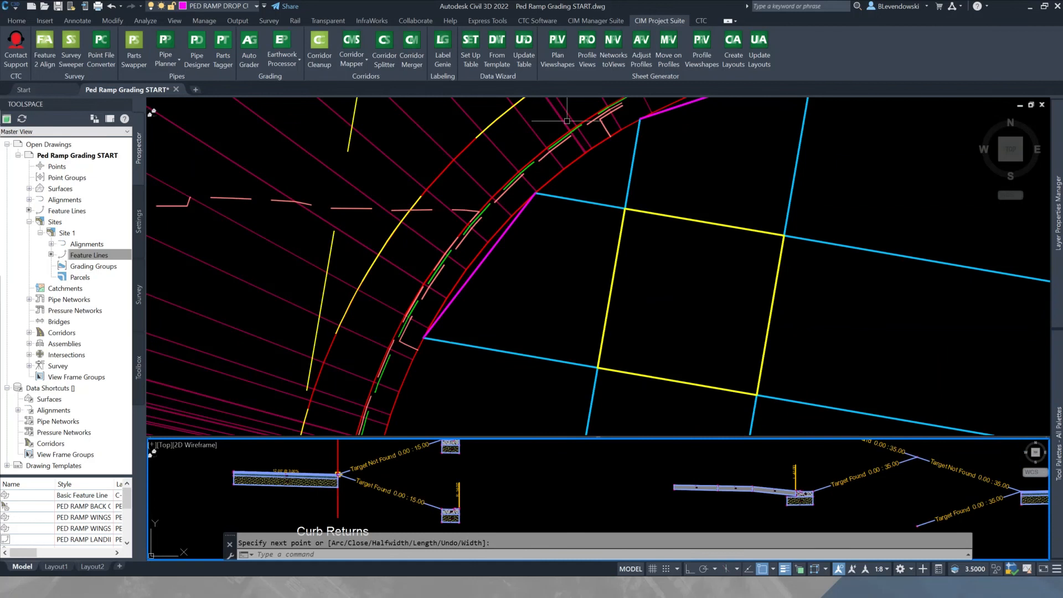
{"action": "left_click", "coordinate": [542, 264]}
{"action": "key", "text": "Escape"}
Auto-map the targets of the corridor with Corridor Mapper and accept the proposed surface, width and offset, and slope and elevation targets.
{"action": "scroll", "coordinate": [542, 264], "scroll_direction": "down", "scroll_amount": 2}
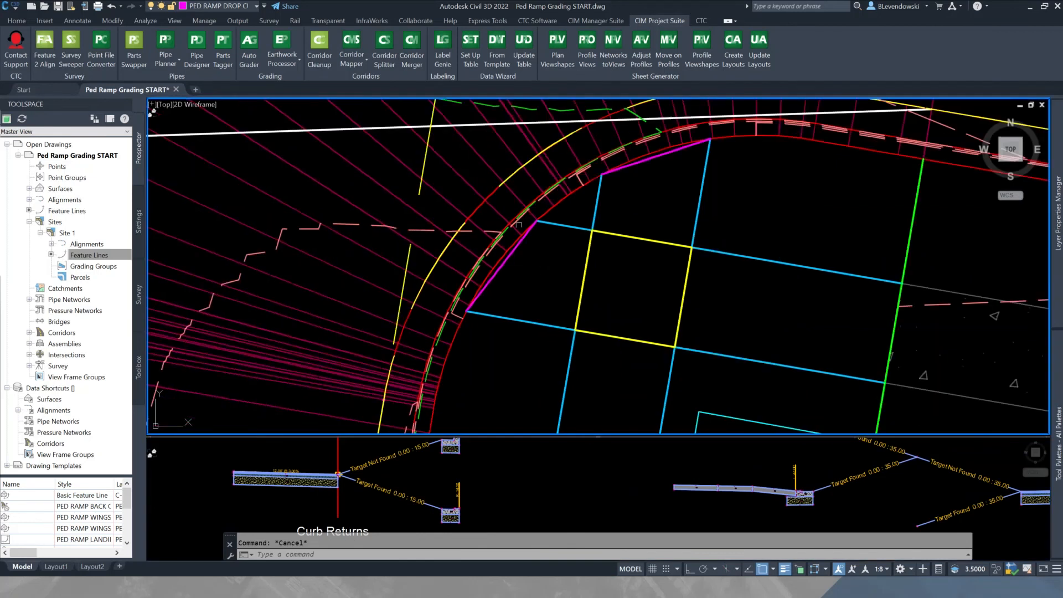
{"action": "left_click", "coordinate": [458, 169]}
{"action": "key", "text": "Escape"}
{"action": "left_click", "coordinate": [351, 60]}
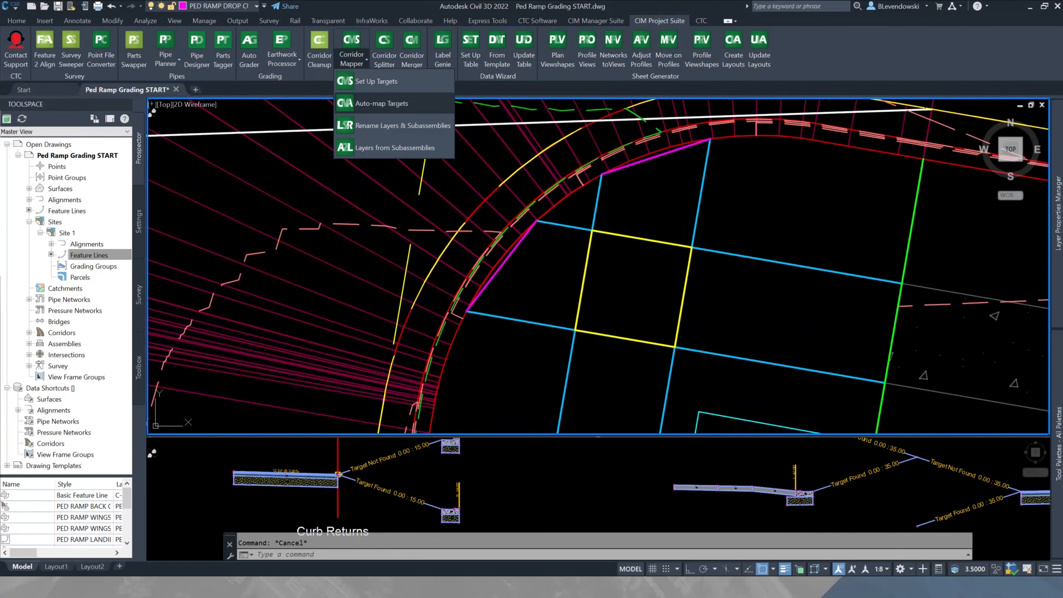
{"action": "left_click", "coordinate": [405, 102]}
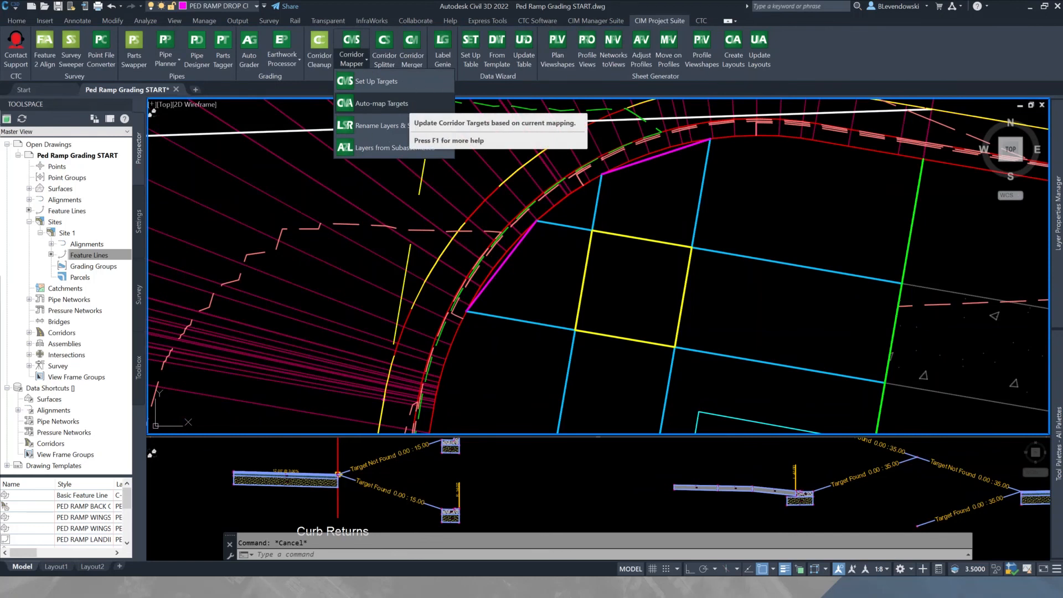
{"action": "left_click", "coordinate": [356, 168]}
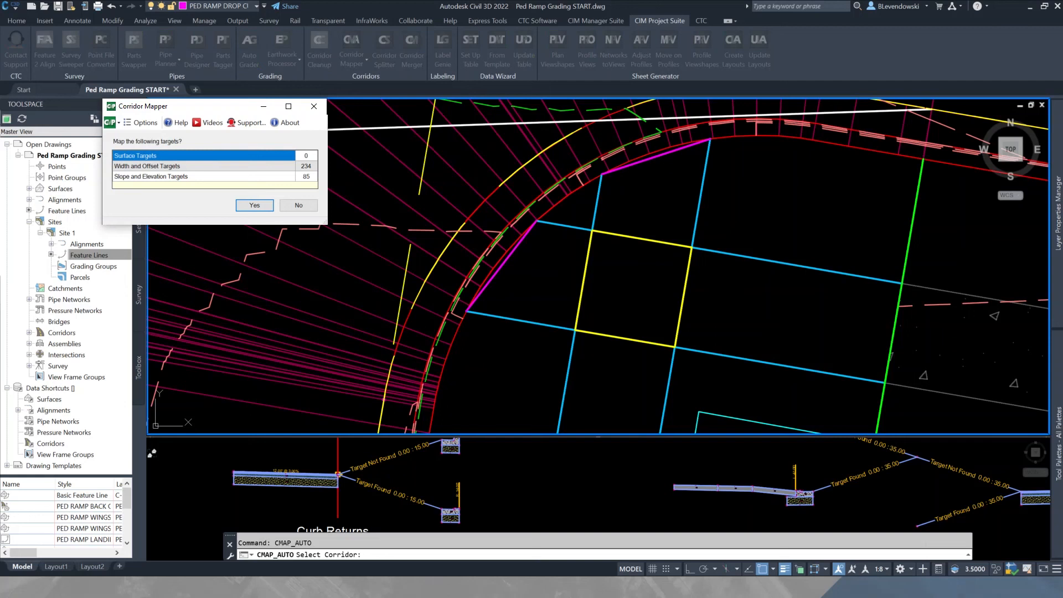
{"action": "left_click", "coordinate": [254, 205]}
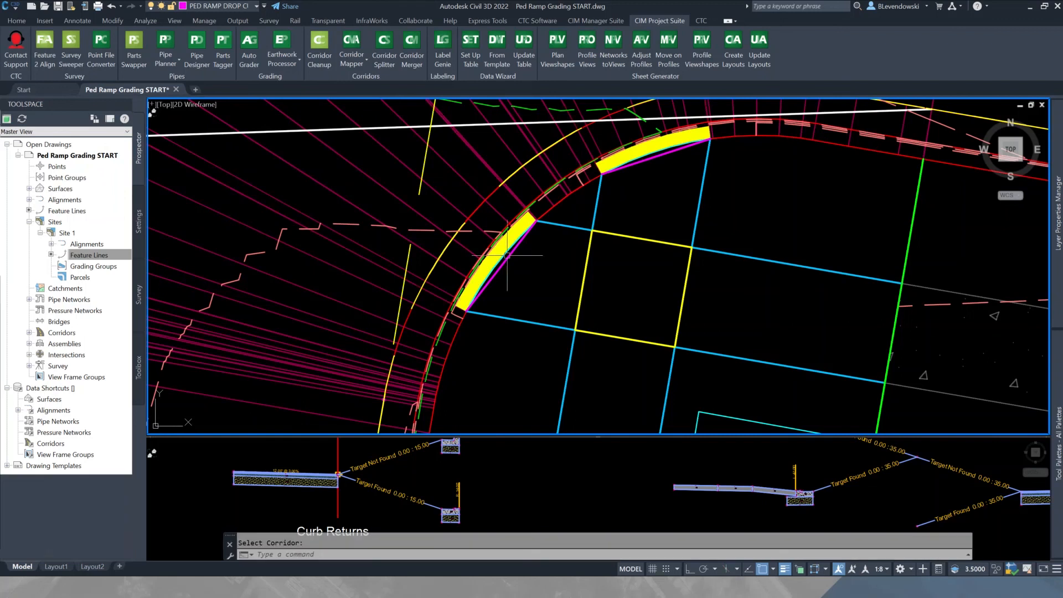
{"action": "left_click", "coordinate": [502, 370]}
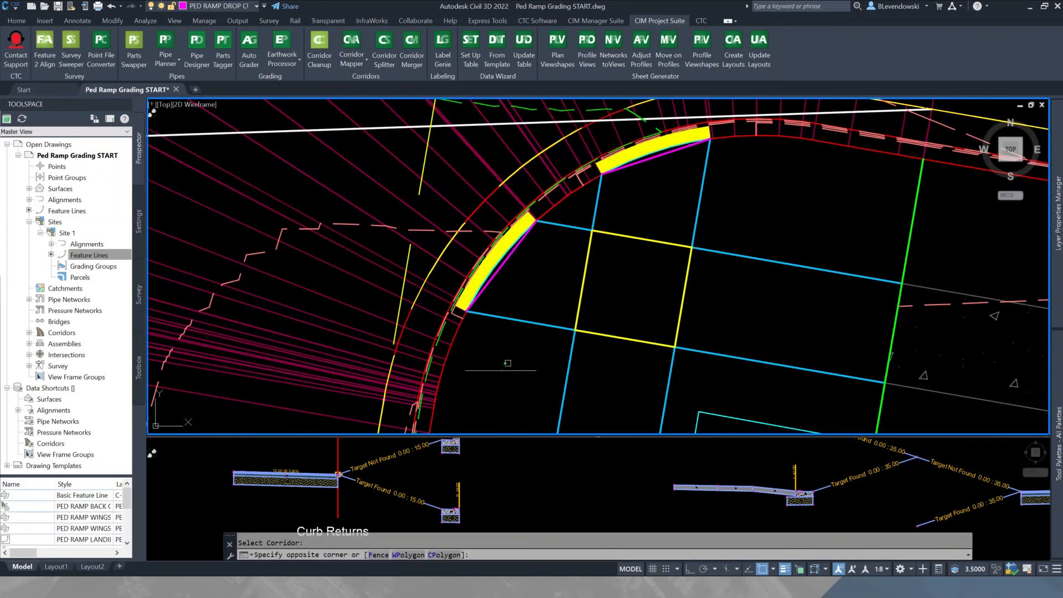
{"action": "left_click", "coordinate": [479, 339]}
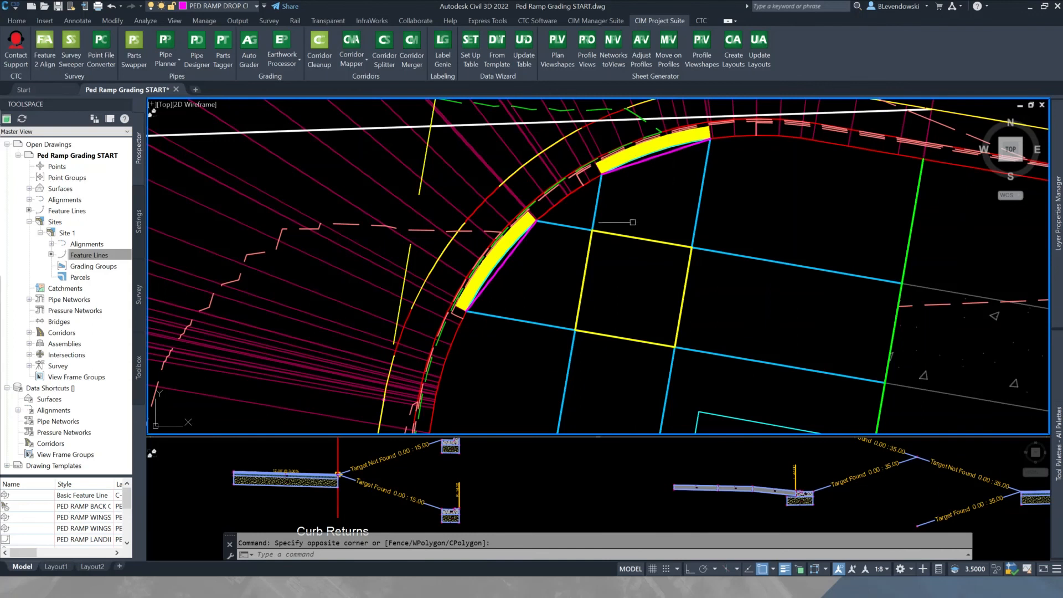
{"action": "key", "text": "Escape"}
Extract only the Back_Curb feature line from the Main Street corridor around the curb return into Site 1, excluding Flowline_Gutter and Top_Curb.
{"action": "scroll", "coordinate": [634, 262], "scroll_direction": "down", "scroll_amount": 2}
{"action": "middle_click_drag", "start_coordinate": [682, 278], "coordinate": [584, 269]}
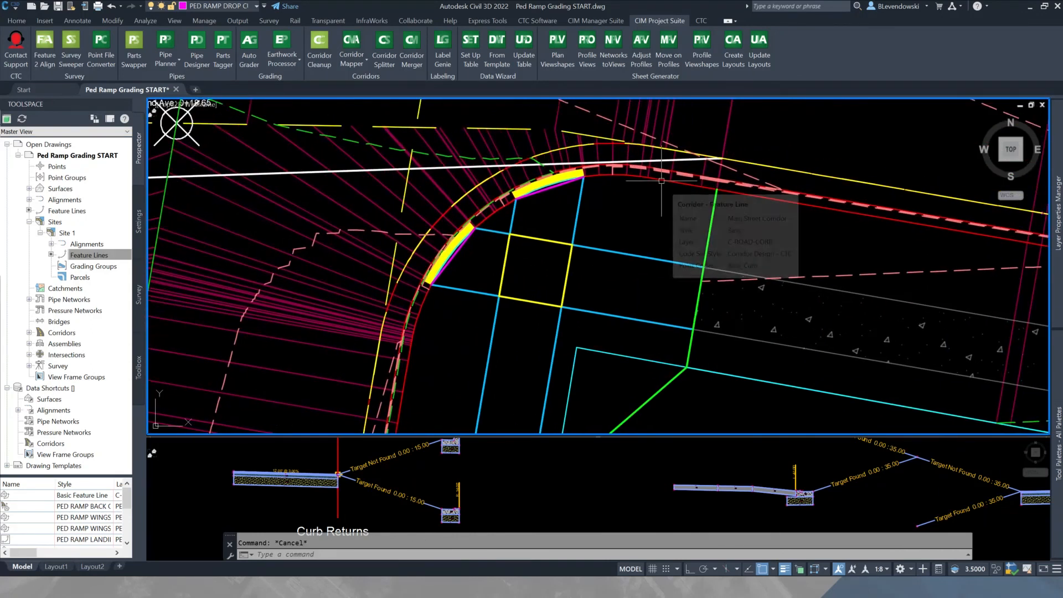
{"action": "left_click", "coordinate": [661, 181]}
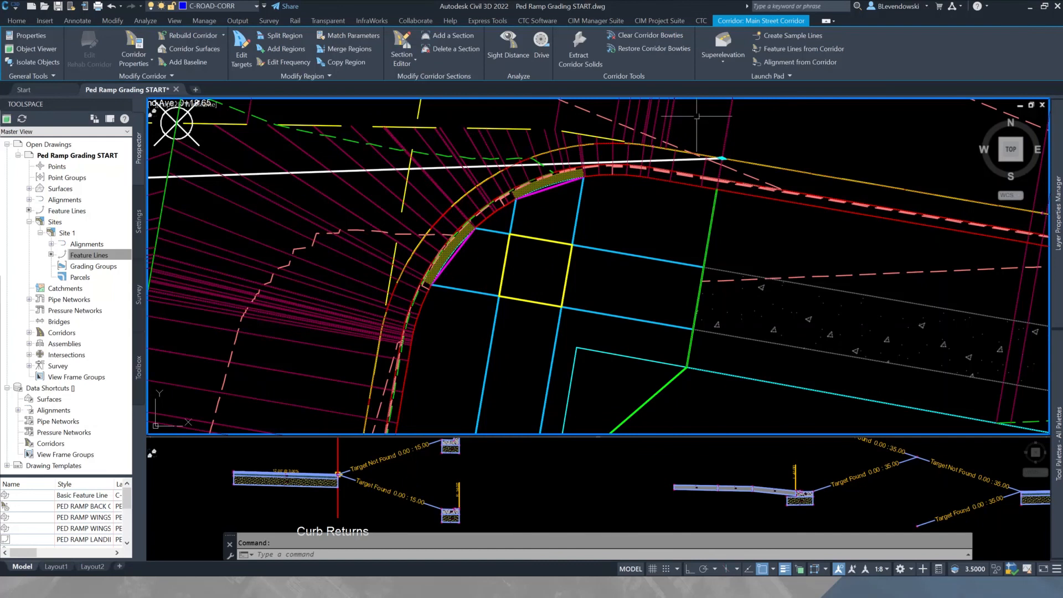
{"action": "left_click", "coordinate": [804, 49]}
{"action": "left_click", "coordinate": [708, 156]}
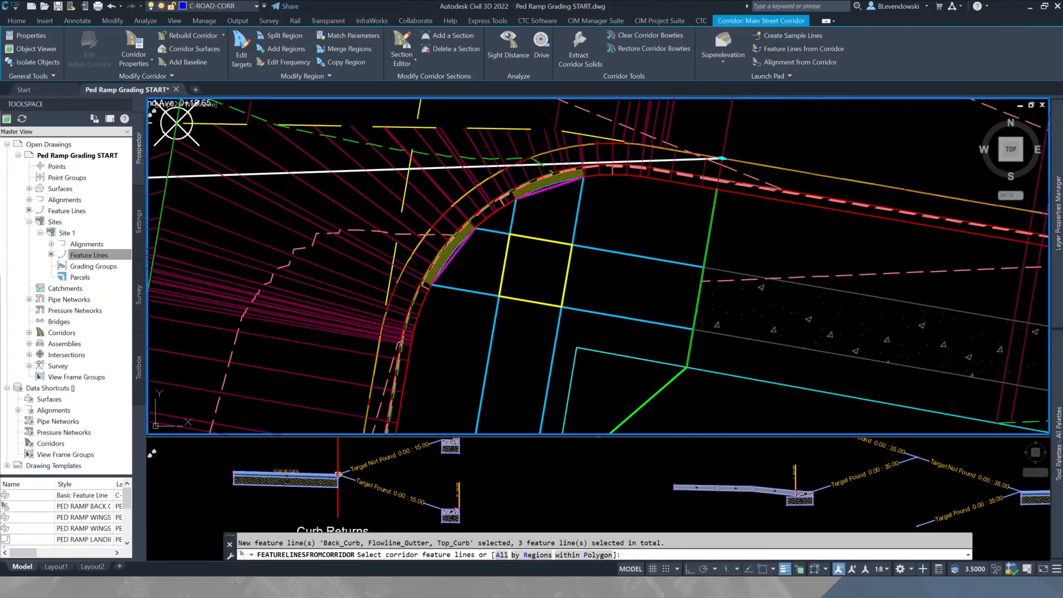
{"action": "key", "text": "Return"}
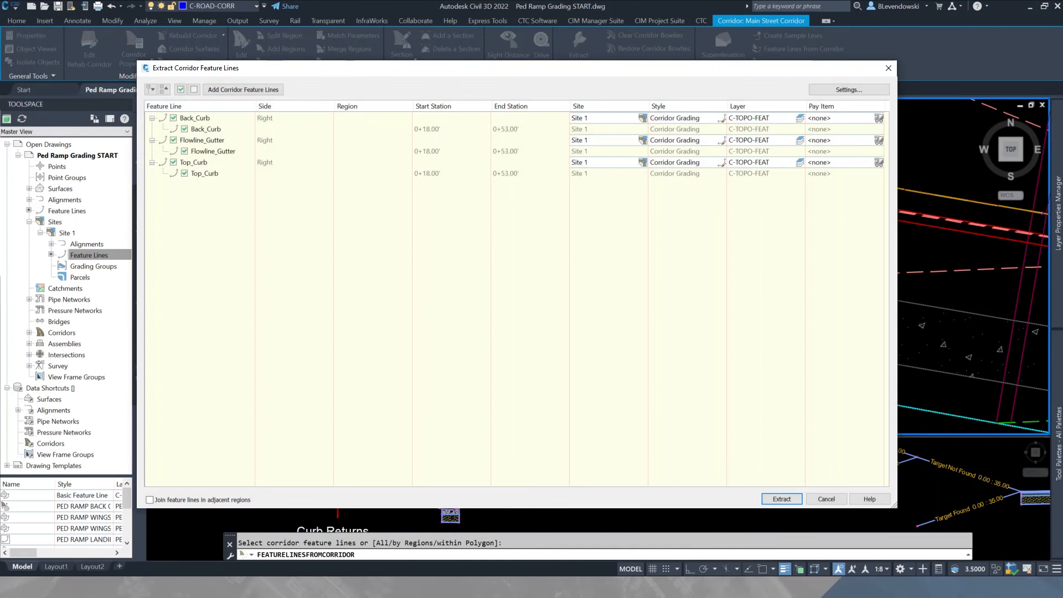
{"action": "left_click", "coordinate": [174, 140]}
{"action": "left_click", "coordinate": [173, 163]}
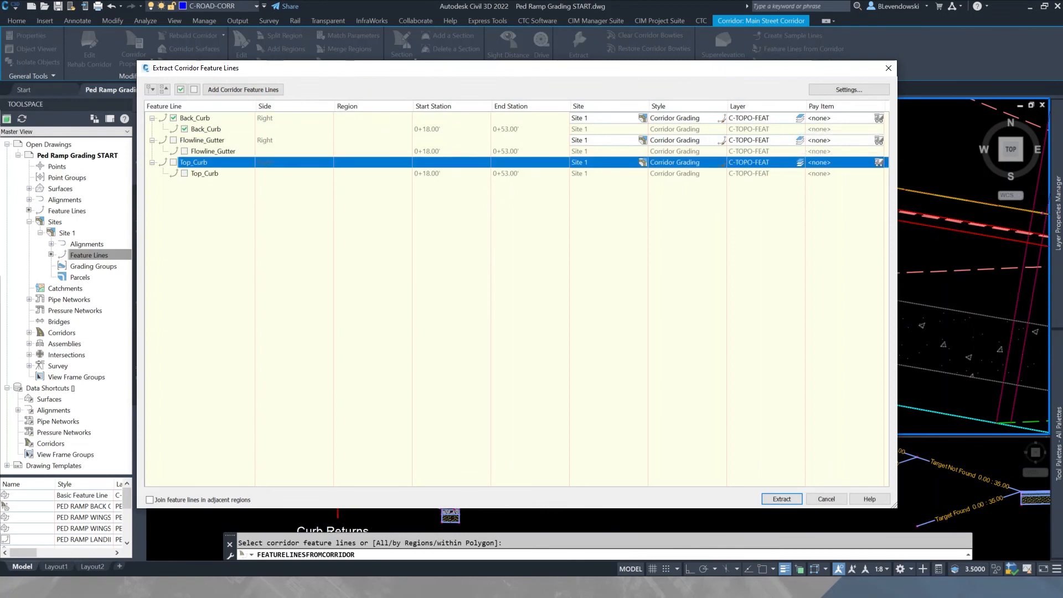
{"action": "left_click", "coordinate": [782, 499]}
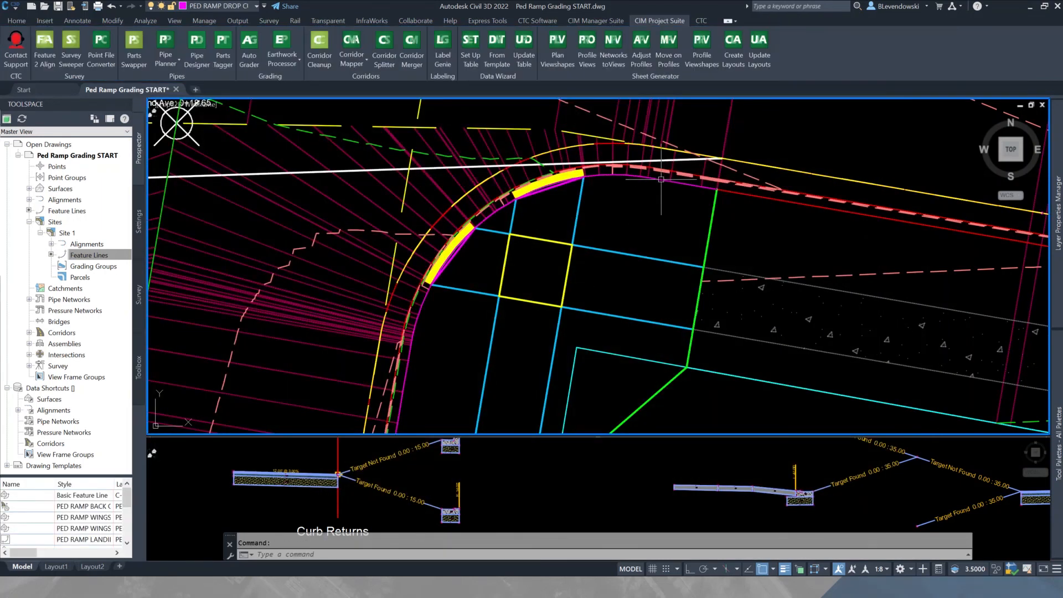
Set the style of the extracted back-of-curb feature line to PED RAMP BACK OF CURB in its properties.
{"action": "type", "text": "PR"}
{"action": "key", "text": "Return"}
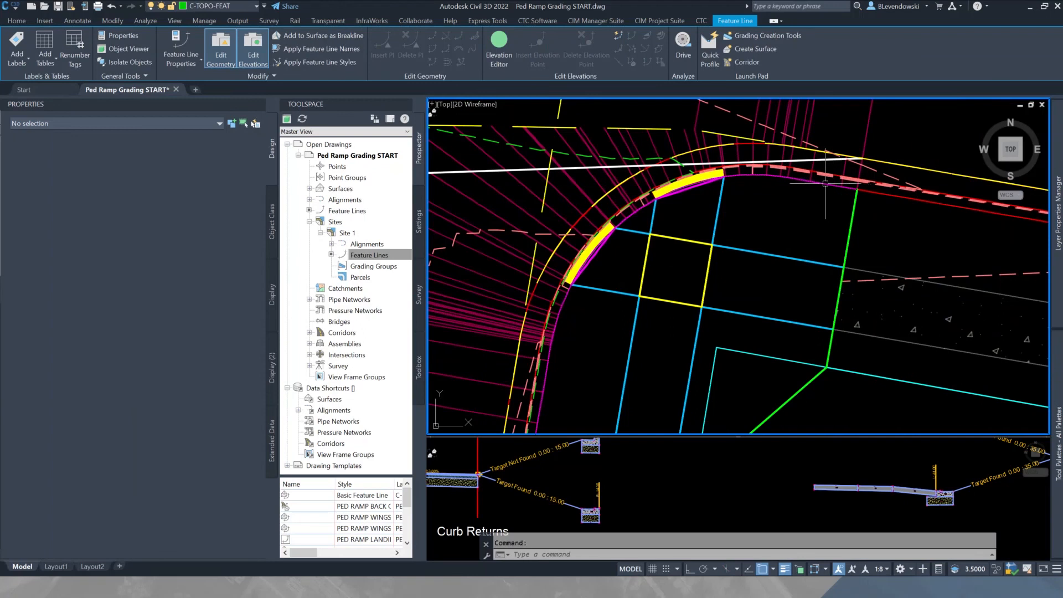
{"action": "key", "text": "Escape"}
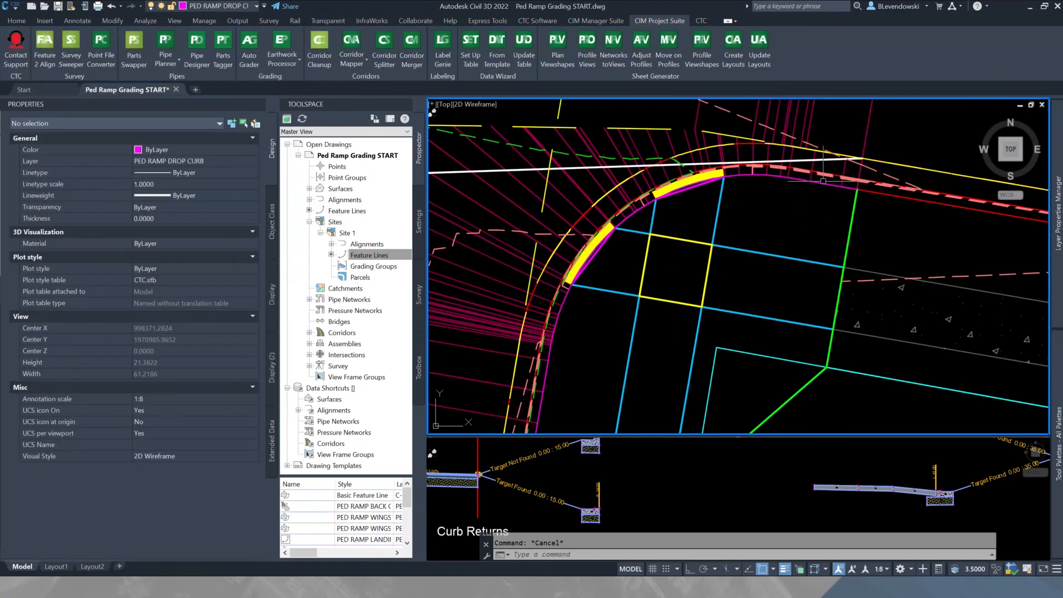
{"action": "left_click", "coordinate": [542, 178]}
{"action": "left_click", "coordinate": [193, 152]}
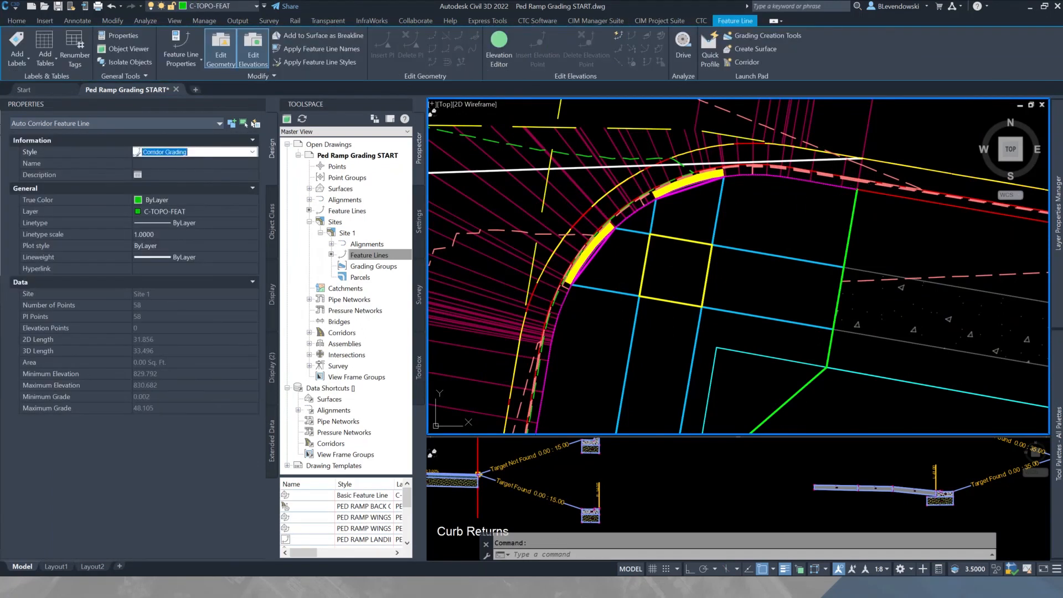
{"action": "left_click", "coordinate": [252, 151]}
{"action": "scroll", "coordinate": [194, 256], "scroll_direction": "down", "scroll_amount": 1}
{"action": "key", "text": "Down"}
{"action": "key", "text": "Down"}
{"action": "key", "text": "Down"}
{"action": "key", "text": "Down"}
{"action": "key", "text": "Down"}
{"action": "key", "text": "Down"}
{"action": "key", "text": "Down"}
{"action": "key", "text": "Down"}
{"action": "key", "text": "Down"}
{"action": "key", "text": "Down"}
{"action": "key", "text": "Down"}
{"action": "key", "text": "Down"}
{"action": "key", "text": "Down"}
{"action": "key", "text": "Down"}
{"action": "key", "text": "Down"}
{"action": "key", "text": "Down"}
{"action": "key", "text": "Down"}
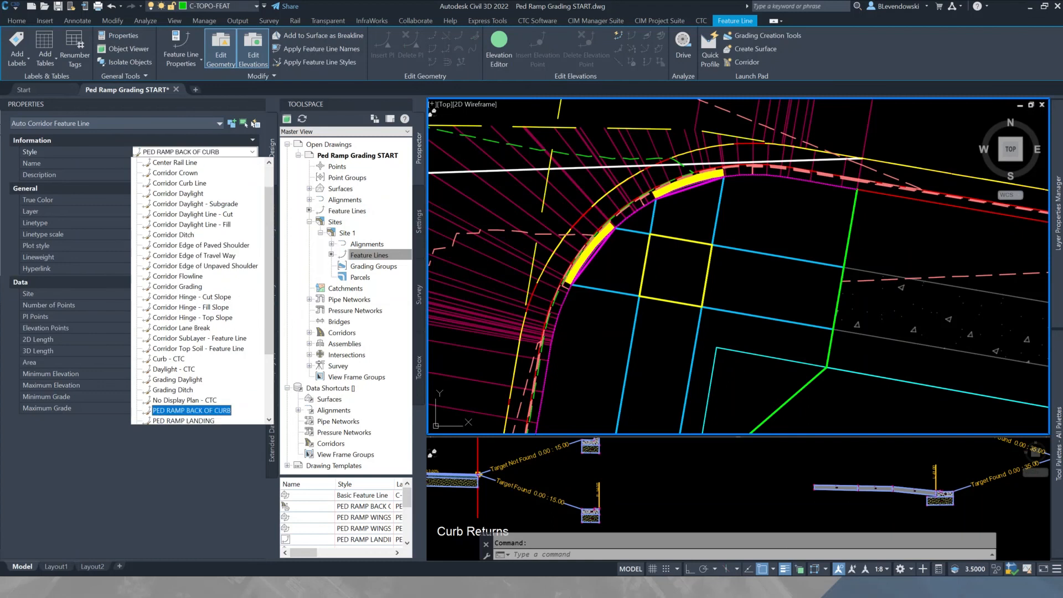
{"action": "key", "text": "Down"}
{"action": "key", "text": "Return"}
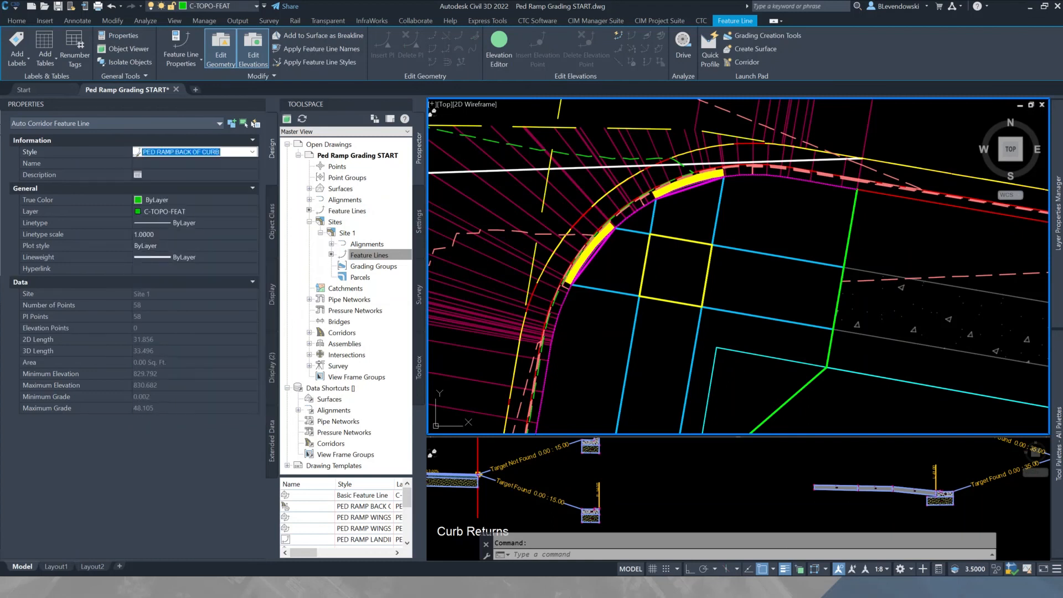
Move the extracted feature line to the PED RAMP BACK OF CURB layer and close its properties.
{"action": "left_click", "coordinate": [194, 211]}
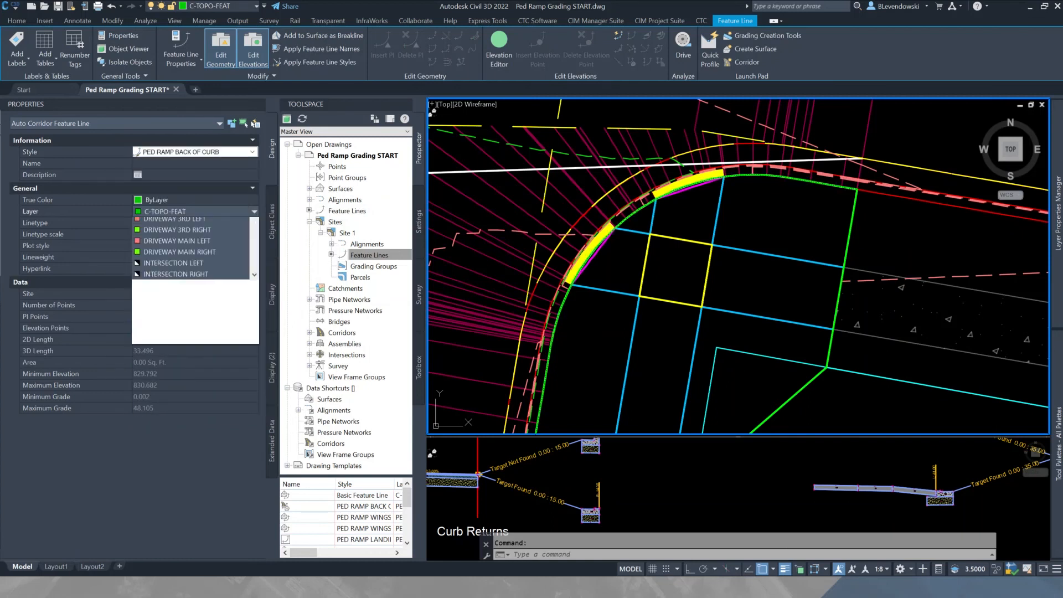
{"action": "key", "text": "Down"}
{"action": "key", "text": "Down"}
{"action": "key", "text": "Down"}
{"action": "key", "text": "Down"}
{"action": "key", "text": "Down"}
{"action": "key", "text": "Down"}
{"action": "key", "text": "Down"}
{"action": "key", "text": "Down"}
{"action": "key", "text": "Down"}
{"action": "key", "text": "Down"}
{"action": "key", "text": "Down"}
{"action": "key", "text": "Down"}
{"action": "key", "text": "Down"}
{"action": "key", "text": "Down"}
{"action": "key", "text": "Down"}
{"action": "key", "text": "Down"}
{"action": "key", "text": "Down"}
{"action": "key", "text": "Down"}
{"action": "key", "text": "Down"}
{"action": "key", "text": "Down"}
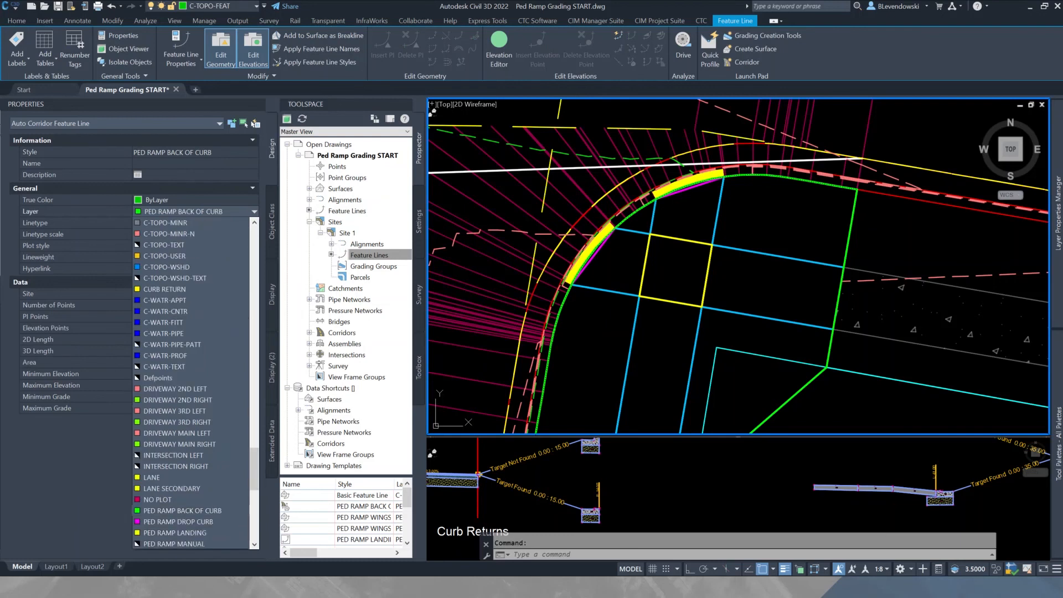
{"action": "key", "text": "Return"}
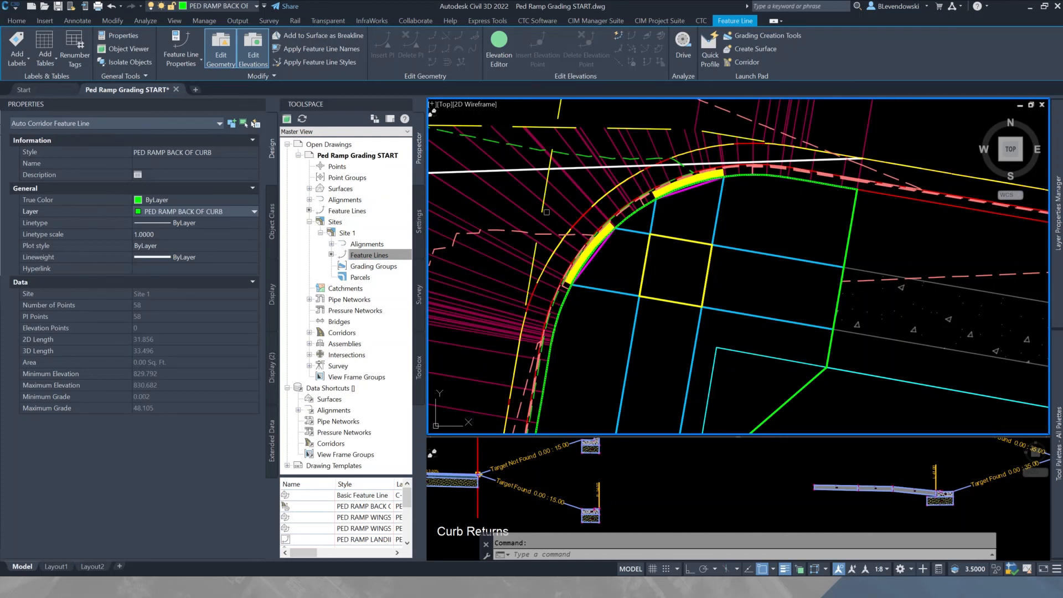
{"action": "left_click", "coordinate": [259, 104]}
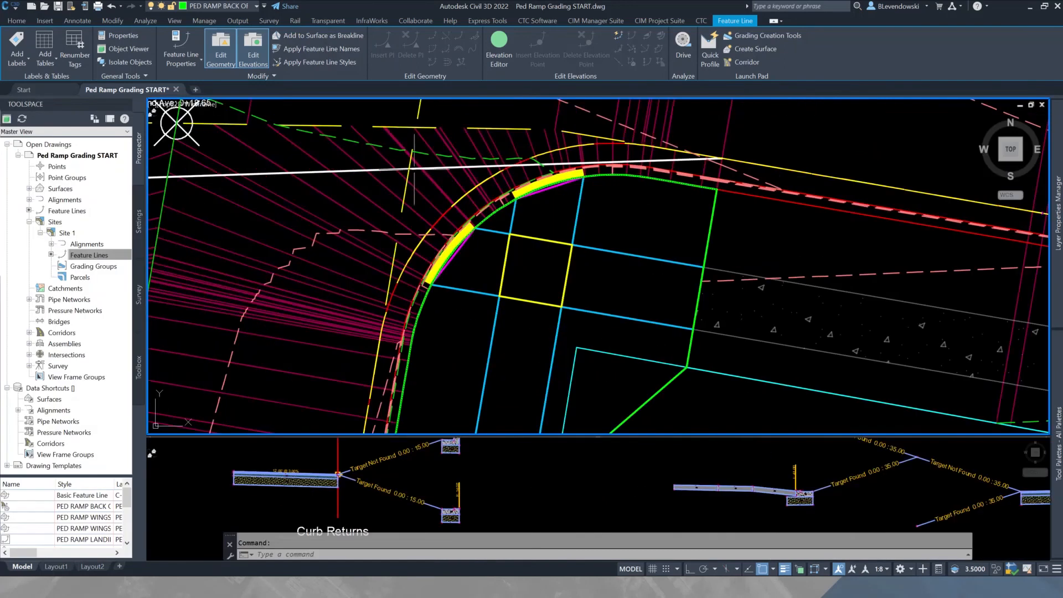
{"action": "key", "text": "Escape"}
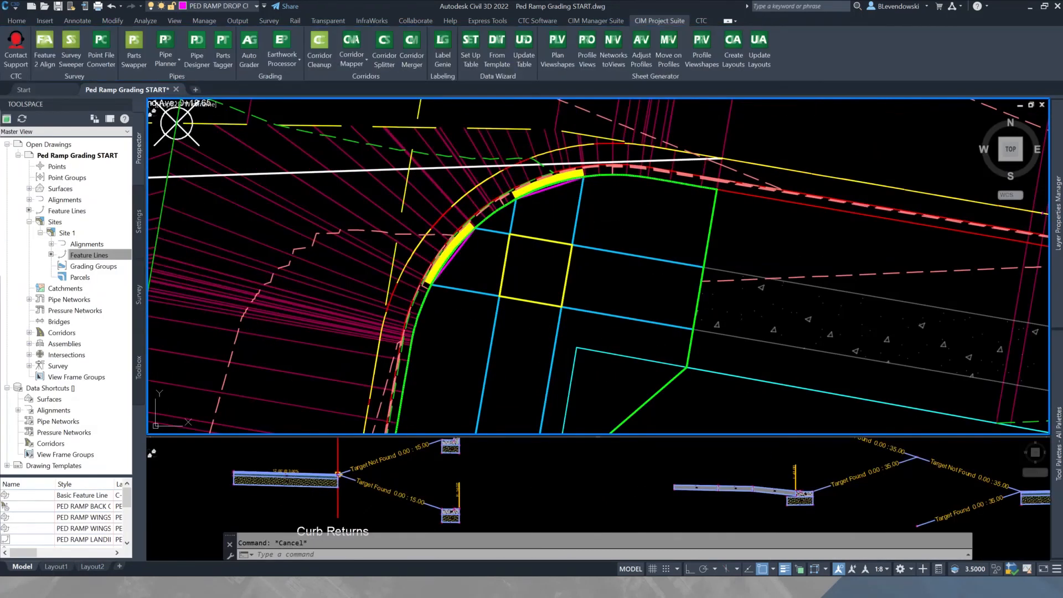
Set up the green sidewalk boundary around the corner for conversion to a Site 1 feature line with the PED RAMP SIDEWALK style and assigned elevations.
{"action": "left_click", "coordinate": [621, 220]}
{"action": "left_click", "coordinate": [613, 216]}
{"action": "scroll", "coordinate": [626, 211], "scroll_direction": "down", "scroll_amount": 2}
{"action": "middle_click_drag", "start_coordinate": [623, 234], "coordinate": [570, 228]}
{"action": "key", "text": "Escape"}
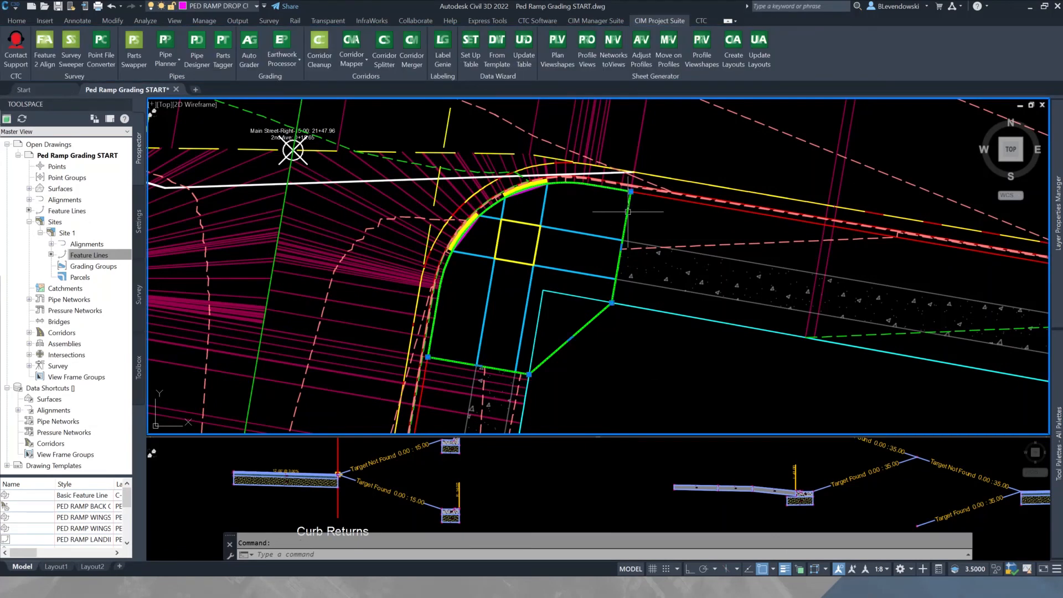
{"action": "left_click", "coordinate": [627, 233]}
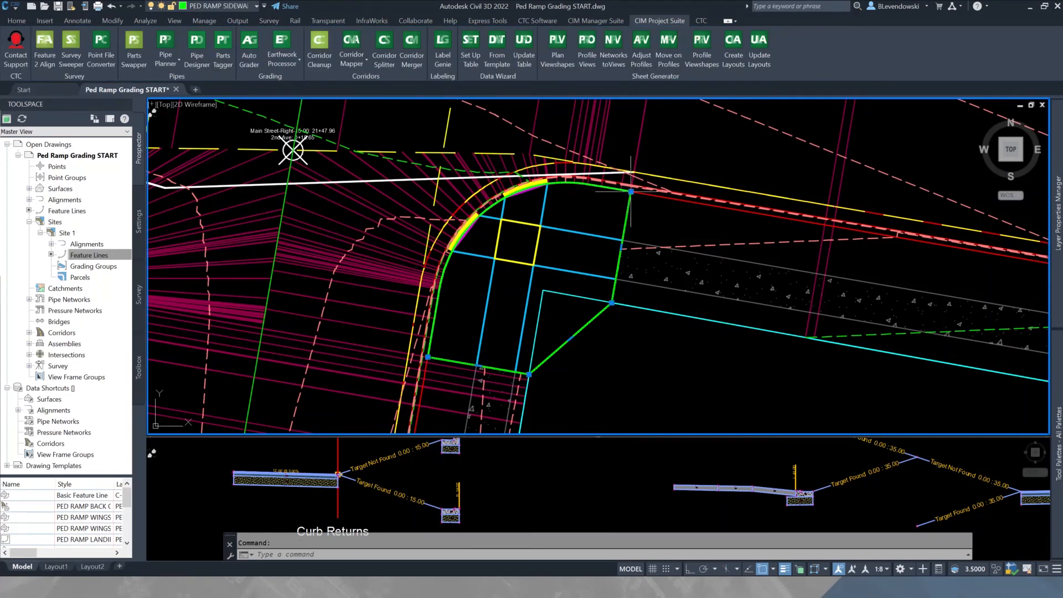
{"action": "left_click", "coordinate": [17, 20]}
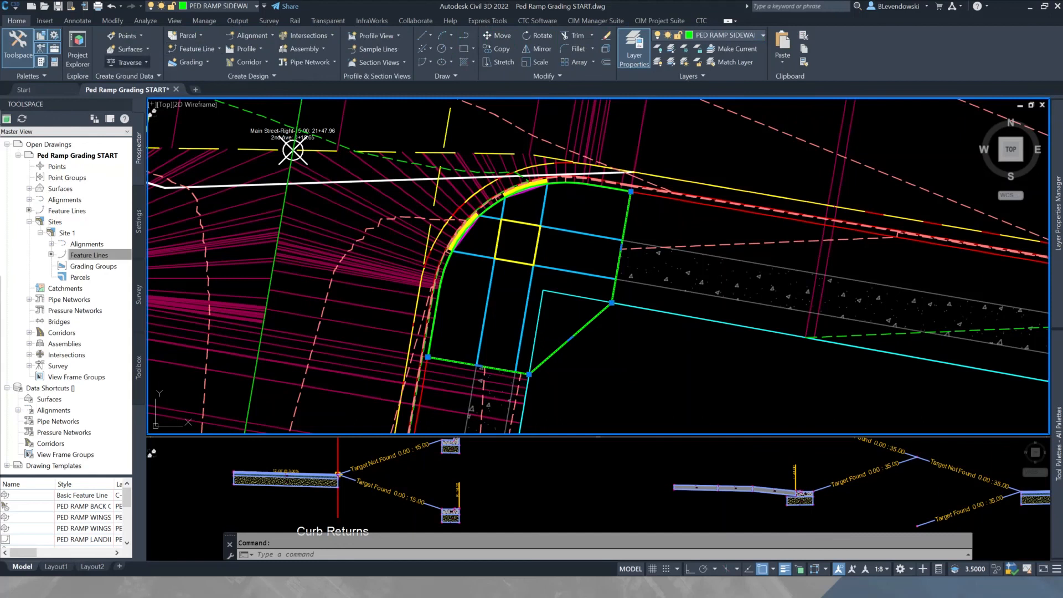
{"action": "left_click", "coordinate": [197, 49]}
{"action": "left_click", "coordinate": [232, 91]}
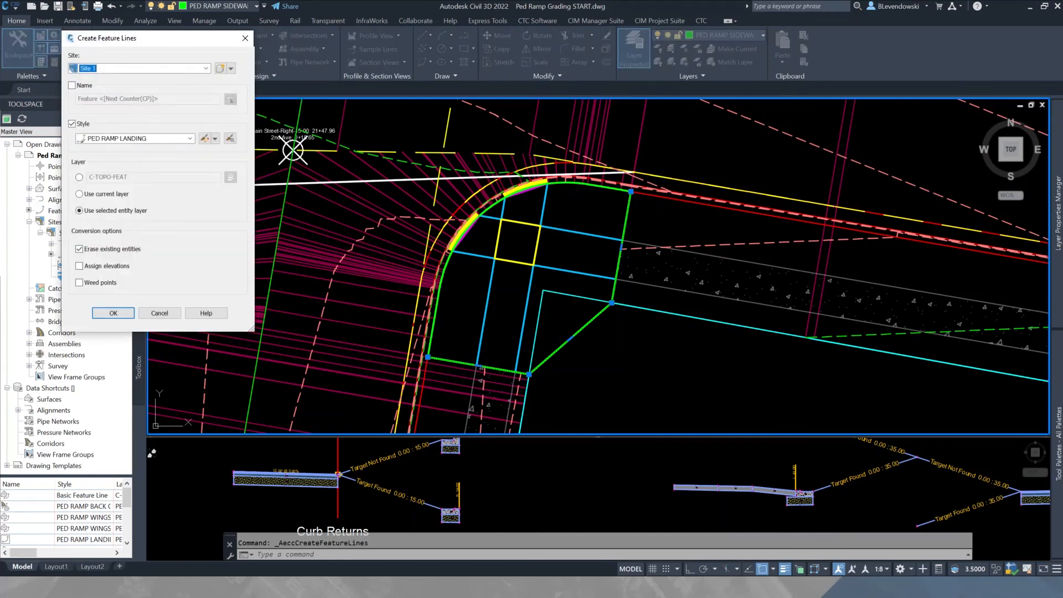
{"action": "left_click", "coordinate": [79, 265]}
{"action": "left_click", "coordinate": [135, 139]}
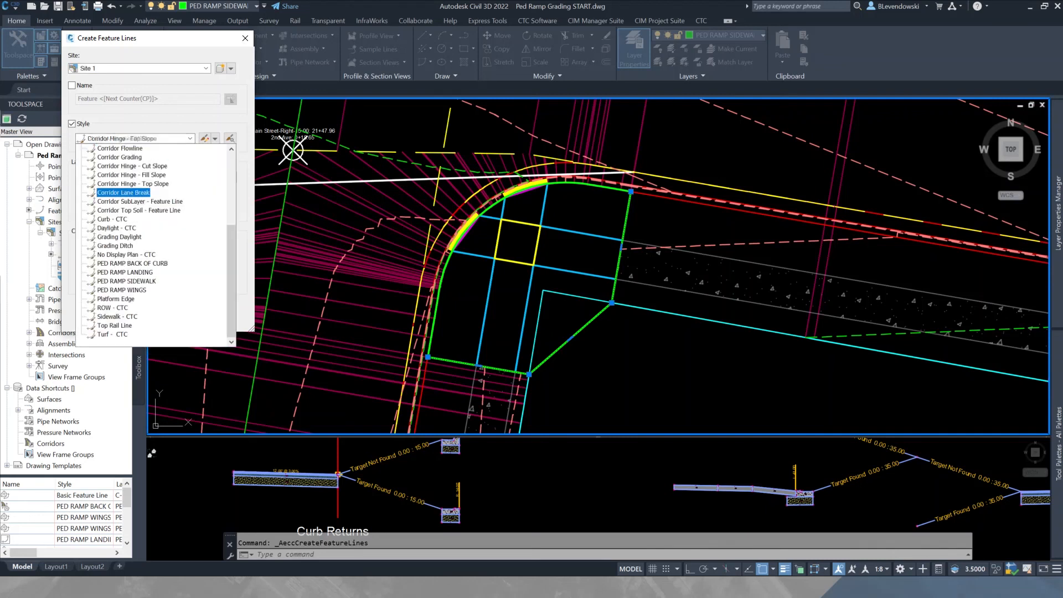
{"action": "key", "text": "Return"}
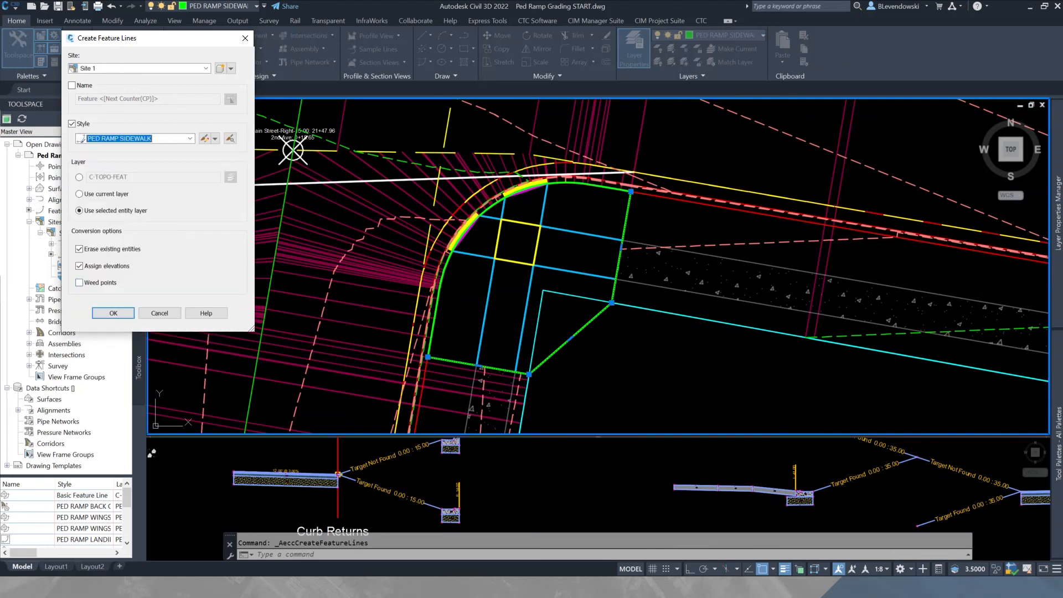
Create the sidewalk boundary feature line with elevations from the Corridor FG surface, inserting intermediate grade break points at a 0.00' relative elevation.
{"action": "left_click", "coordinate": [108, 313]}
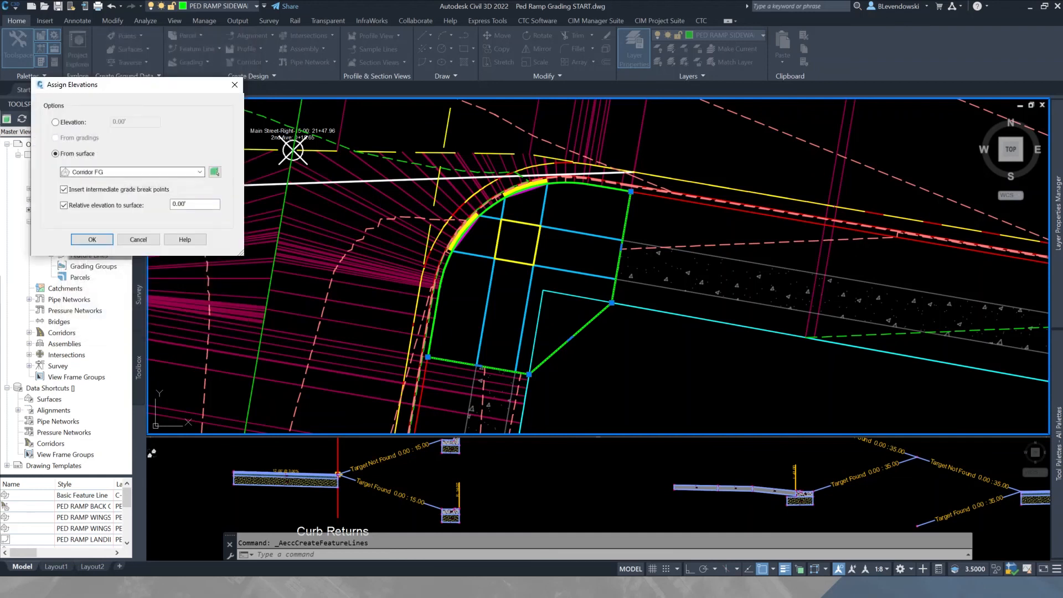
{"action": "left_click", "coordinate": [92, 239]}
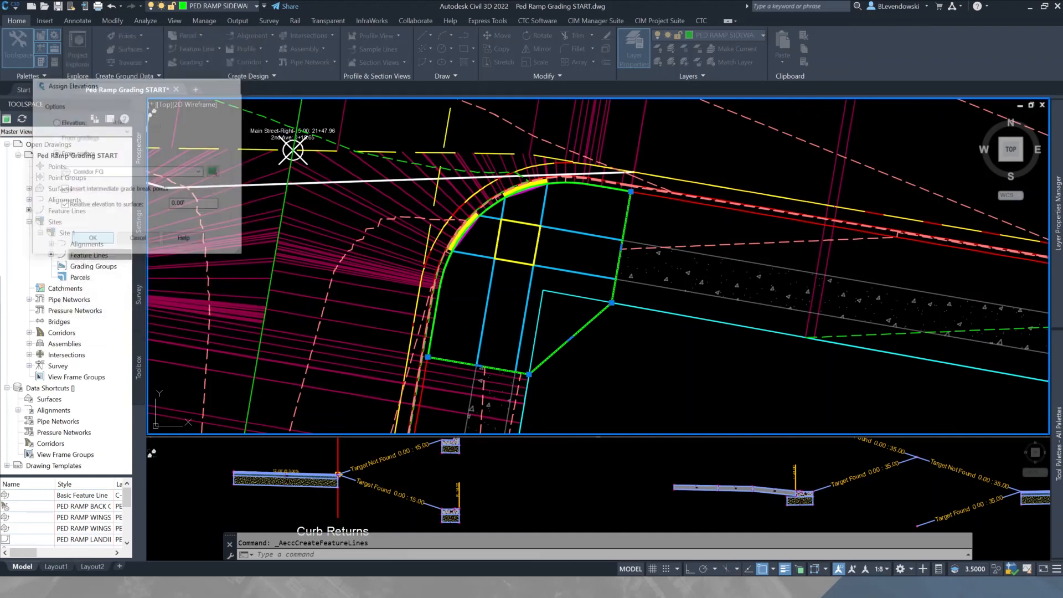
{"action": "left_click", "coordinate": [627, 208]}
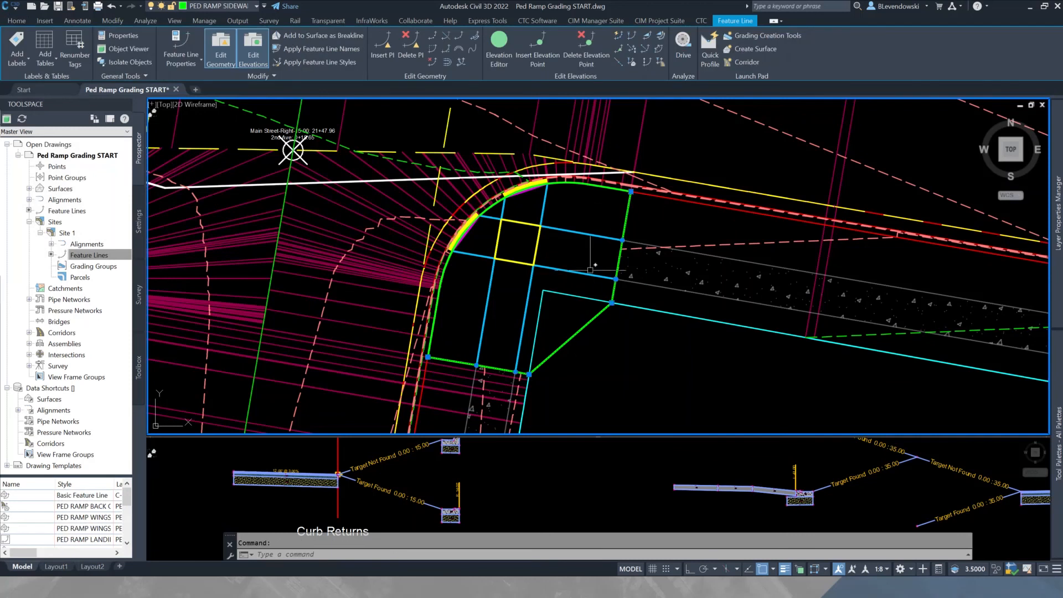
{"action": "key", "text": "Escape"}
Convert all similar blue wing lines at this corner into Site 1 feature lines with the PED RAMP WINGS style, without assigning elevations.
{"action": "left_click", "coordinate": [584, 217]}
{"action": "left_click", "coordinate": [558, 243]}
{"action": "right_click", "coordinate": [558, 243]}
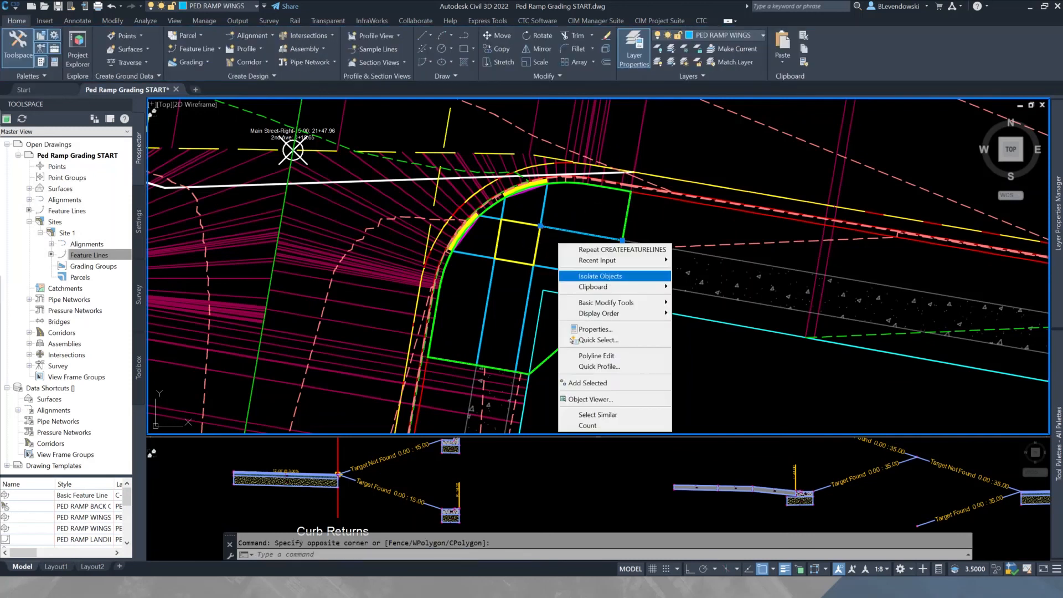
{"action": "left_click", "coordinate": [592, 414]}
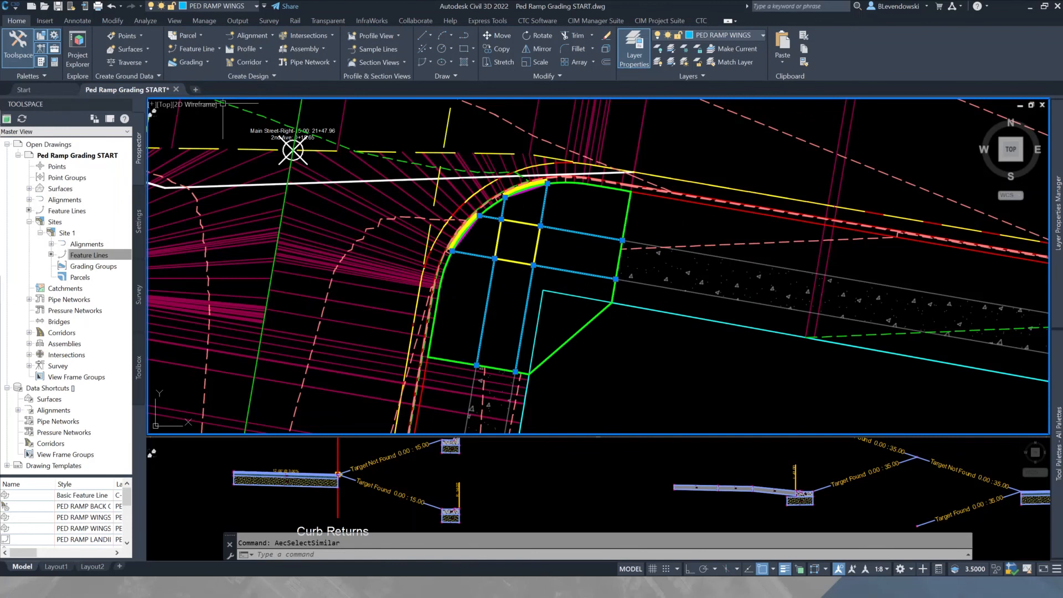
{"action": "left_click", "coordinate": [197, 49]}
{"action": "left_click", "coordinate": [233, 92]}
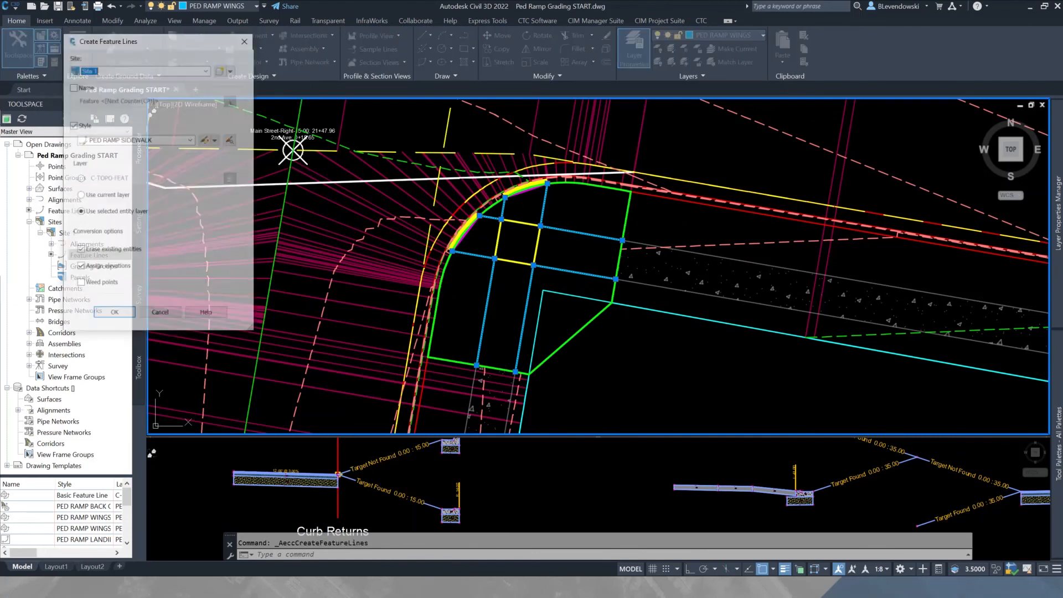
{"action": "left_click", "coordinate": [135, 139]}
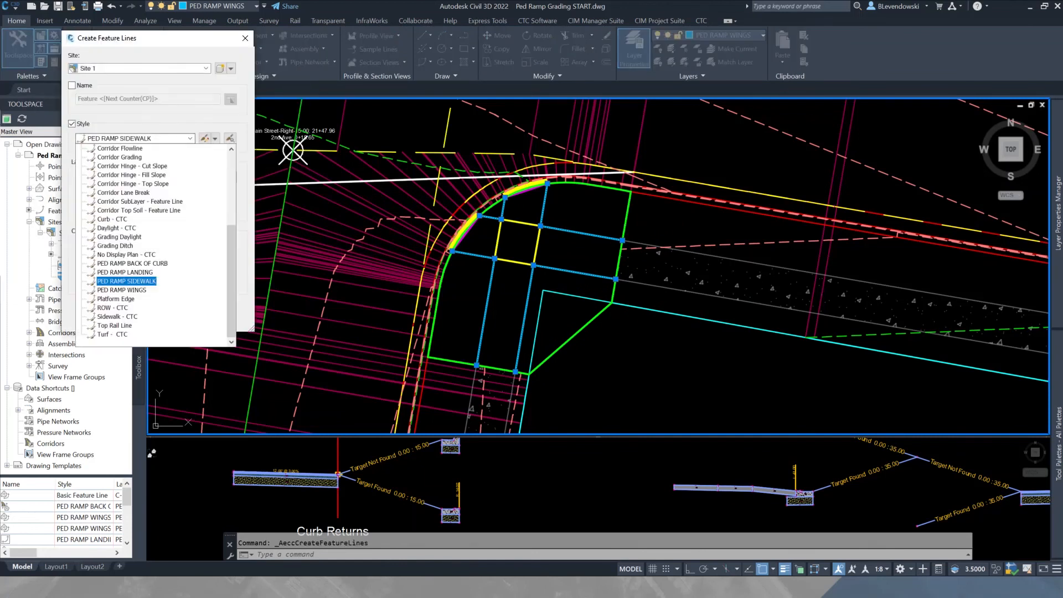
{"action": "left_click", "coordinate": [113, 289]}
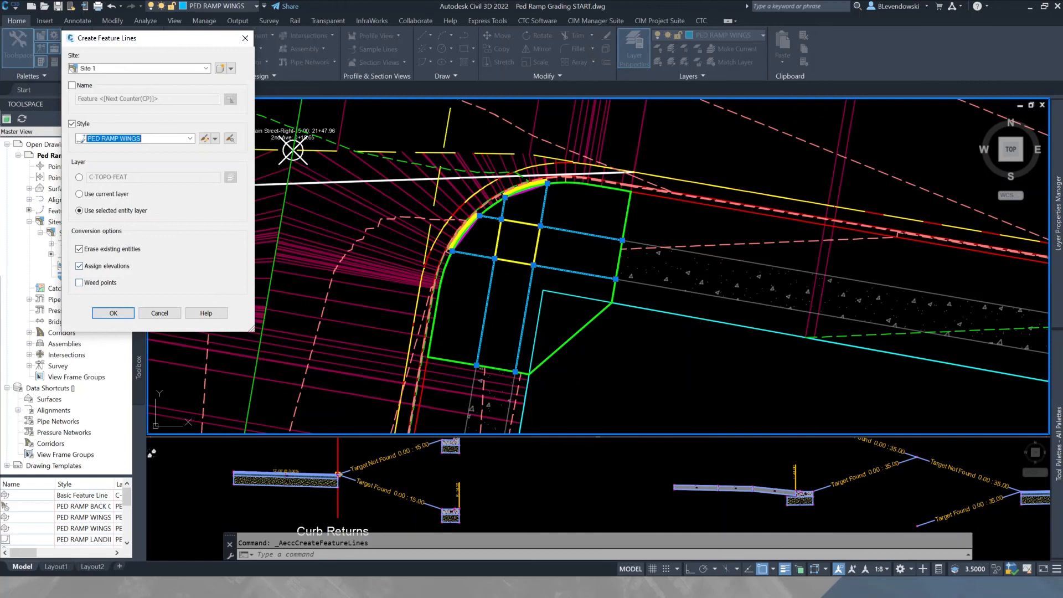
{"action": "left_click", "coordinate": [79, 265]}
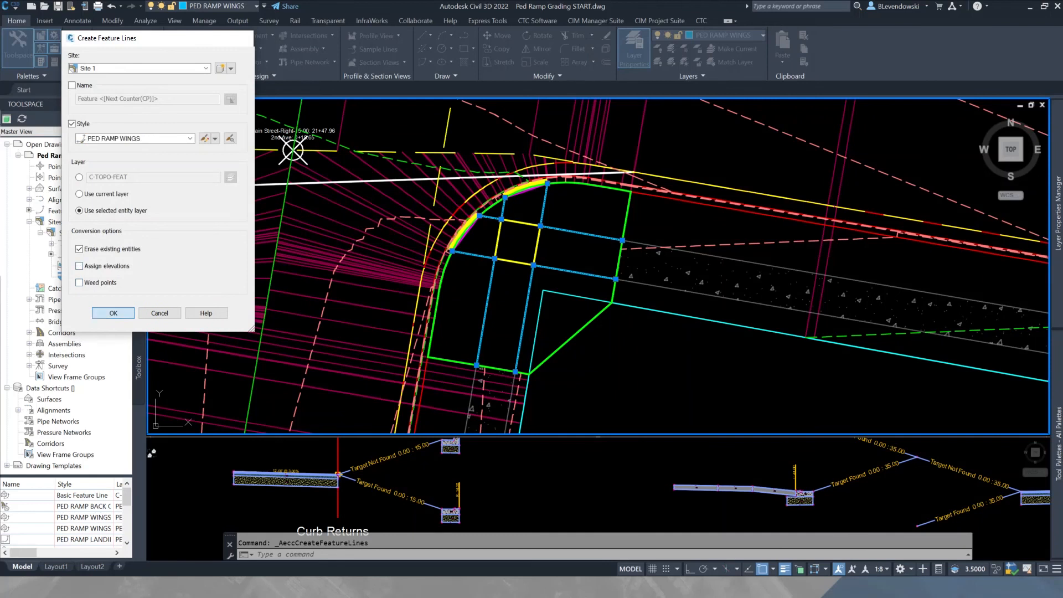
{"action": "left_click", "coordinate": [113, 313]}
{"action": "key", "text": "Escape"}
Convert the yellow landing square into a Site 1 feature line with the PED RAMP LANDING style, keeping its own layer and assigning no elevations.
{"action": "left_click", "coordinate": [522, 248]}
{"action": "left_click", "coordinate": [507, 272]}
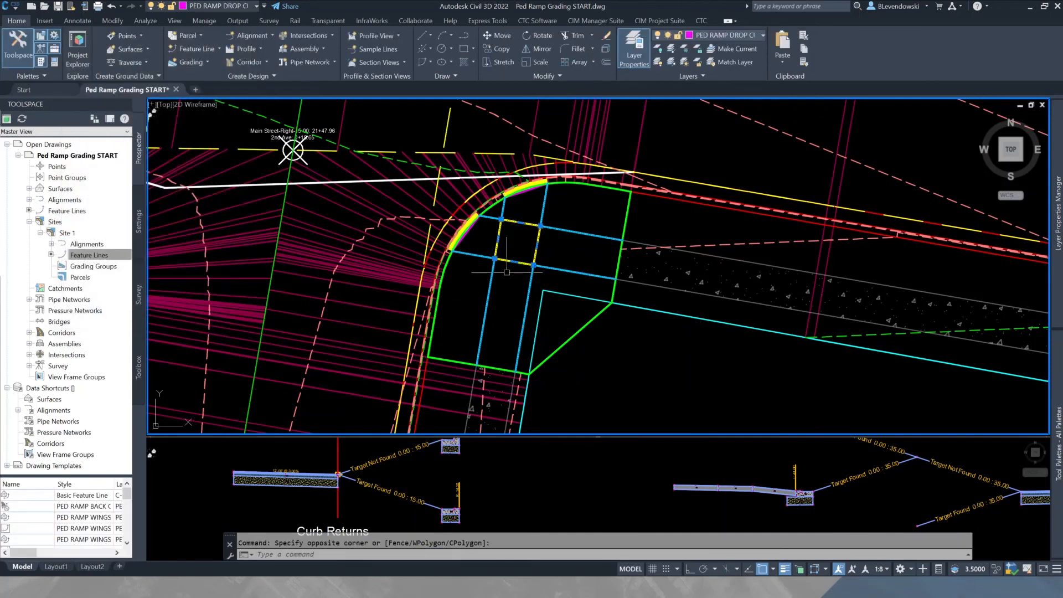
{"action": "left_click", "coordinate": [195, 48]}
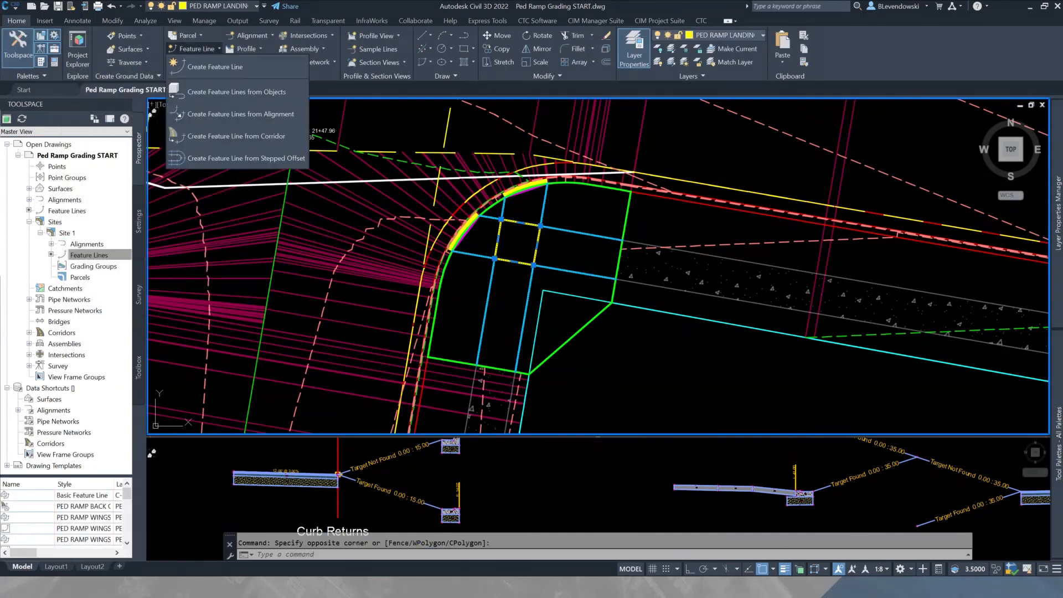
{"action": "left_click", "coordinate": [236, 92]}
{"action": "left_click", "coordinate": [190, 139]}
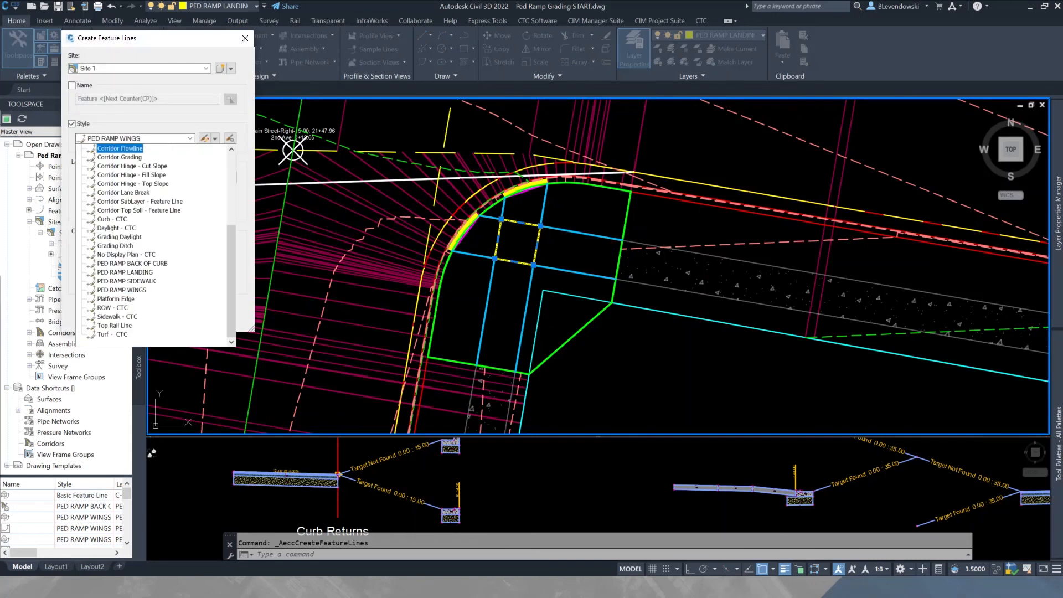
{"action": "left_click", "coordinate": [125, 272]}
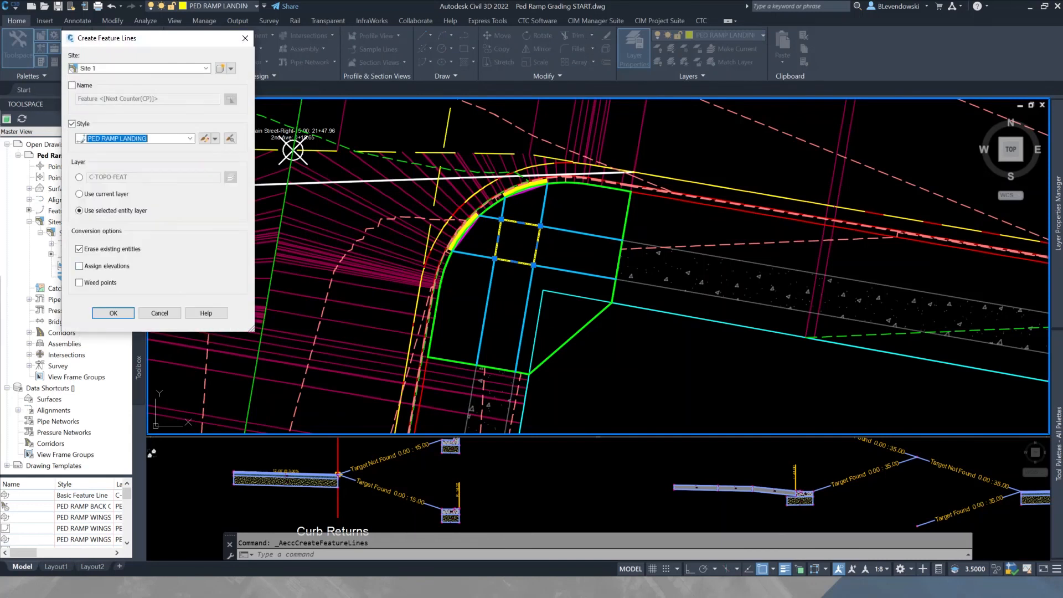
{"action": "left_click", "coordinate": [113, 313]}
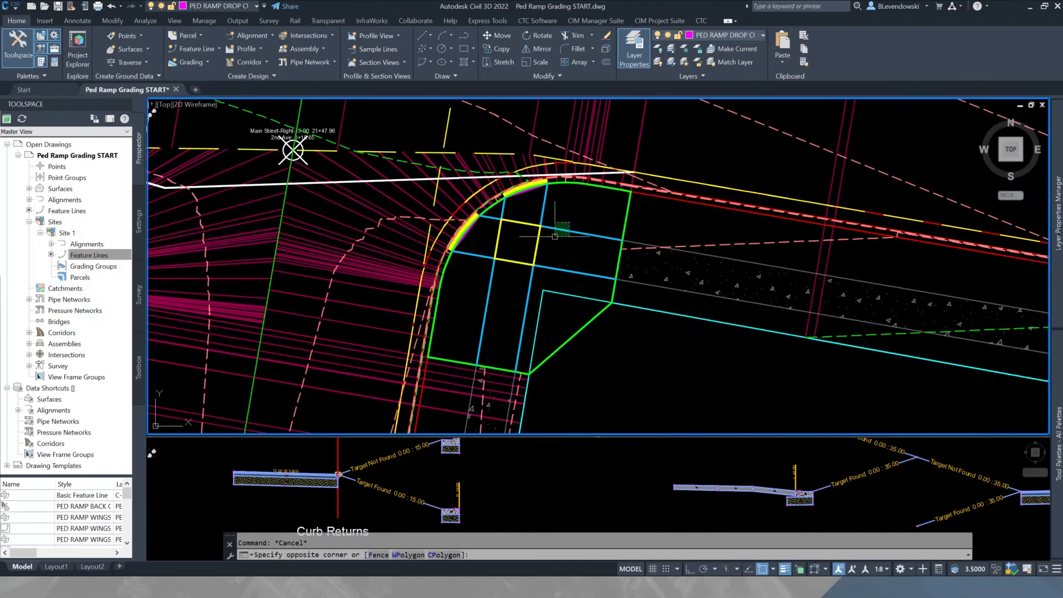
Add multiple-segment slope labels to the landing and wing feature lines around the corner ramp.
{"action": "left_click", "coordinate": [581, 233]}
{"action": "left_click", "coordinate": [16, 55]}
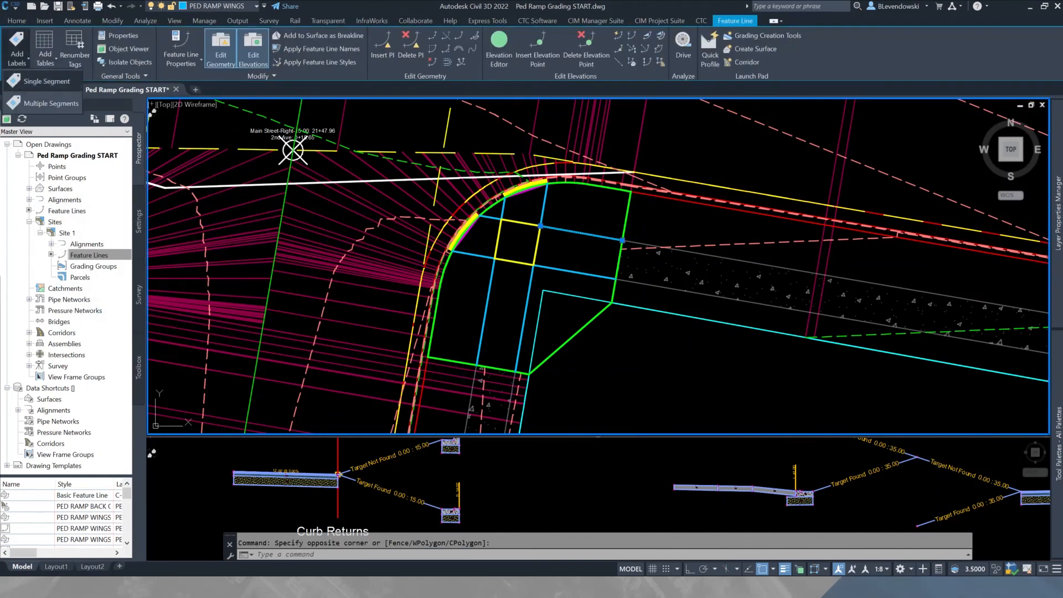
{"action": "left_click", "coordinate": [42, 103]}
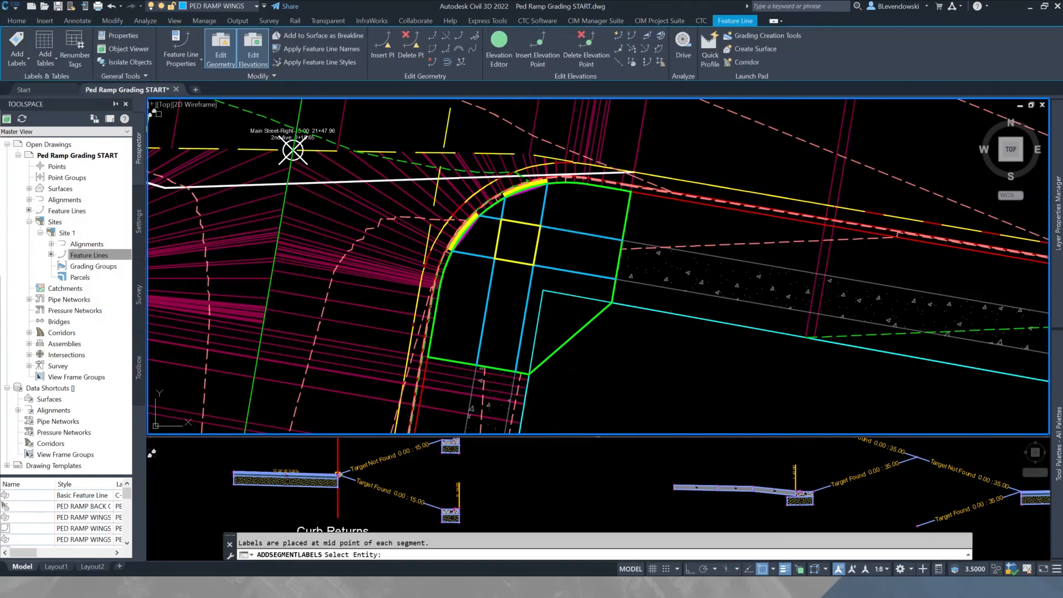
{"action": "left_click", "coordinate": [547, 225]}
{"action": "left_click", "coordinate": [530, 222]}
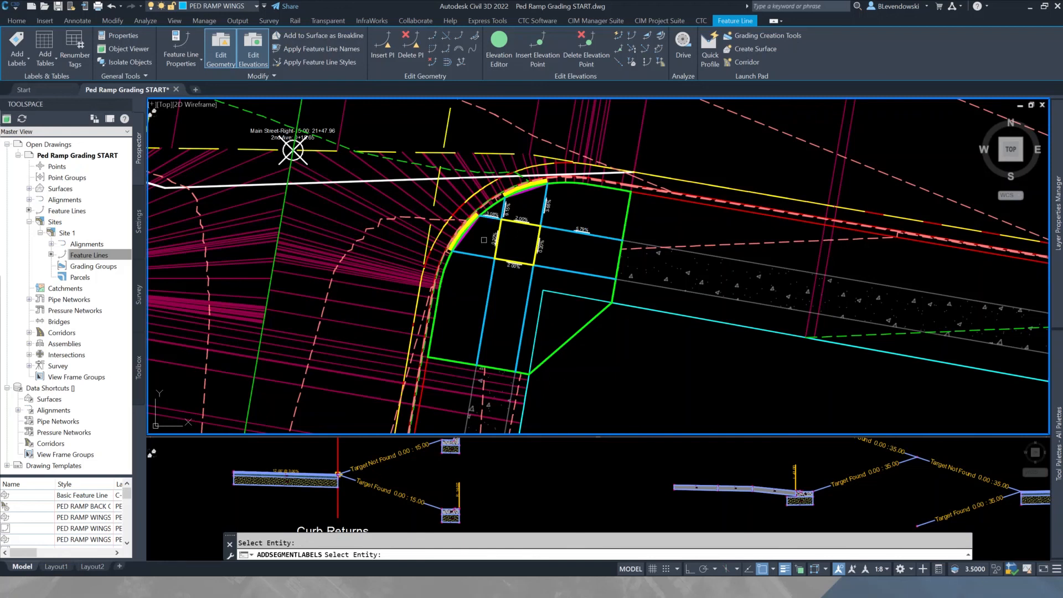
{"action": "left_click", "coordinate": [478, 254]}
{"action": "left_click", "coordinate": [488, 276]}
{"action": "left_click", "coordinate": [532, 277]}
{"action": "left_click", "coordinate": [547, 270]}
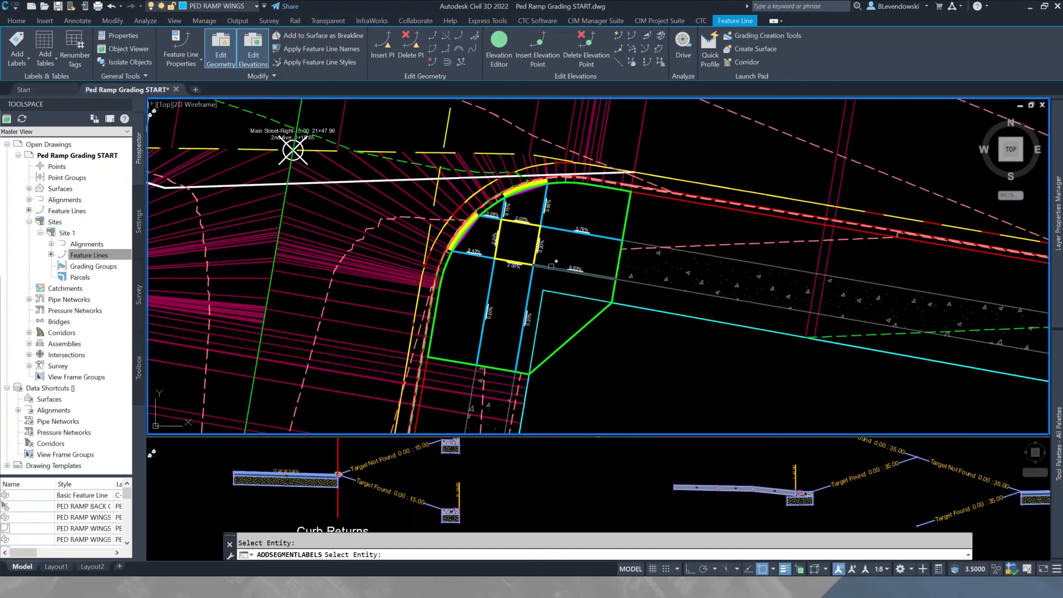
{"action": "scroll", "coordinate": [528, 243], "scroll_direction": "up", "scroll_amount": 2}
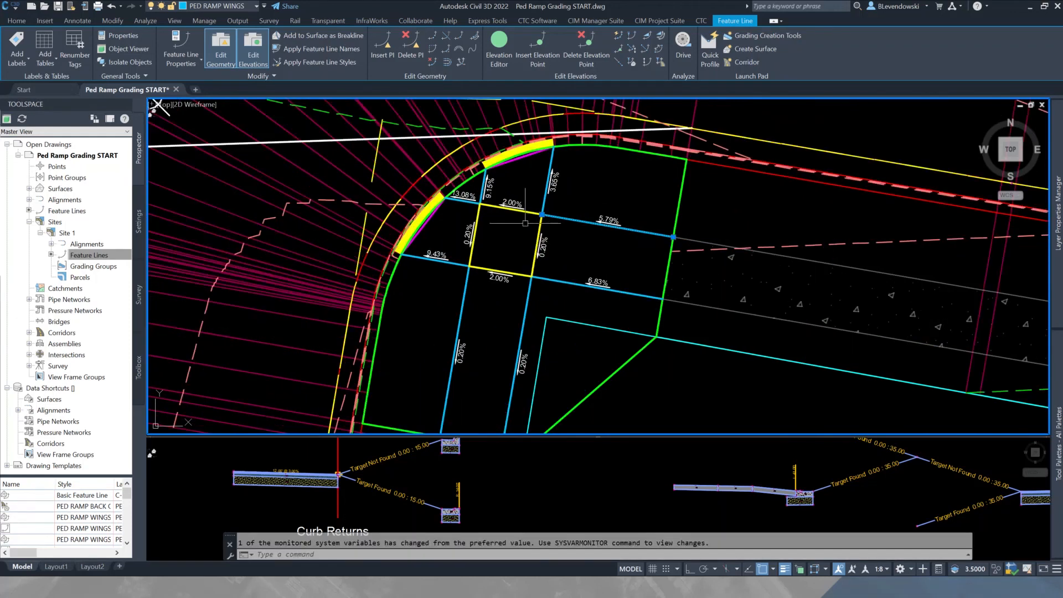
{"action": "key", "text": "Escape"}
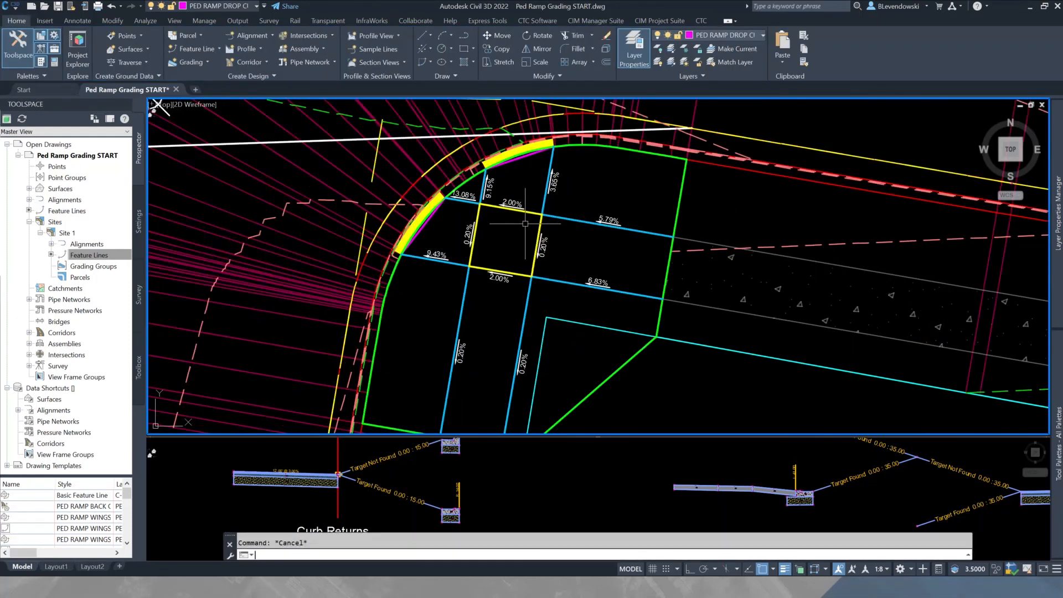
Start Auto Grader, review the Front Ramps (5-8.5%) perpendicular grading family, save it, and run it.
{"action": "type", "text": "AUTOGRADER"}
{"action": "key", "text": "Return"}
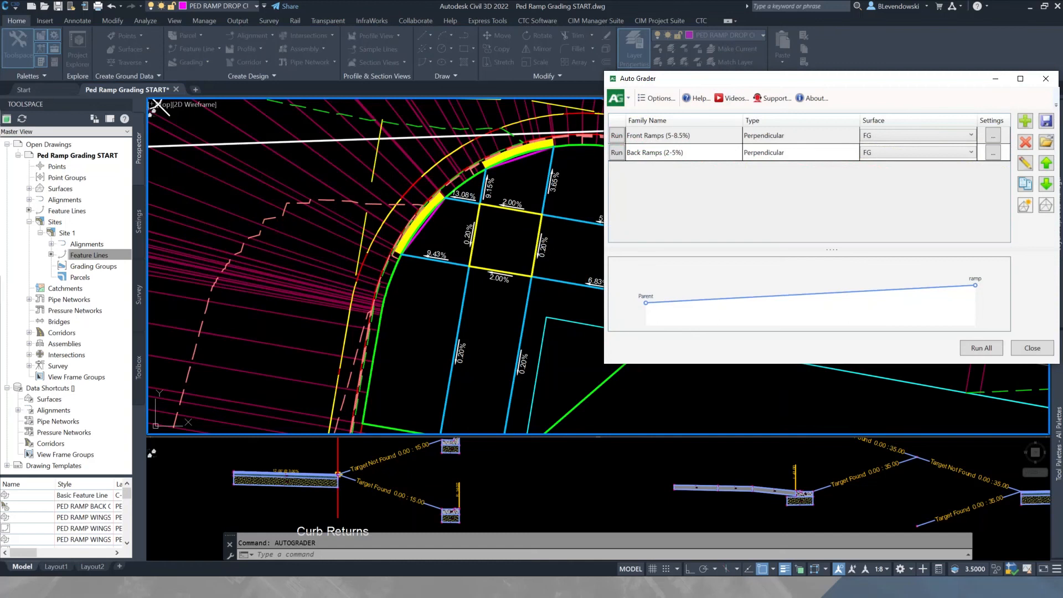
{"action": "left_click_drag", "start_coordinate": [789, 85], "coordinate": [868, 80]}
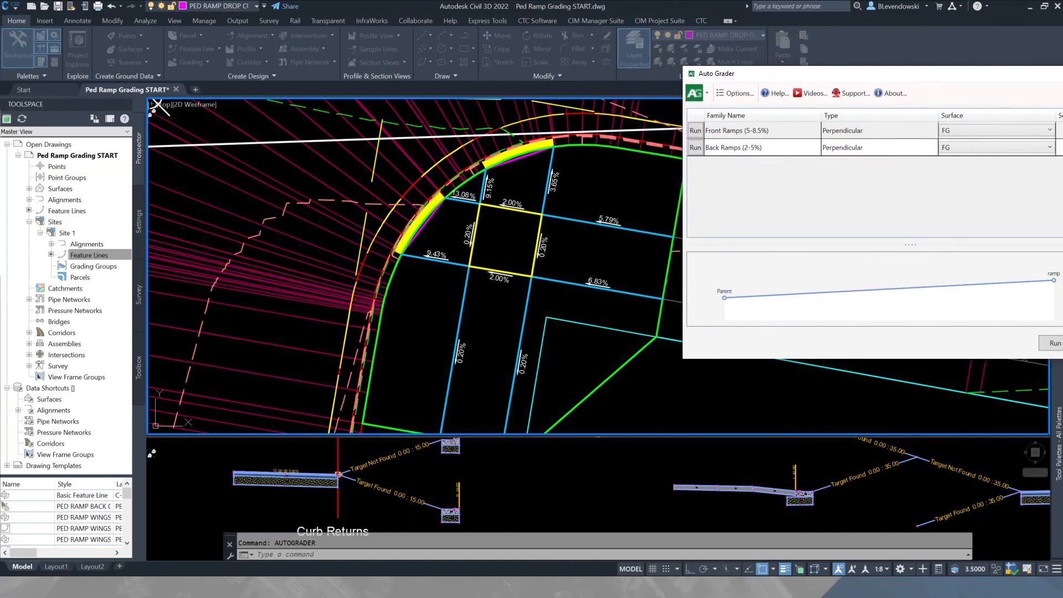
{"action": "double_click", "coordinate": [762, 130]}
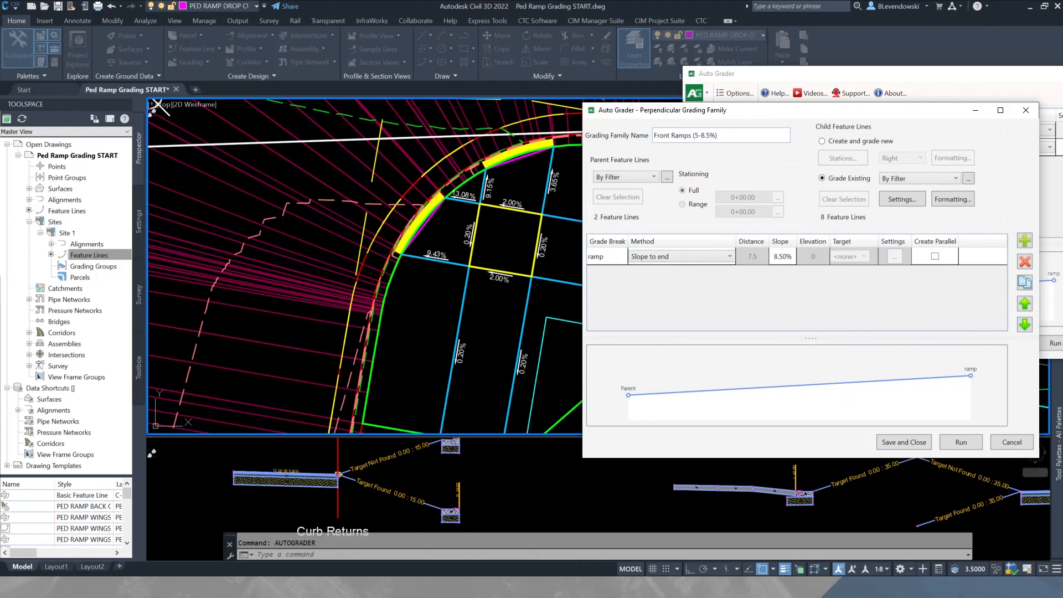
{"action": "left_click", "coordinate": [903, 442]}
{"action": "left_click", "coordinate": [695, 130]}
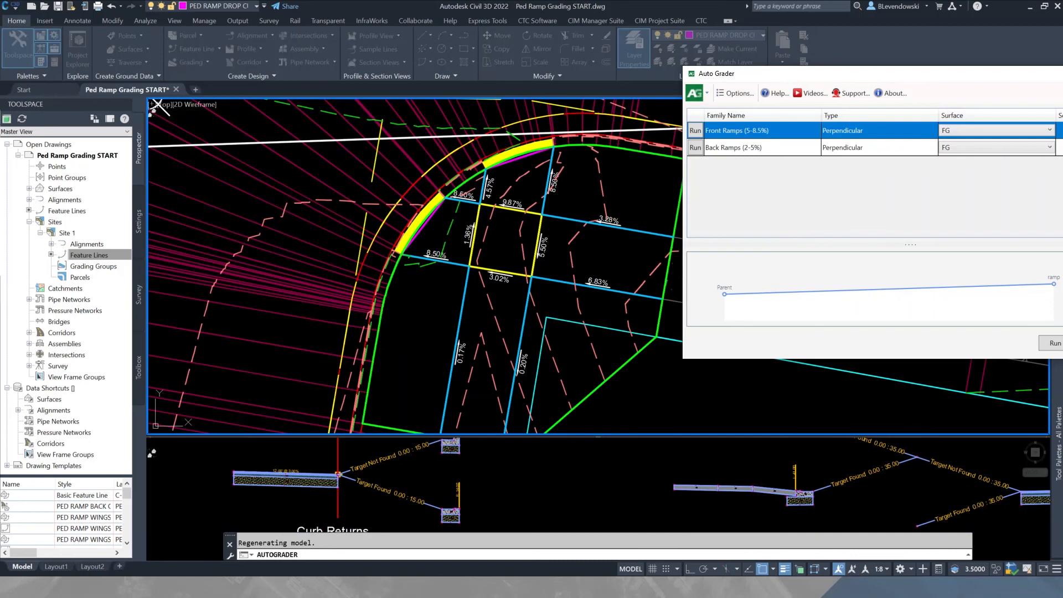
Run the Back Ramps (2-5%) grading family, close Auto Grader, and inspect the slope labels around the landing.
{"action": "left_click", "coordinate": [695, 148]}
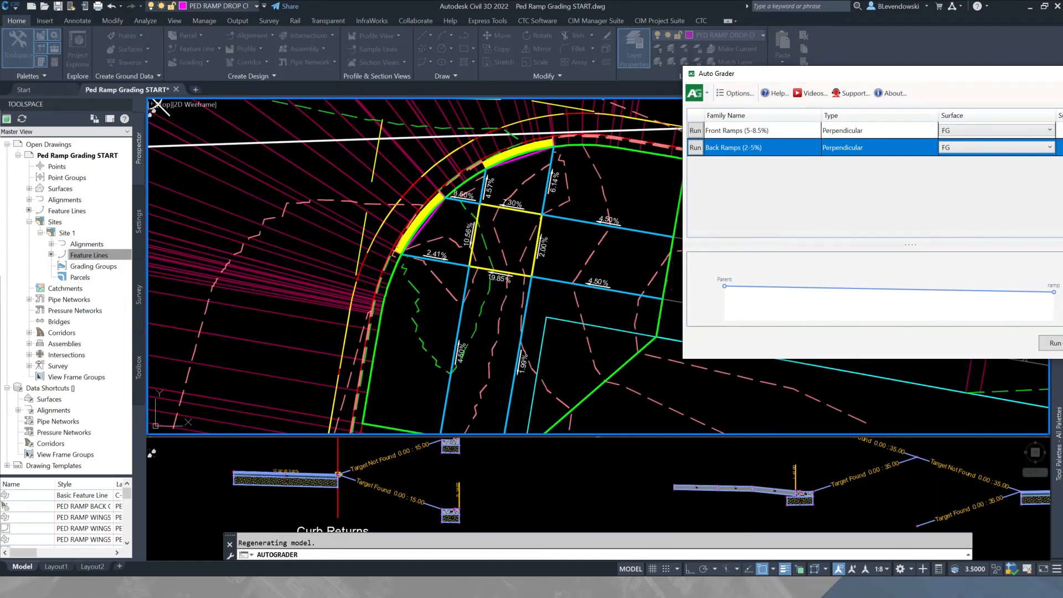
{"action": "left_click_drag", "start_coordinate": [954, 74], "coordinate": [804, 67]}
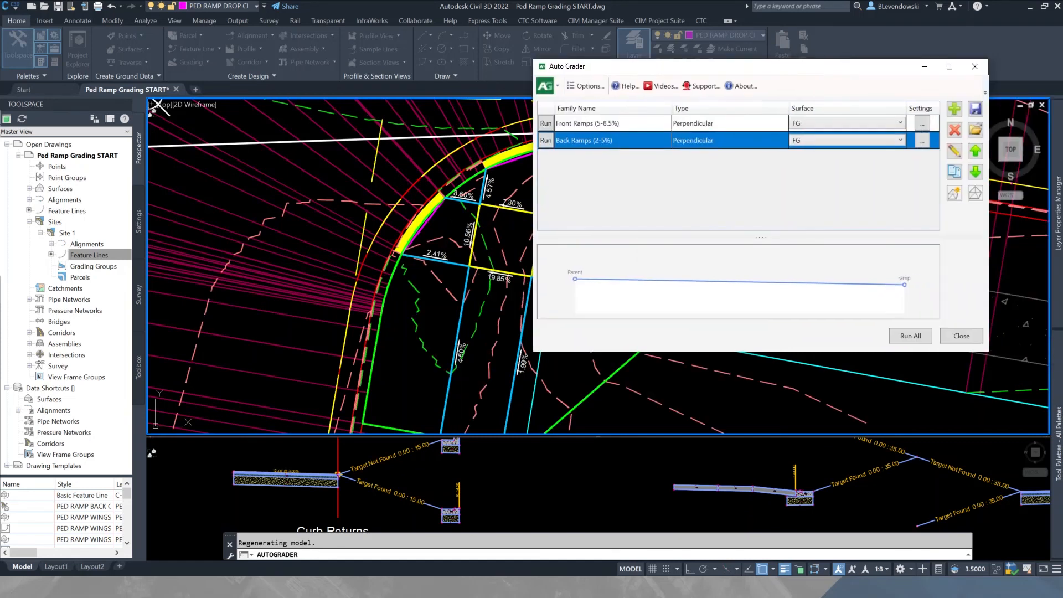
{"action": "key", "text": "Escape"}
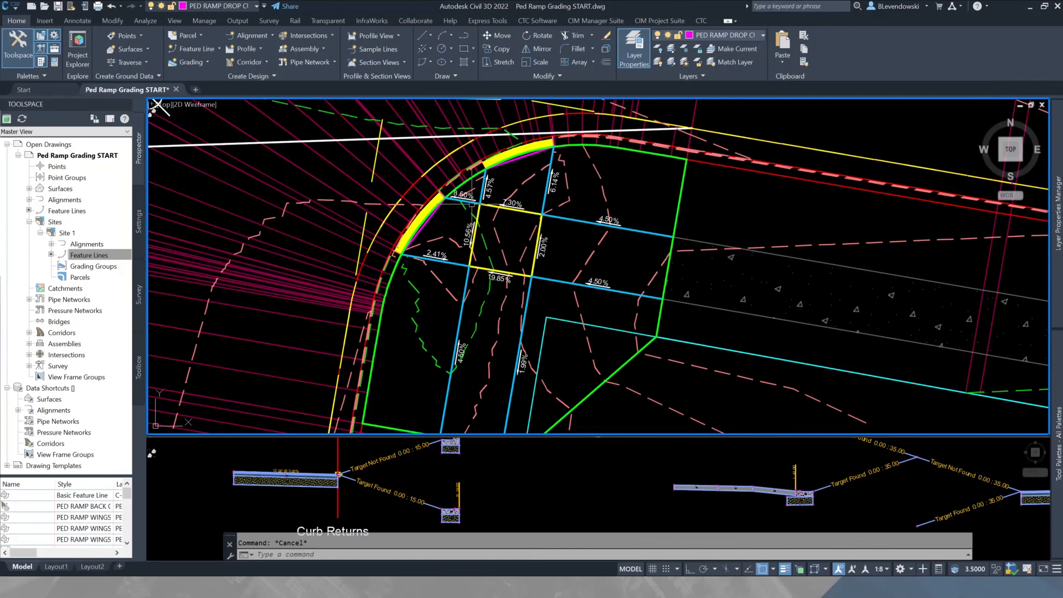
{"action": "scroll", "coordinate": [486, 216], "scroll_direction": "up", "scroll_amount": 2}
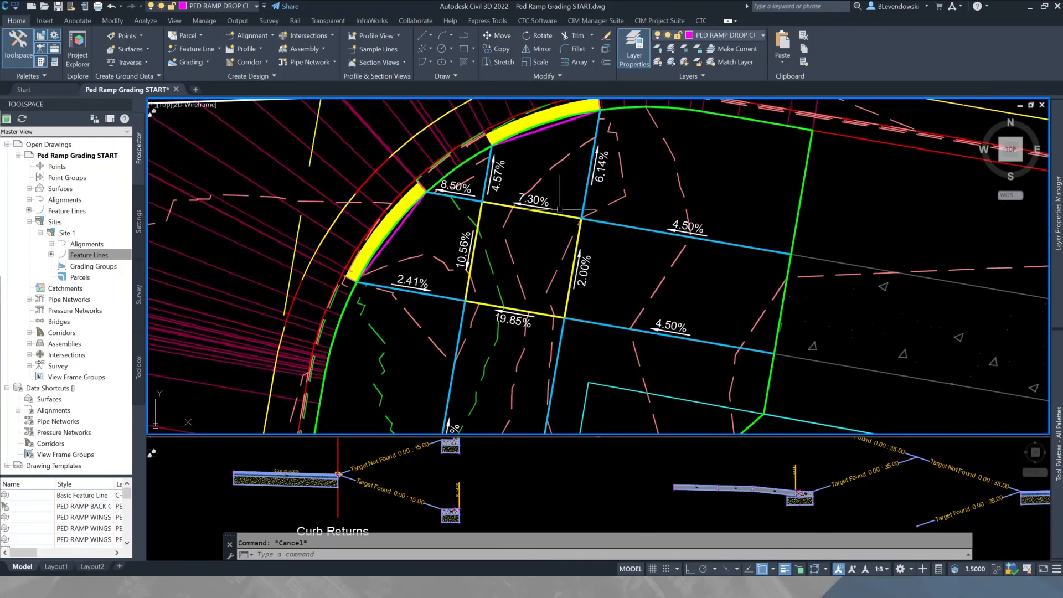
{"action": "scroll", "coordinate": [586, 219], "scroll_direction": "down", "scroll_amount": 2}
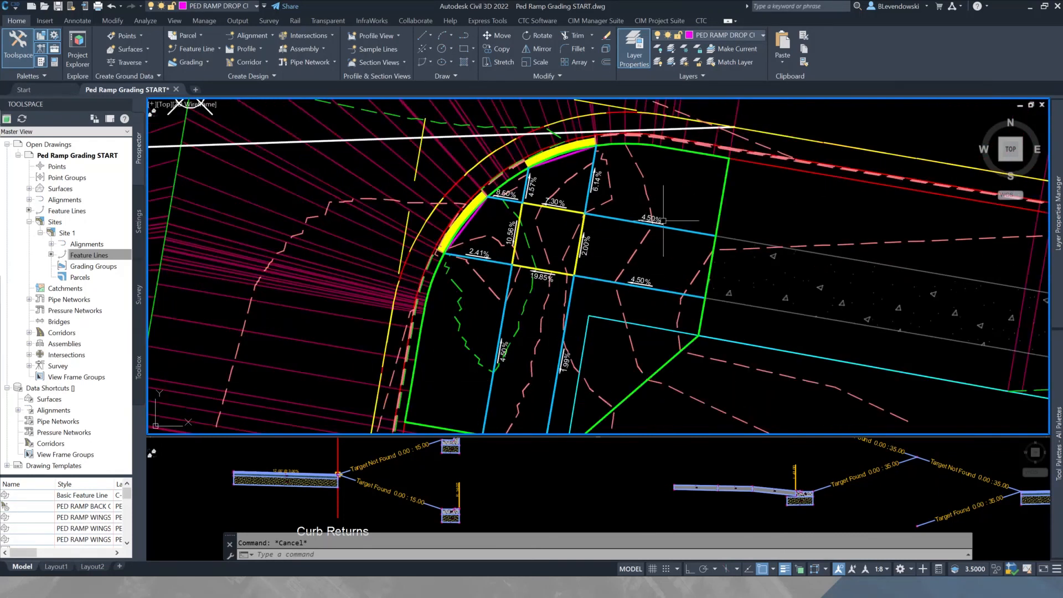
Run the Front Ramps (5-8.5%) grading family in Auto Grader again, and close Auto Grader.
{"action": "type", "text": "AUTOGRADER"}
{"action": "key", "text": "Return"}
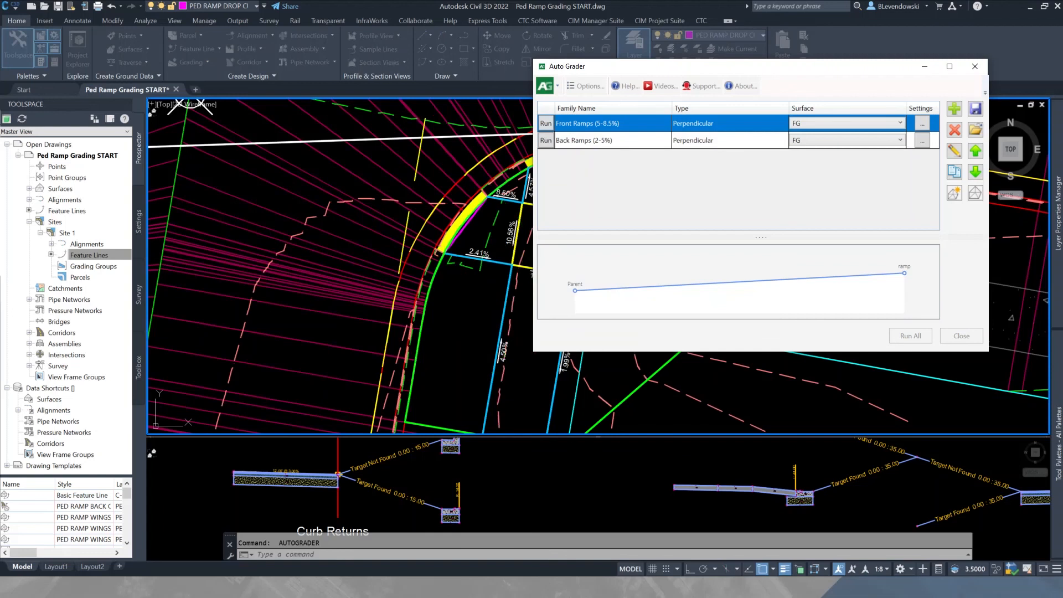
{"action": "left_click", "coordinate": [961, 336]}
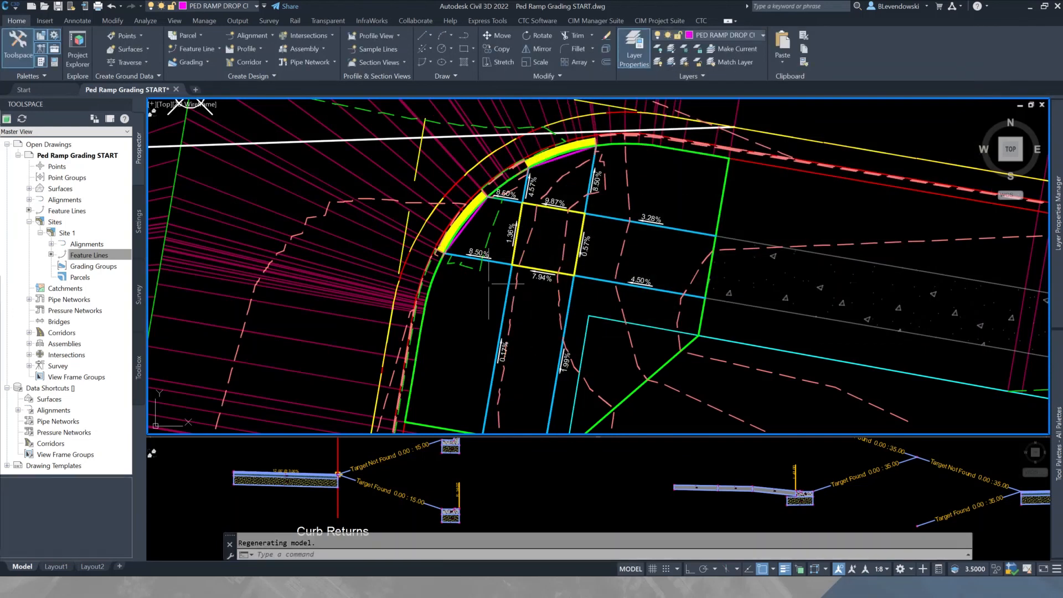
Set the north, west and south edges of the yellow landing feature line to a 1.5% grade with Quick Elevation Edit.
{"action": "scroll", "coordinate": [529, 210], "scroll_direction": "up", "scroll_amount": 3}
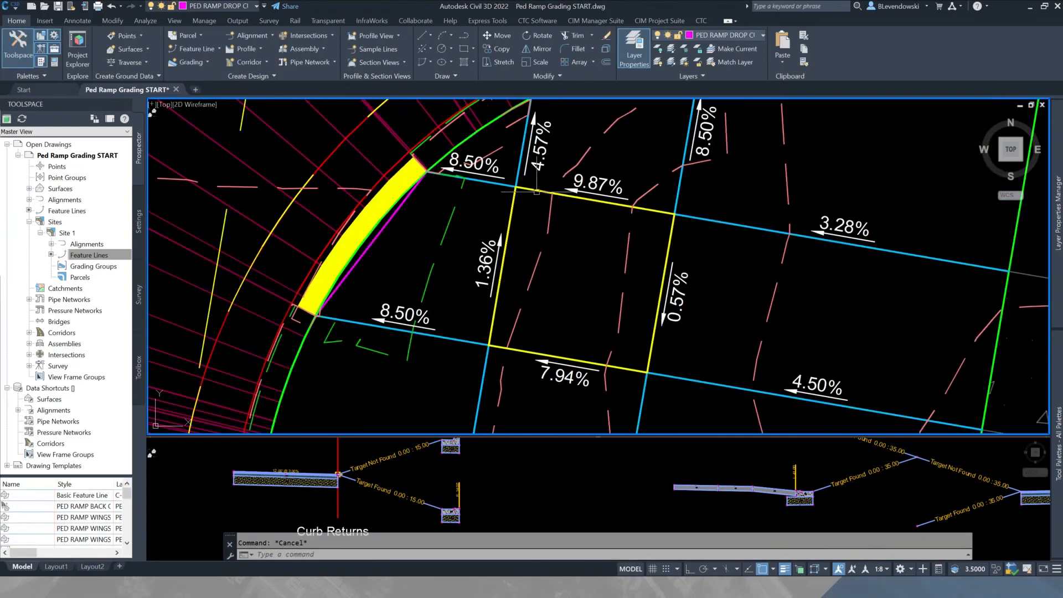
{"action": "left_click", "coordinate": [542, 191]}
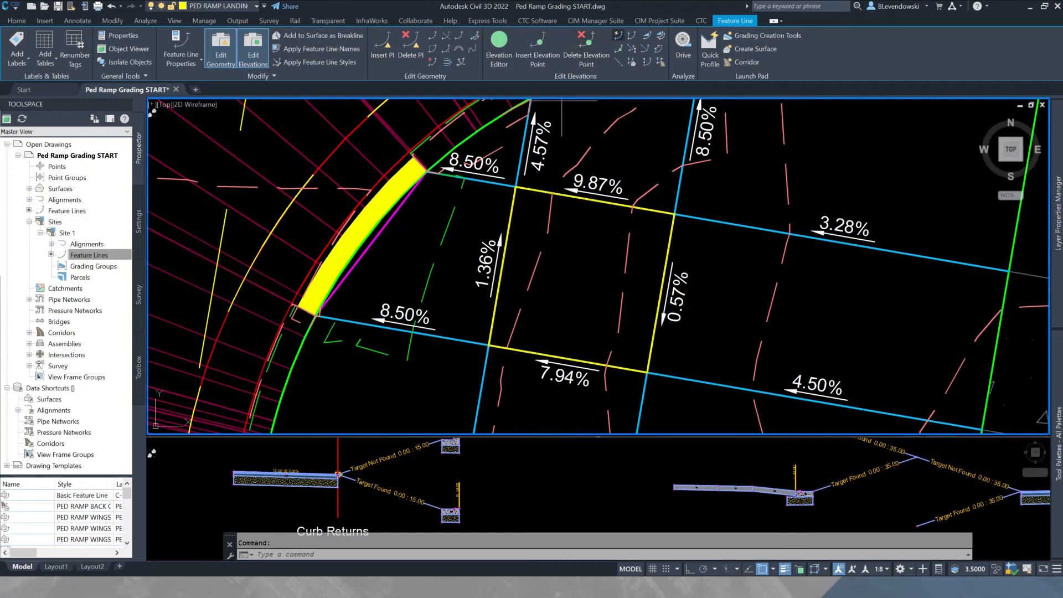
{"action": "left_click", "coordinate": [618, 35]}
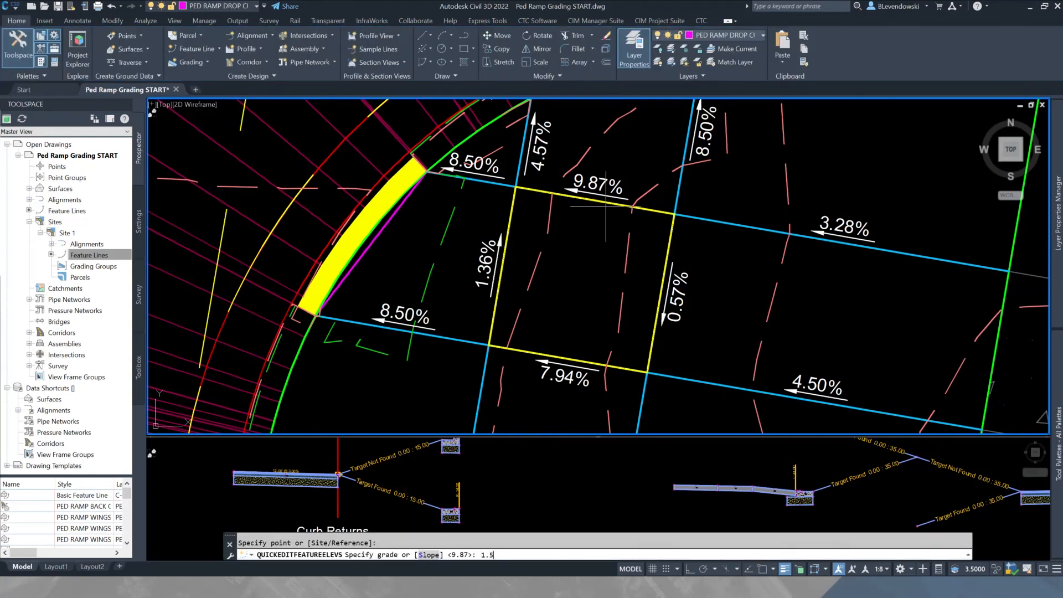
{"action": "type", "text": "1.5"}
{"action": "key", "text": "Return"}
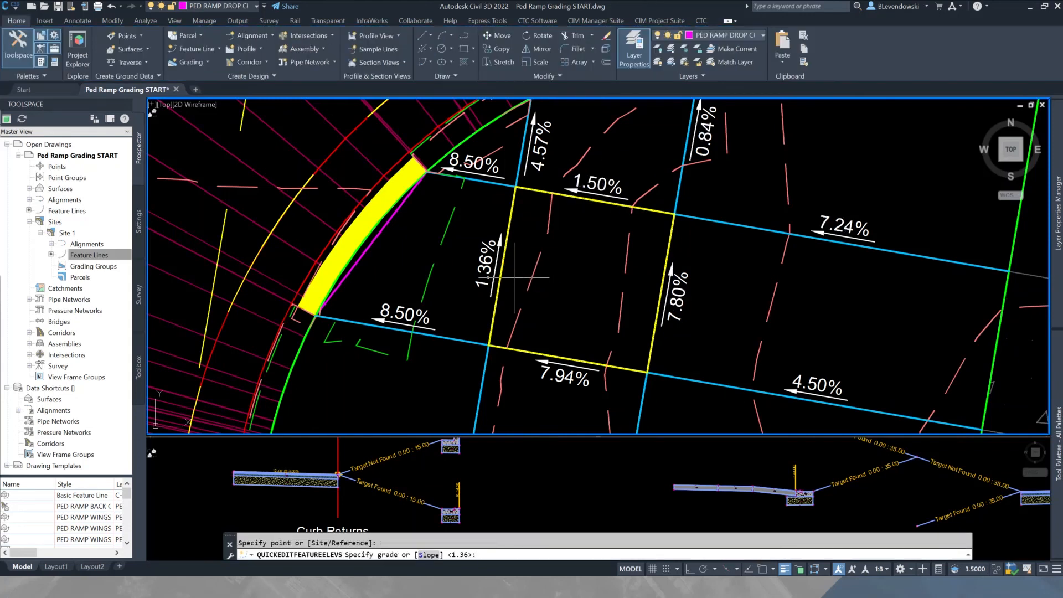
{"action": "type", "text": "1.5"}
{"action": "key", "text": "Return"}
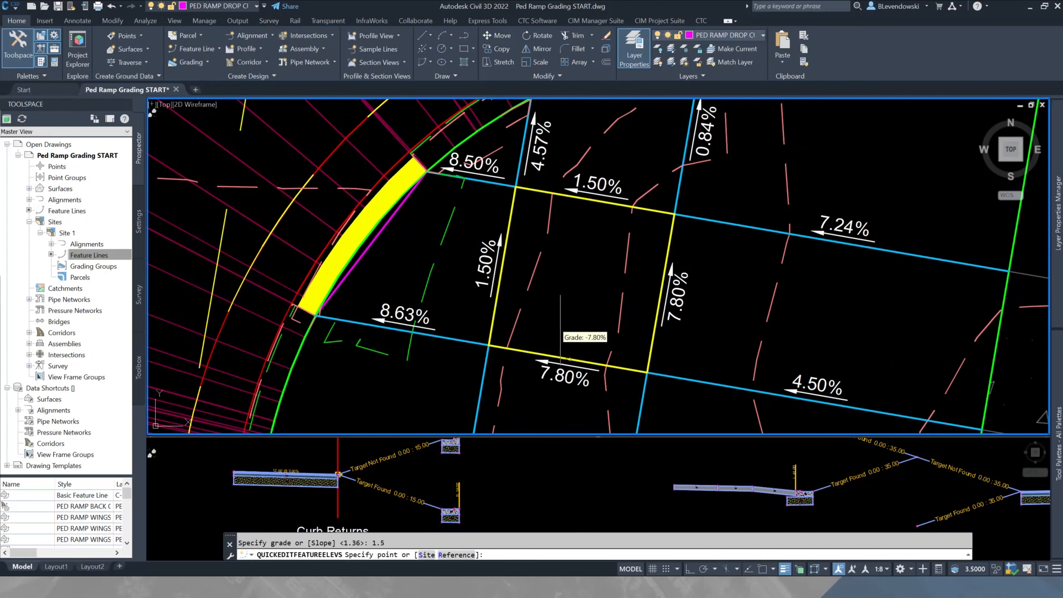
{"action": "left_click", "coordinate": [574, 359]}
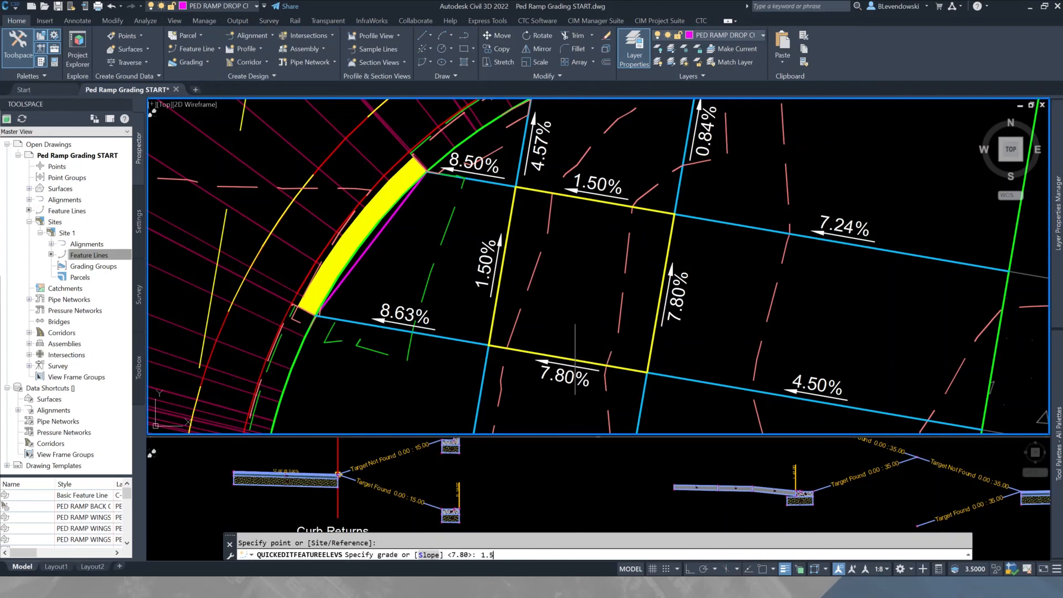
{"action": "key", "text": "Return"}
{"action": "key", "text": "Return"}
{"action": "scroll", "coordinate": [652, 230], "scroll_direction": "down", "scroll_amount": 2}
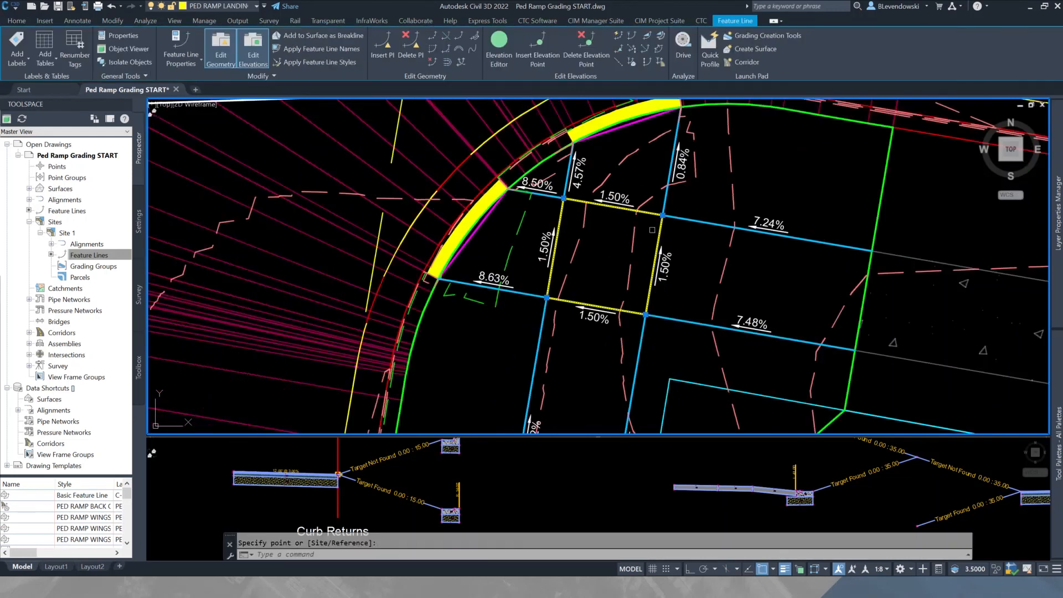
Deselect the landing feature line and inspect the slope labels on the landing, front ramps and back ramps.
{"action": "middle_click_drag", "start_coordinate": [646, 266], "coordinate": [574, 181]}
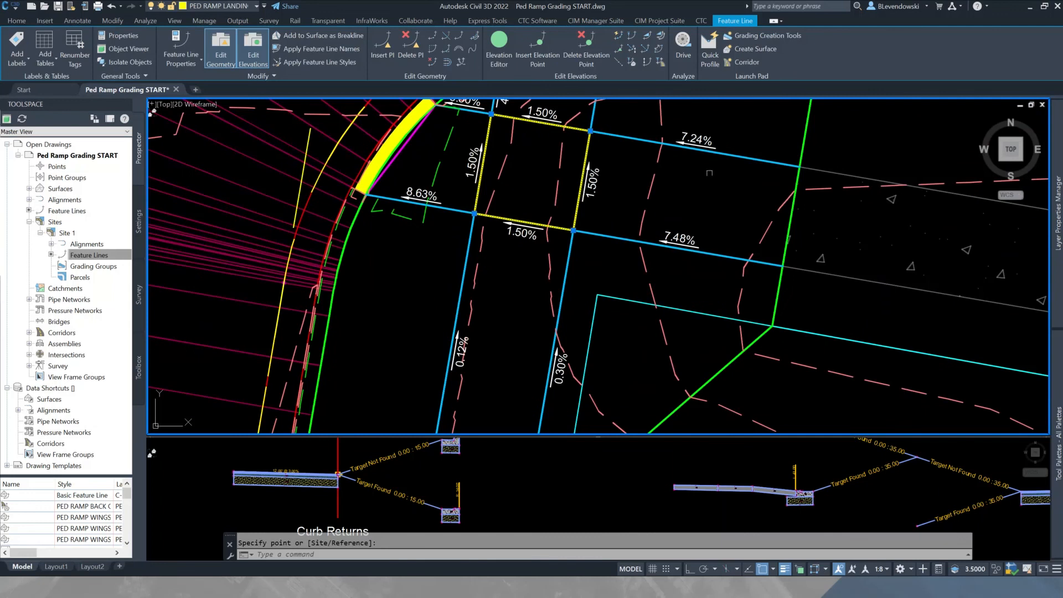
{"action": "middle_click_drag", "start_coordinate": [534, 244], "coordinate": [520, 319]}
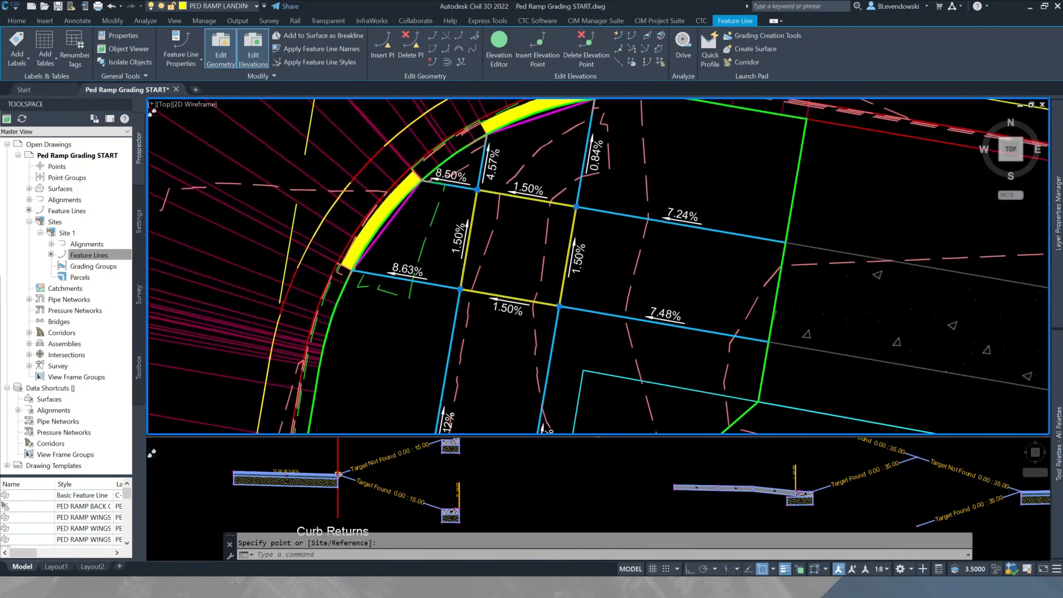
{"action": "key", "text": "Escape"}
{"action": "scroll", "coordinate": [632, 238], "scroll_direction": "down", "scroll_amount": 2}
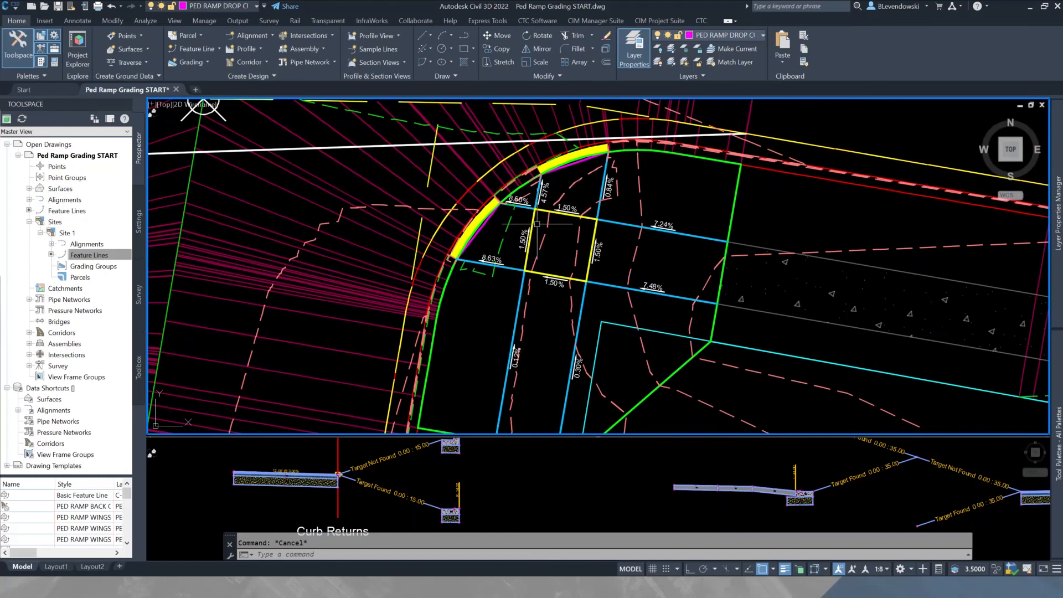
{"action": "mouse_move", "coordinate": [523, 220]}
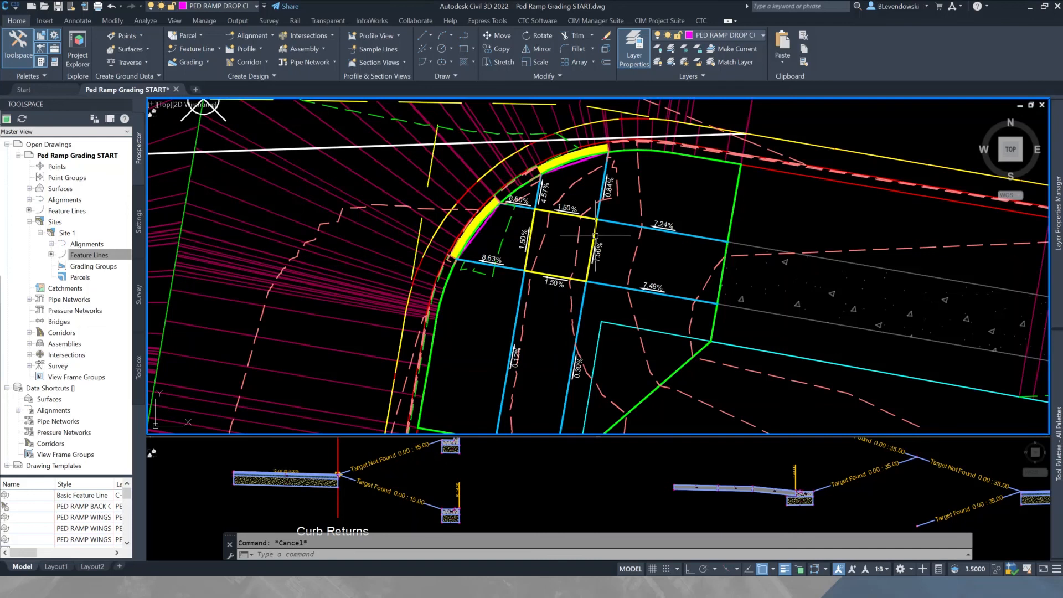
{"action": "scroll", "coordinate": [573, 229], "scroll_direction": "up", "scroll_amount": 2}
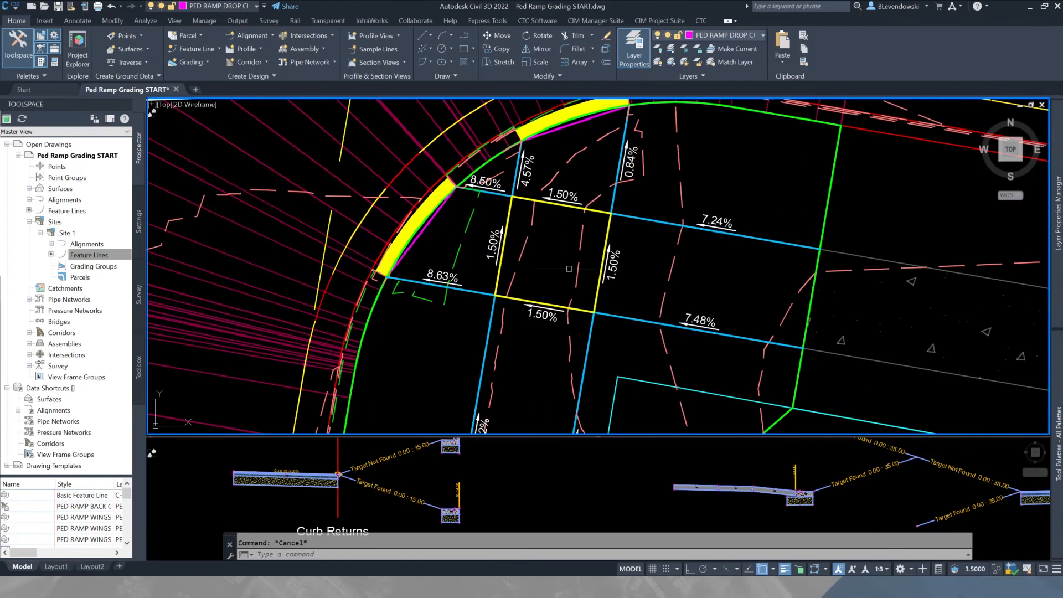
{"action": "mouse_move", "coordinate": [547, 233]}
{"action": "key", "text": "alt+Tab"}
{"action": "key", "text": "alt+Tab"}
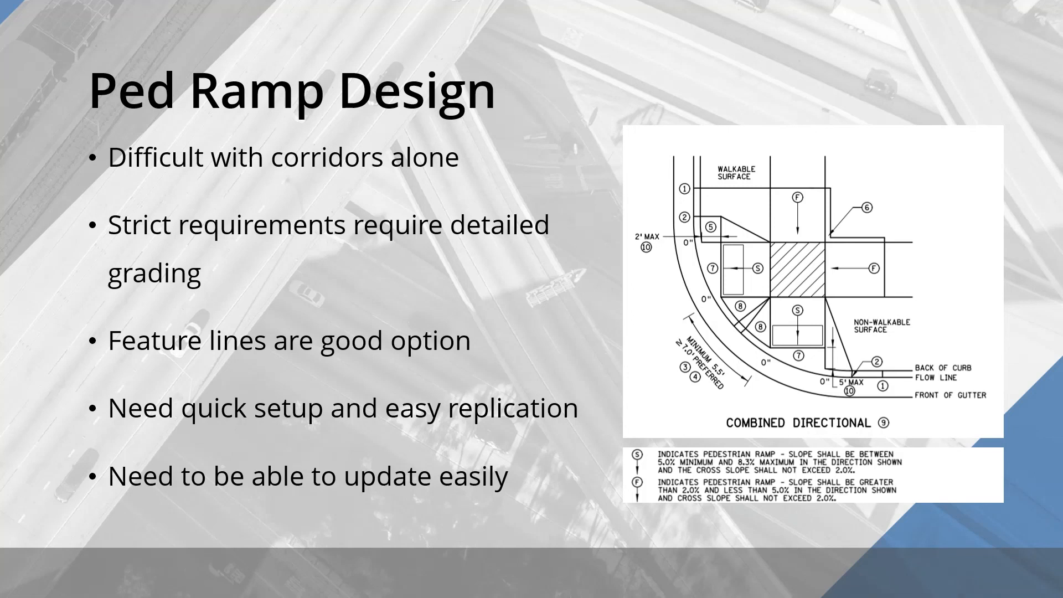
{"action": "key", "text": "Right"}
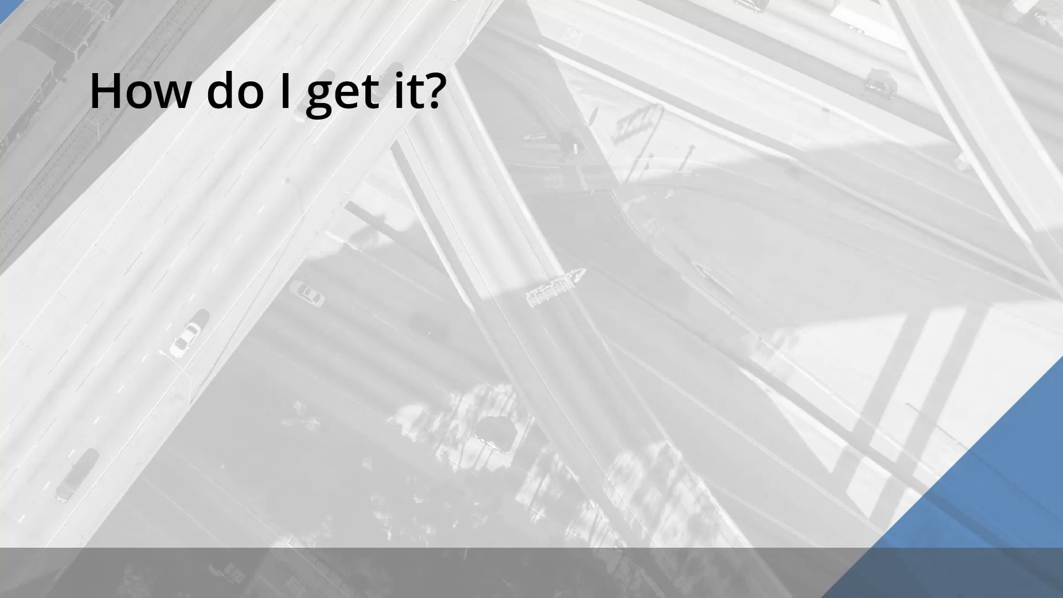
{"action": "key", "text": "Right"}
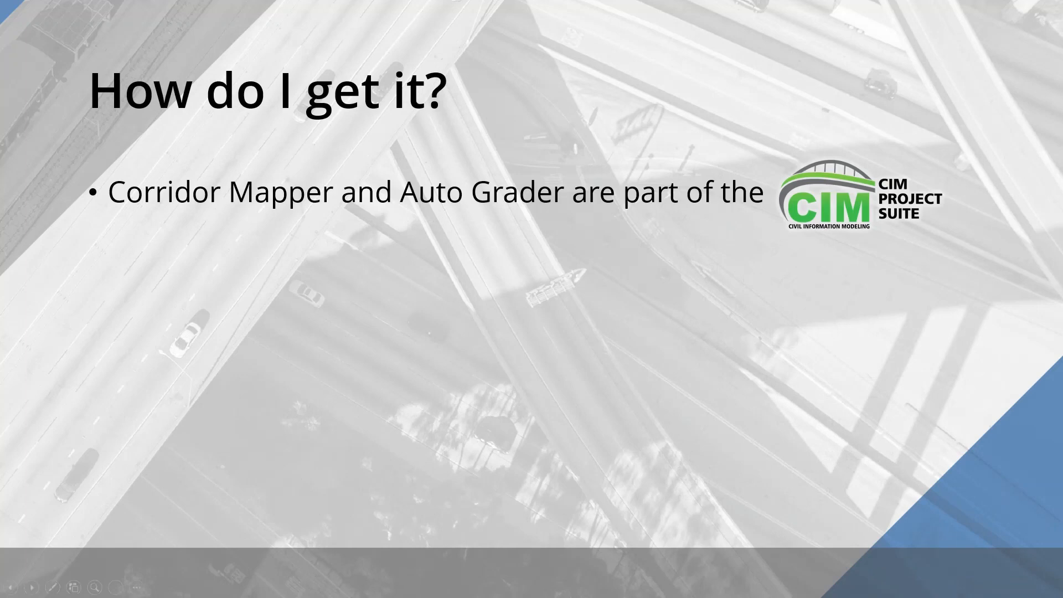
{"action": "key", "text": "Right"}
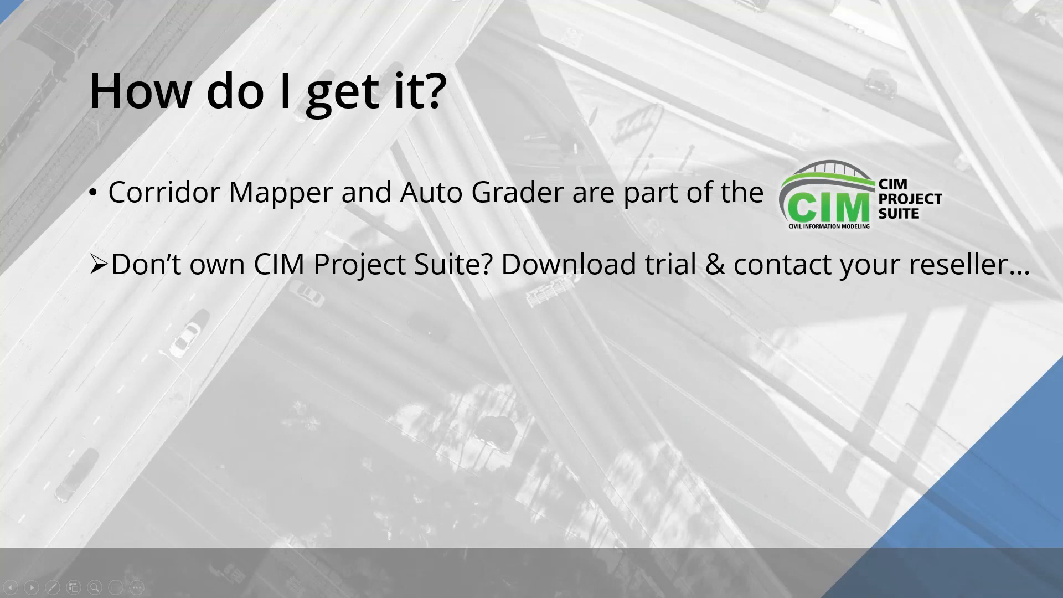
{"action": "key", "text": "Right"}
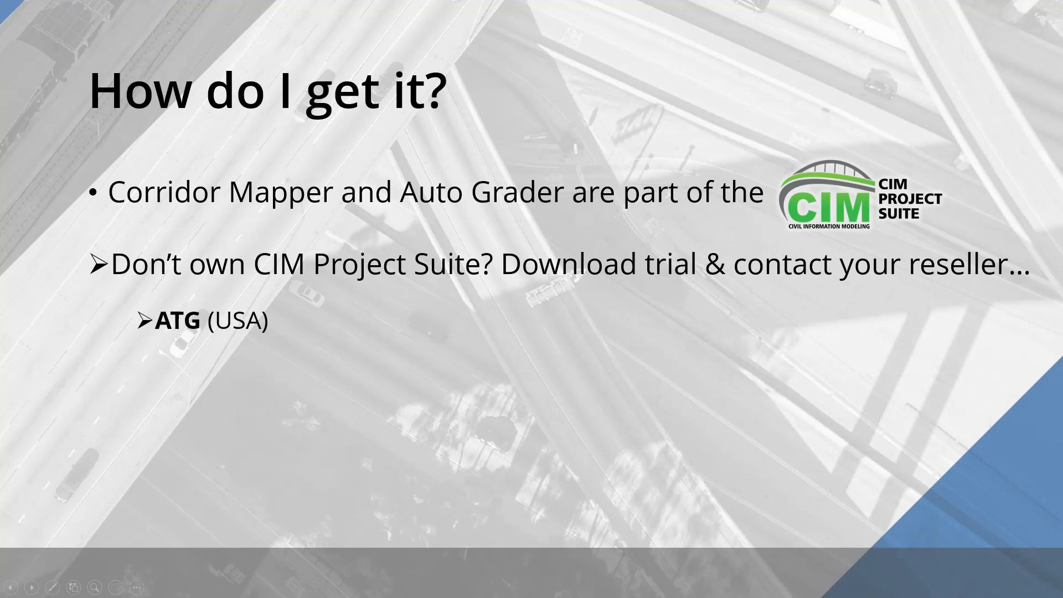